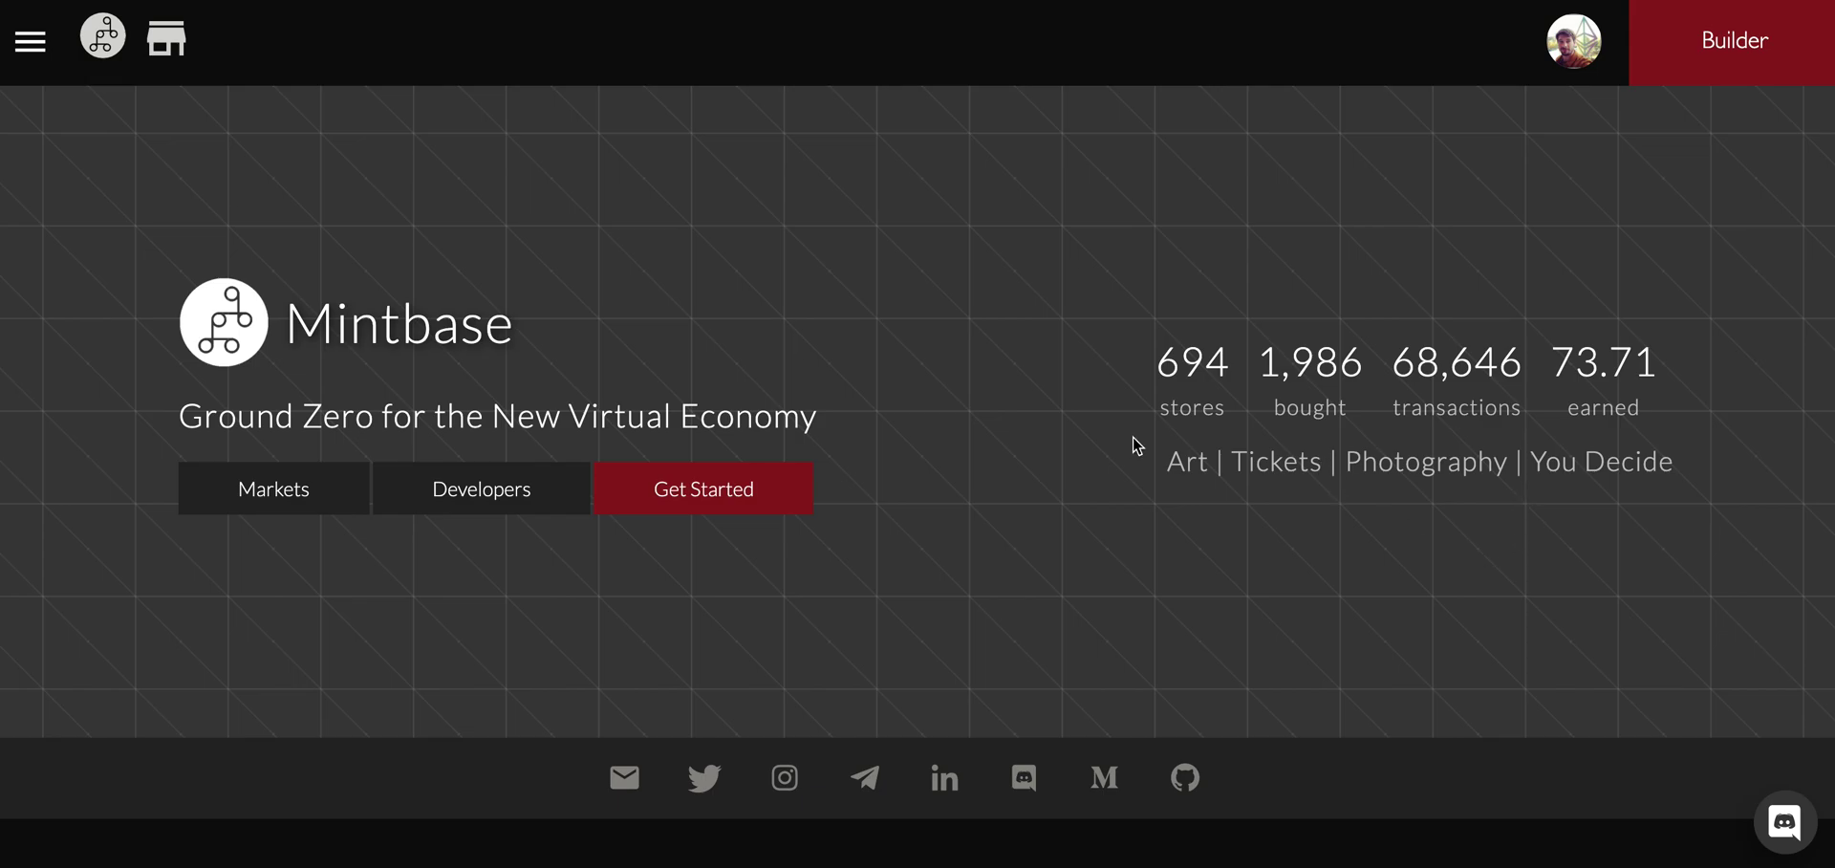
Scroll through the home page's featured store gallery and open the DAOrecords store.
drag(1185, 363, 1571, 375)
drag(1561, 460, 1521, 677)
scroll(1521, 677, down, 17)
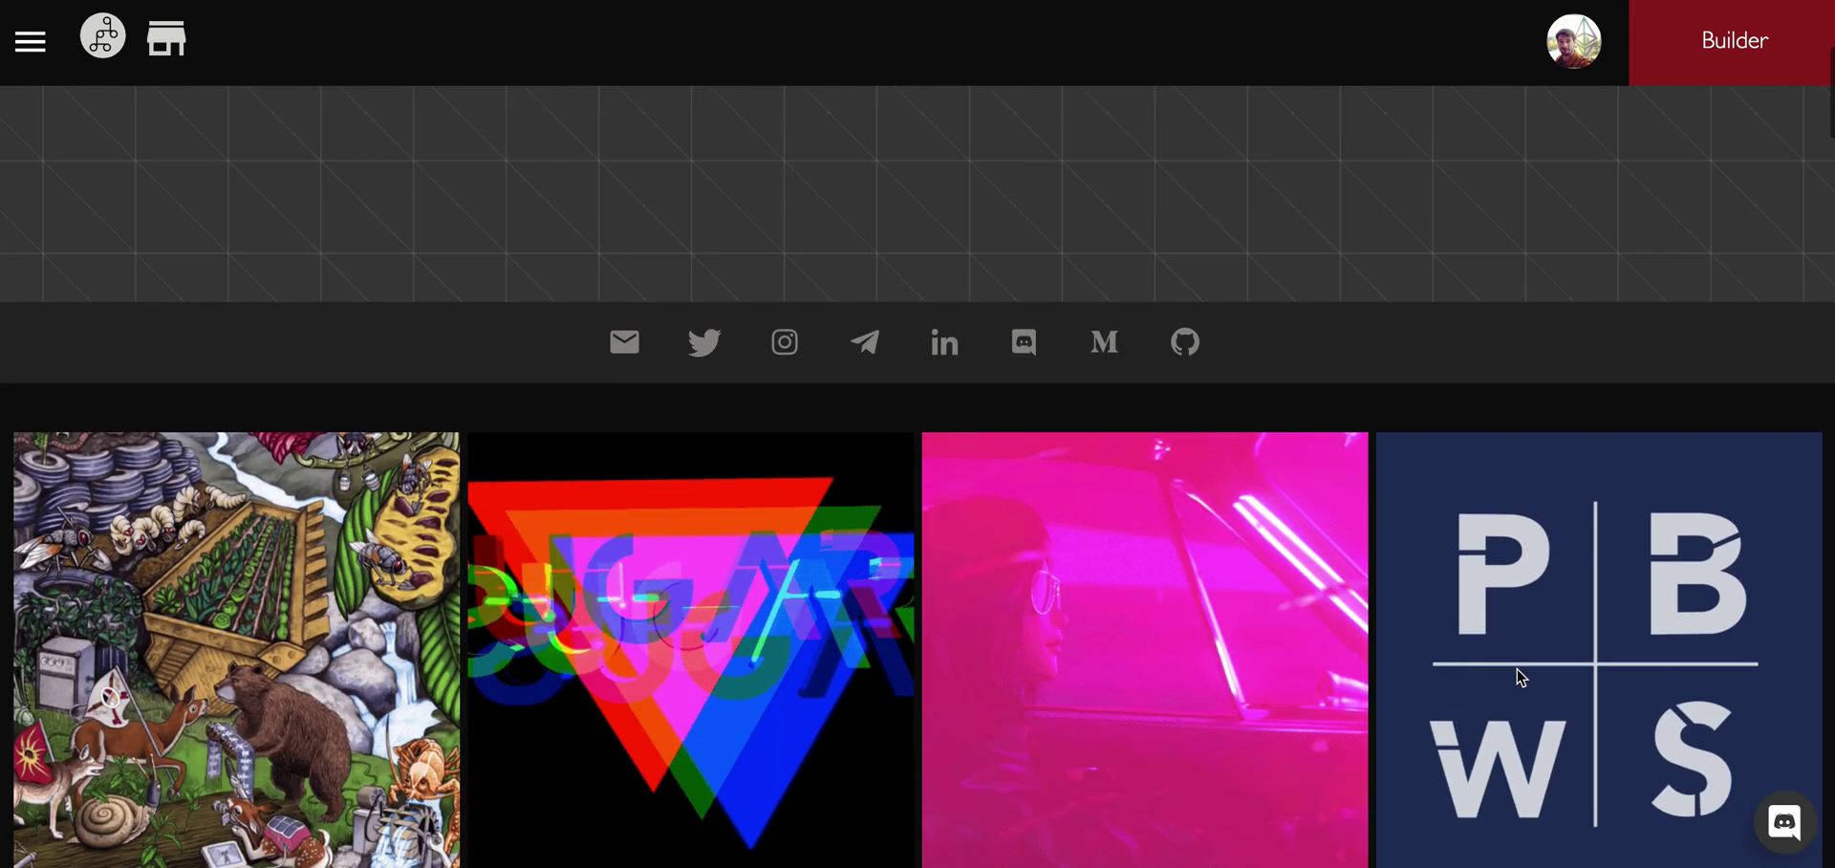
scroll(1520, 676, down, 2)
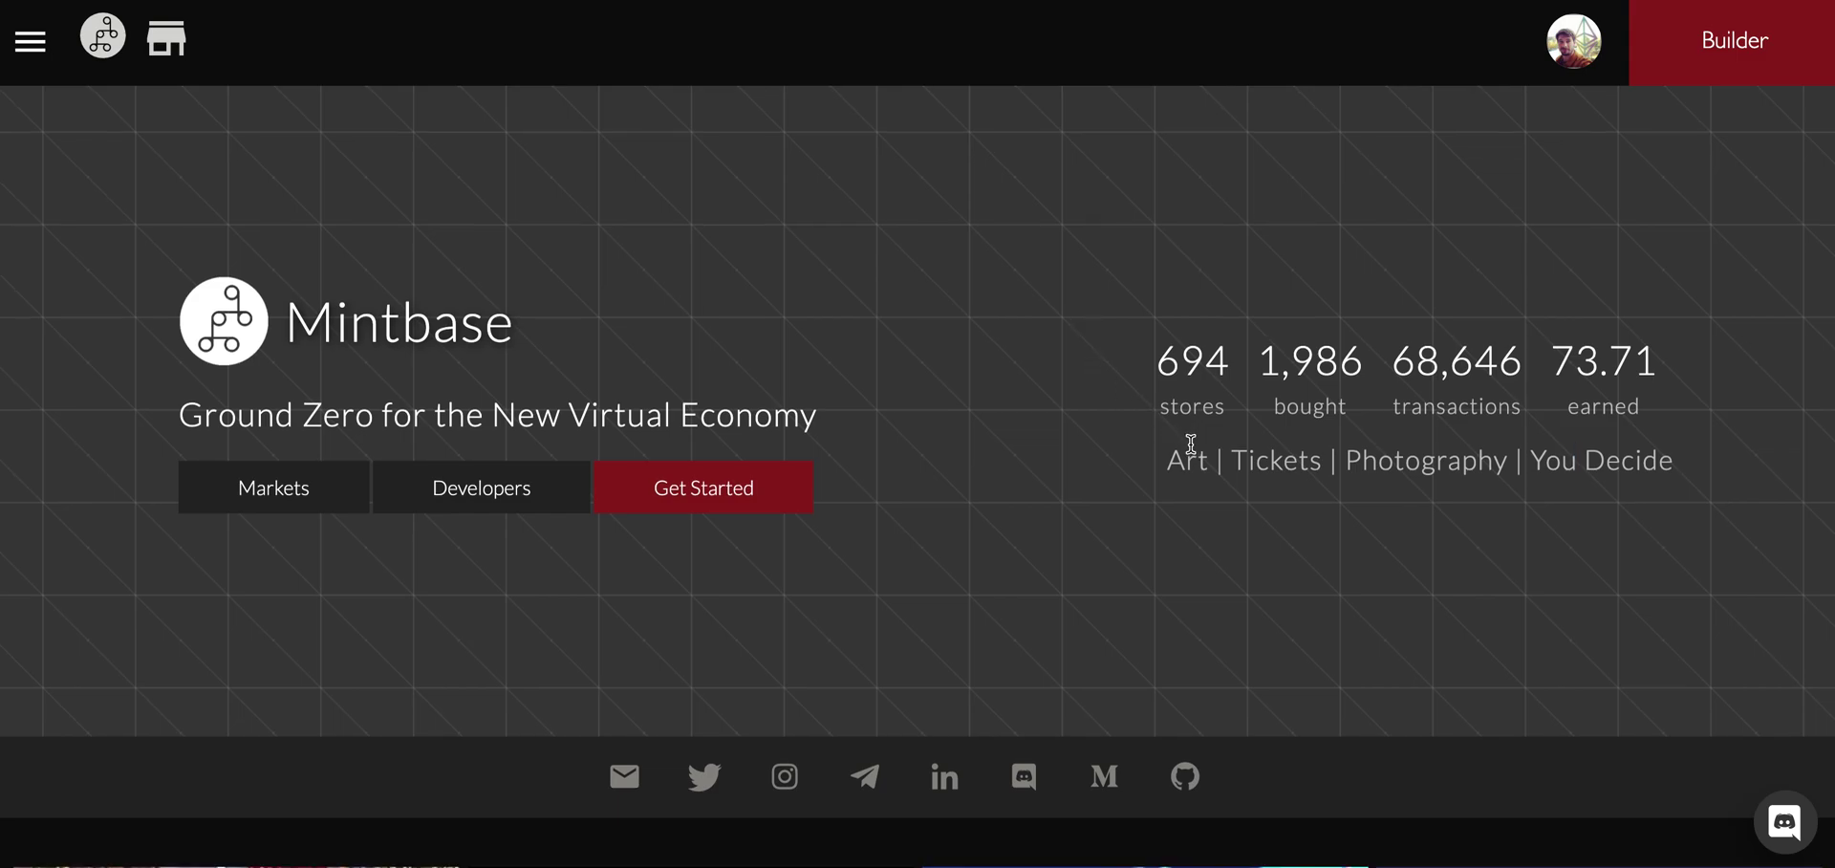
scroll(1190, 444, down, 15)
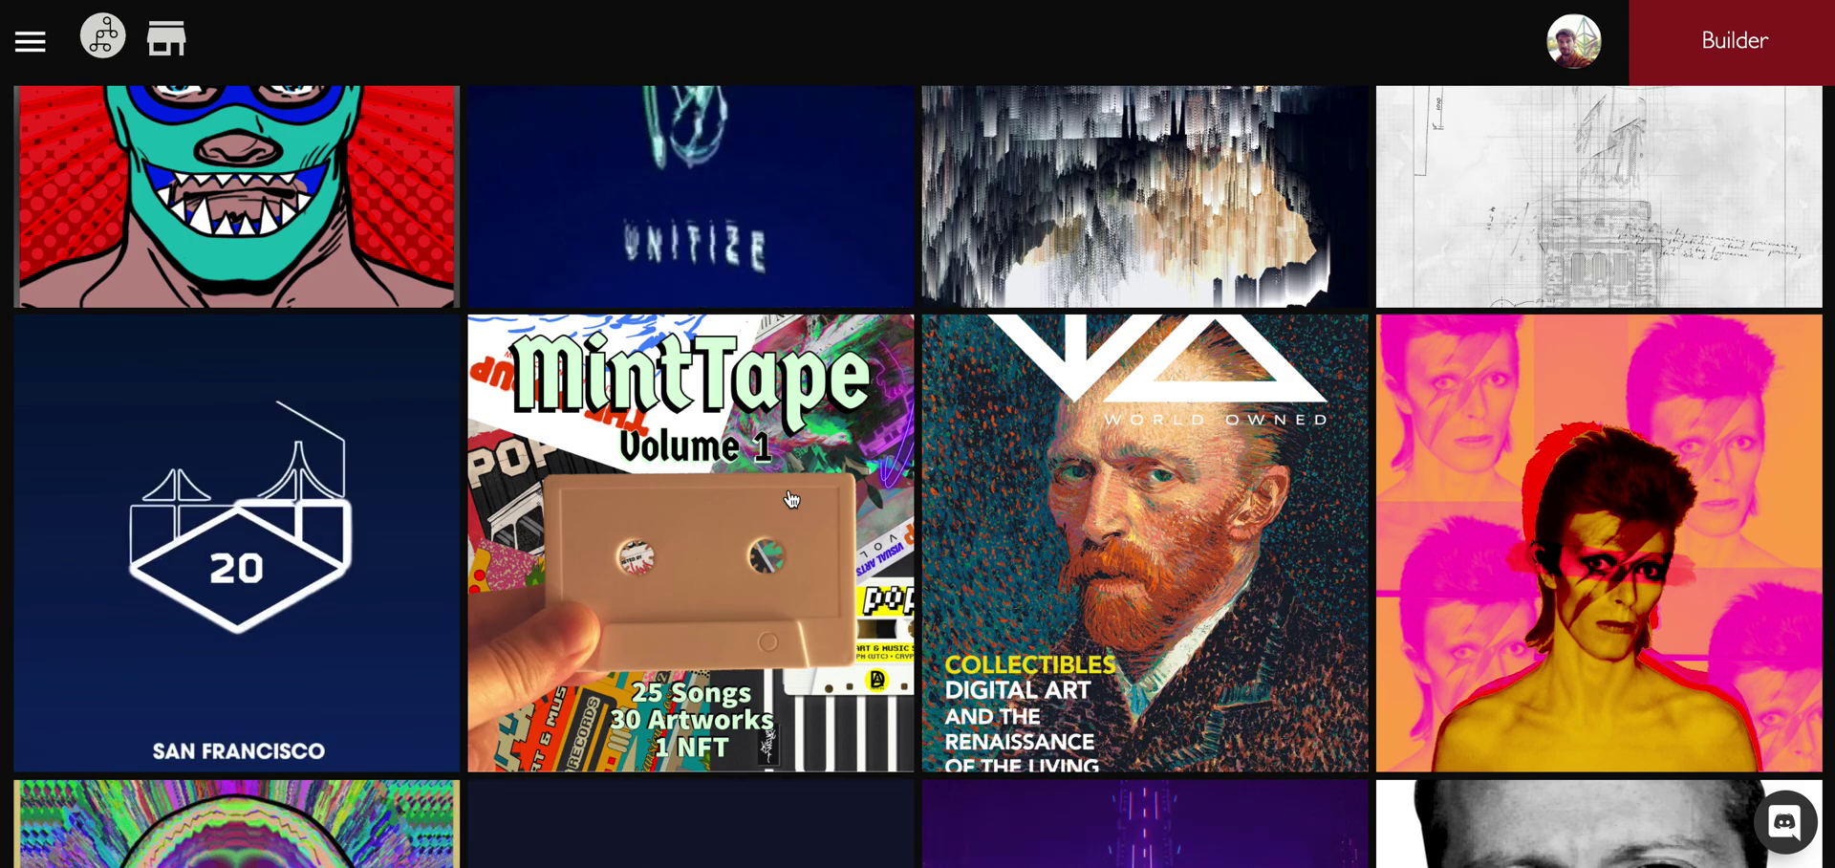
scroll(956, 511, down, 1)
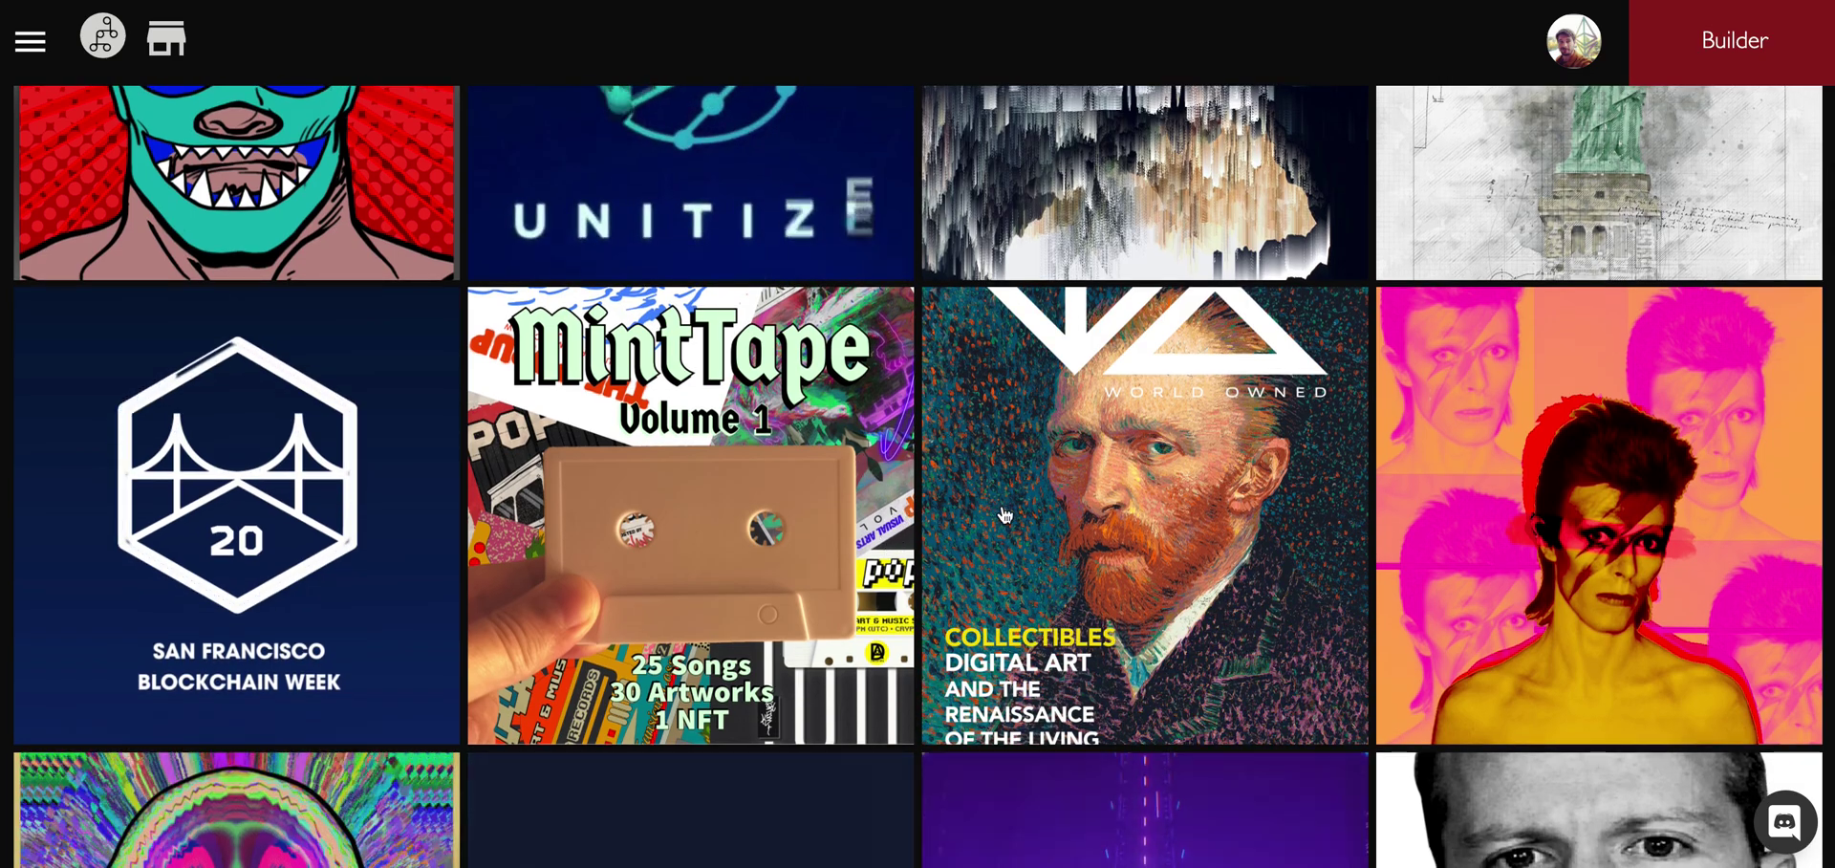
scroll(1004, 516, down, 2)
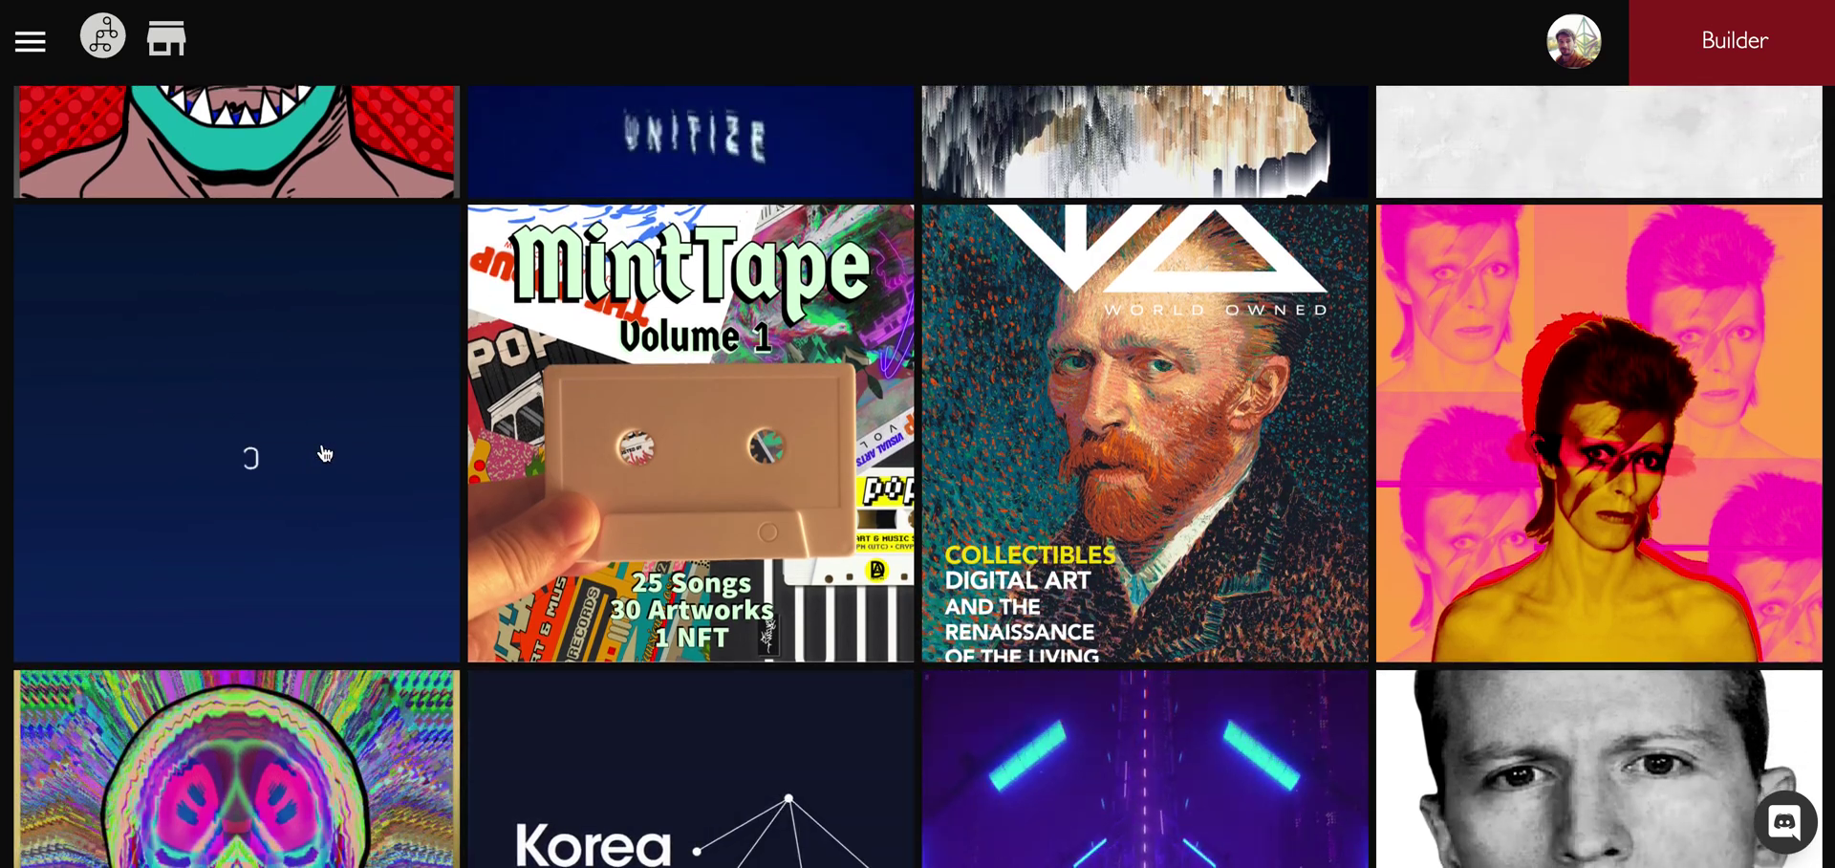
scroll(320, 450, down, 1)
scroll(291, 425, up, 1)
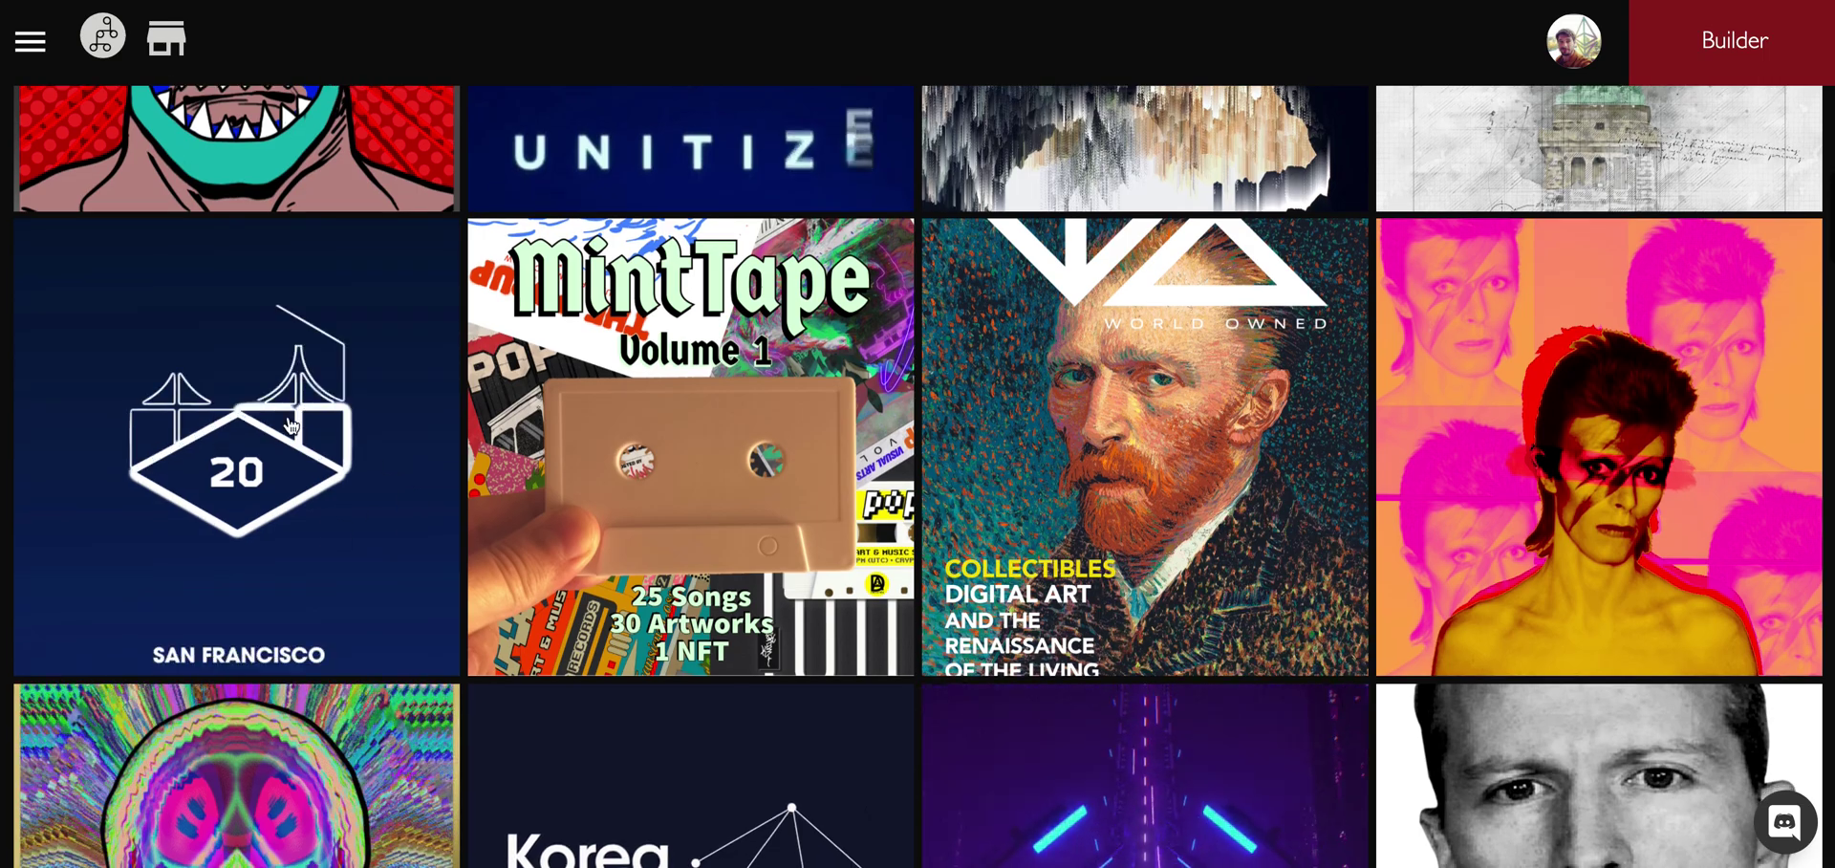
scroll(292, 425, down, 4)
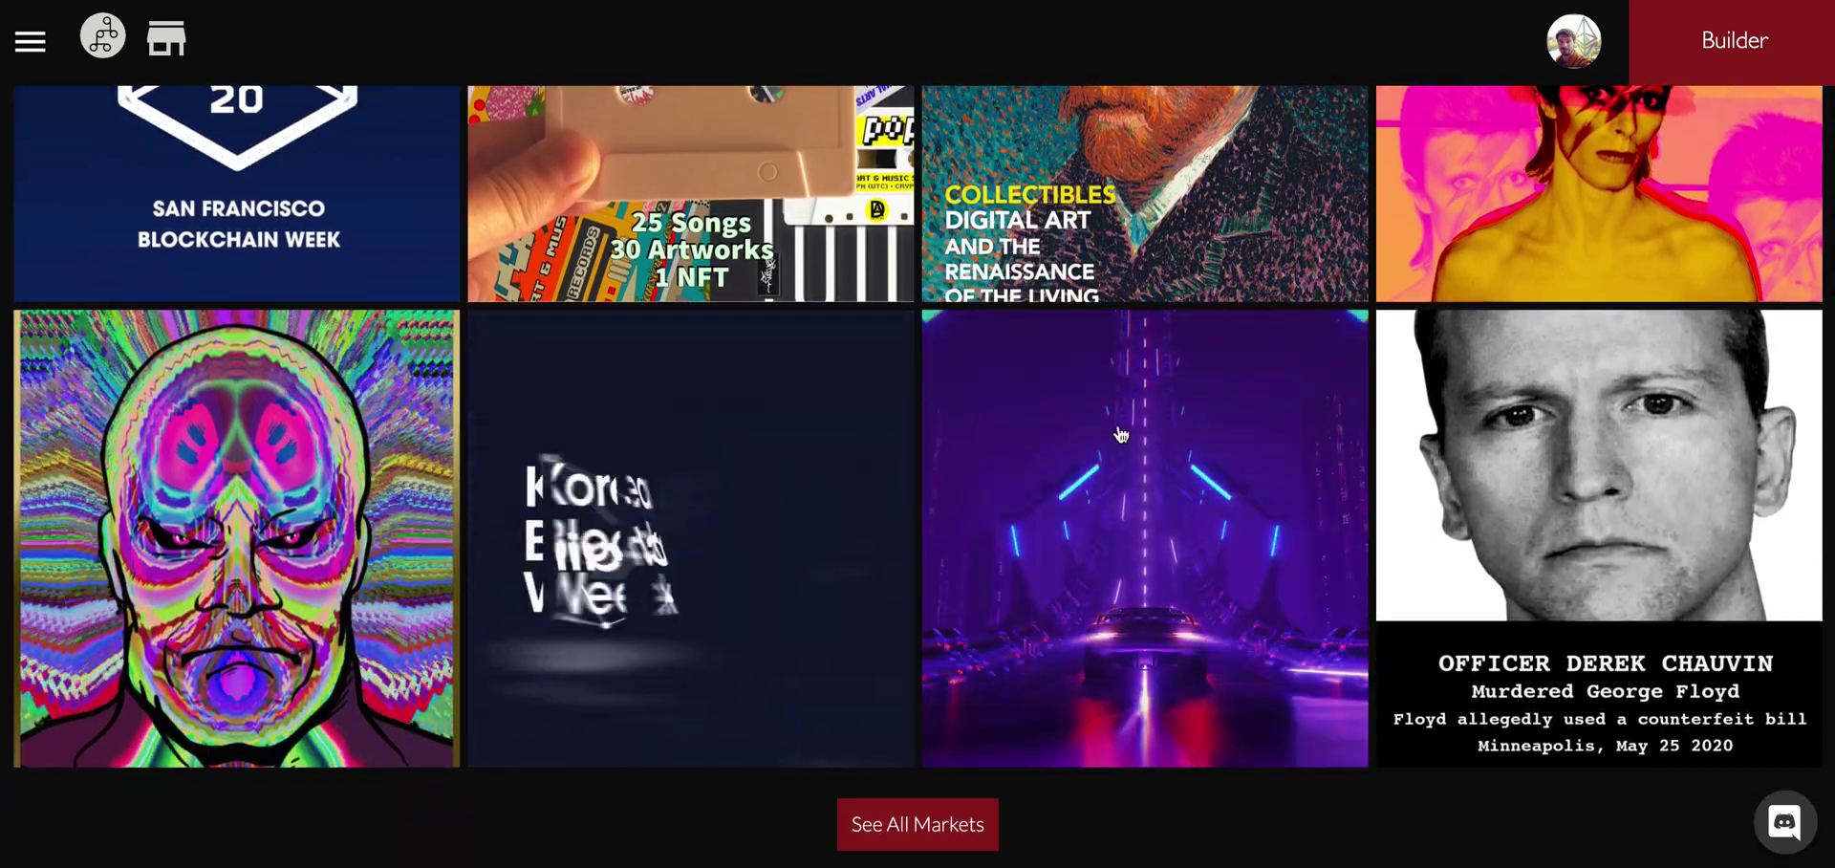
scroll(955, 411, up, 10)
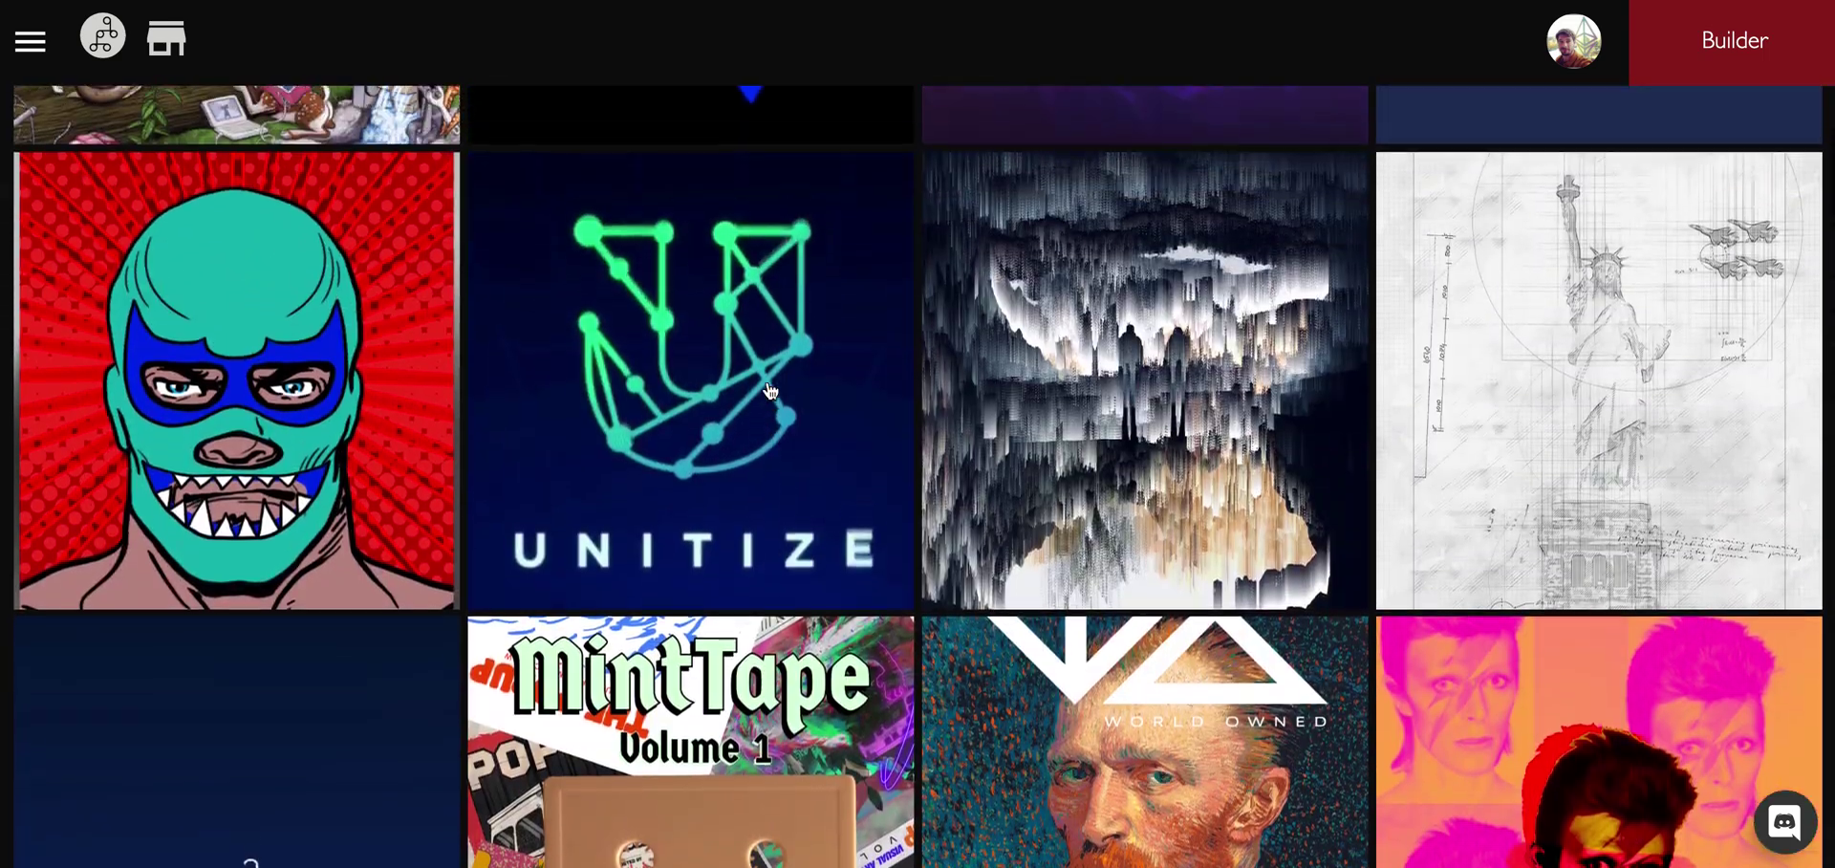
scroll(770, 390, up, 4)
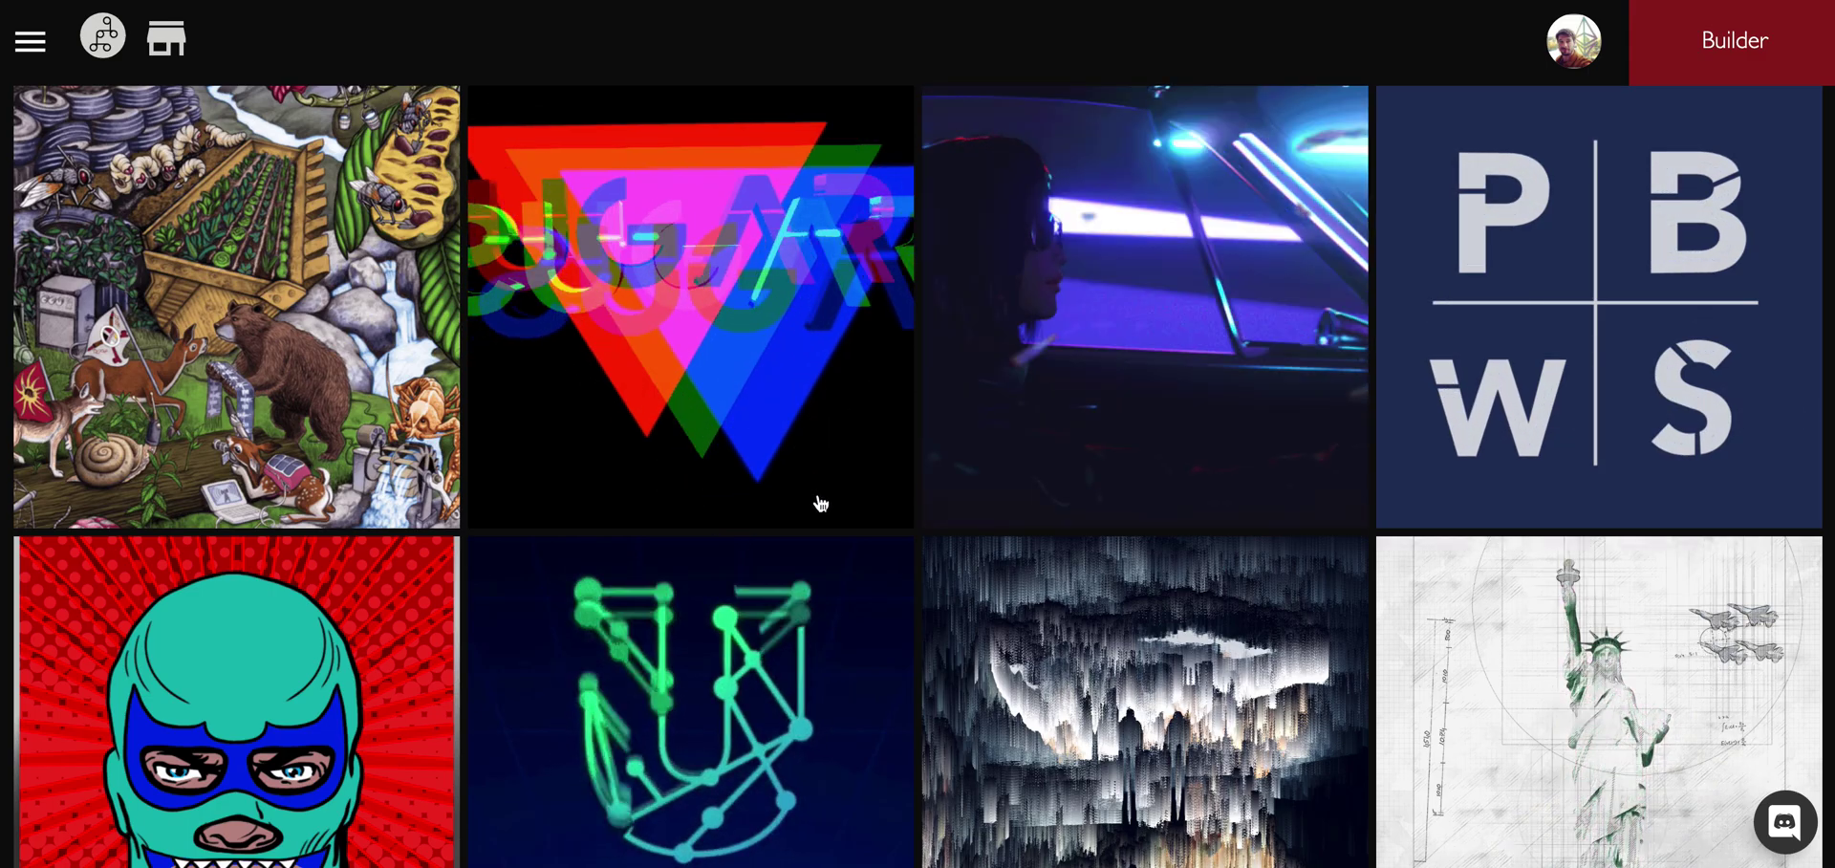
scroll(820, 503, down, 8)
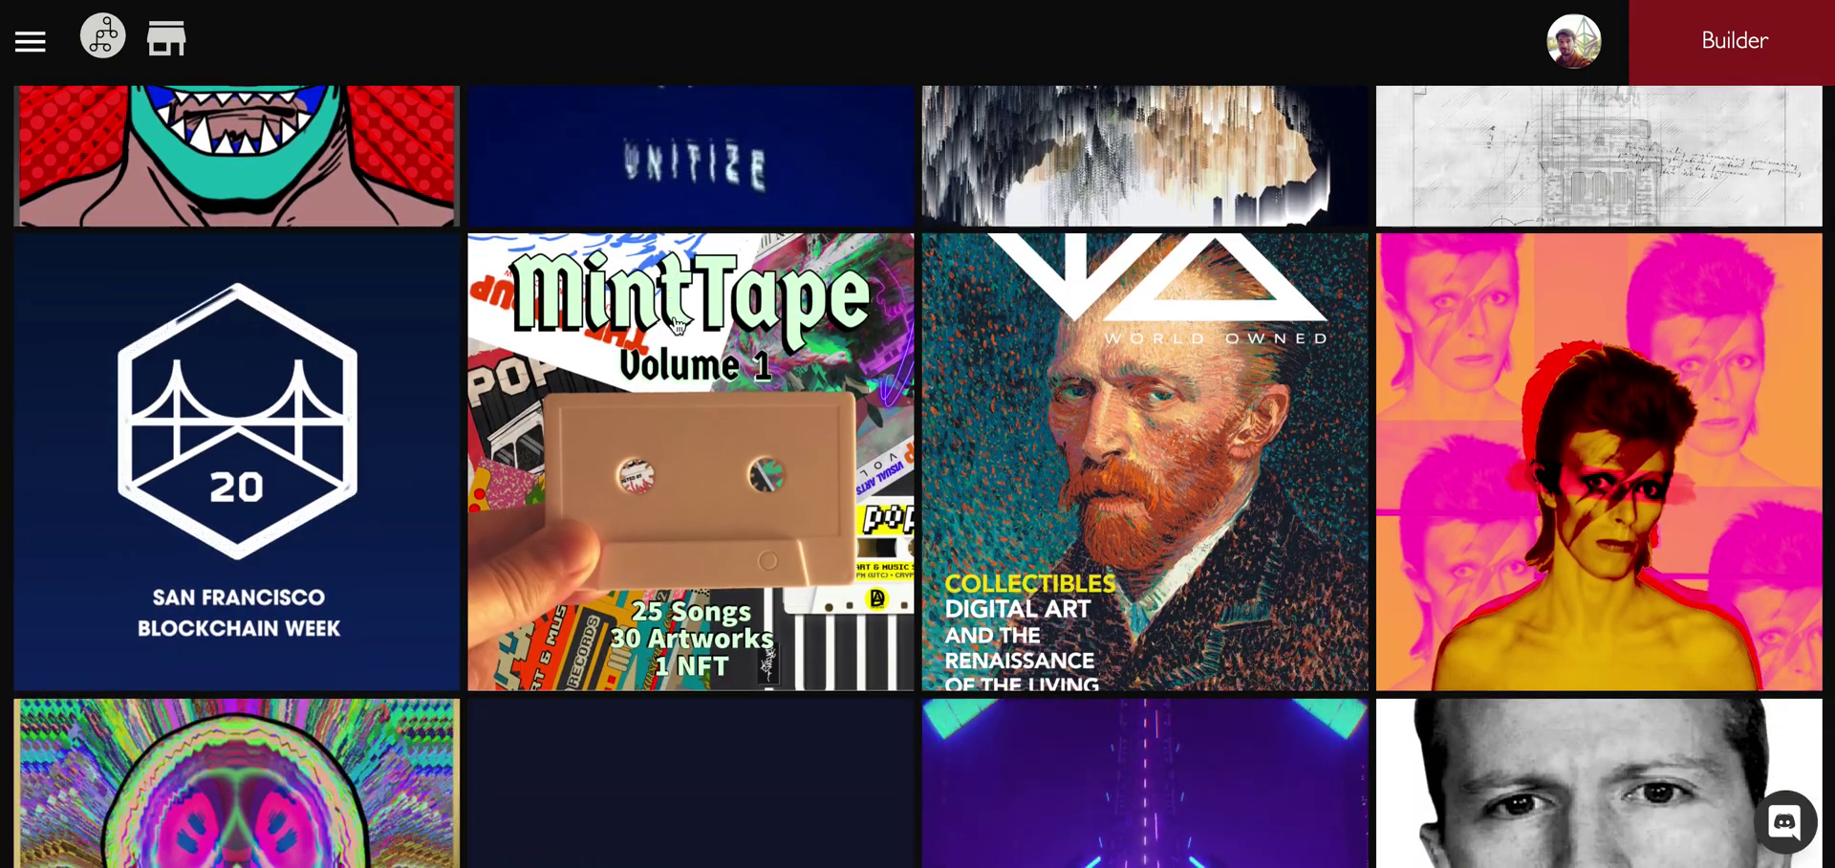
click(1170, 244)
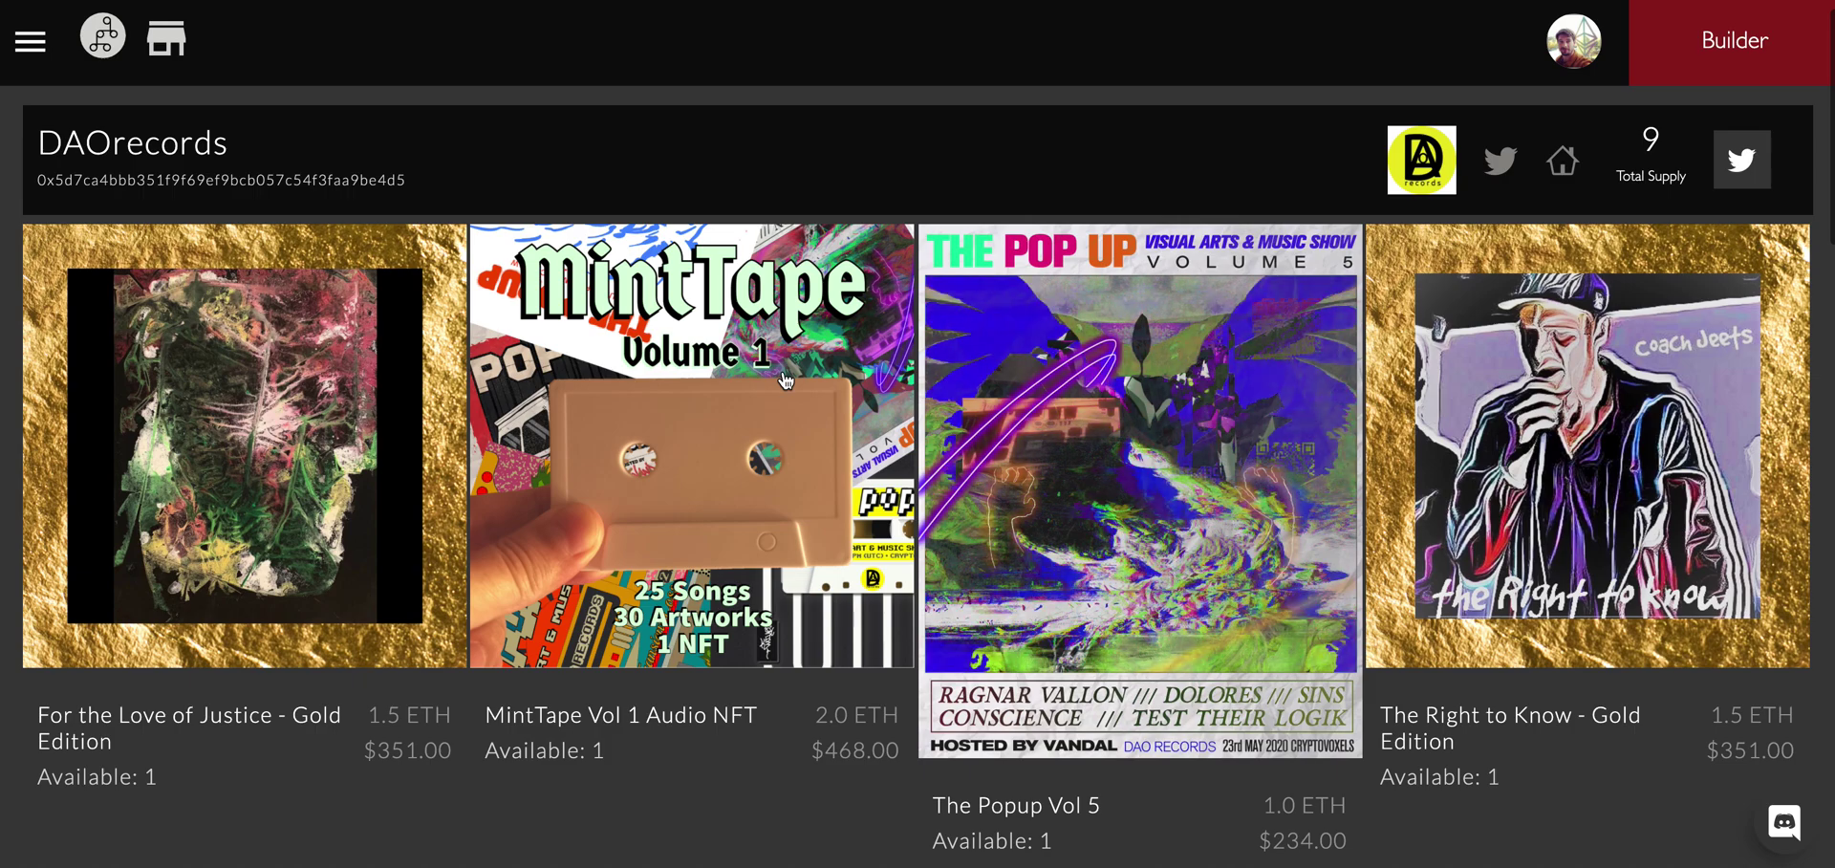
Open the MintTape Vol 1 Audio NFT and preview its credit/debit card checkout without paying.
click(765, 296)
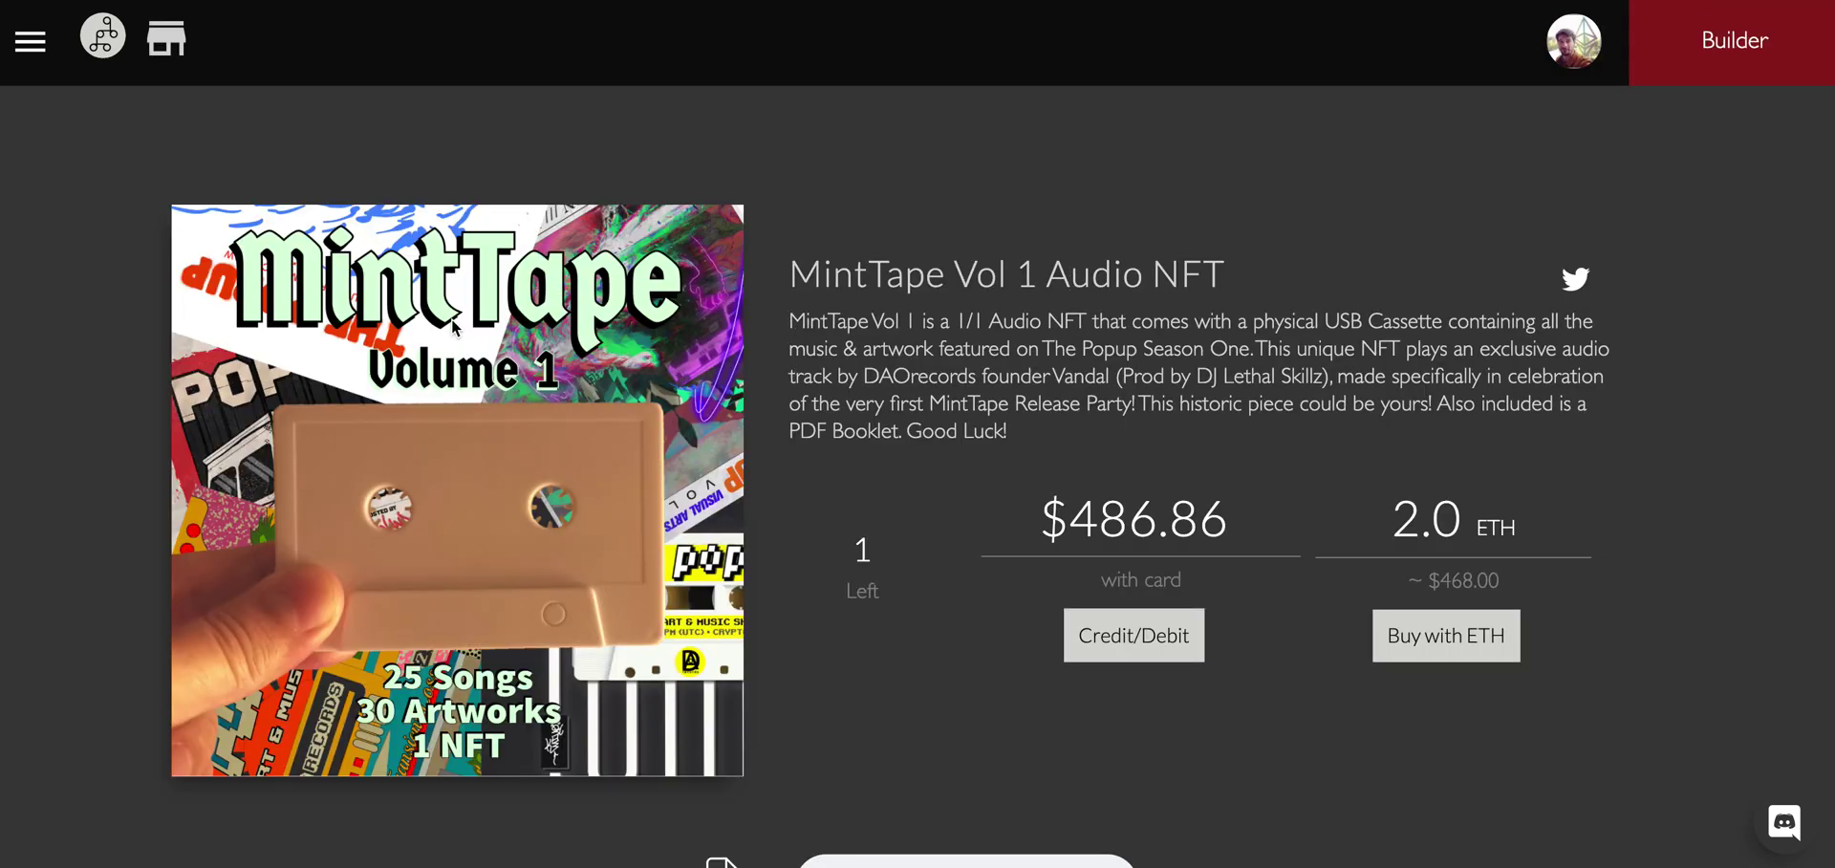
scroll(1214, 492, down, 2)
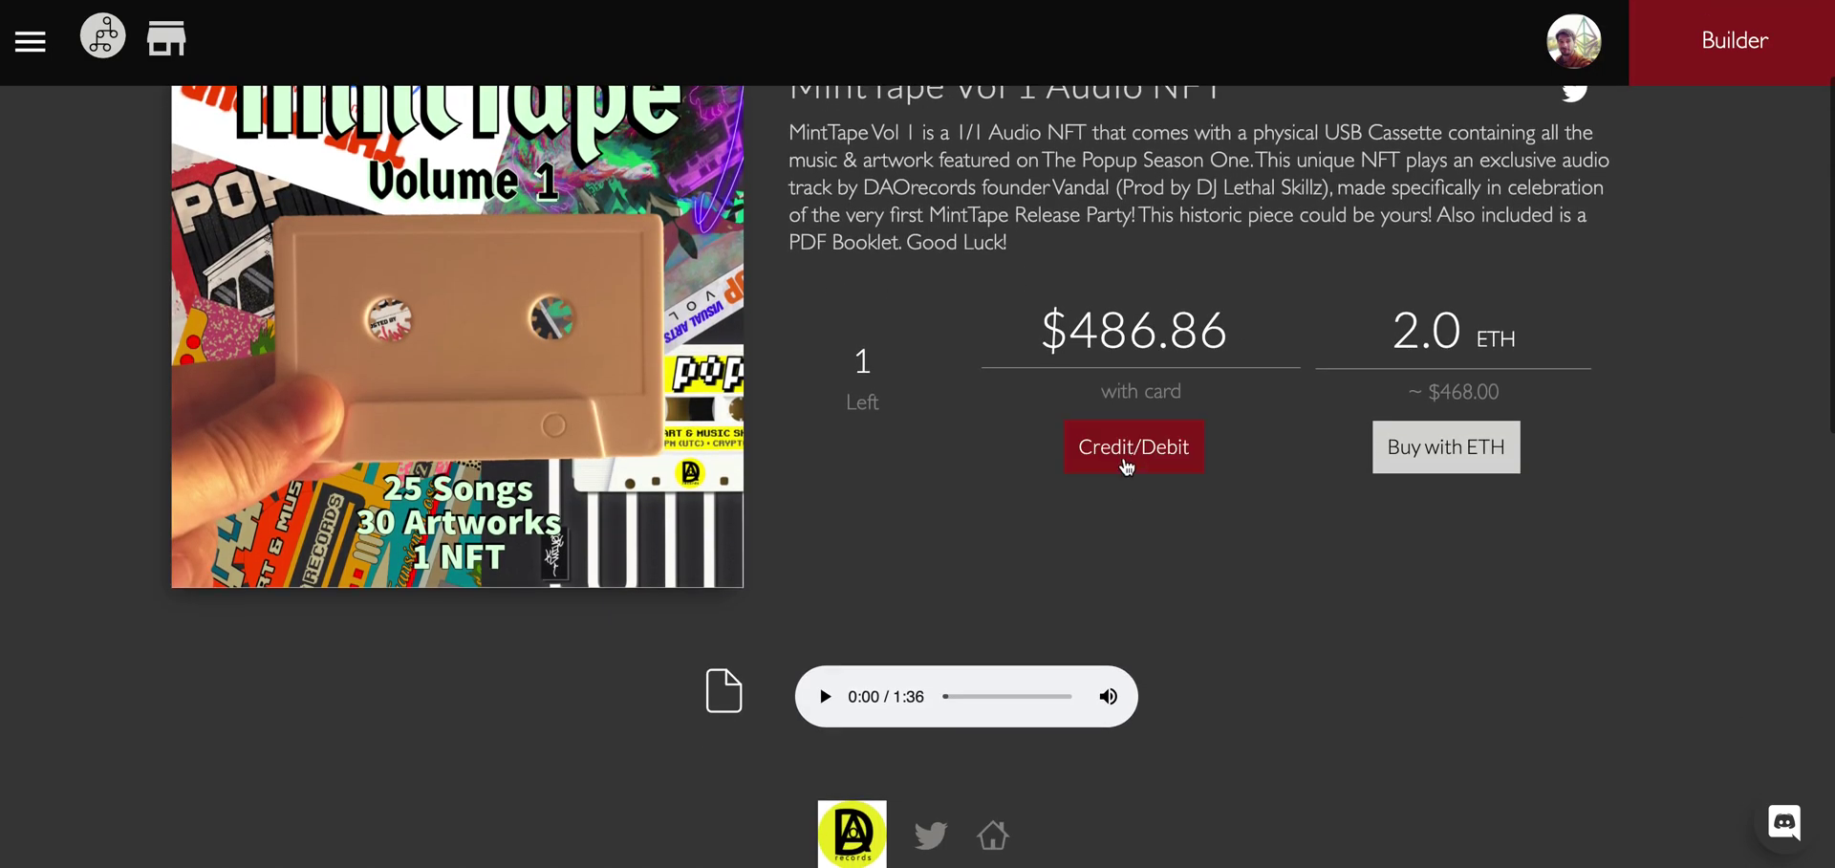
click(1128, 464)
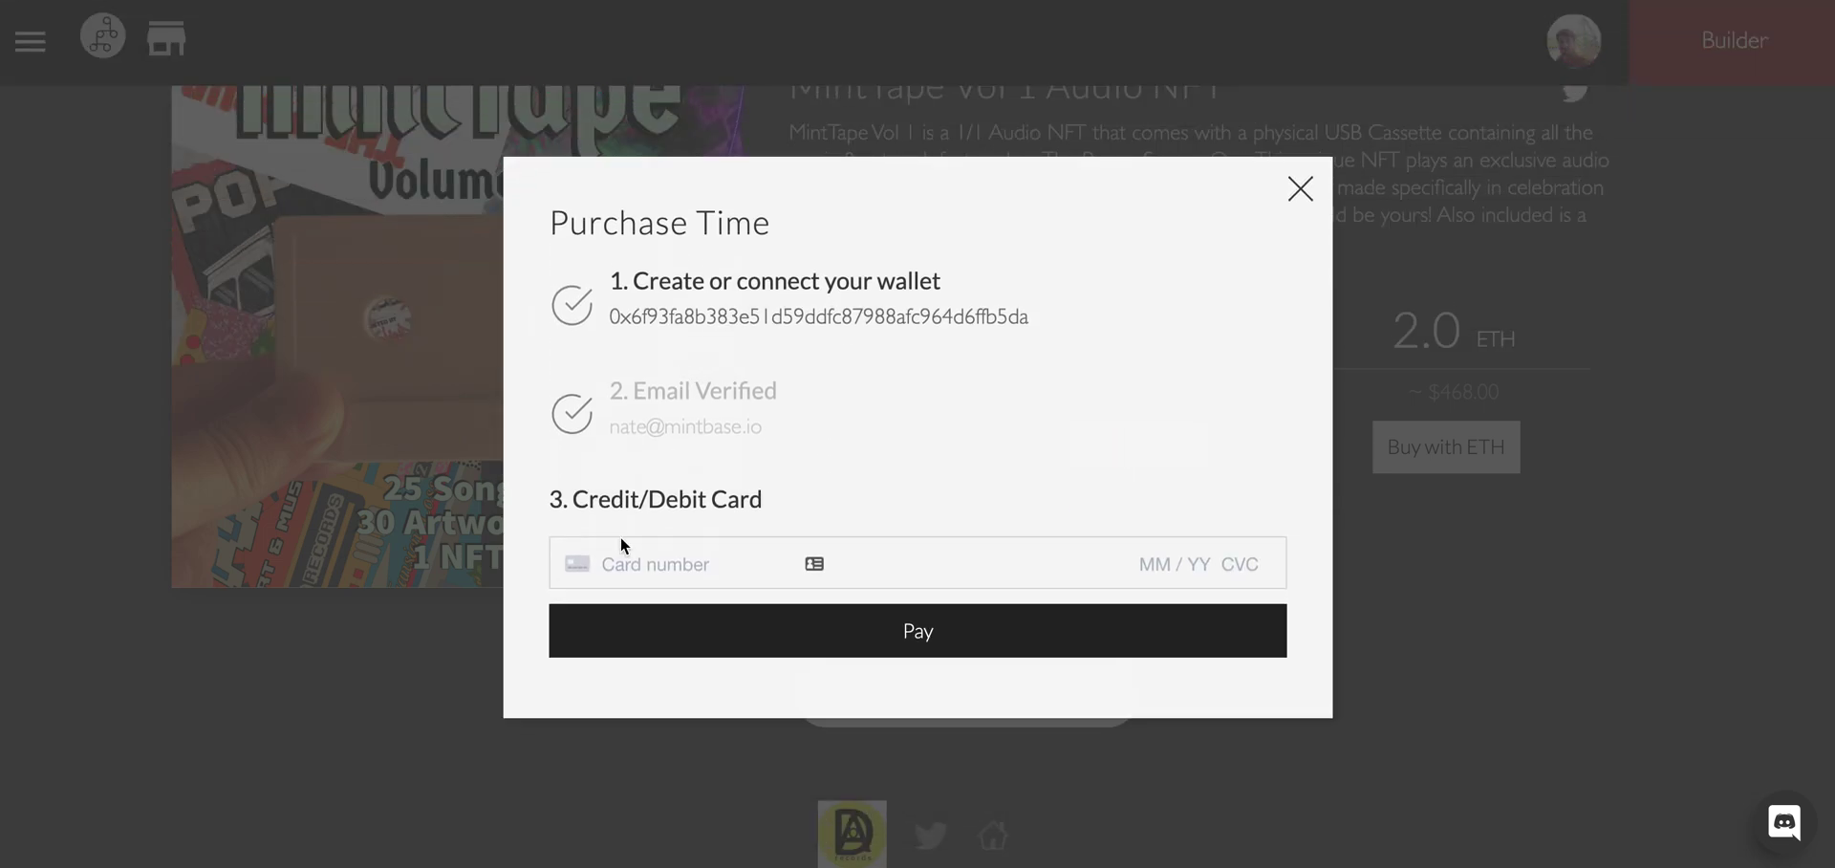
click(1300, 188)
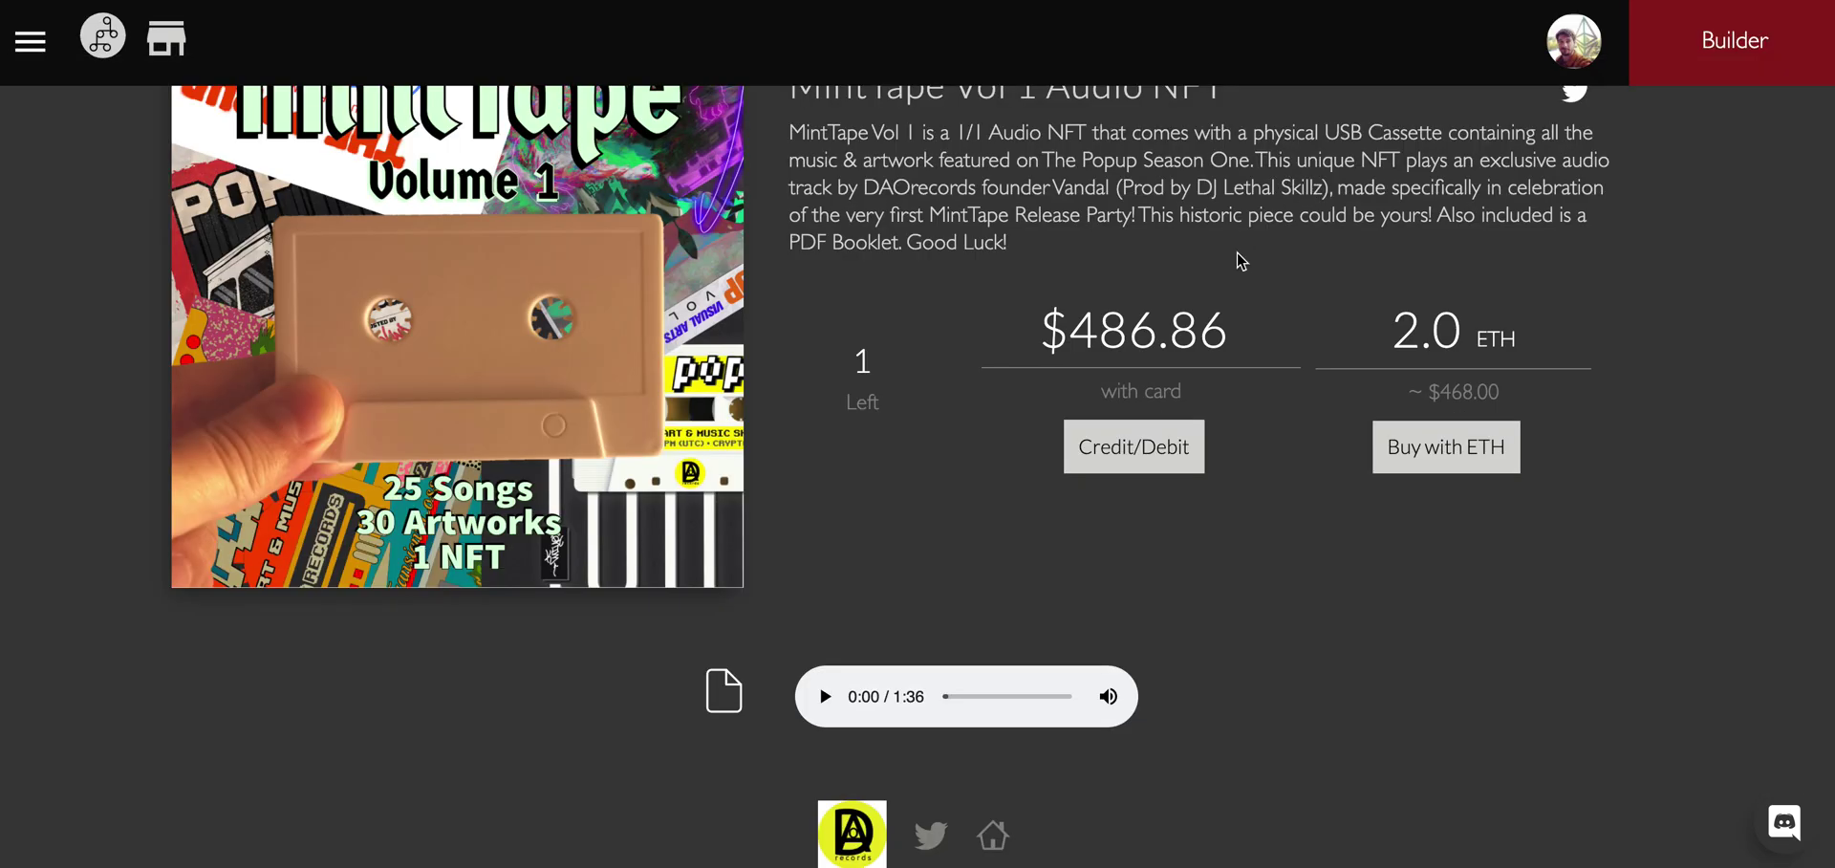
Play and then pause the NFT's audio track.
scroll(1214, 264, up, 2)
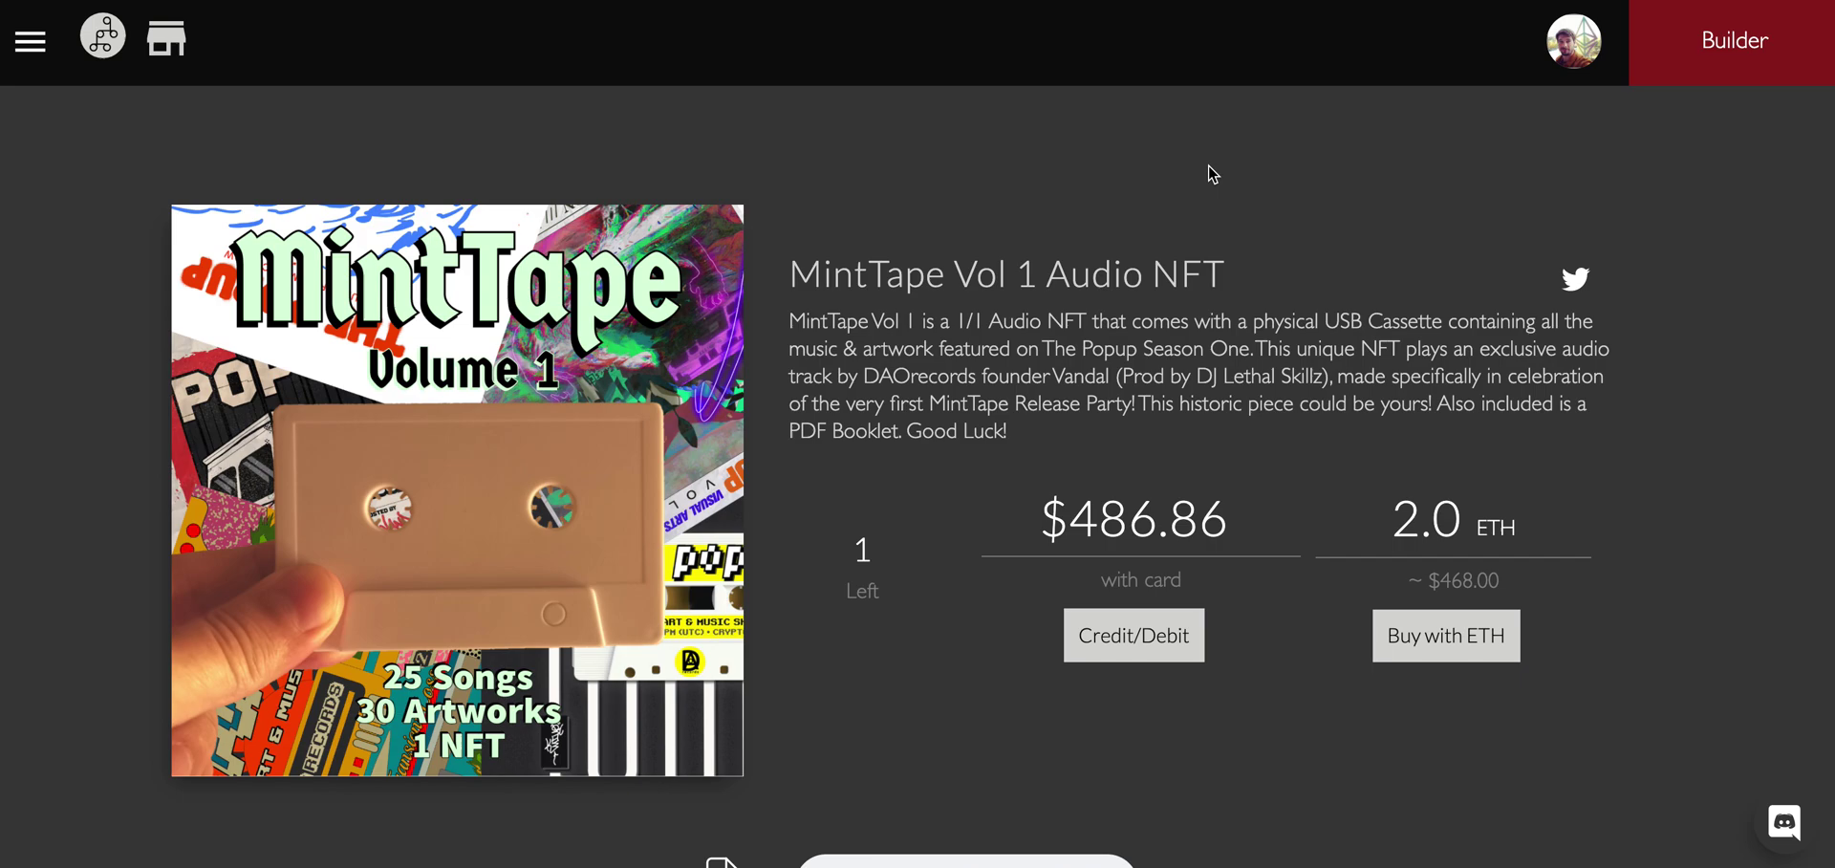
scroll(1210, 174, down, 2)
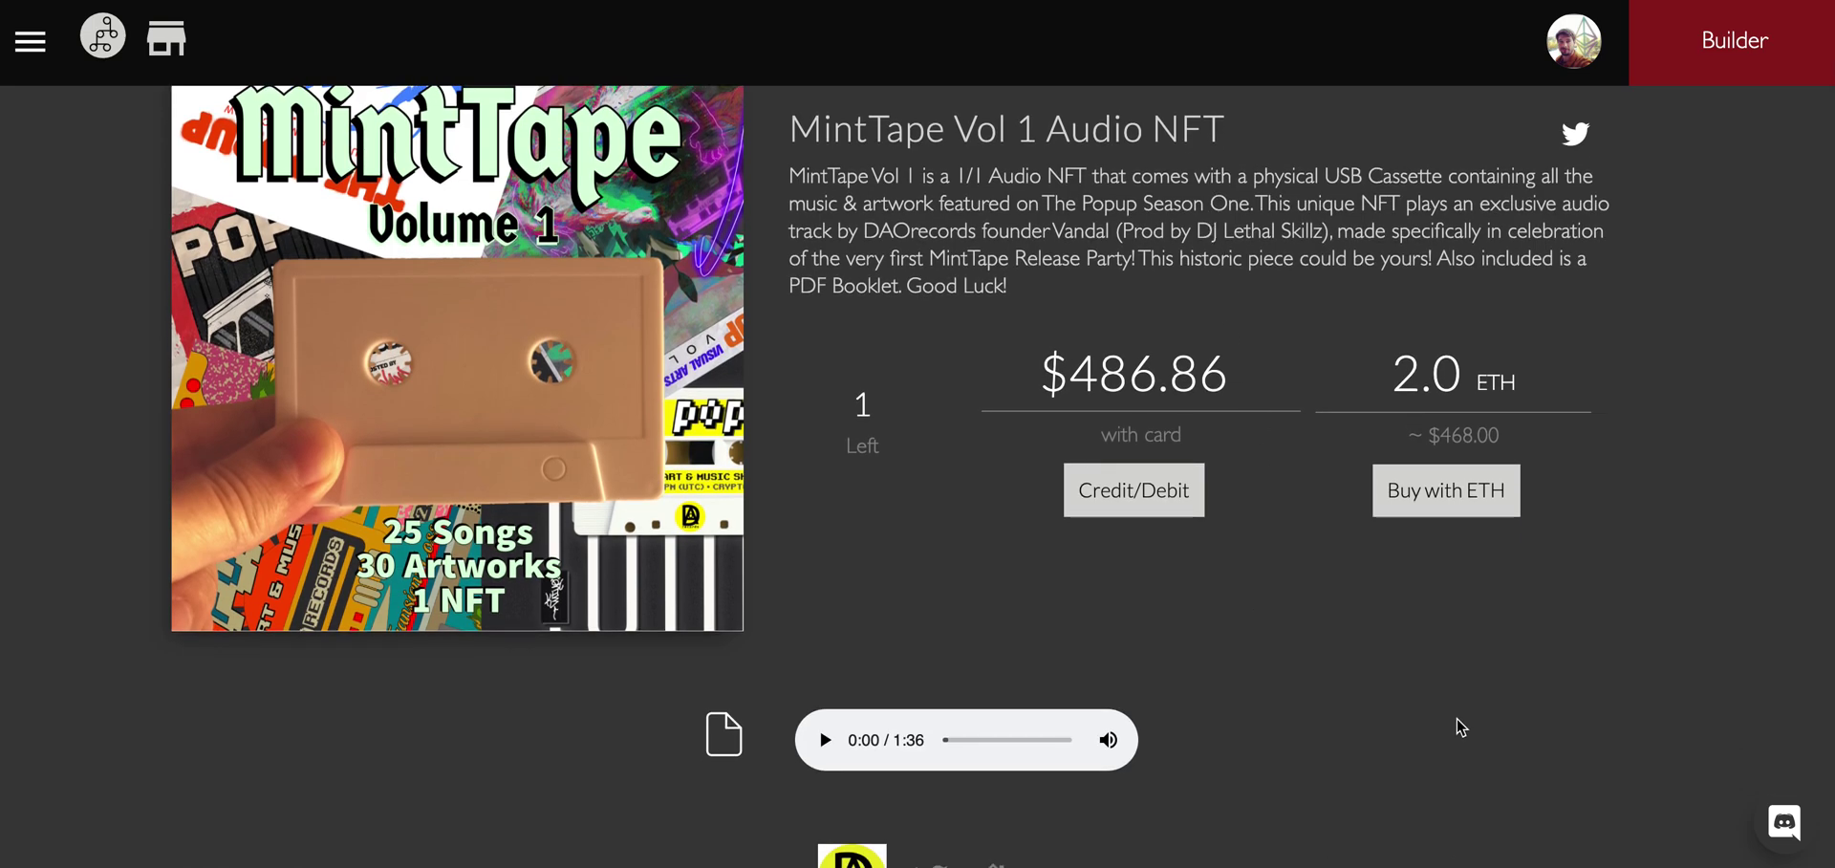
scroll(1456, 719, down, 1)
click(837, 650)
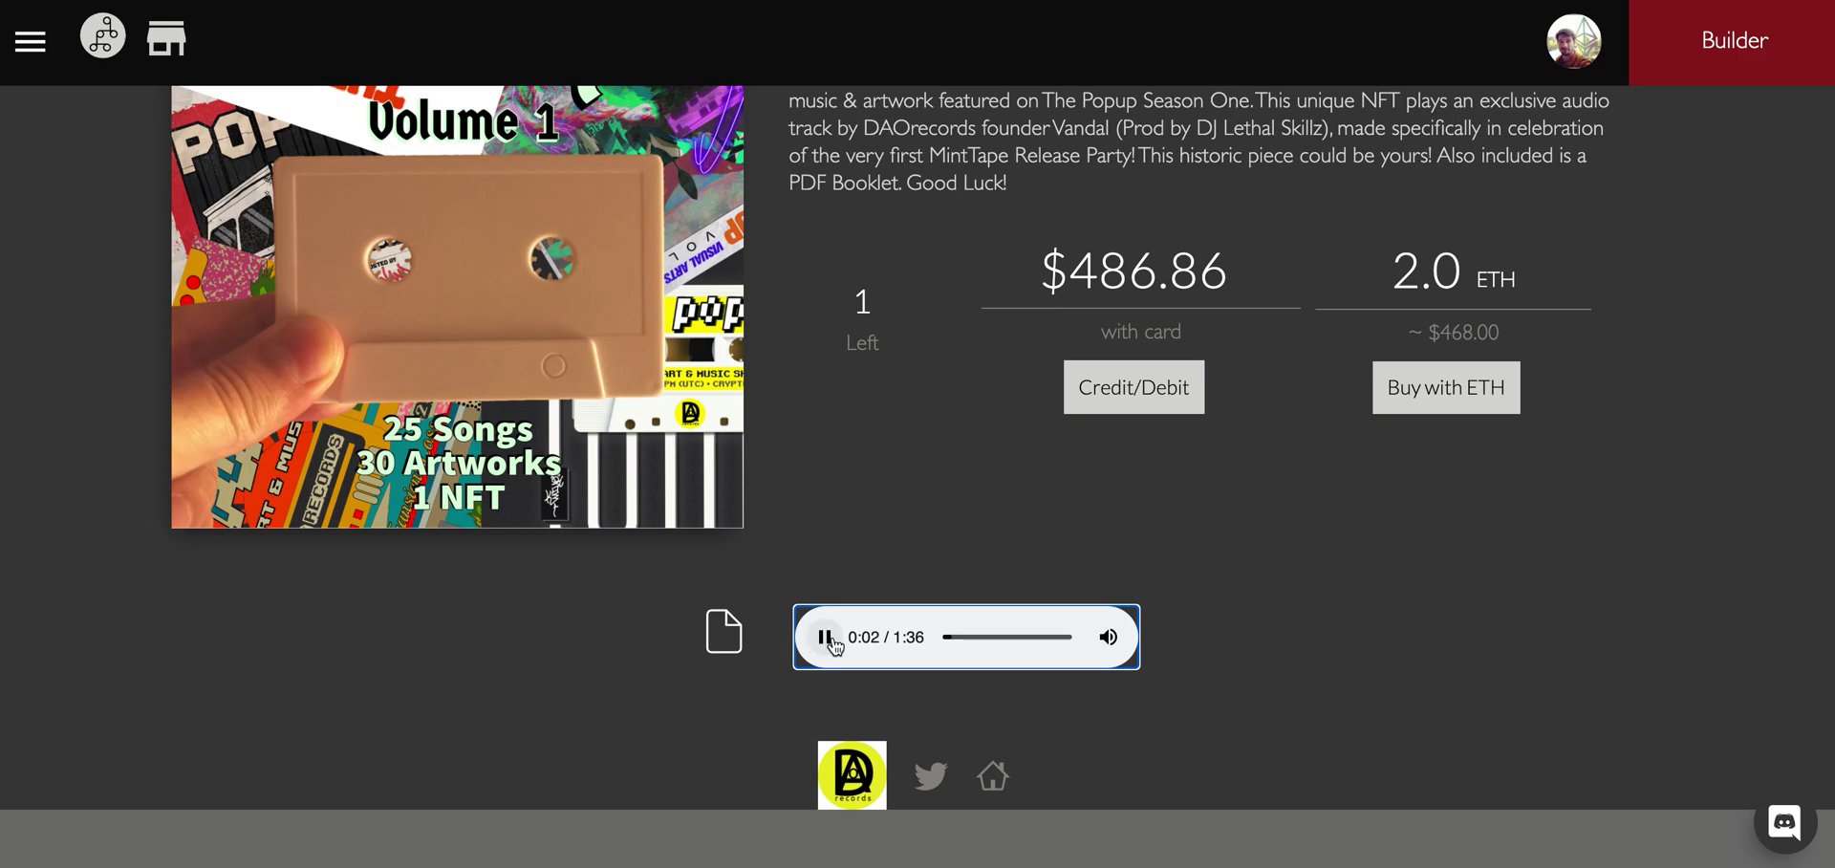
click(826, 638)
View the NFT's PDF booklet, then go back to the listing and open the site menu.
click(718, 638)
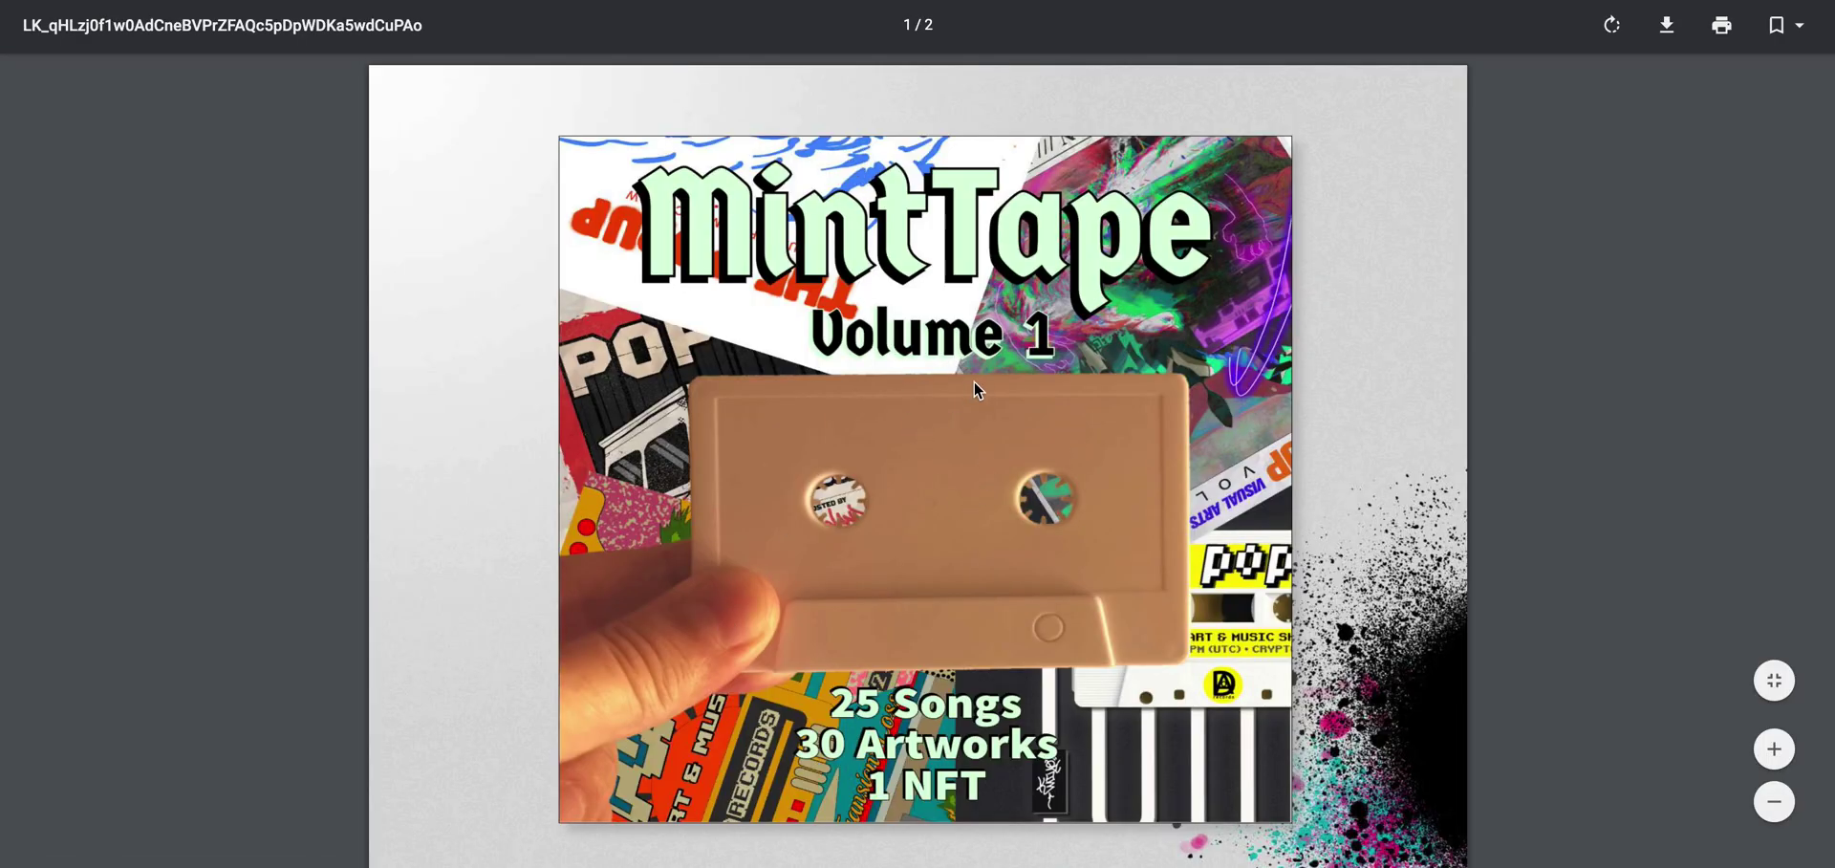
scroll(973, 382, down, 10)
scroll(972, 380, up, 10)
key(alt+Left)
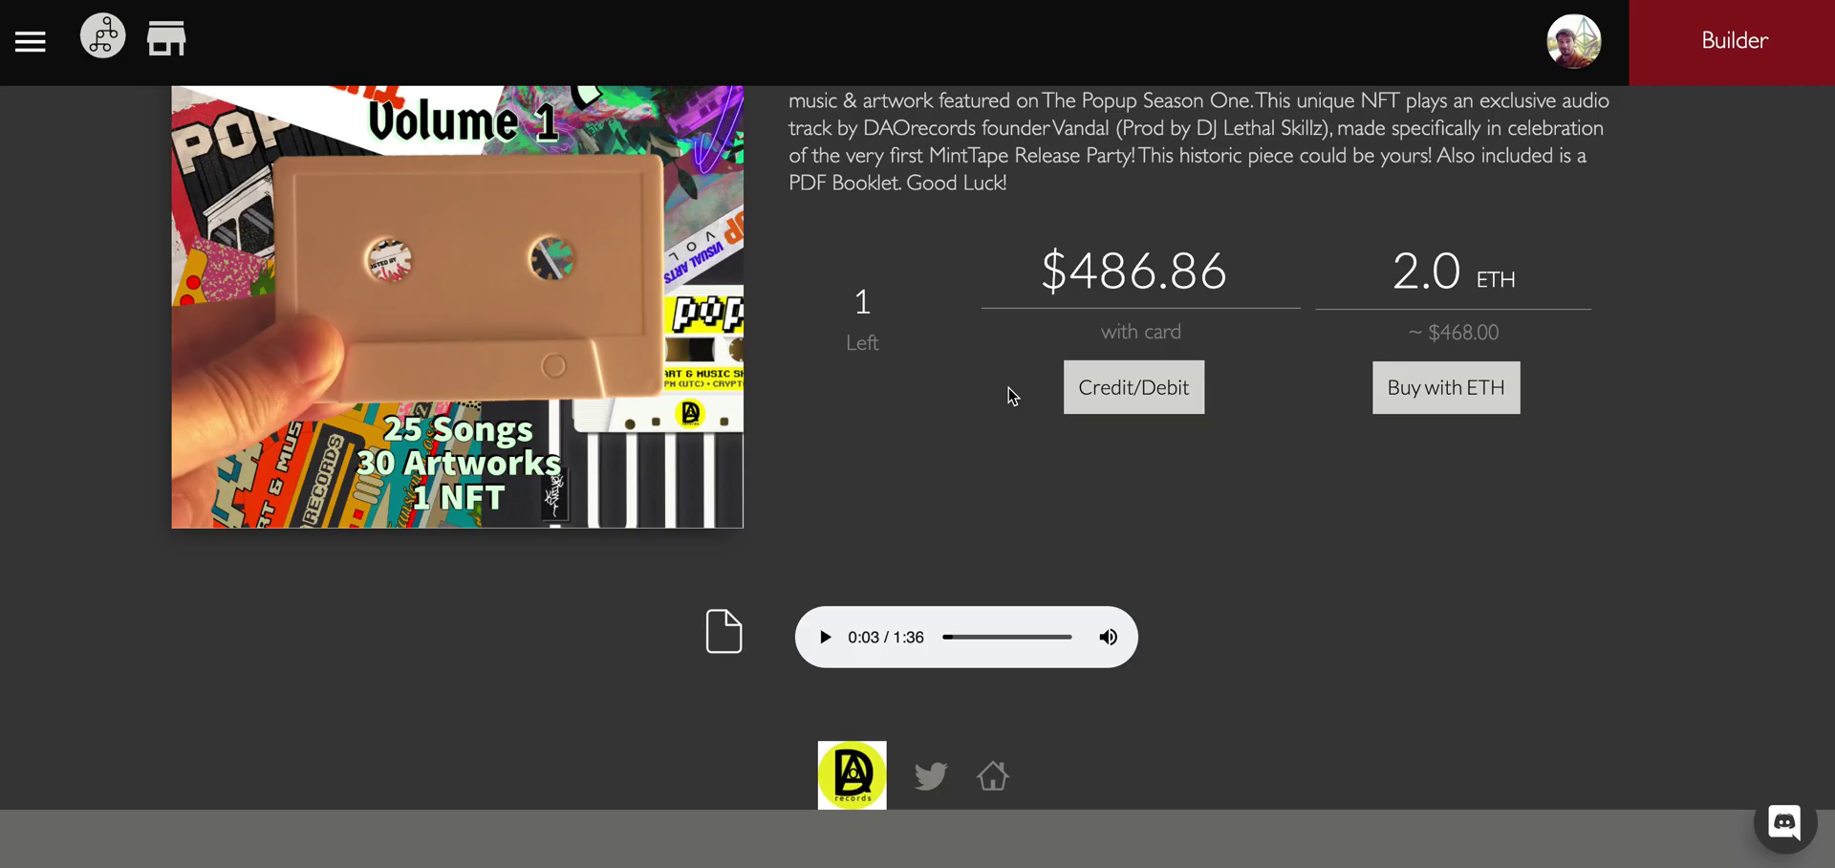
scroll(966, 344, up, 2)
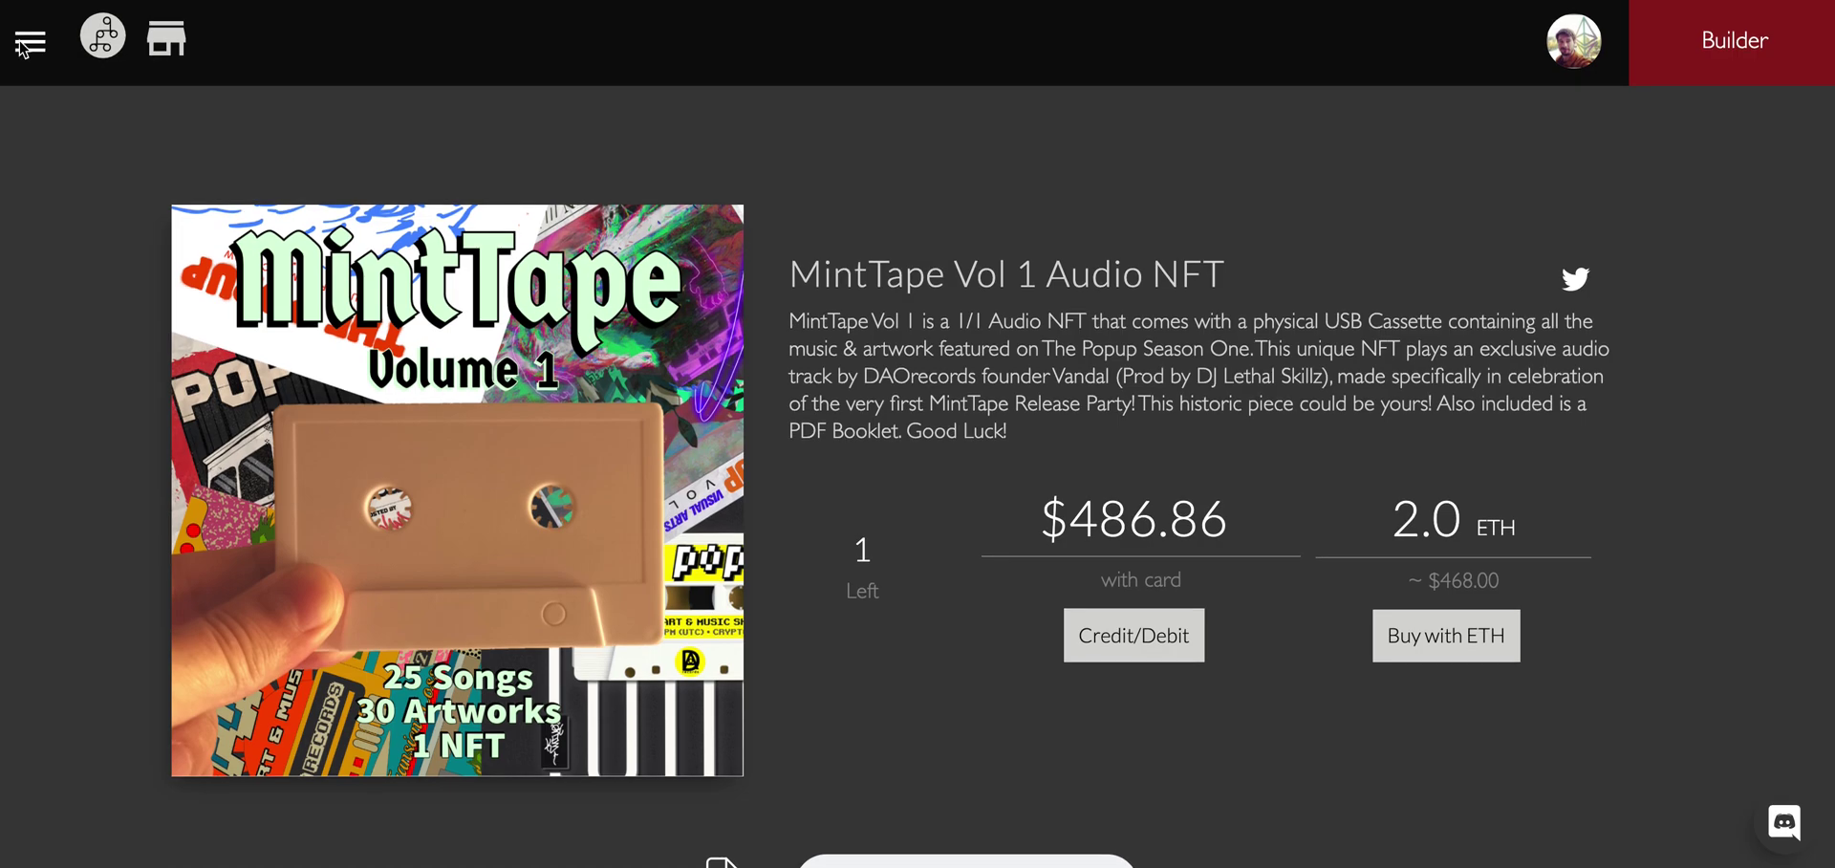
click(30, 40)
Log out and return to the top of the home page.
click(172, 623)
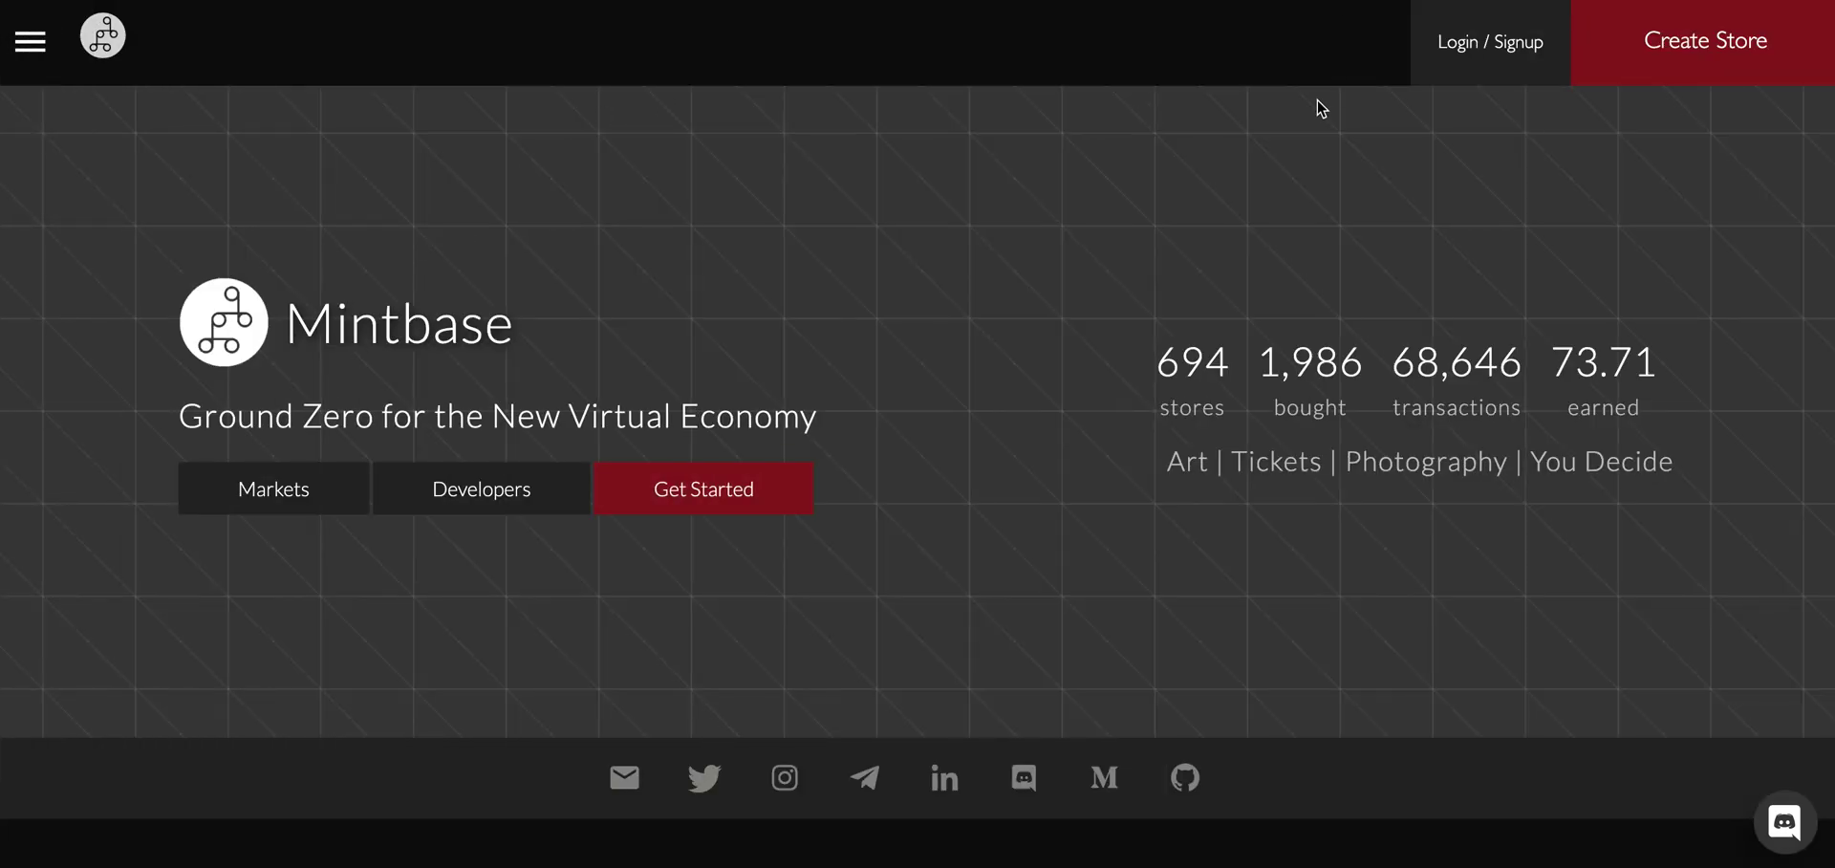
scroll(774, 43, down, 5)
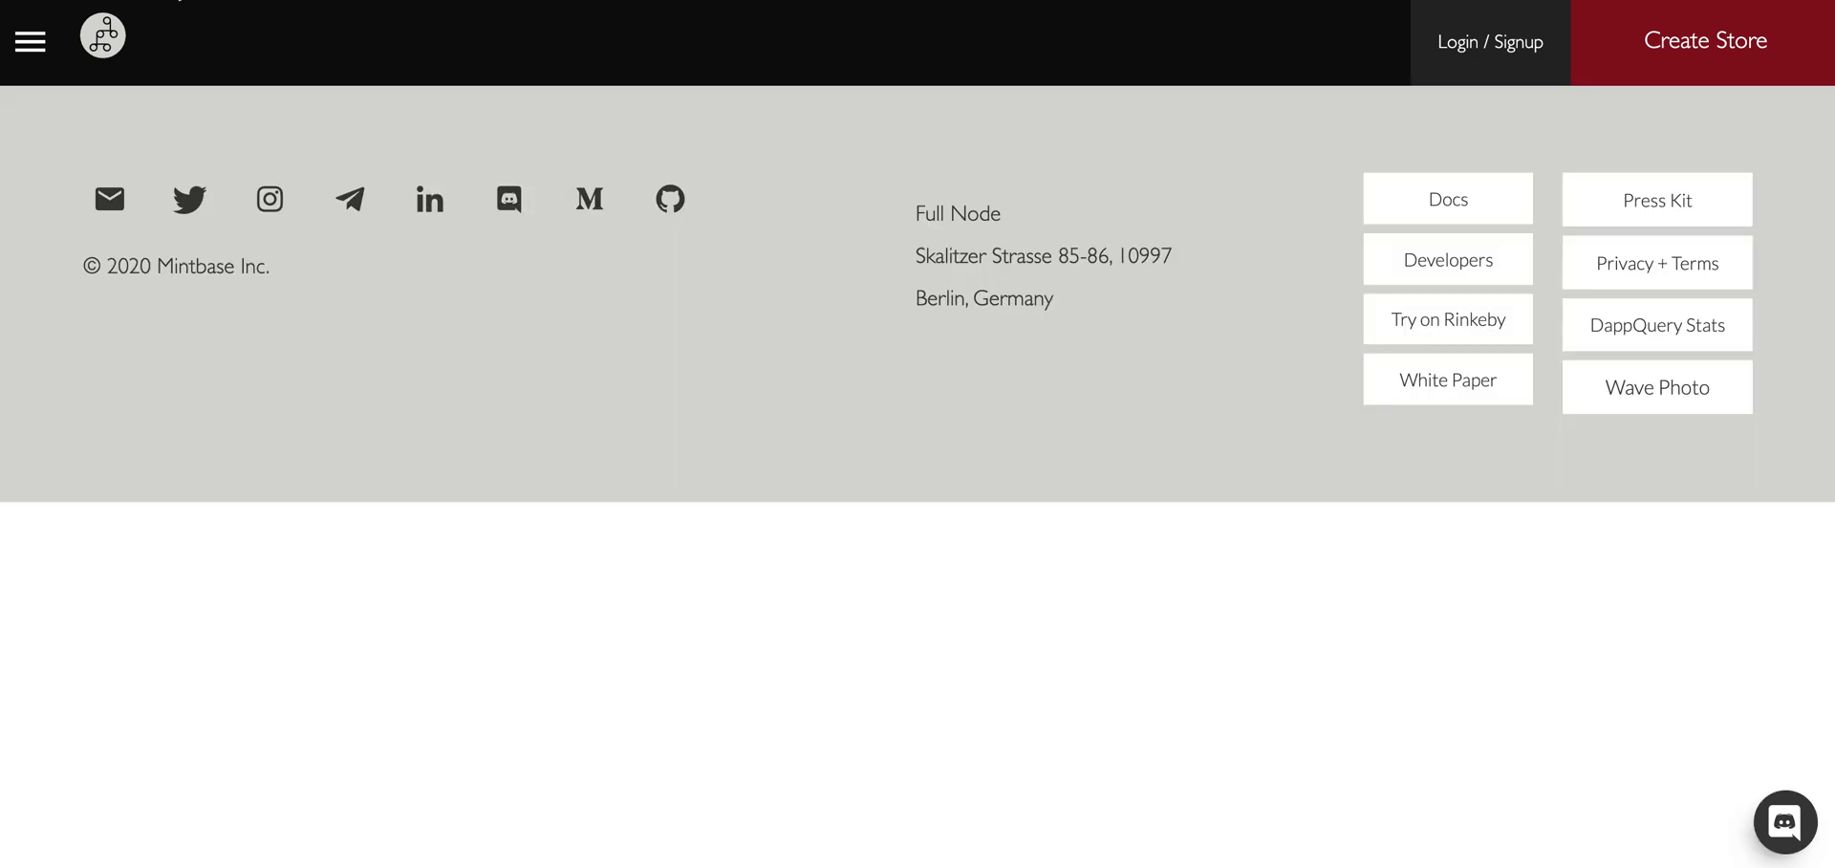
click(42, 41)
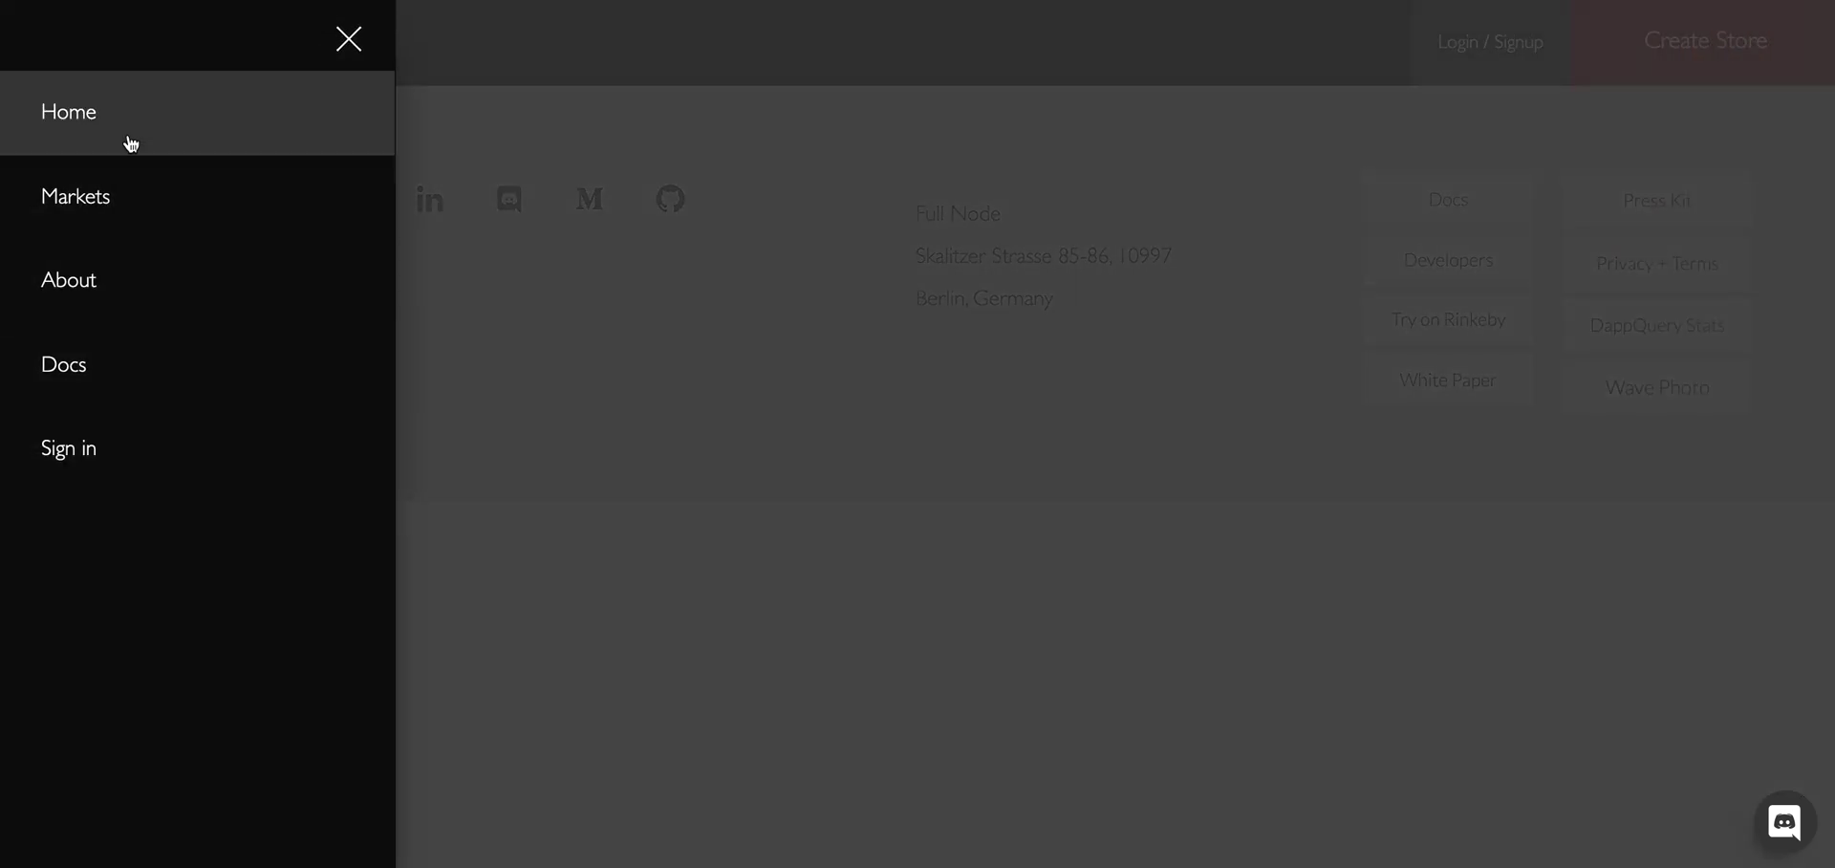
click(127, 140)
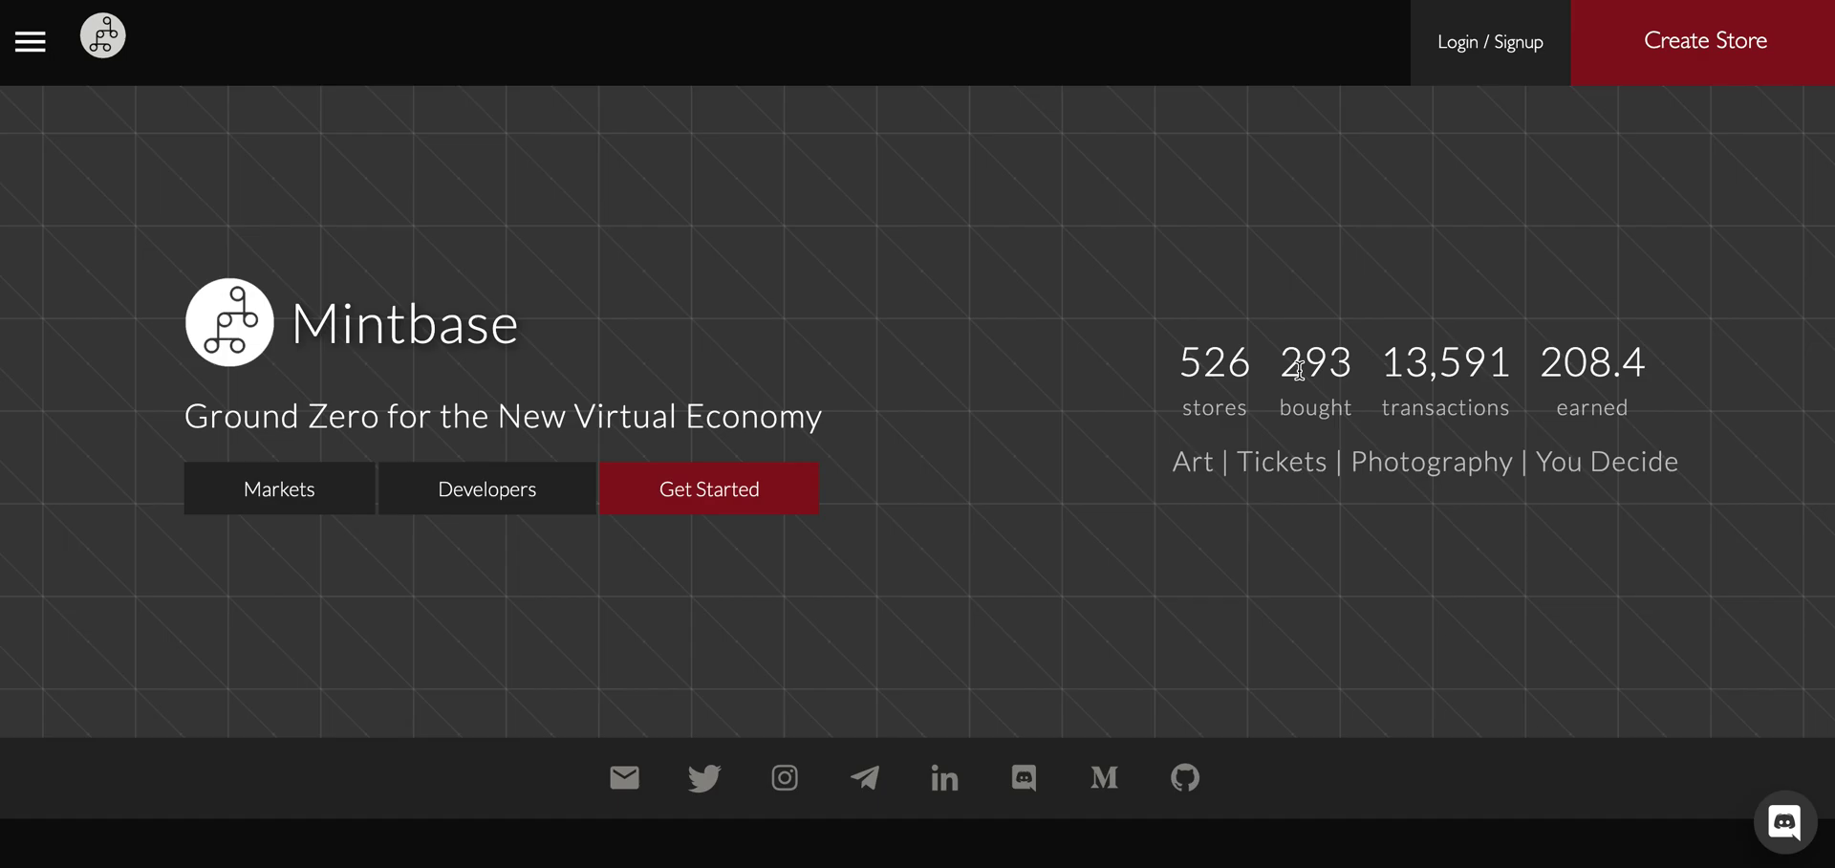
Scroll down to the Developer API section and back up to the site stats.
scroll(1278, 450, down, 10)
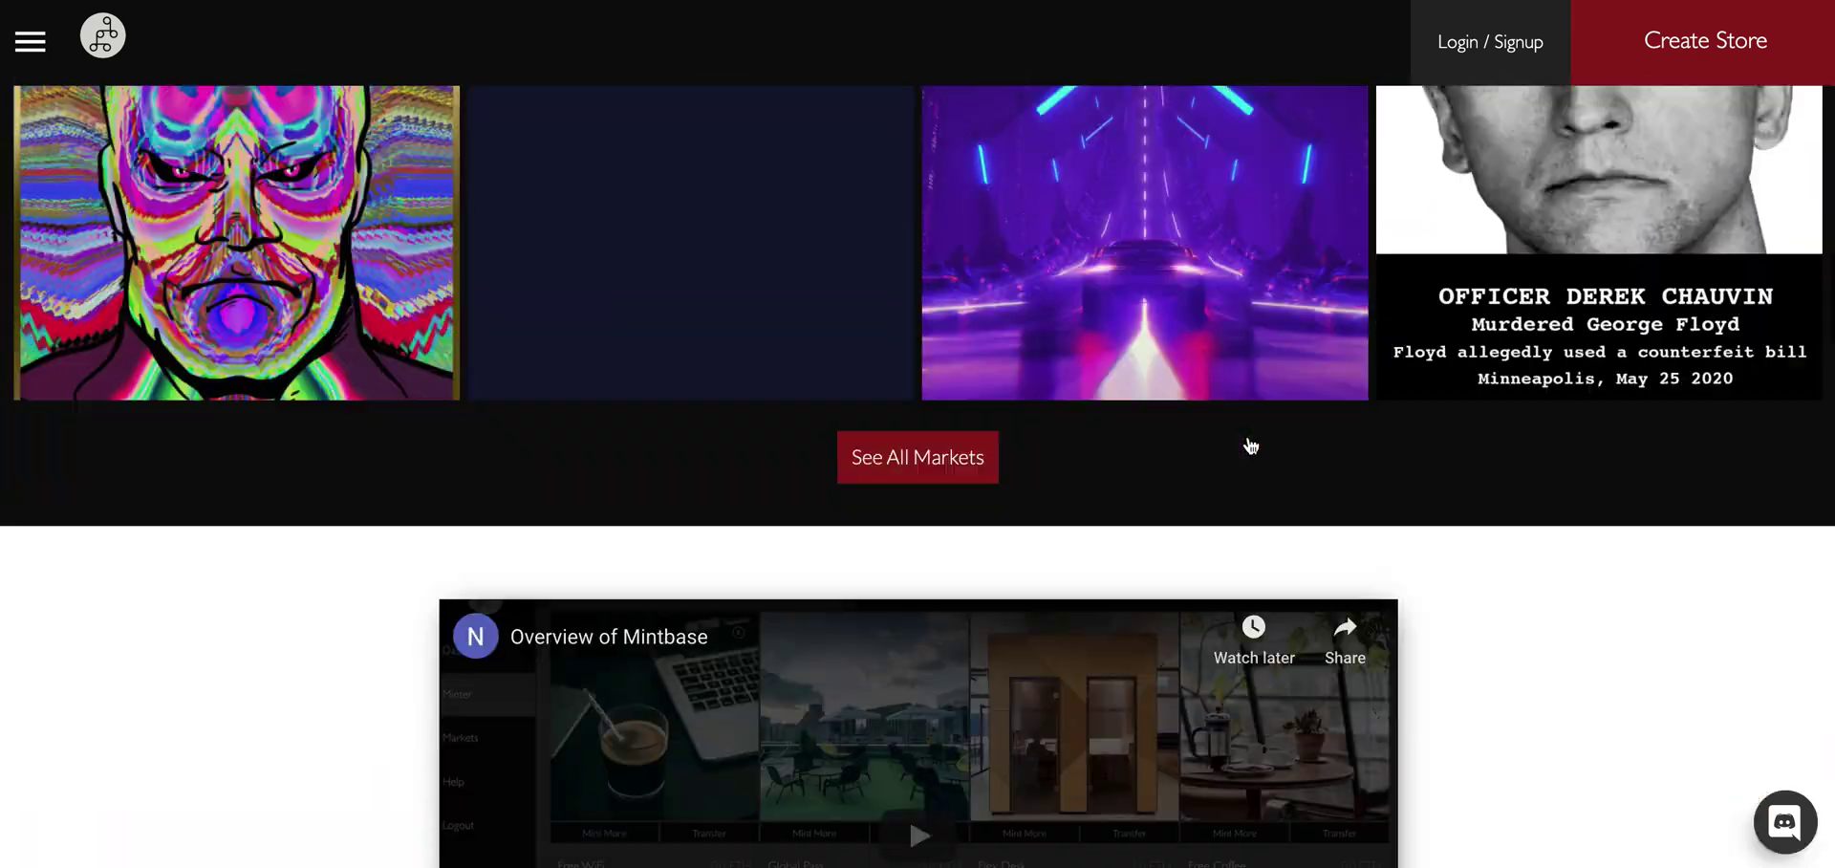
scroll(1250, 445, down, 15)
scroll(302, 618, up, 1)
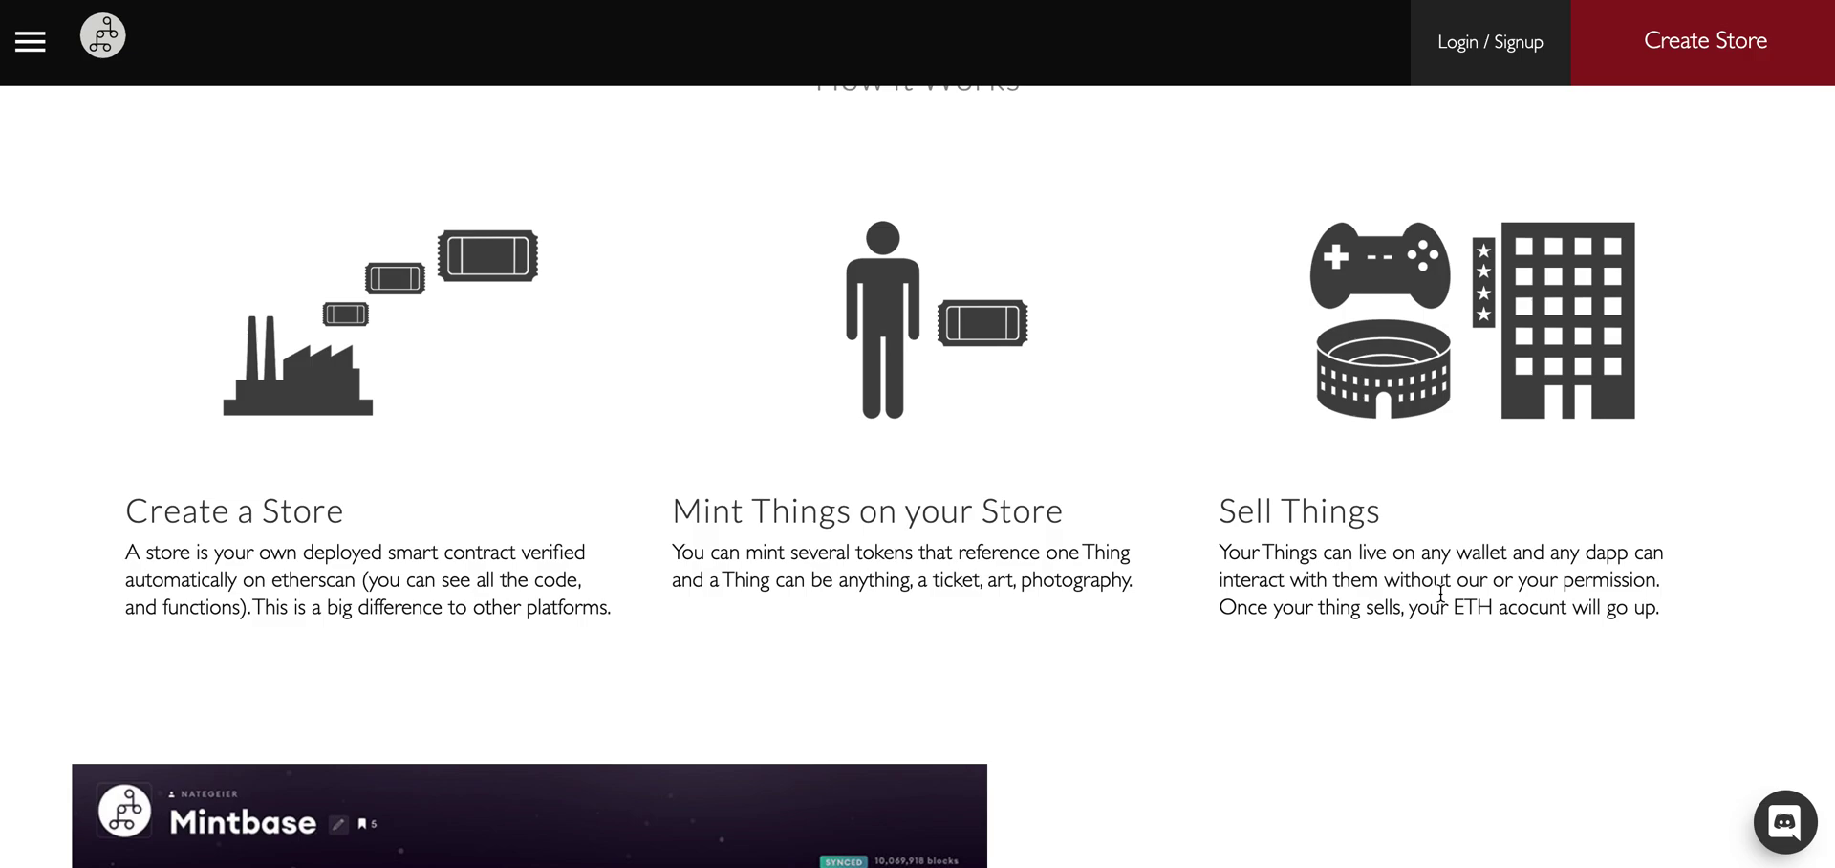
scroll(1298, 692, down, 5)
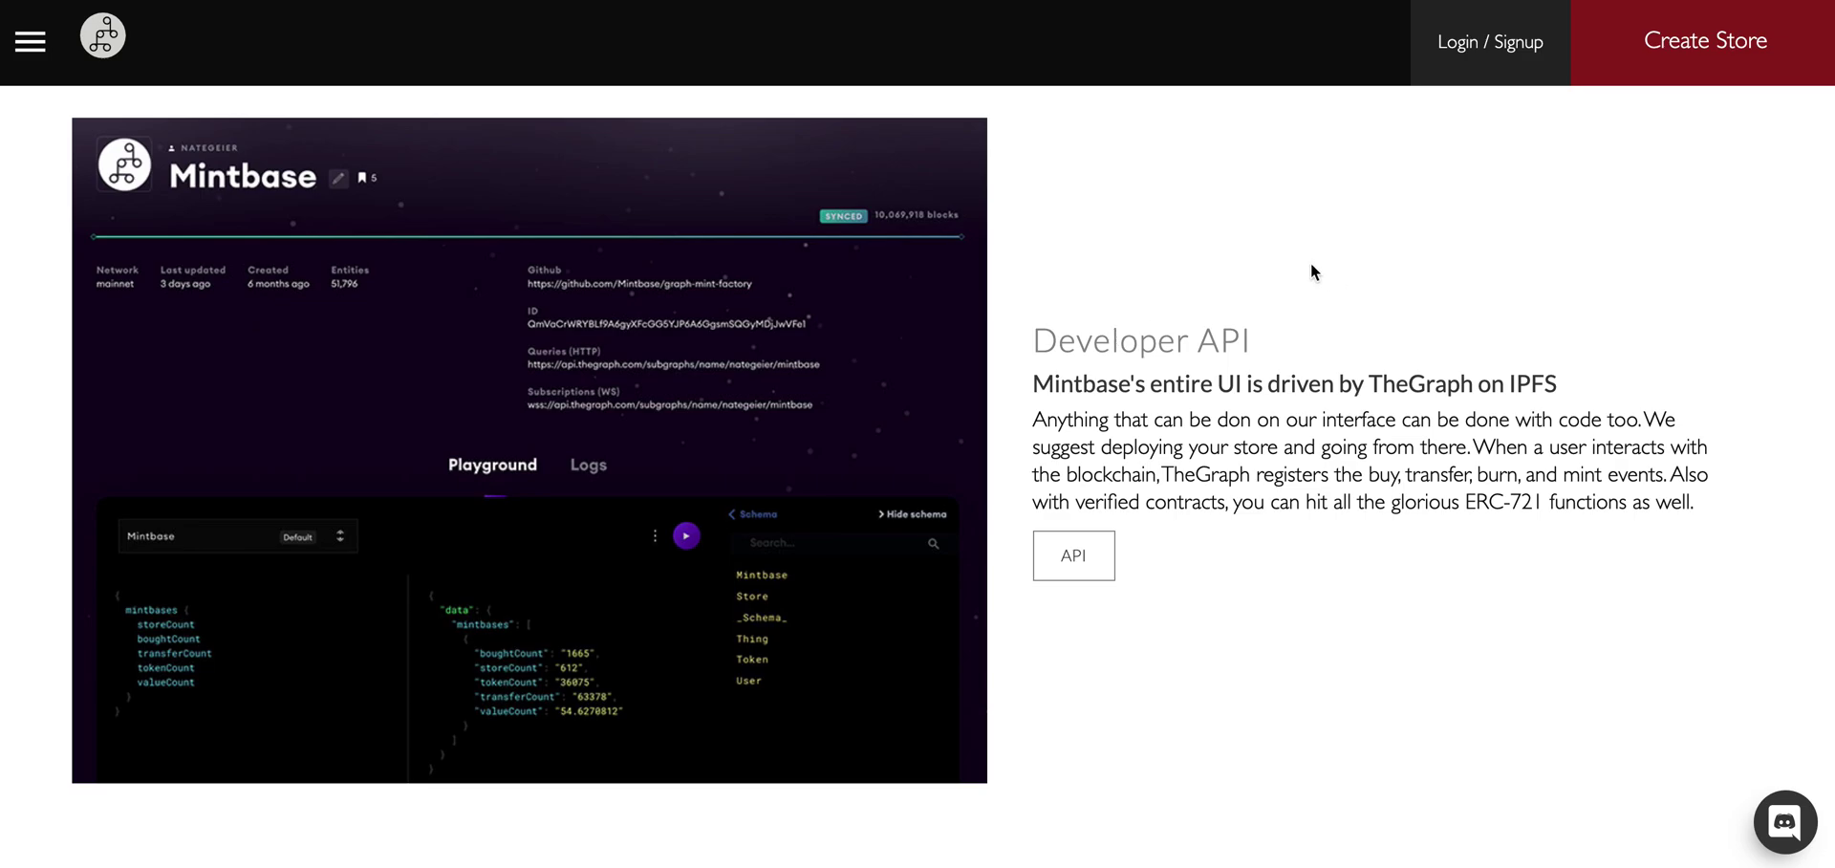
scroll(1311, 262, up, 20)
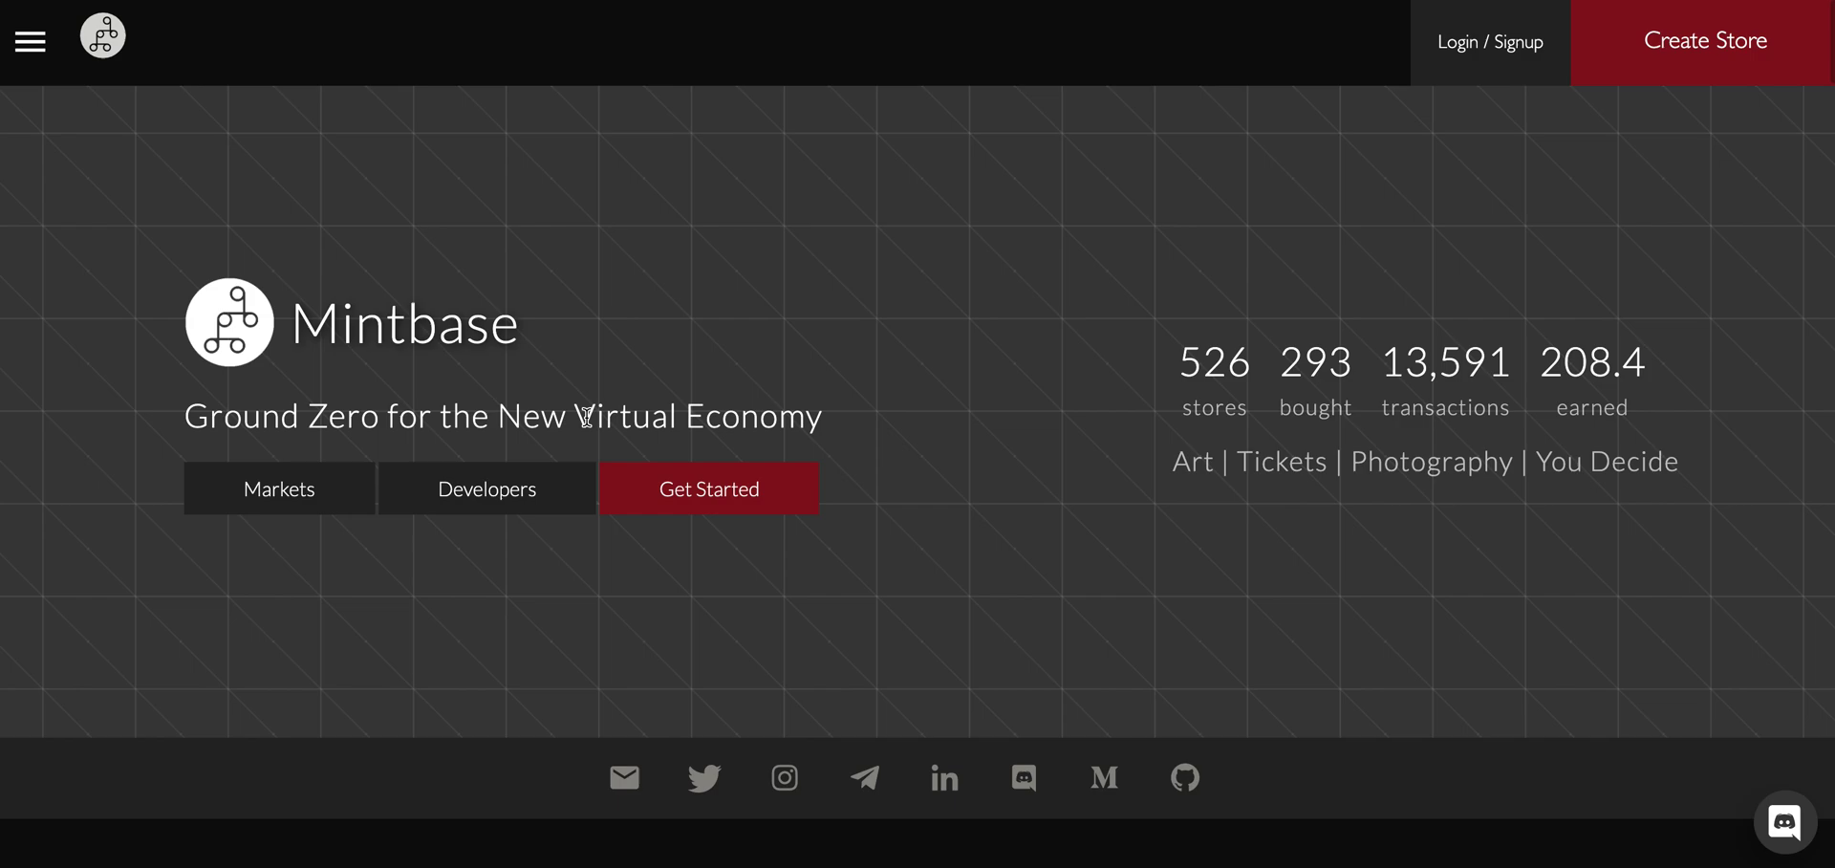
Try connecting through WalletConnect from Get Started, then dismiss its QR code prompt.
click(765, 499)
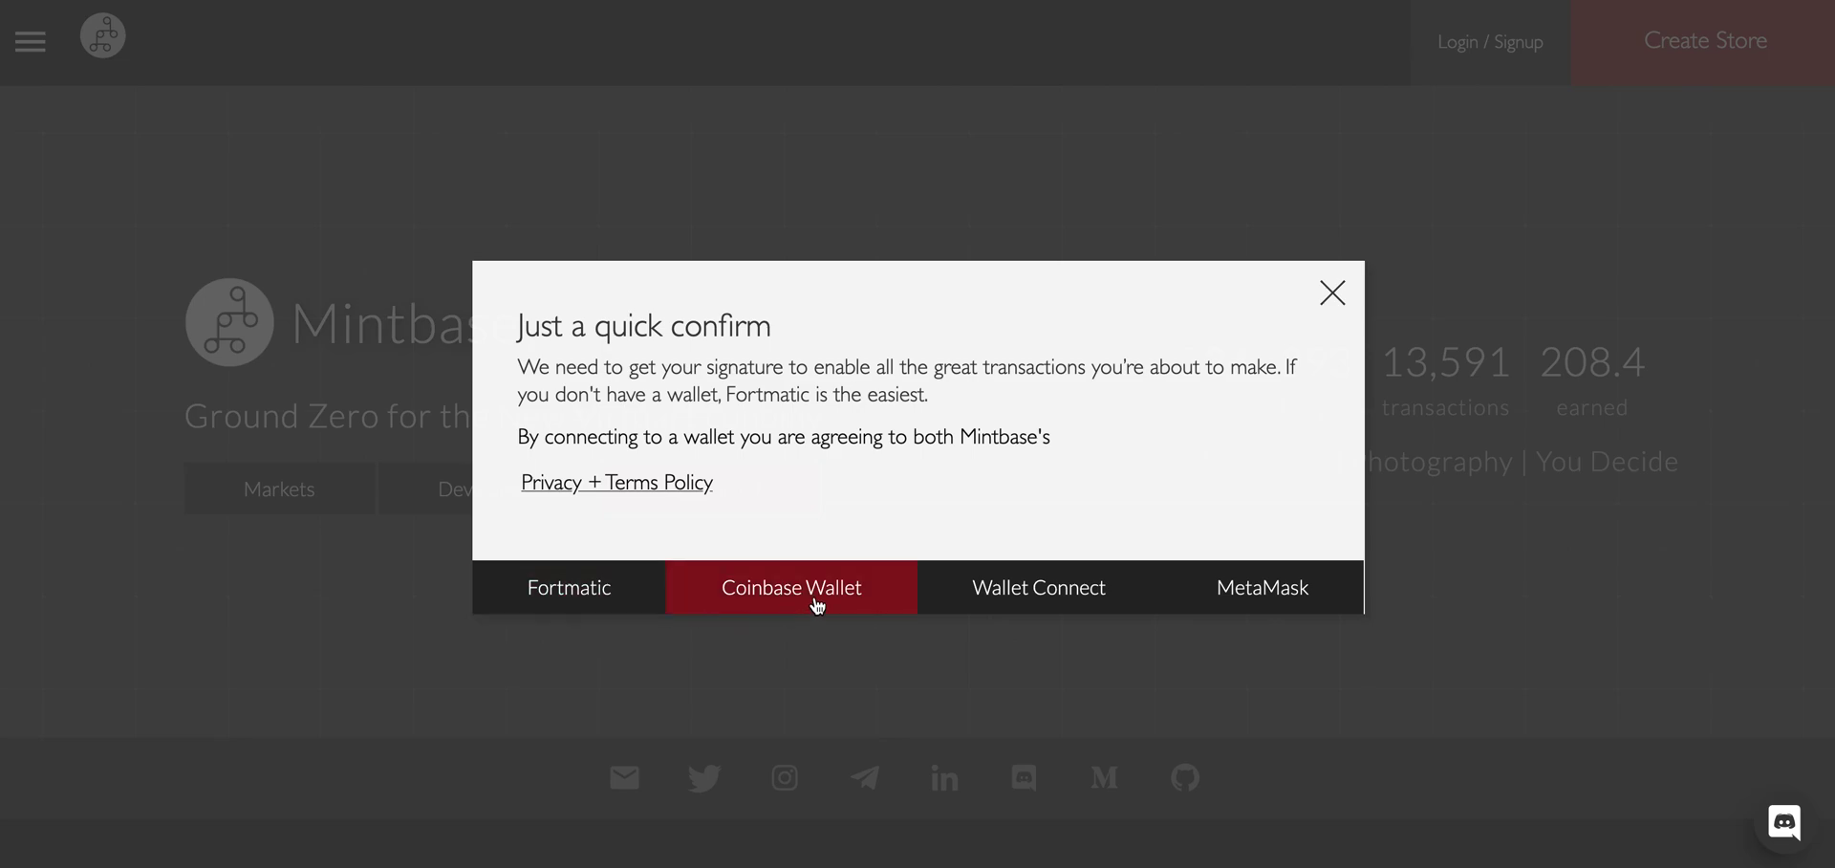
click(1014, 610)
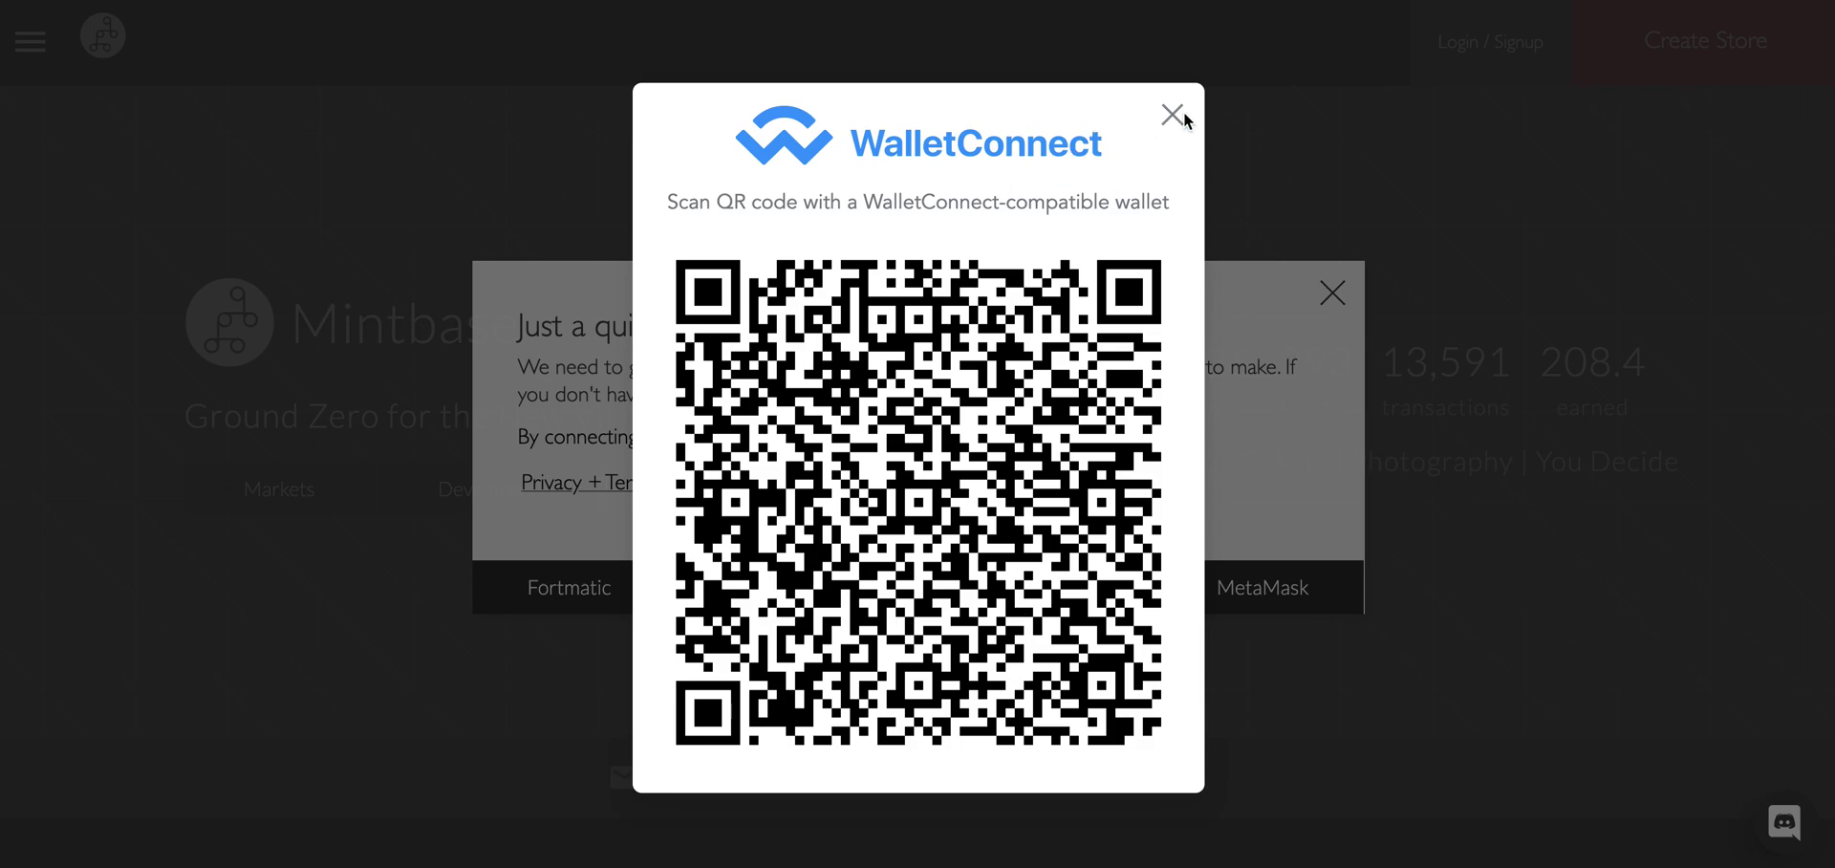
click(1174, 115)
click(738, 482)
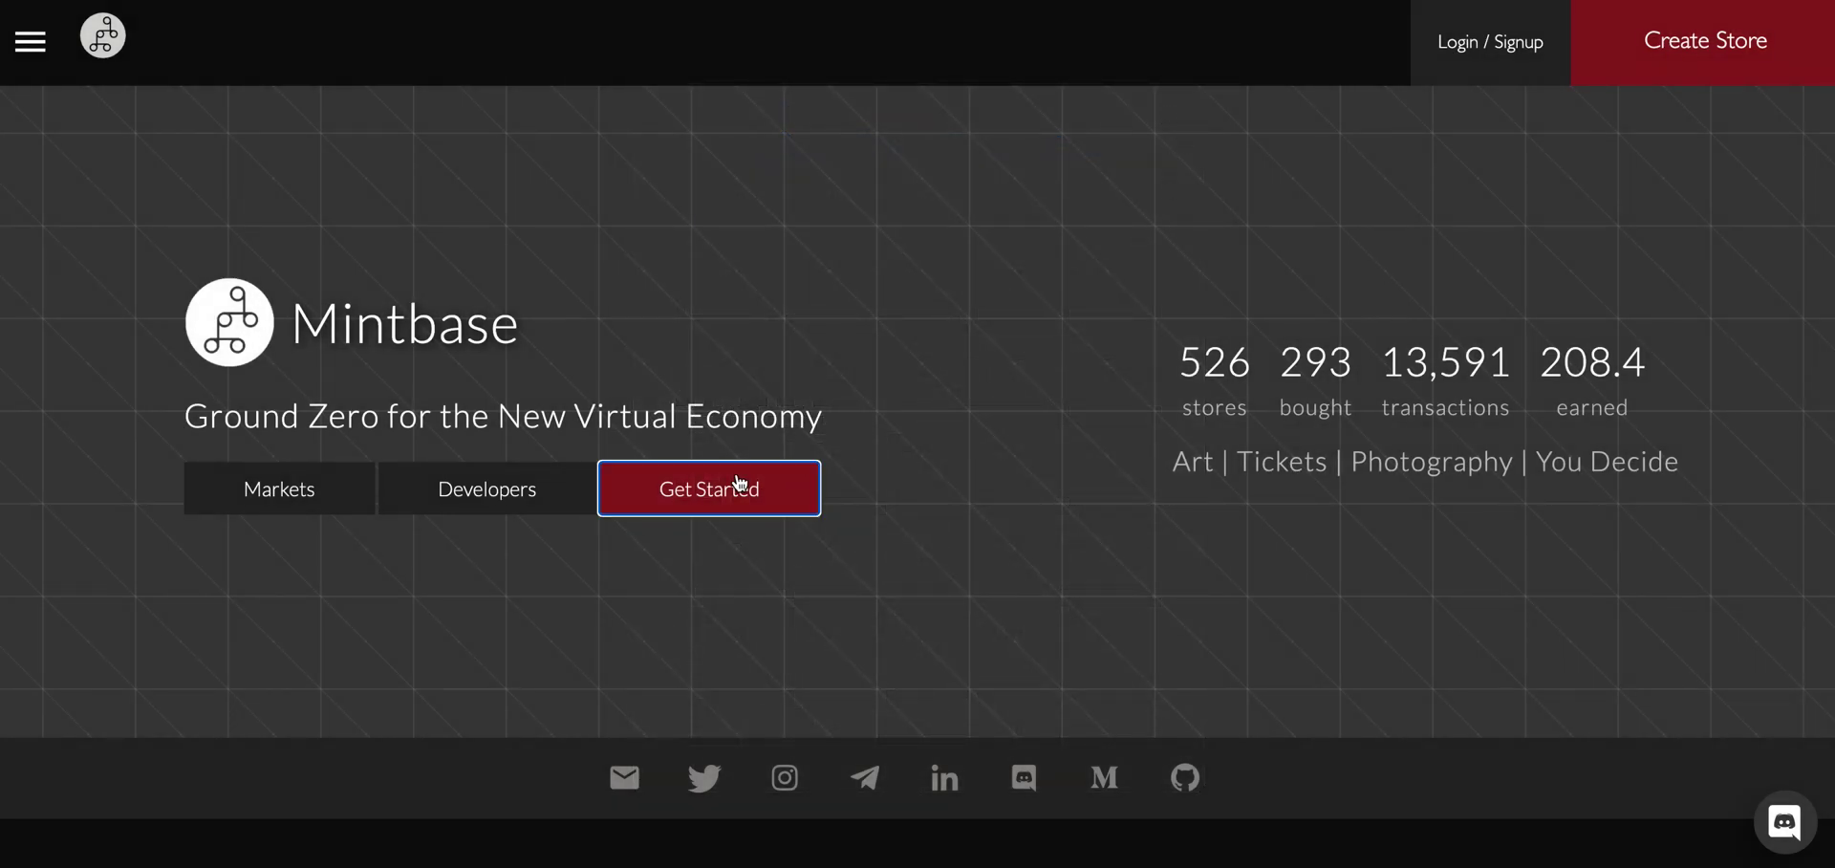
Switch MetaMask to the Rinkeby test network and connect with MetaMask.
click(1274, 590)
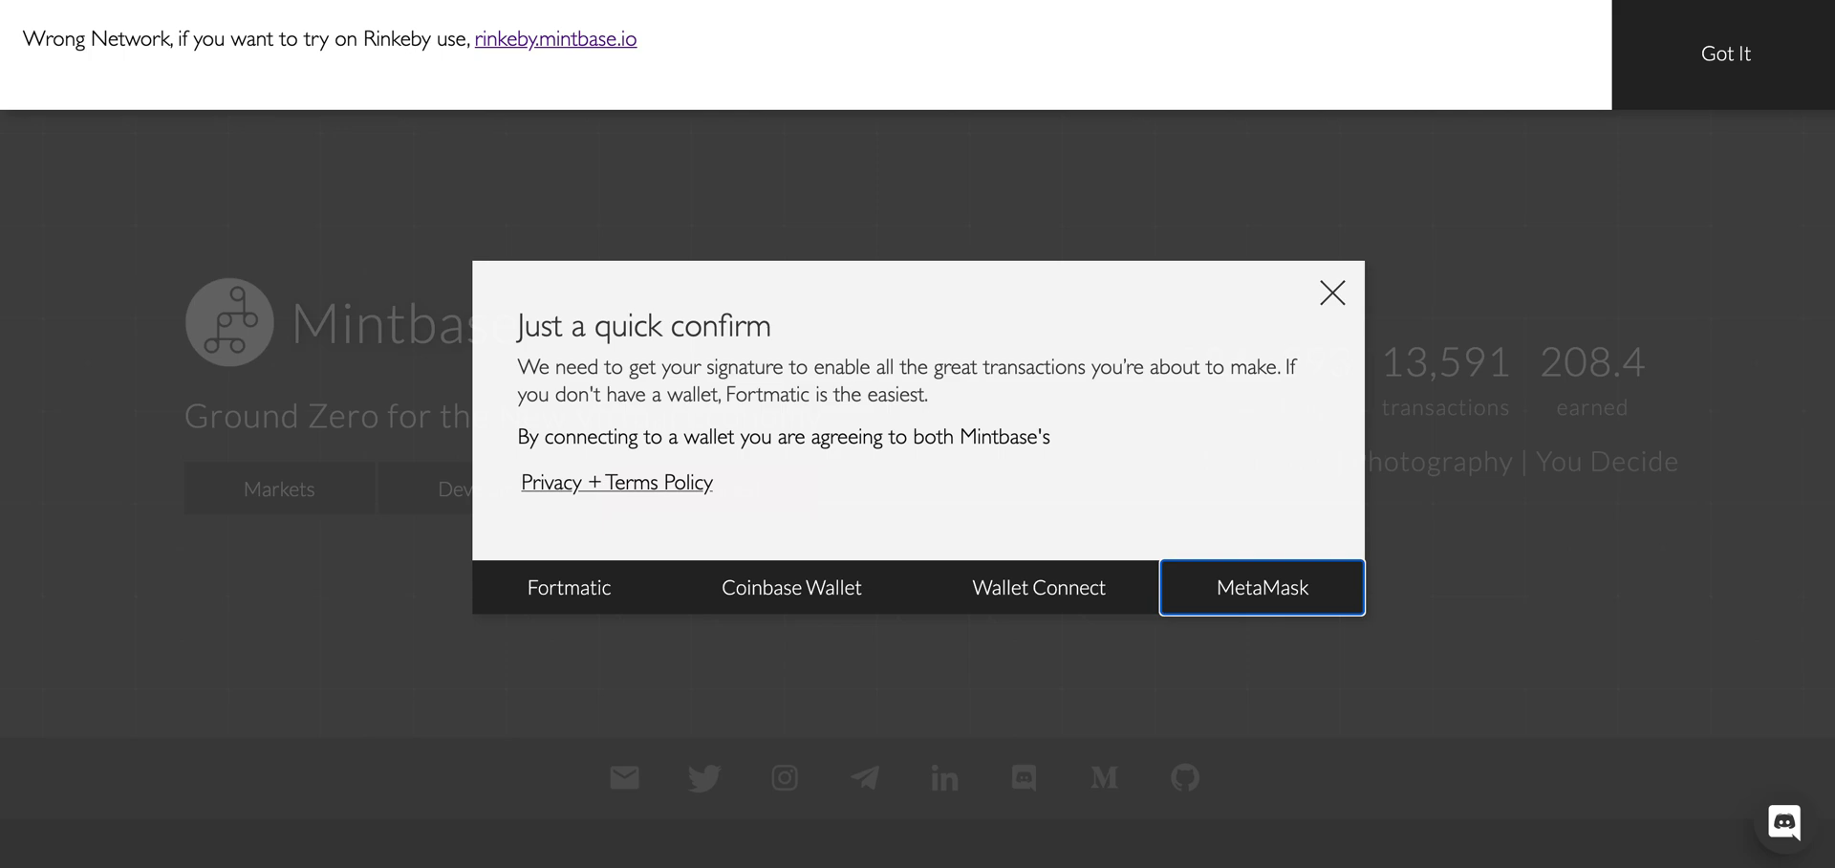
click(1274, 10)
click(1274, 306)
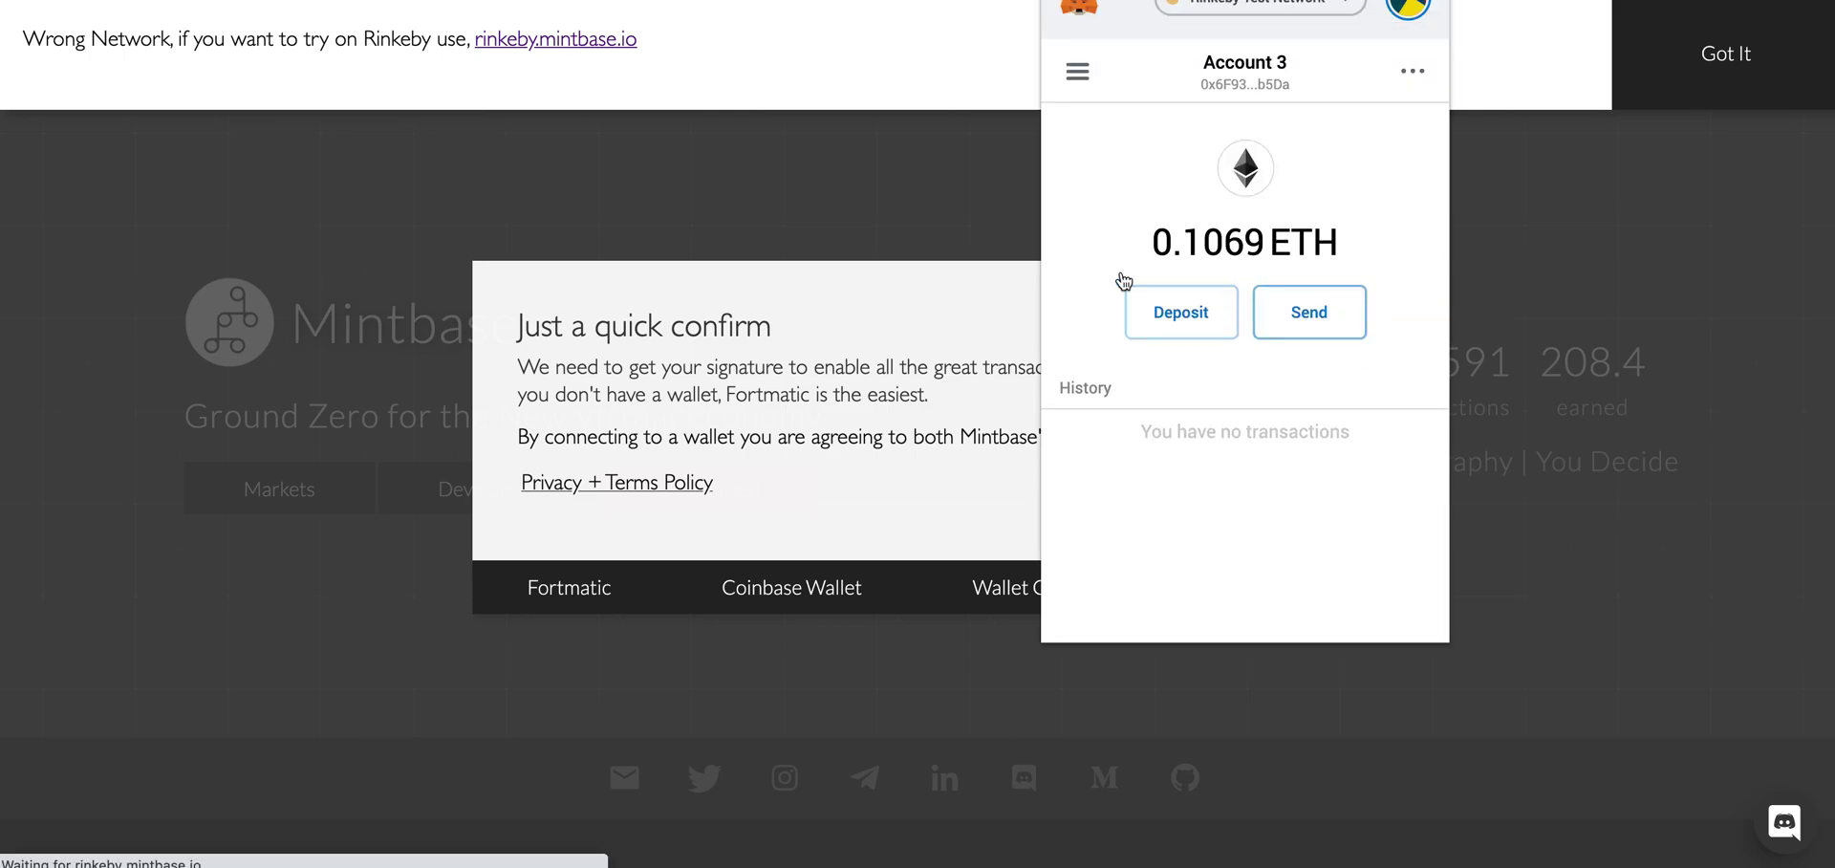
click(841, 146)
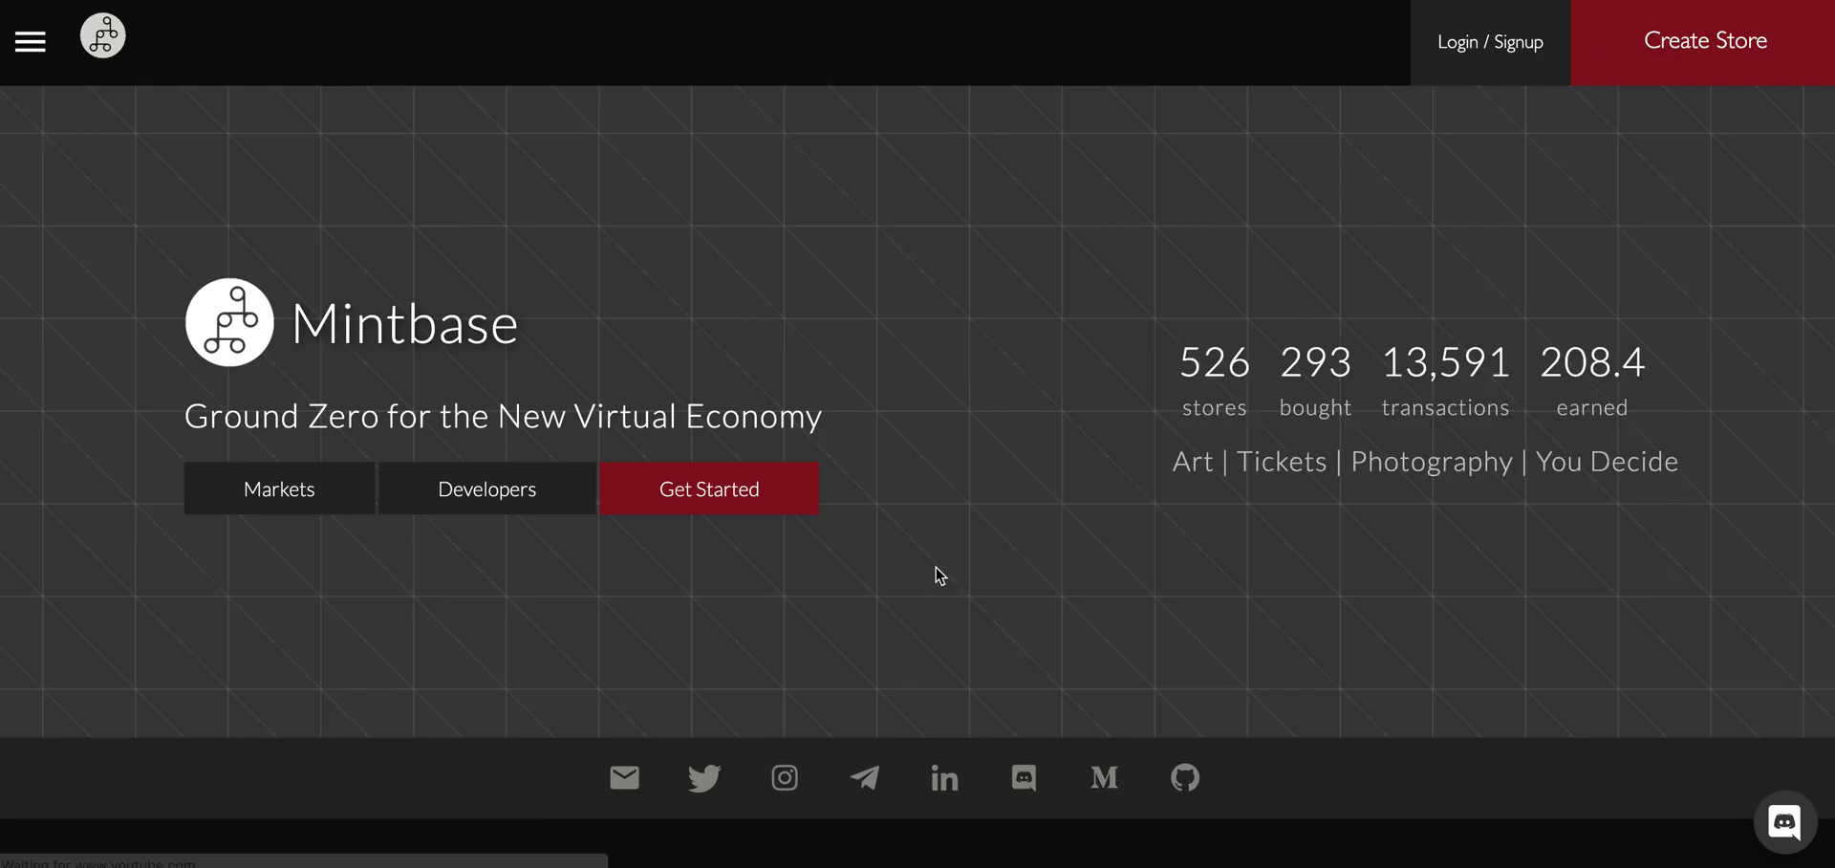
click(770, 487)
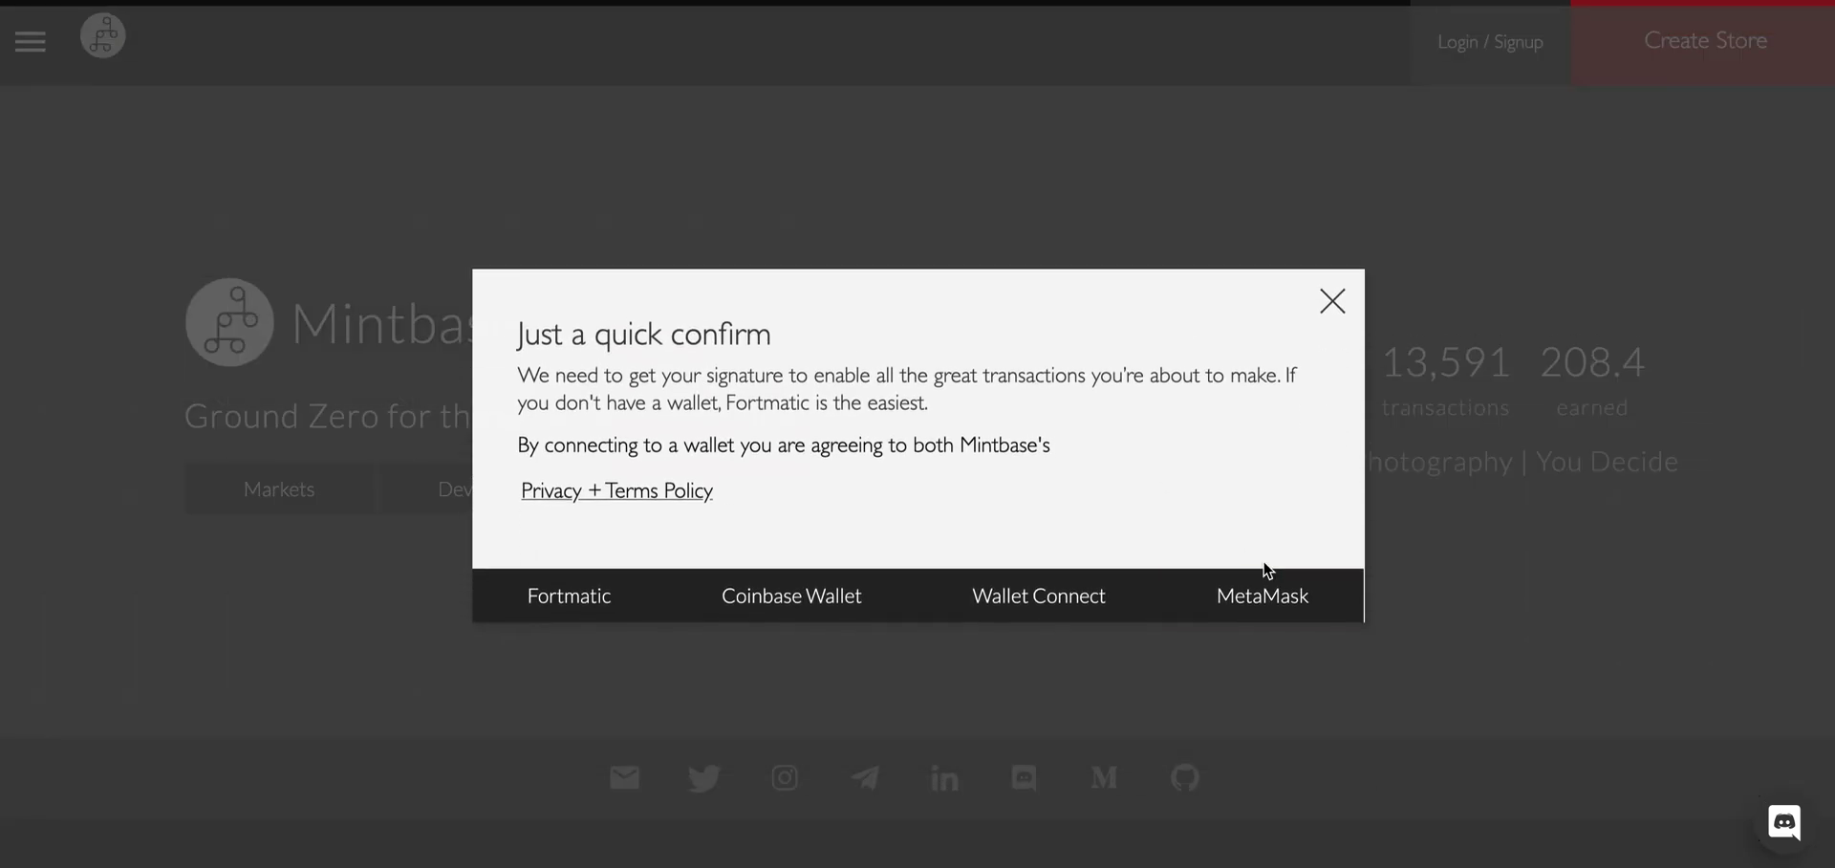
click(1278, 585)
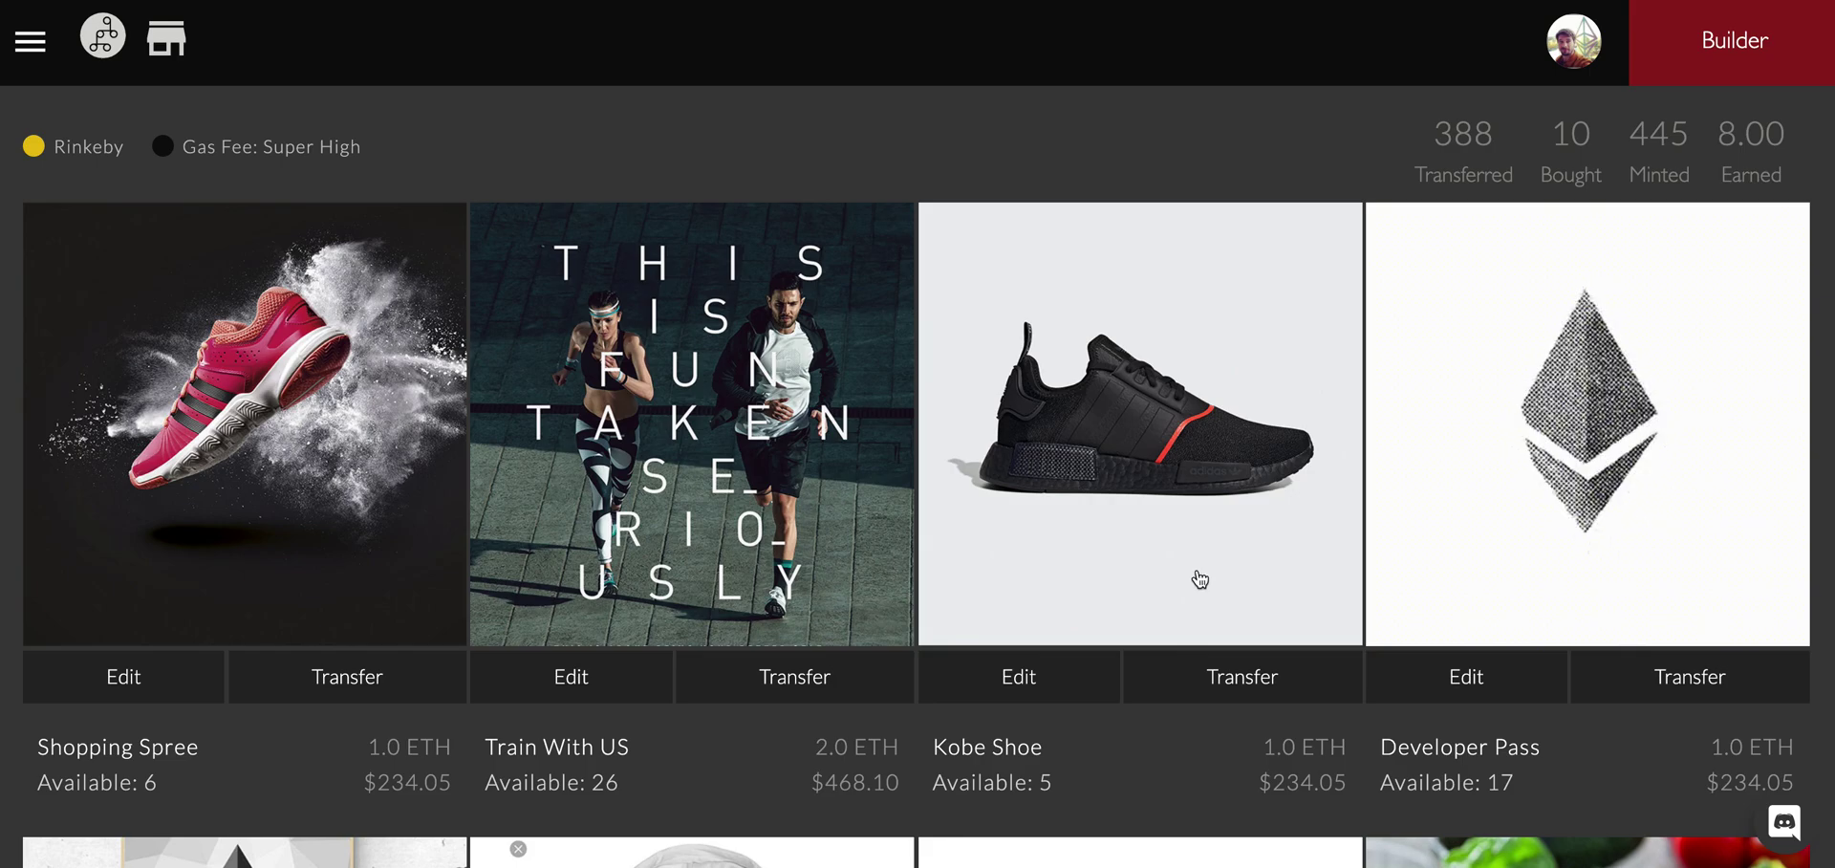
Browse the Rinkeby store's token grid and open the Transfer form for Kobe Shoe.
scroll(1143, 278, down, 2)
scroll(413, 181, up, 3)
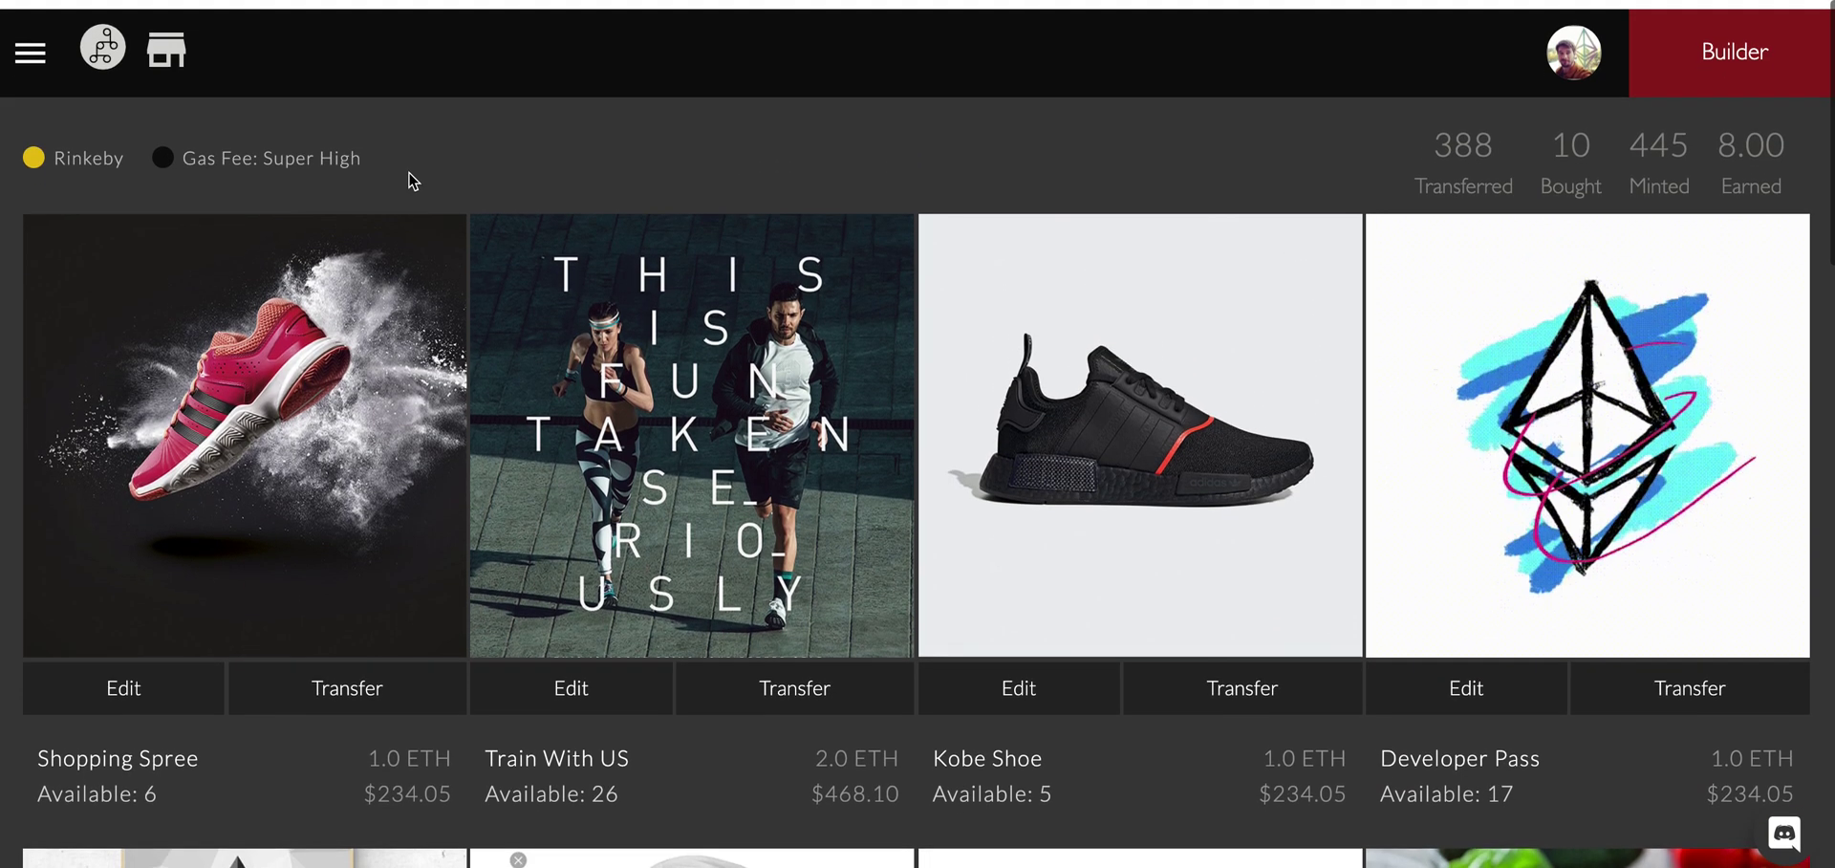
scroll(769, 304, down, 1)
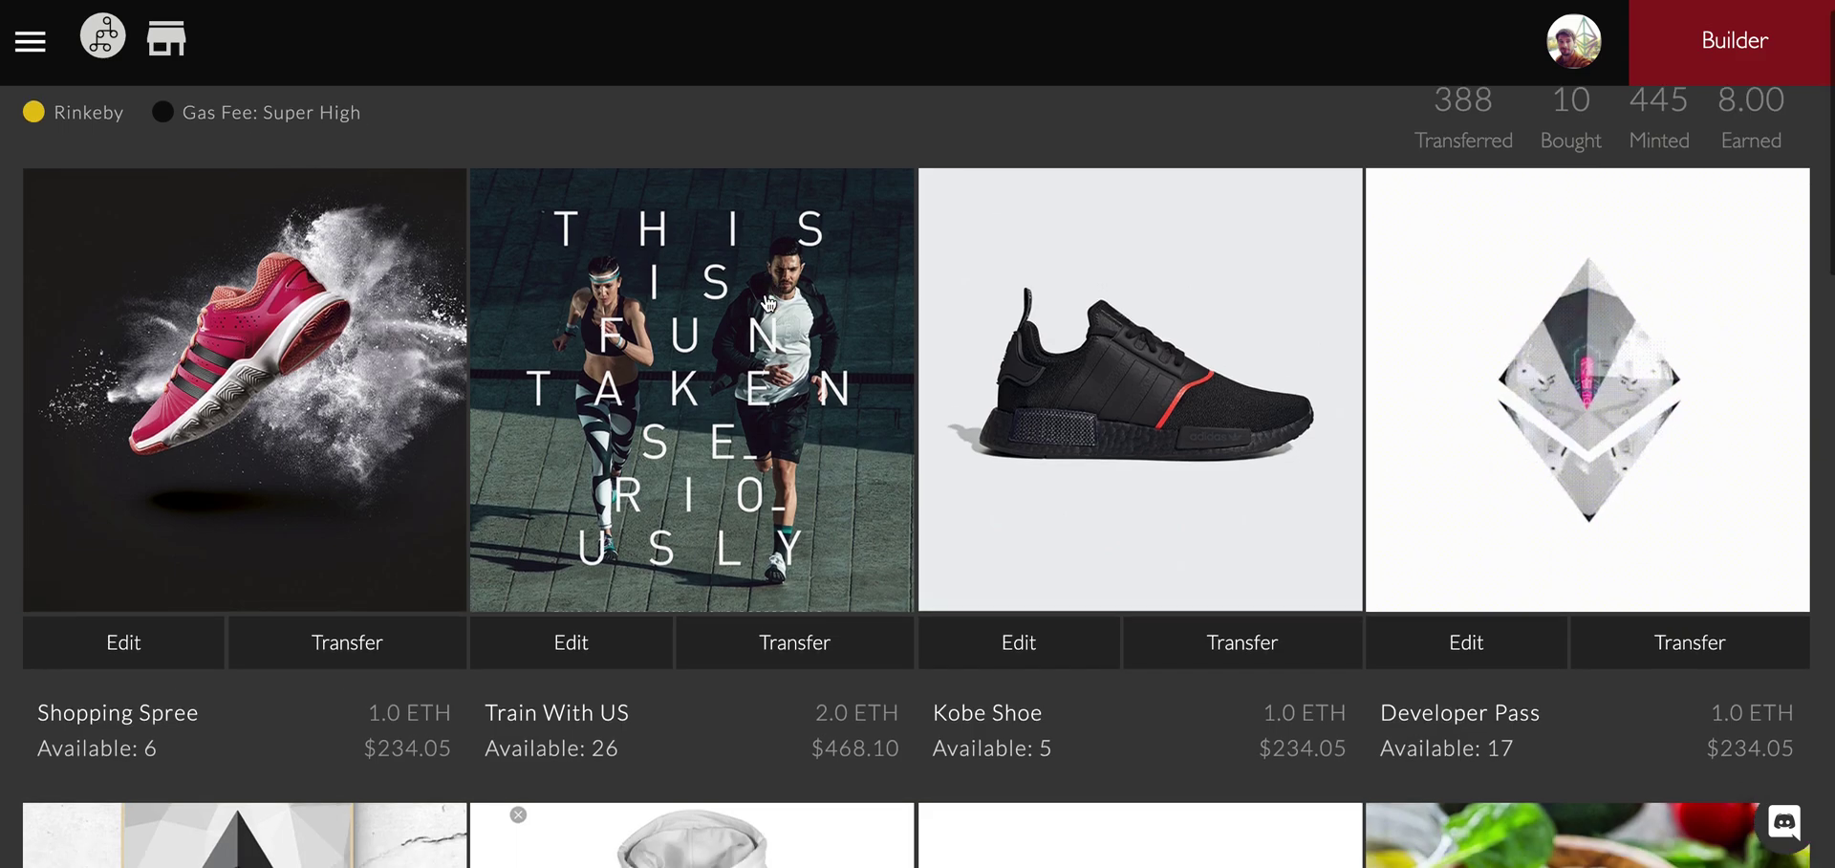
scroll(769, 304, down, 1)
scroll(889, 267, down, 1)
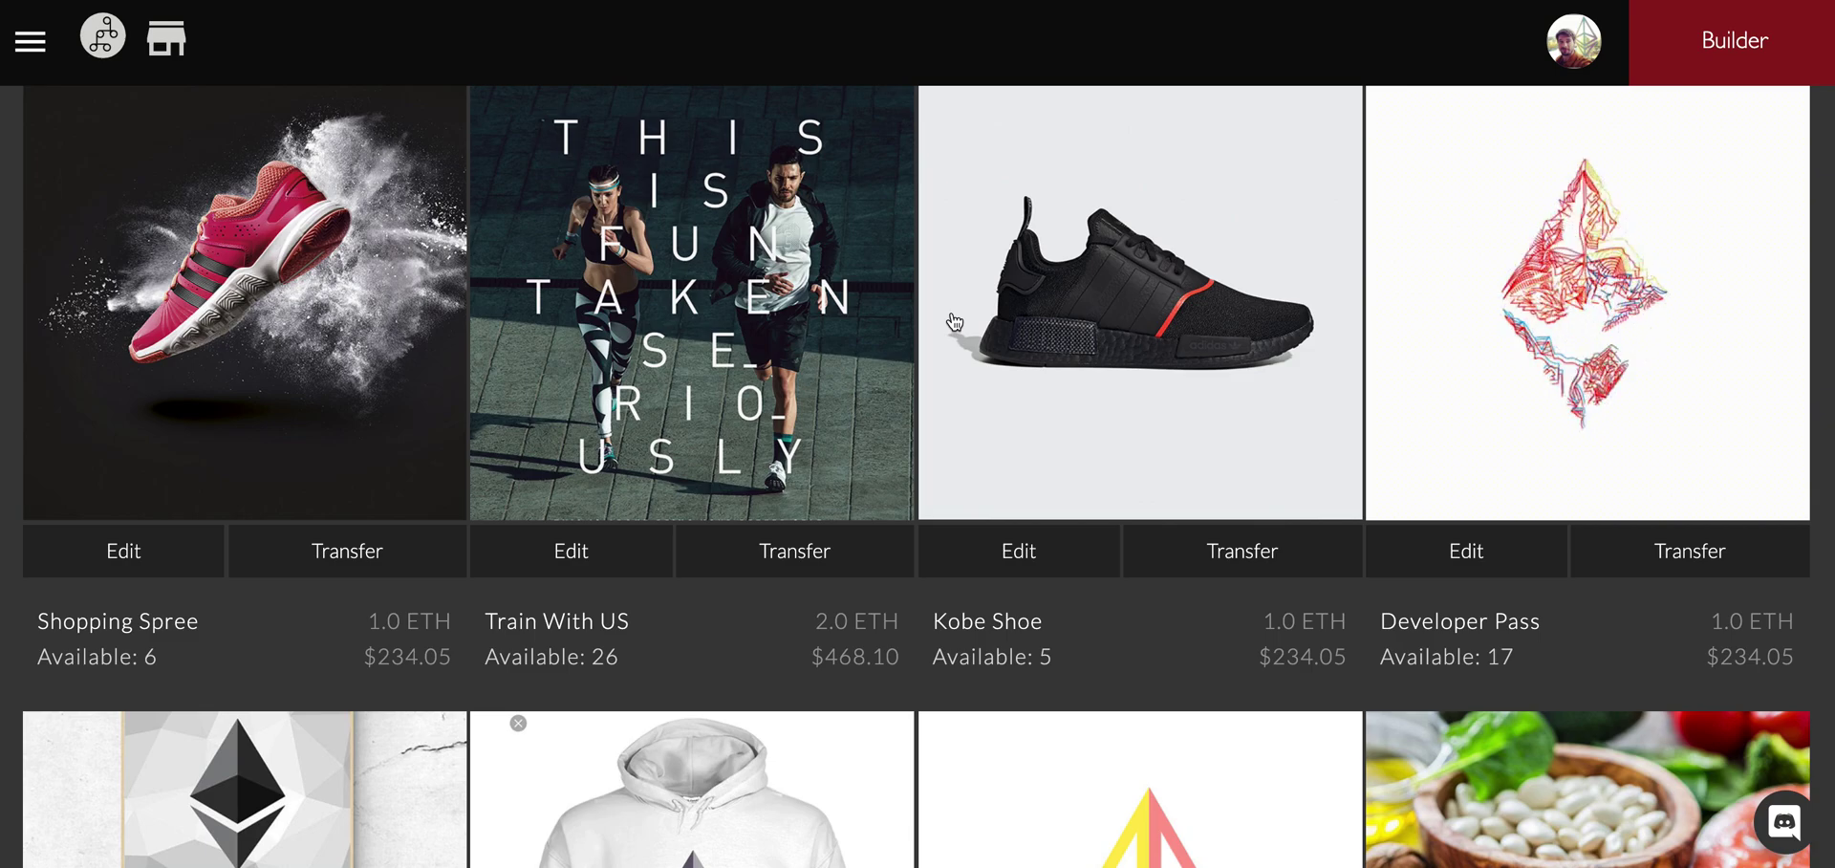
scroll(954, 321, down, 15)
scroll(960, 334, up, 16)
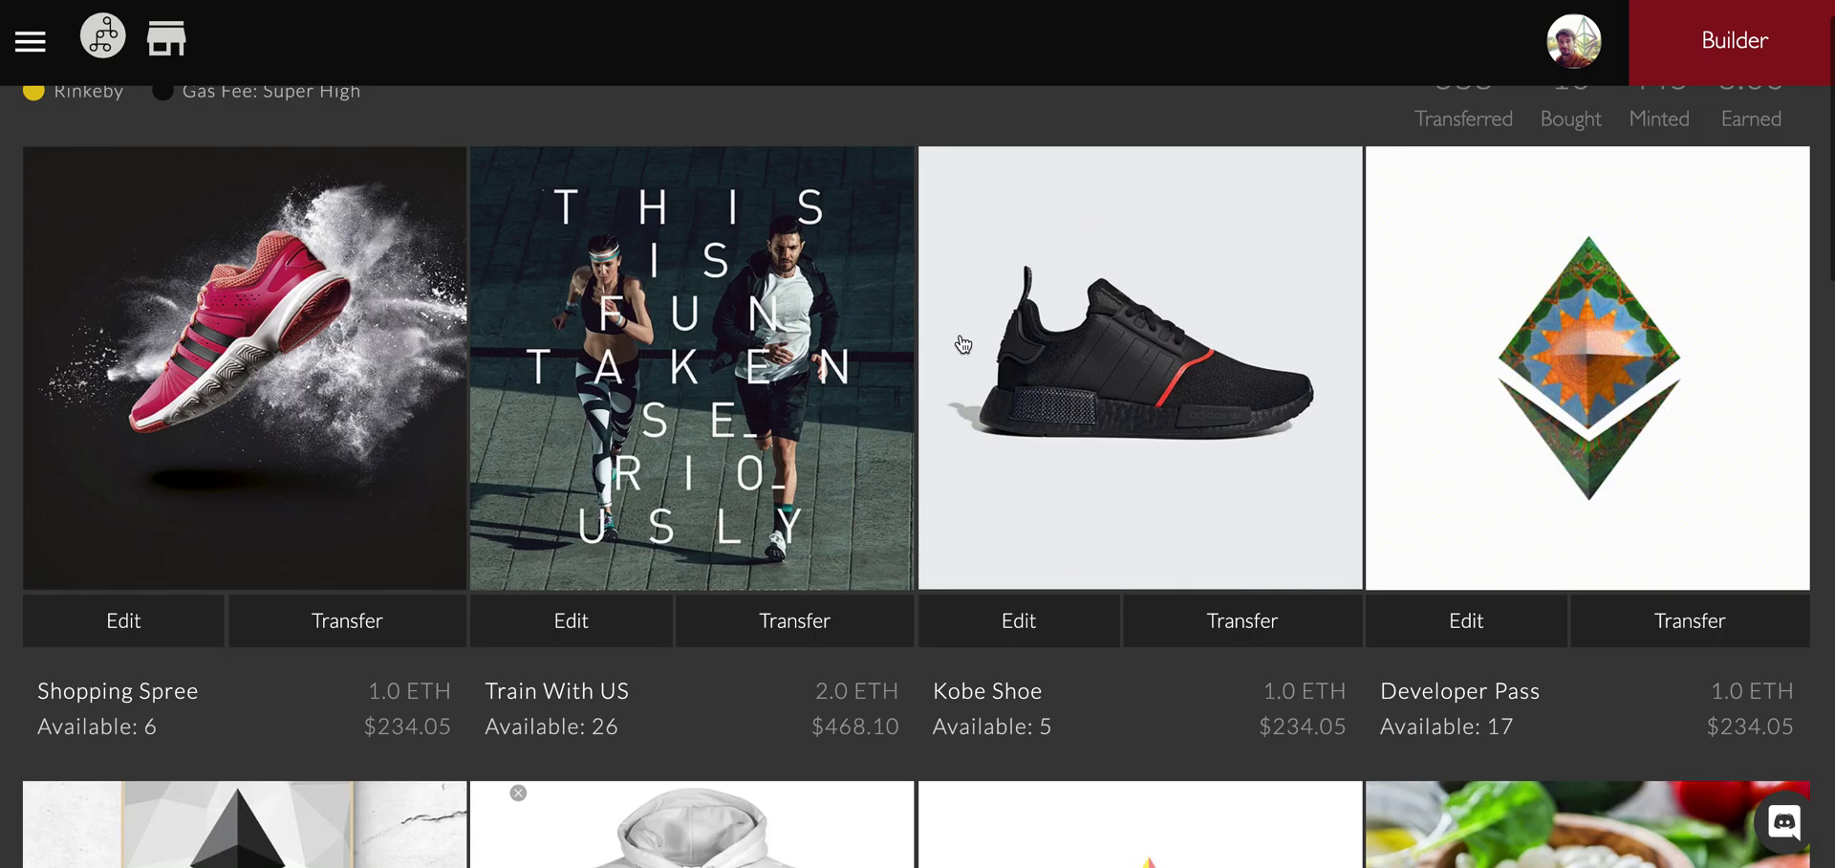
scroll(959, 335, down, 3)
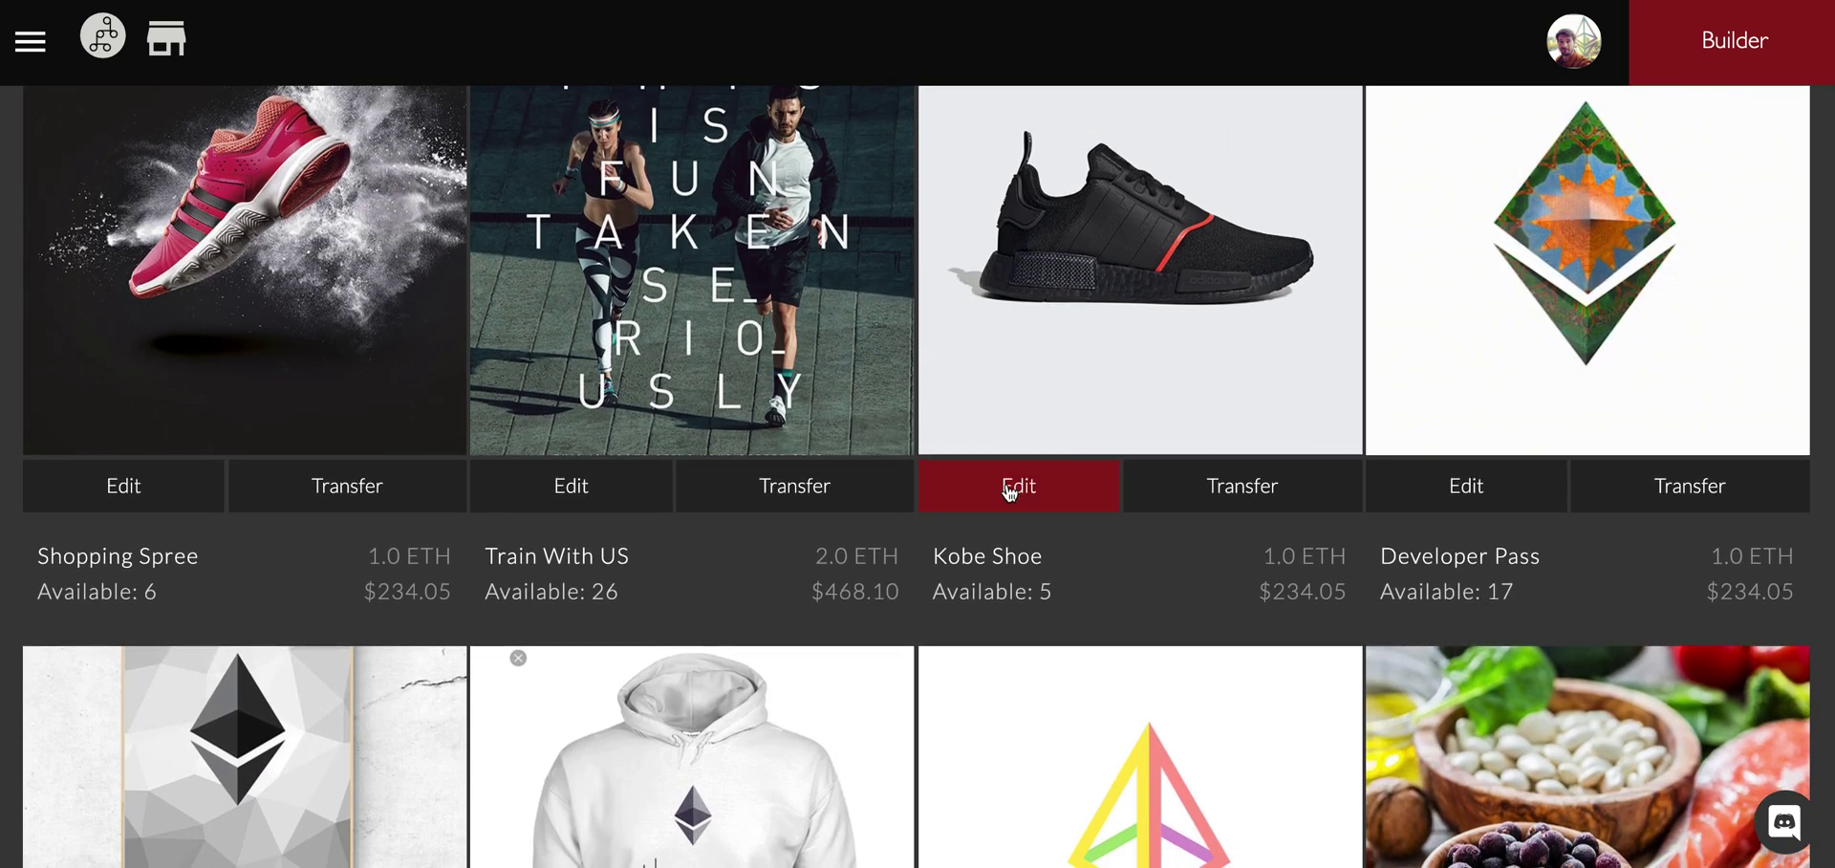
scroll(1262, 621, up, 2)
click(1269, 619)
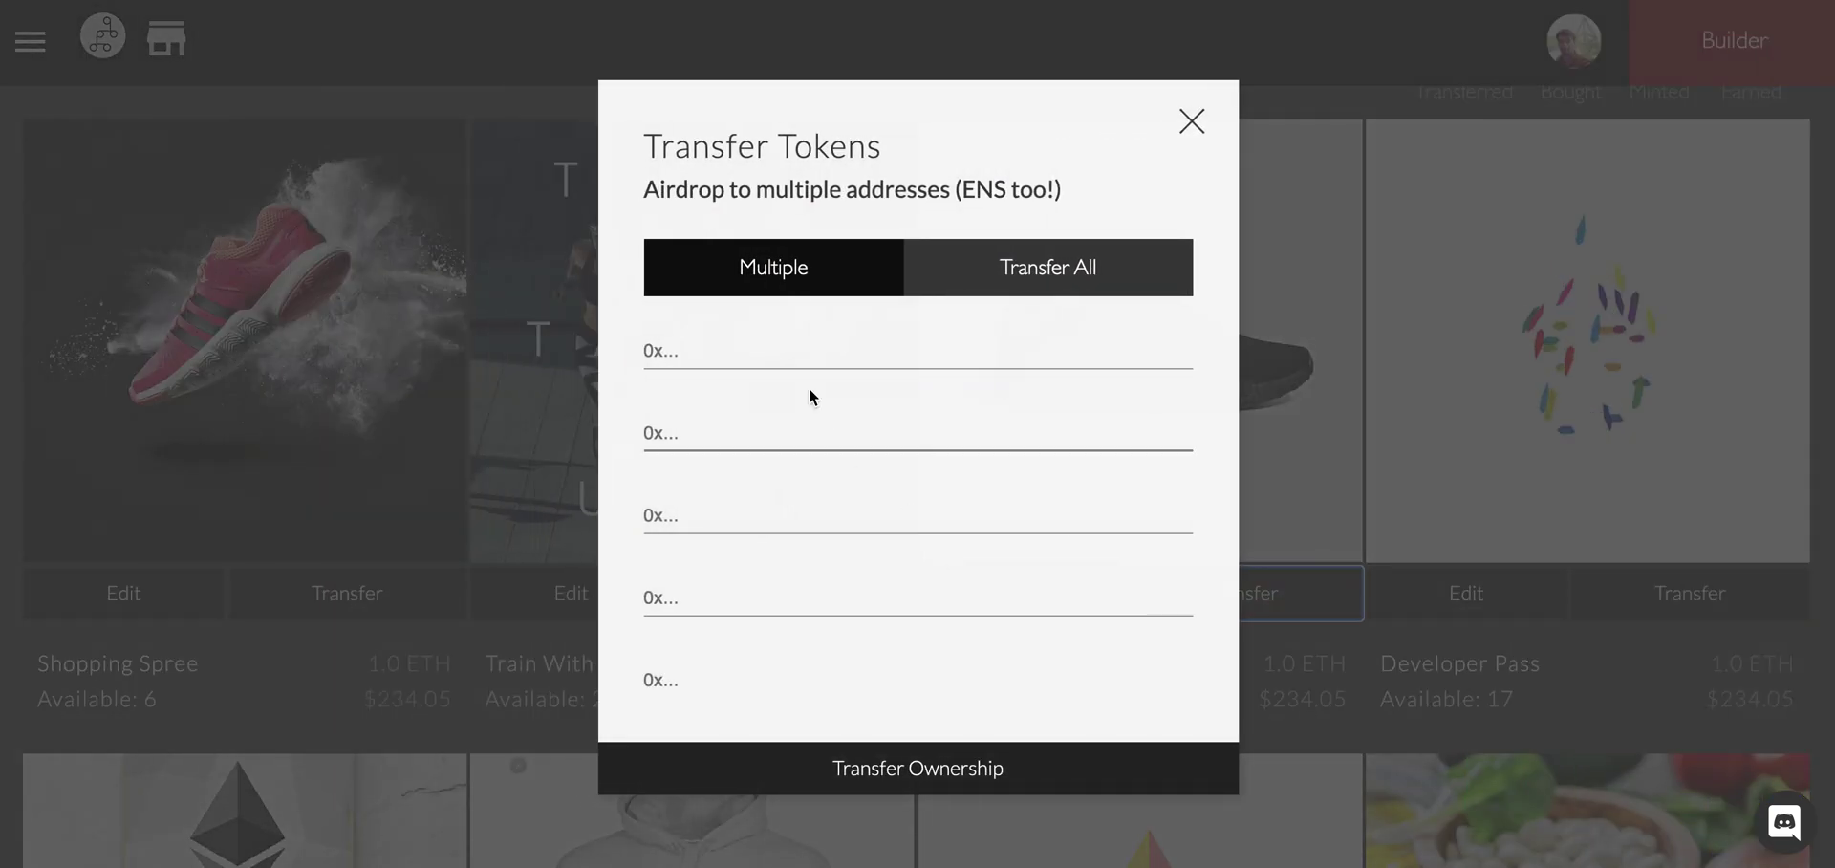
Enter 0x in the first recipient address and the recipient's ENS name in the second.
click(762, 362)
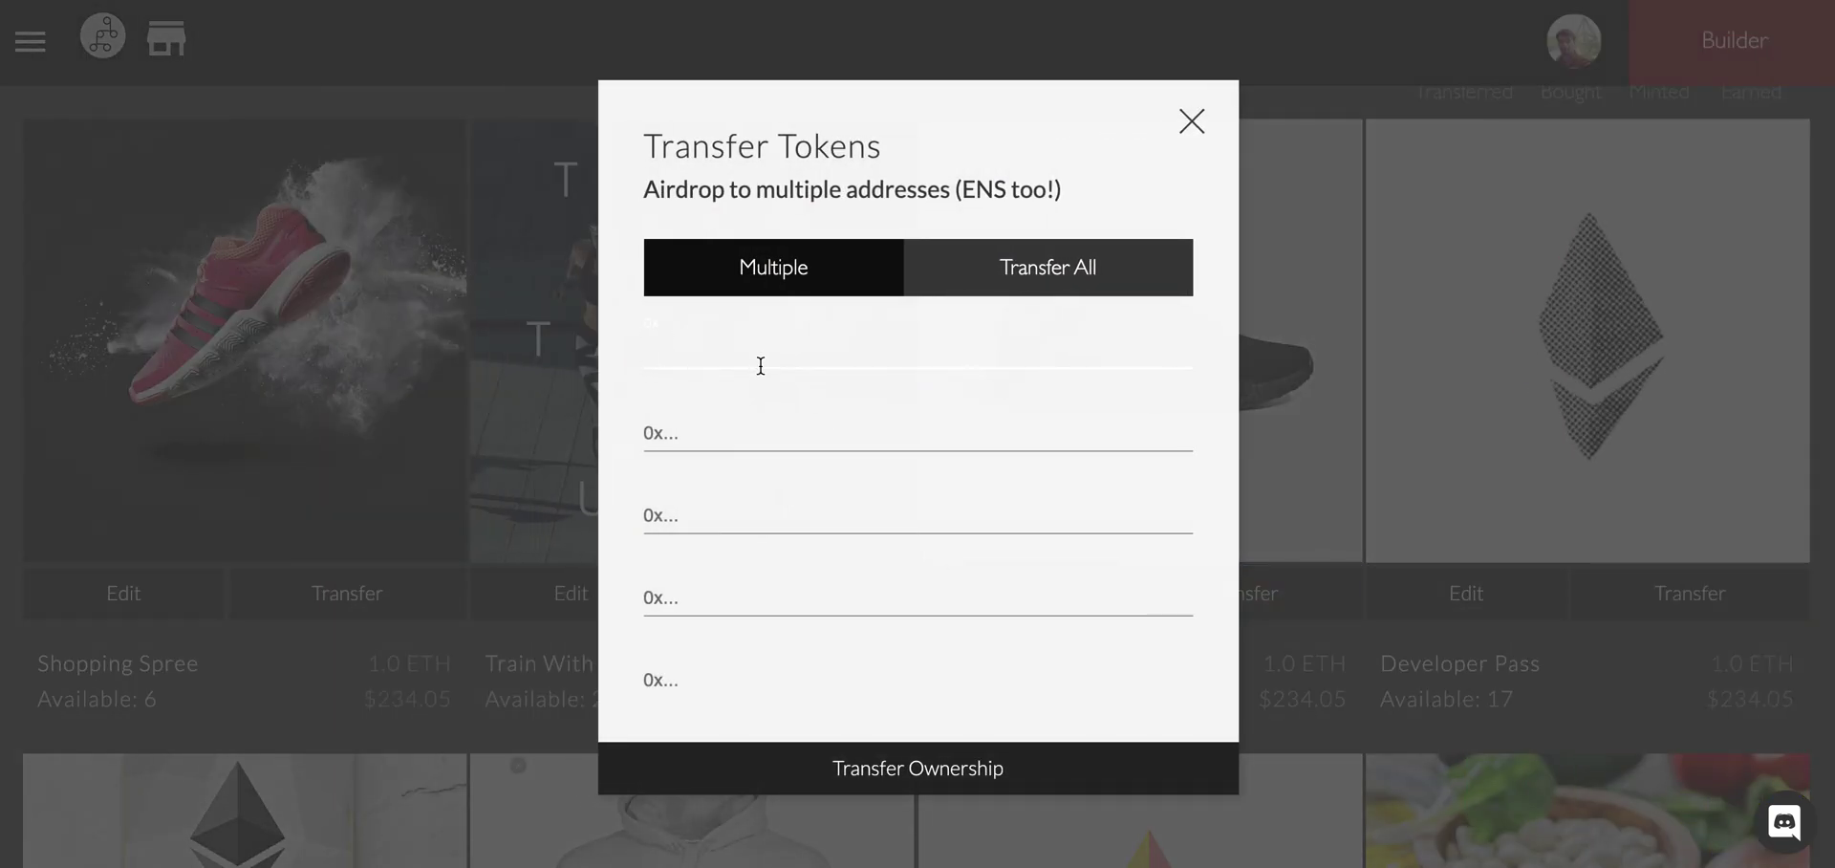
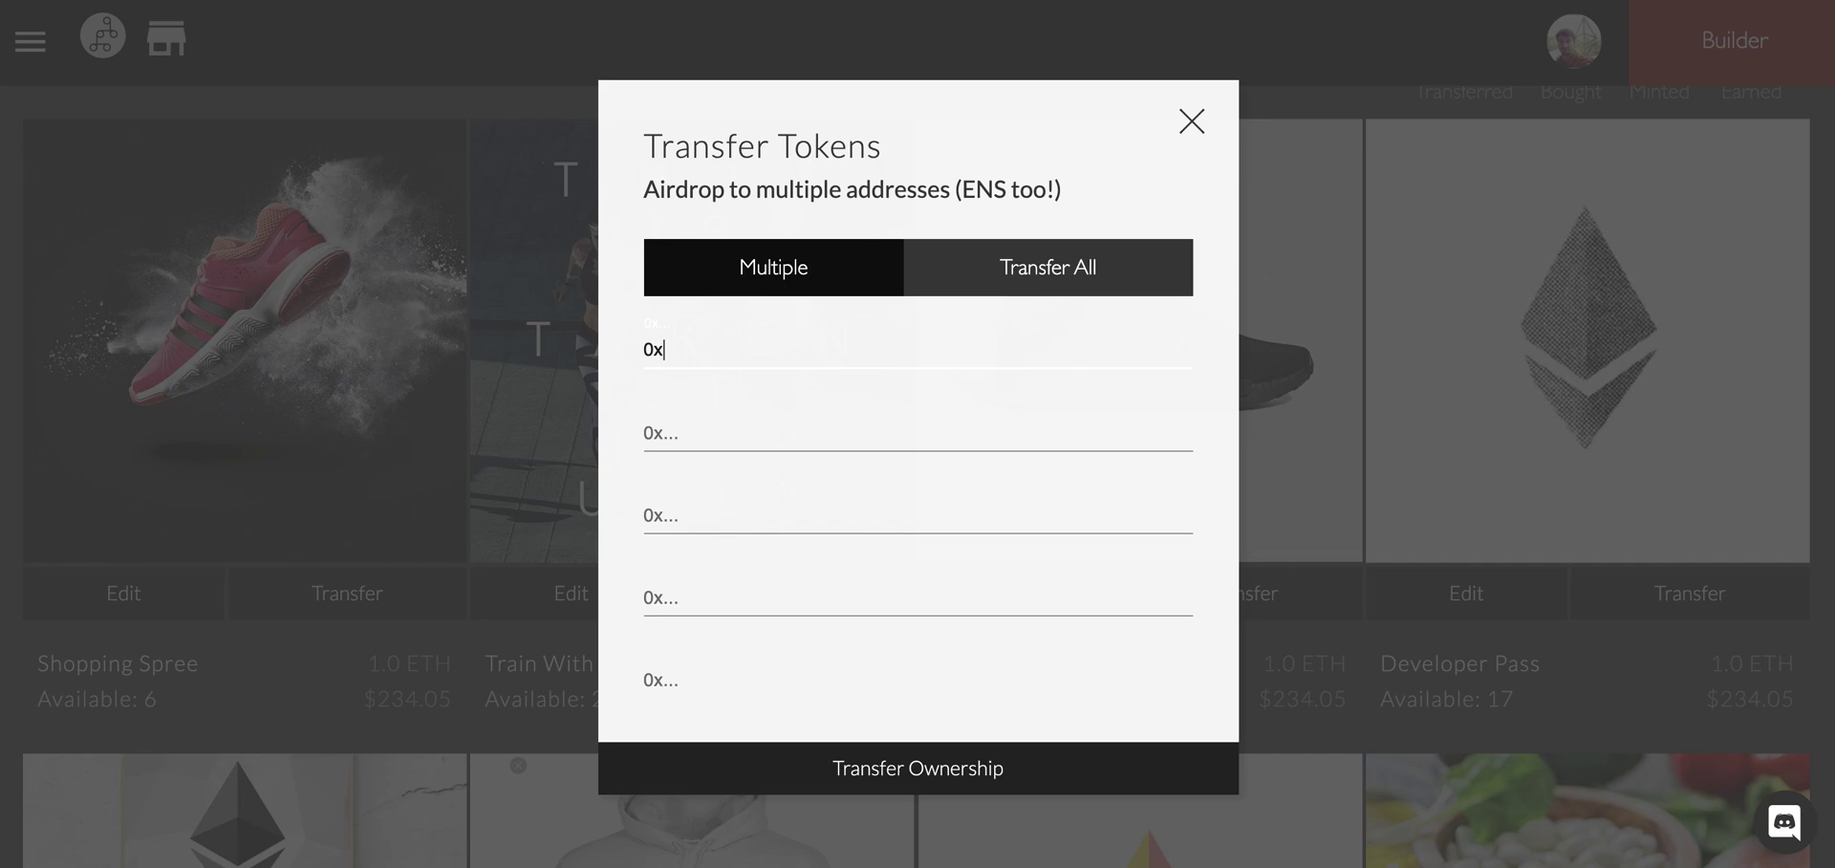
key(Tab)
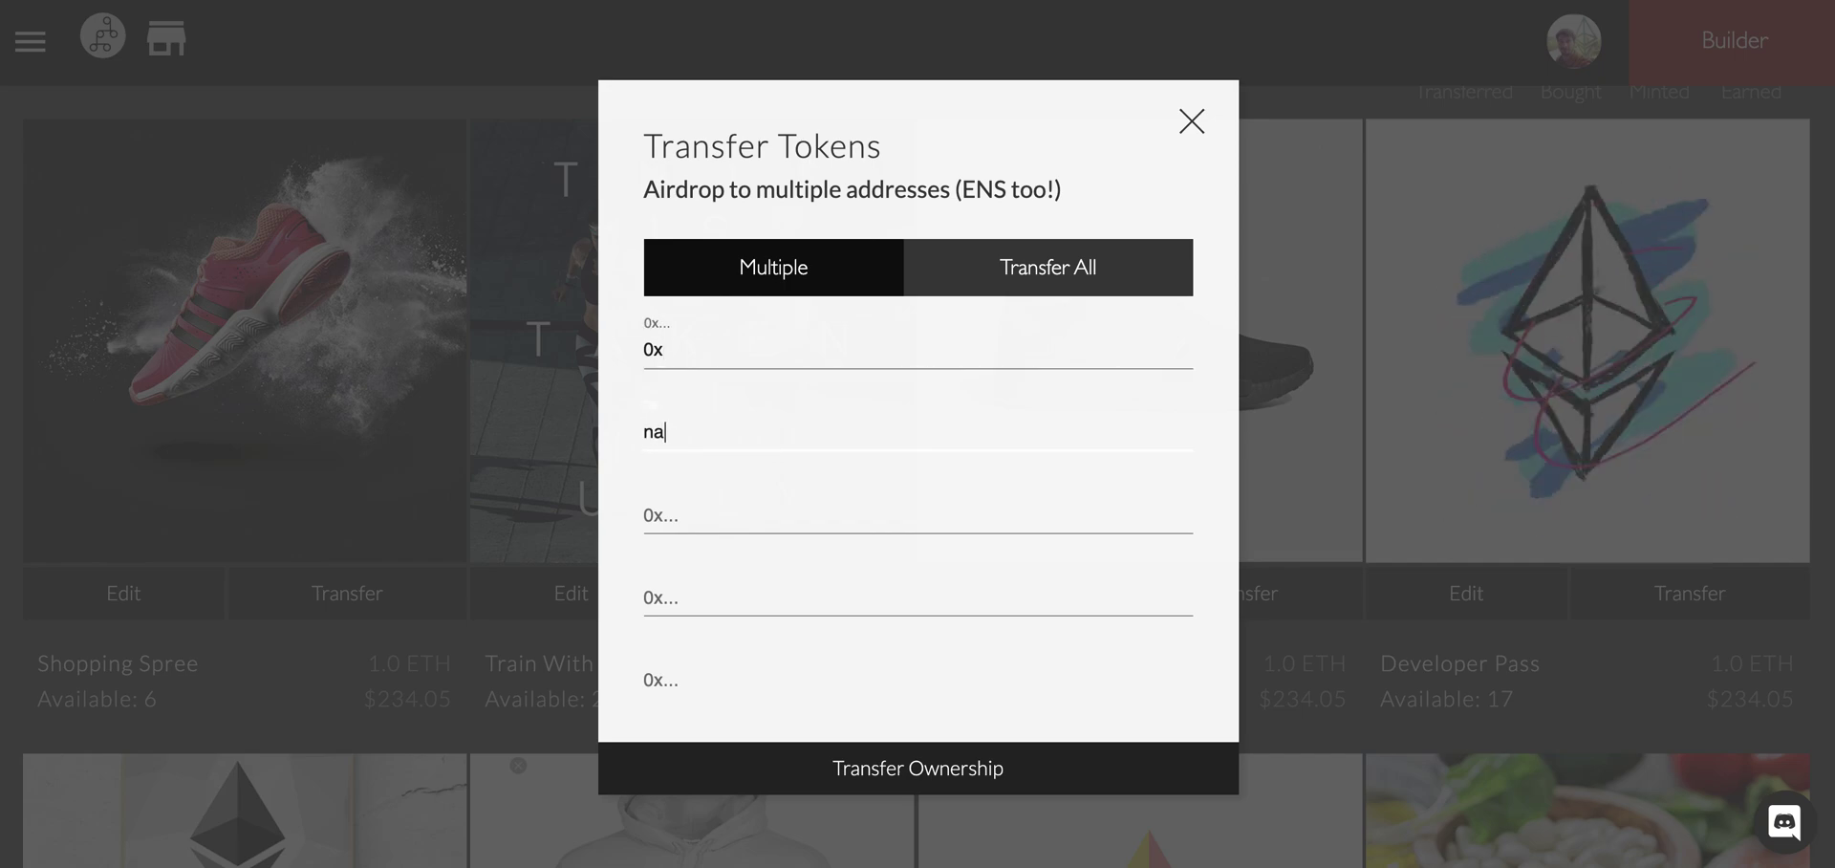
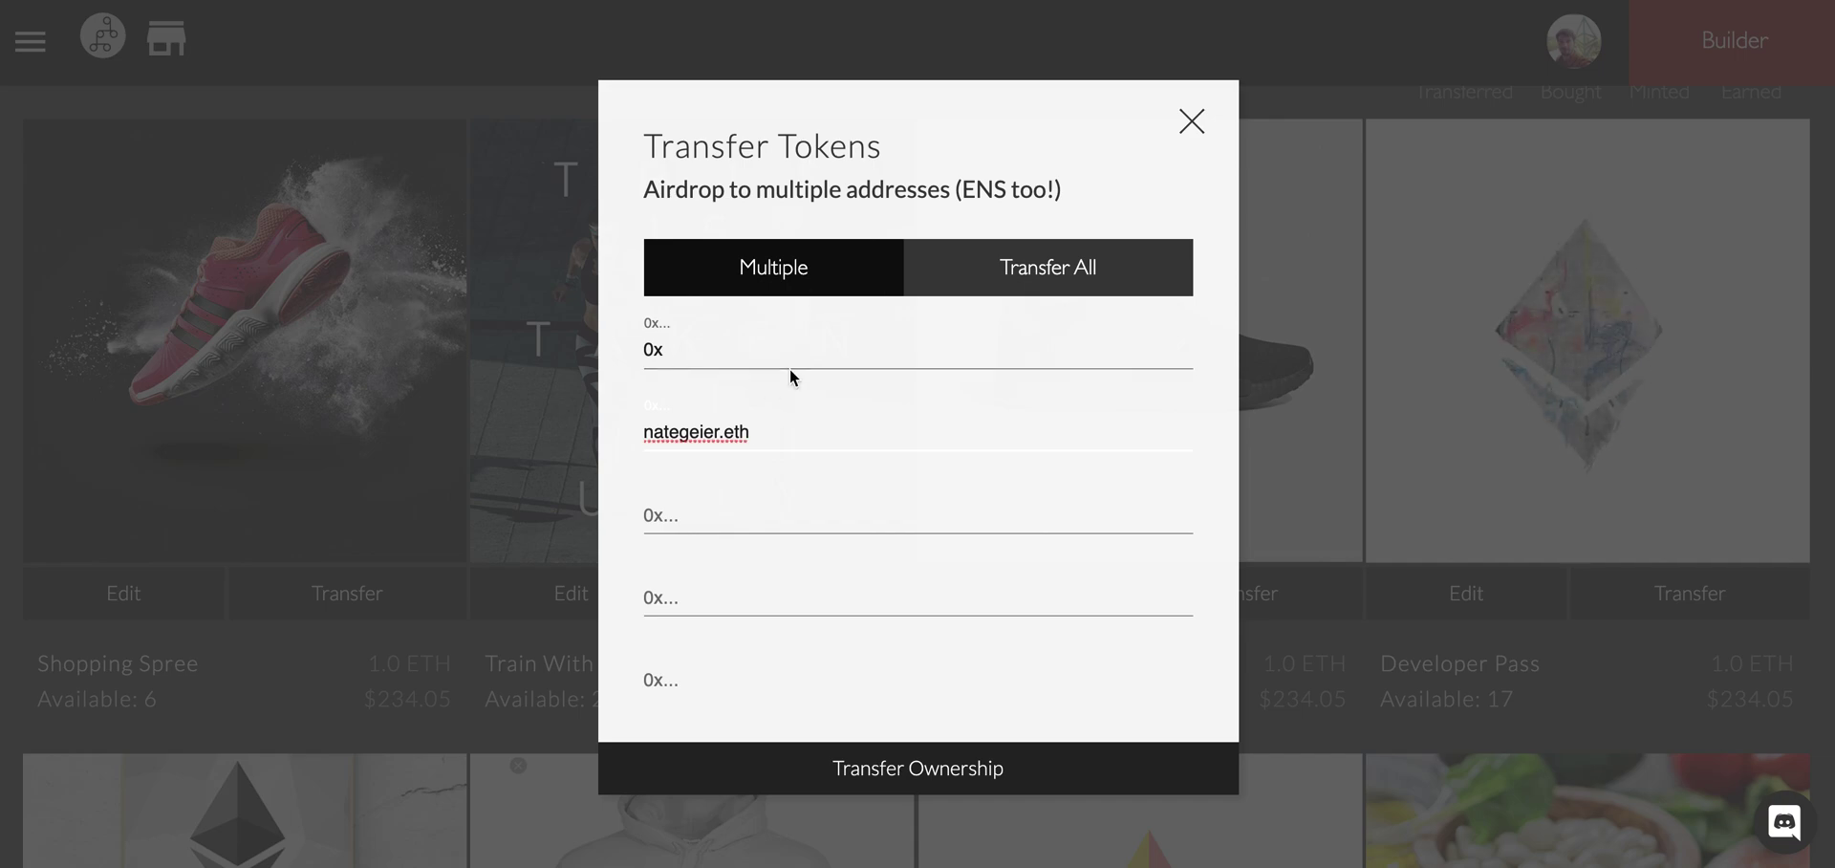
scroll(732, 499, down, 1)
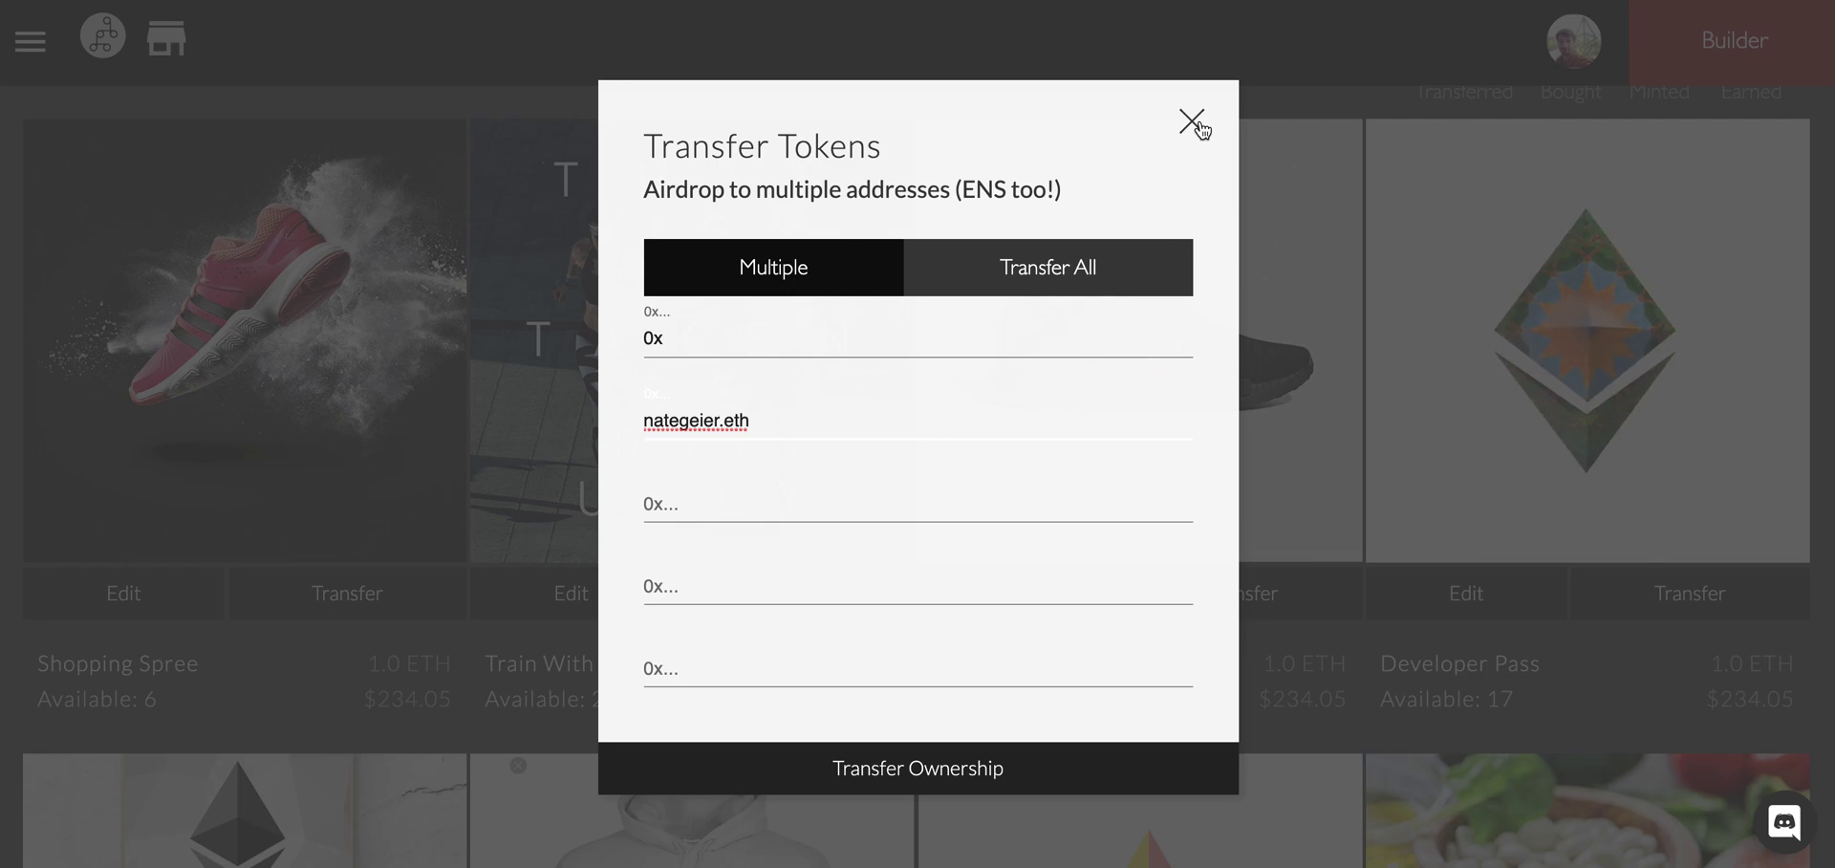
Close the transfer form and switch to the Full Node store to browse its tokens.
click(1195, 125)
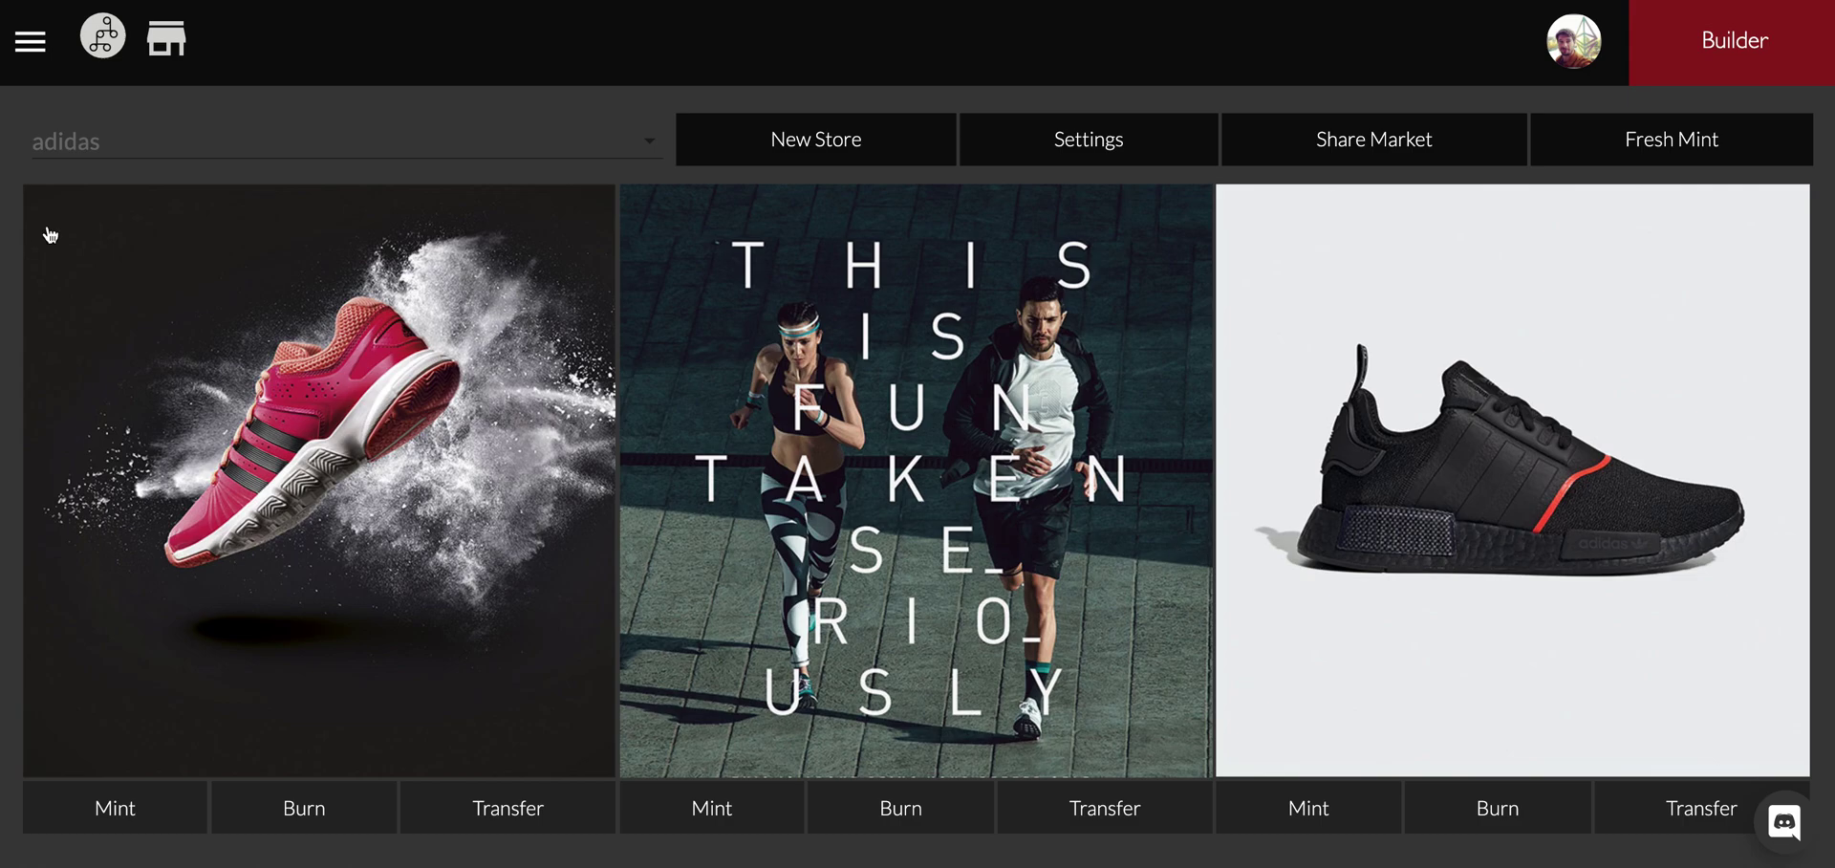
click(268, 162)
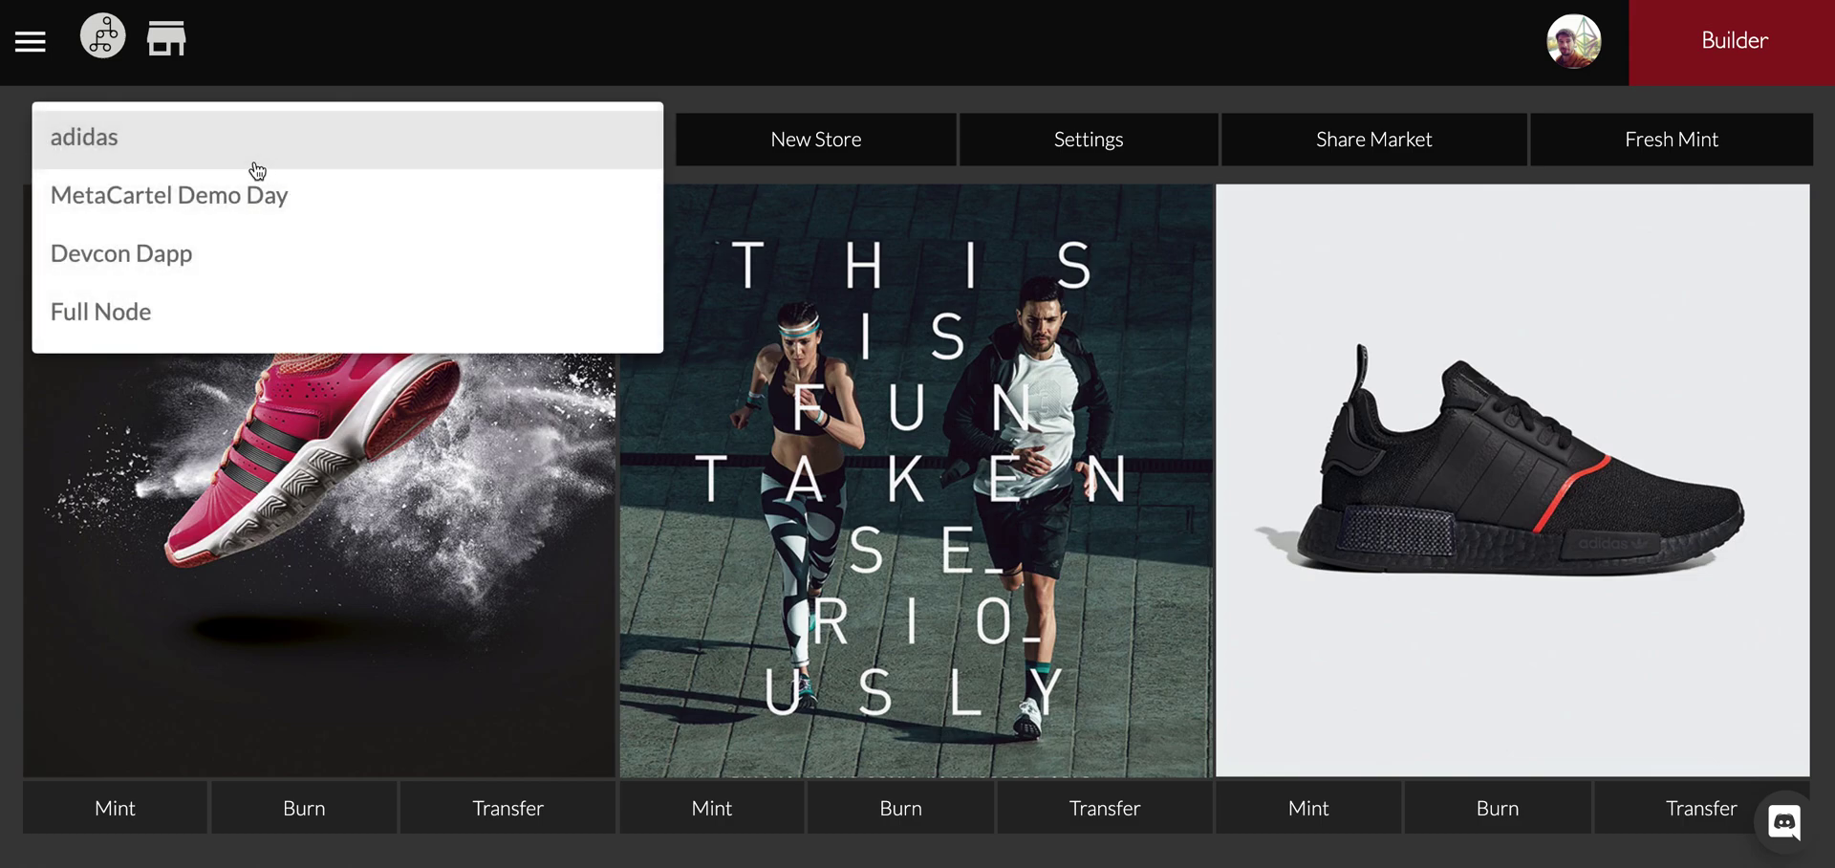
click(196, 308)
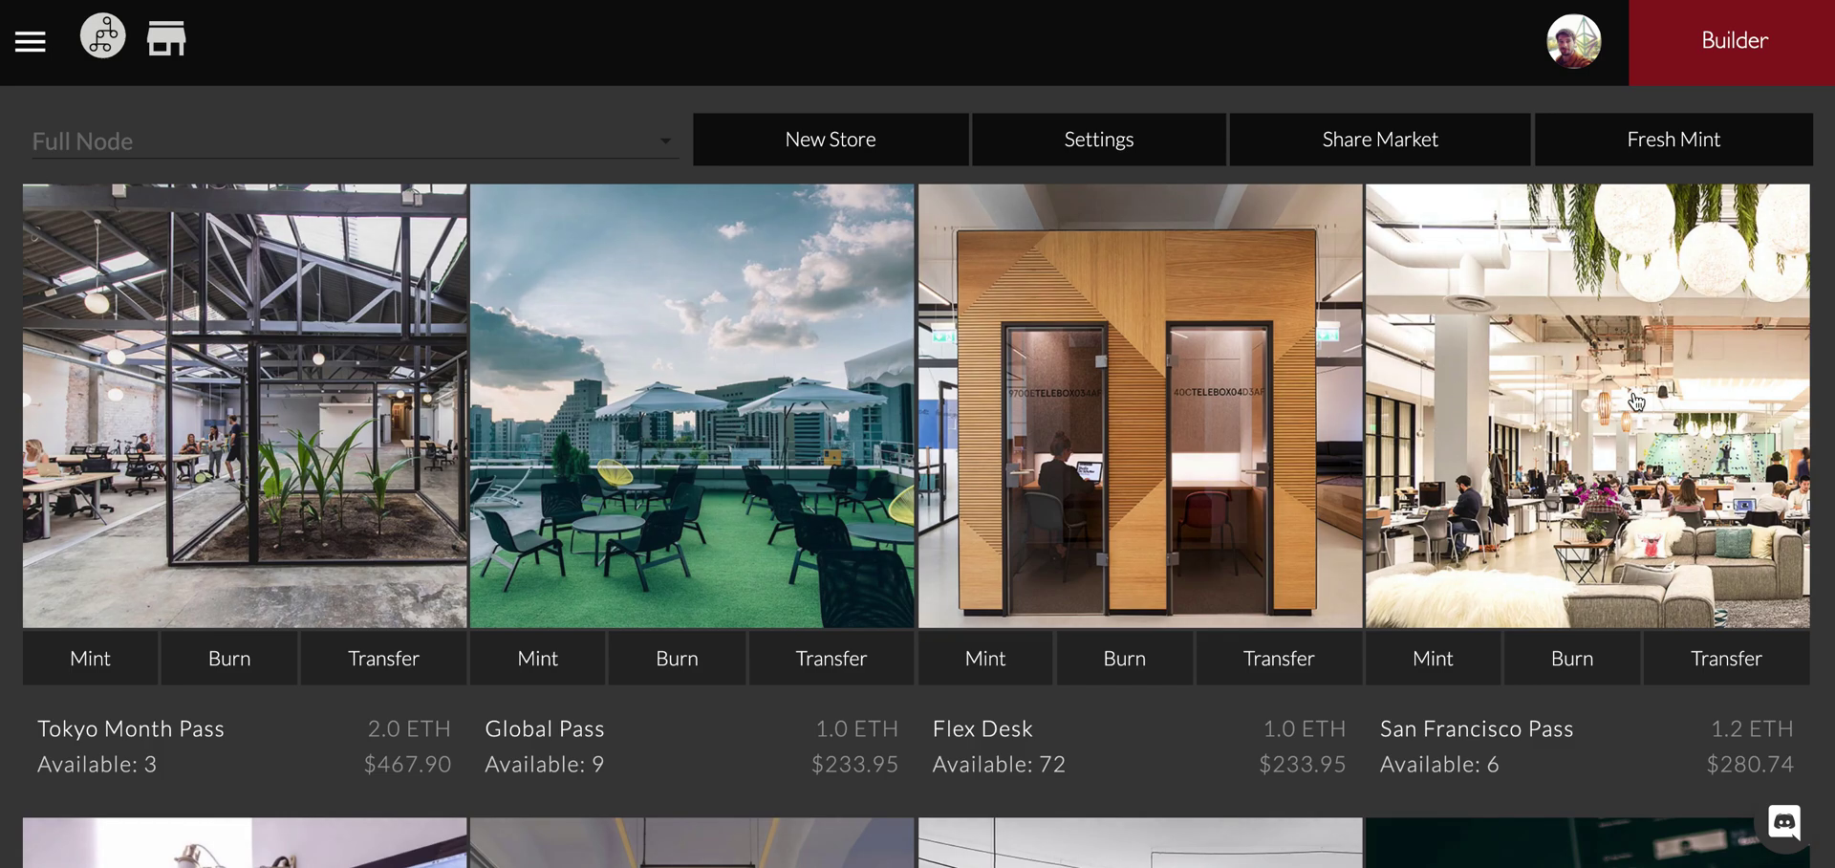
scroll(1636, 402, down, 2)
scroll(1618, 339, down, 5)
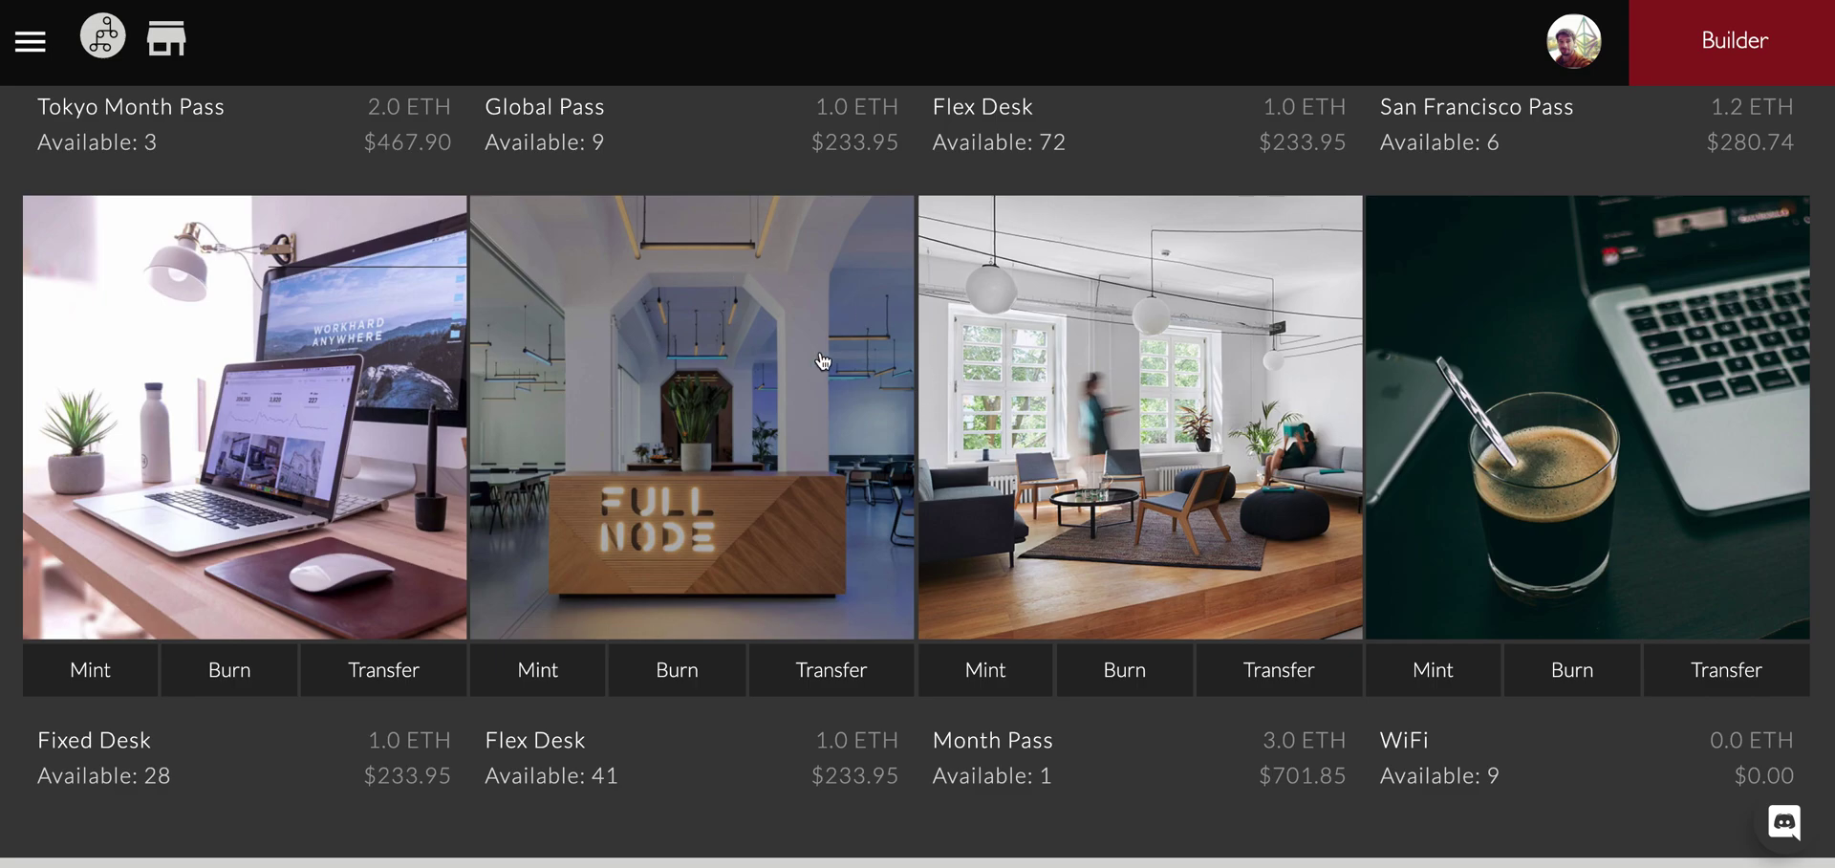
scroll(823, 399, up, 4)
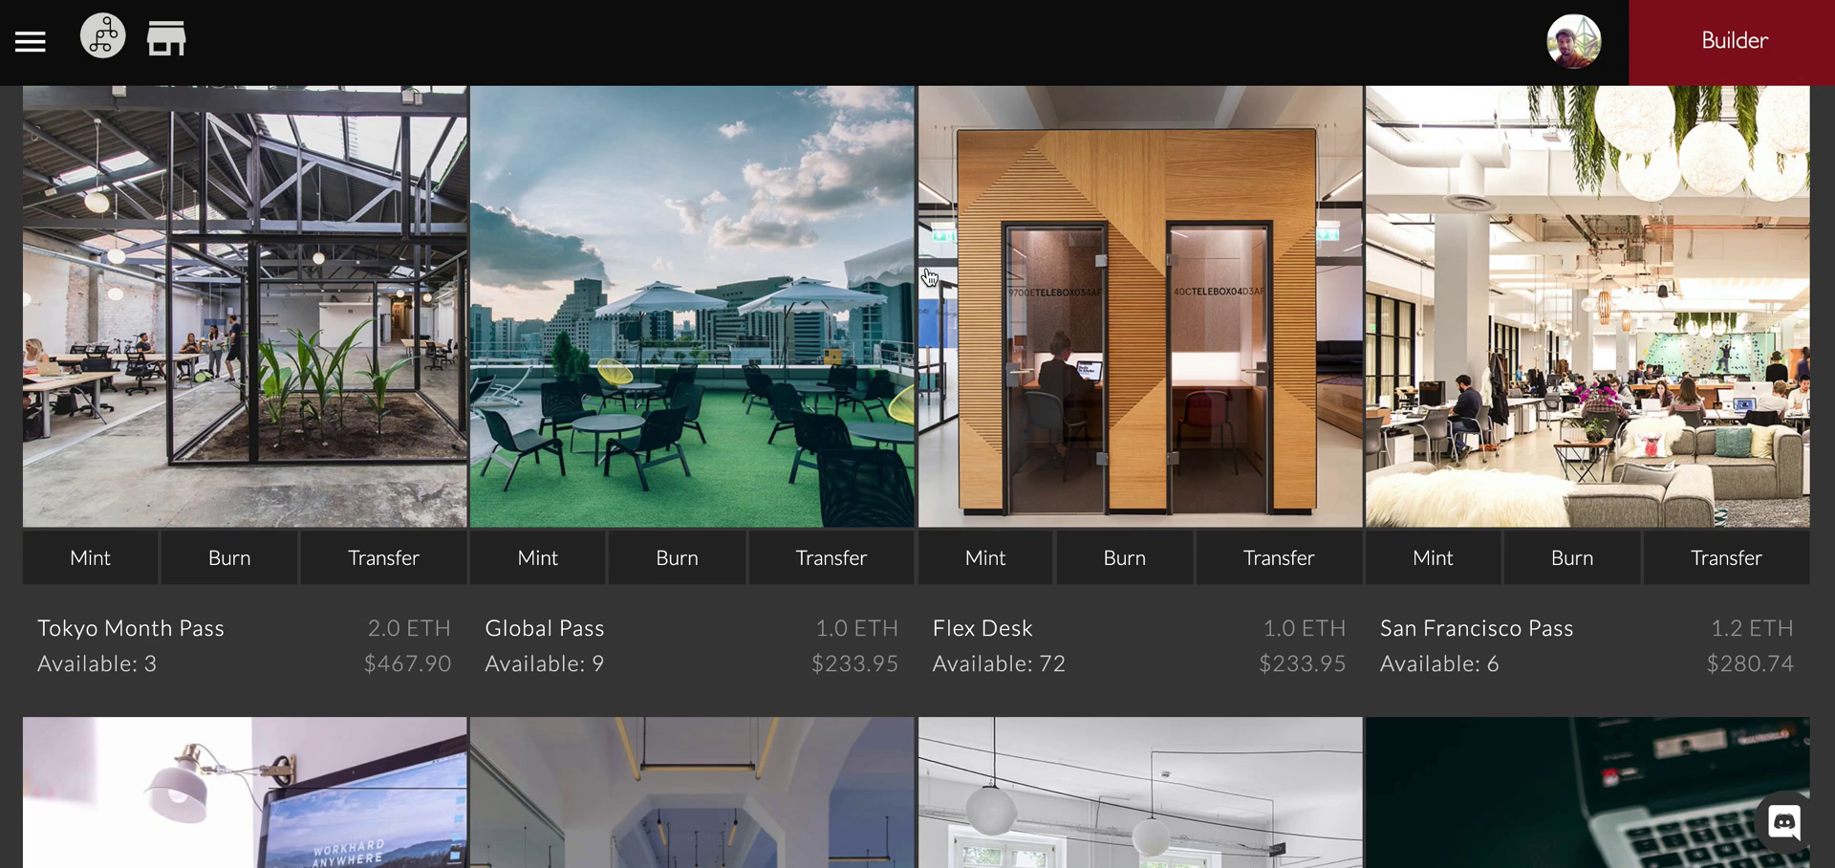
scroll(929, 277, up, 1)
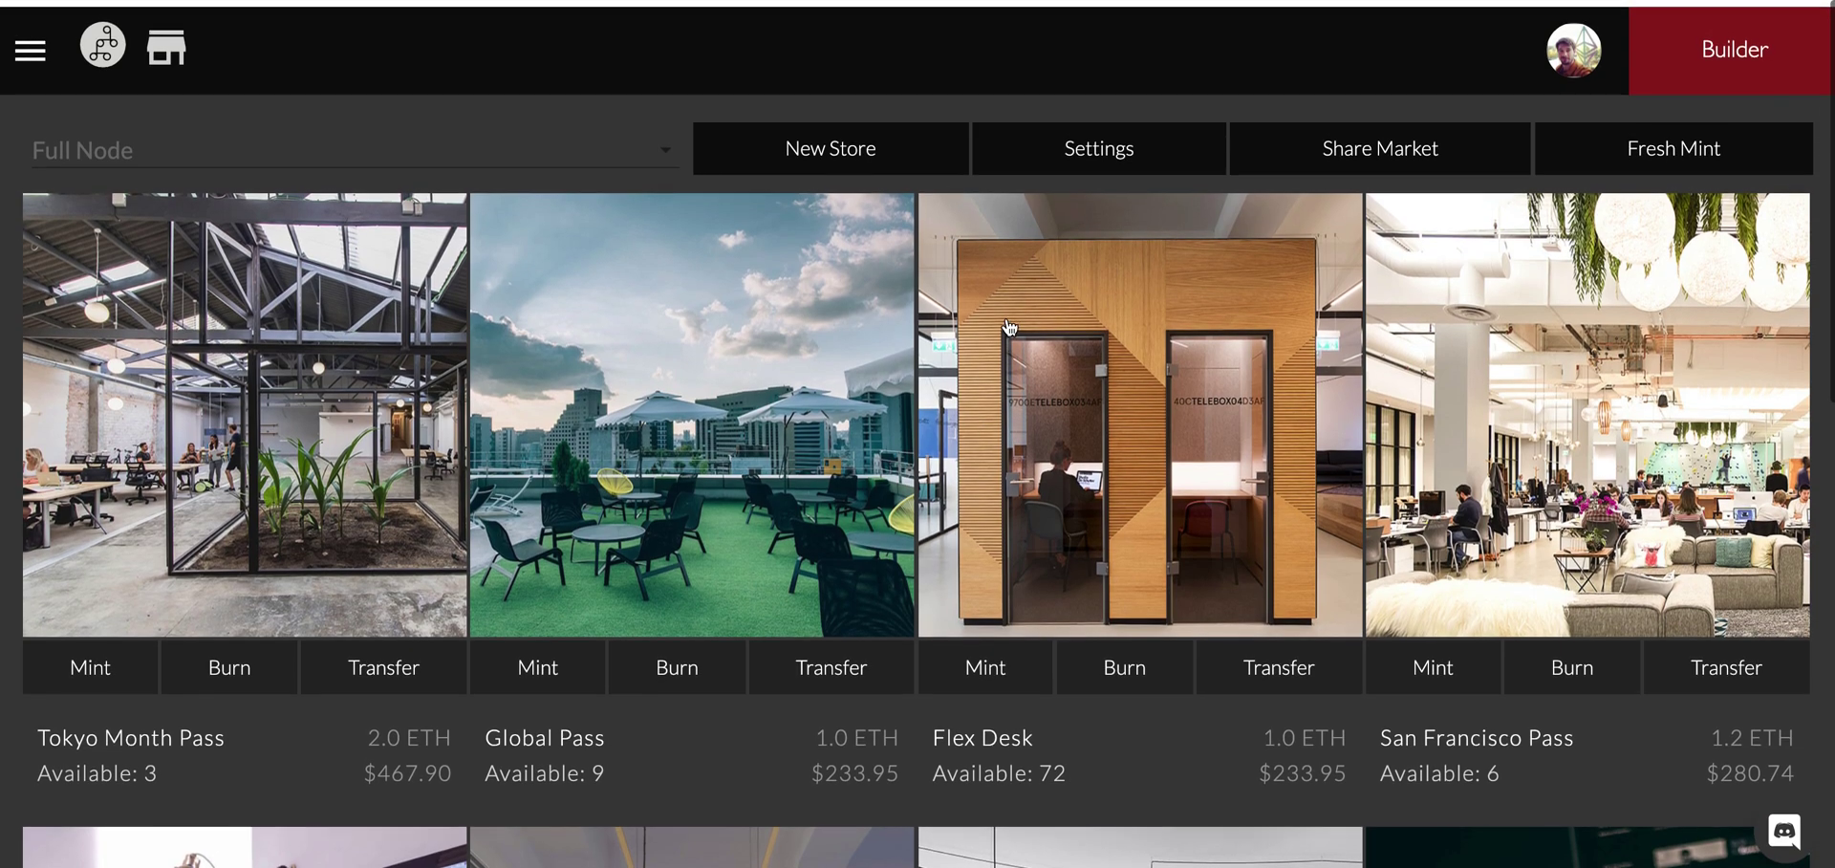
Look over the account profile page, then open the adidas store's builder dashboard.
click(1581, 40)
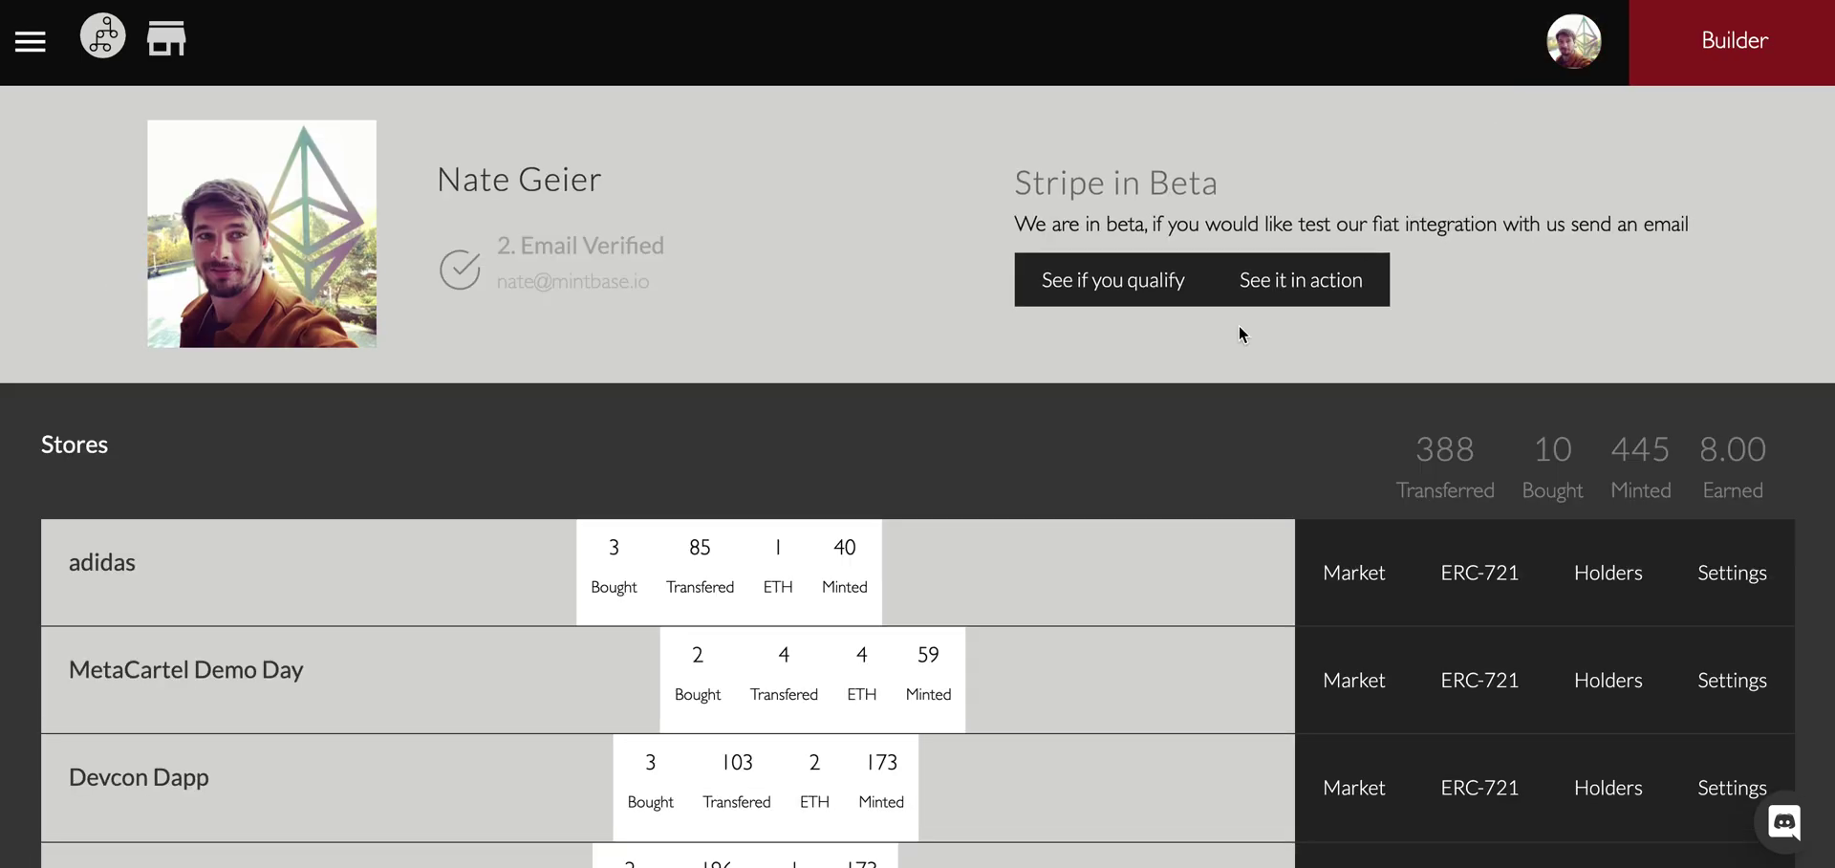
drag(439, 180, 628, 191)
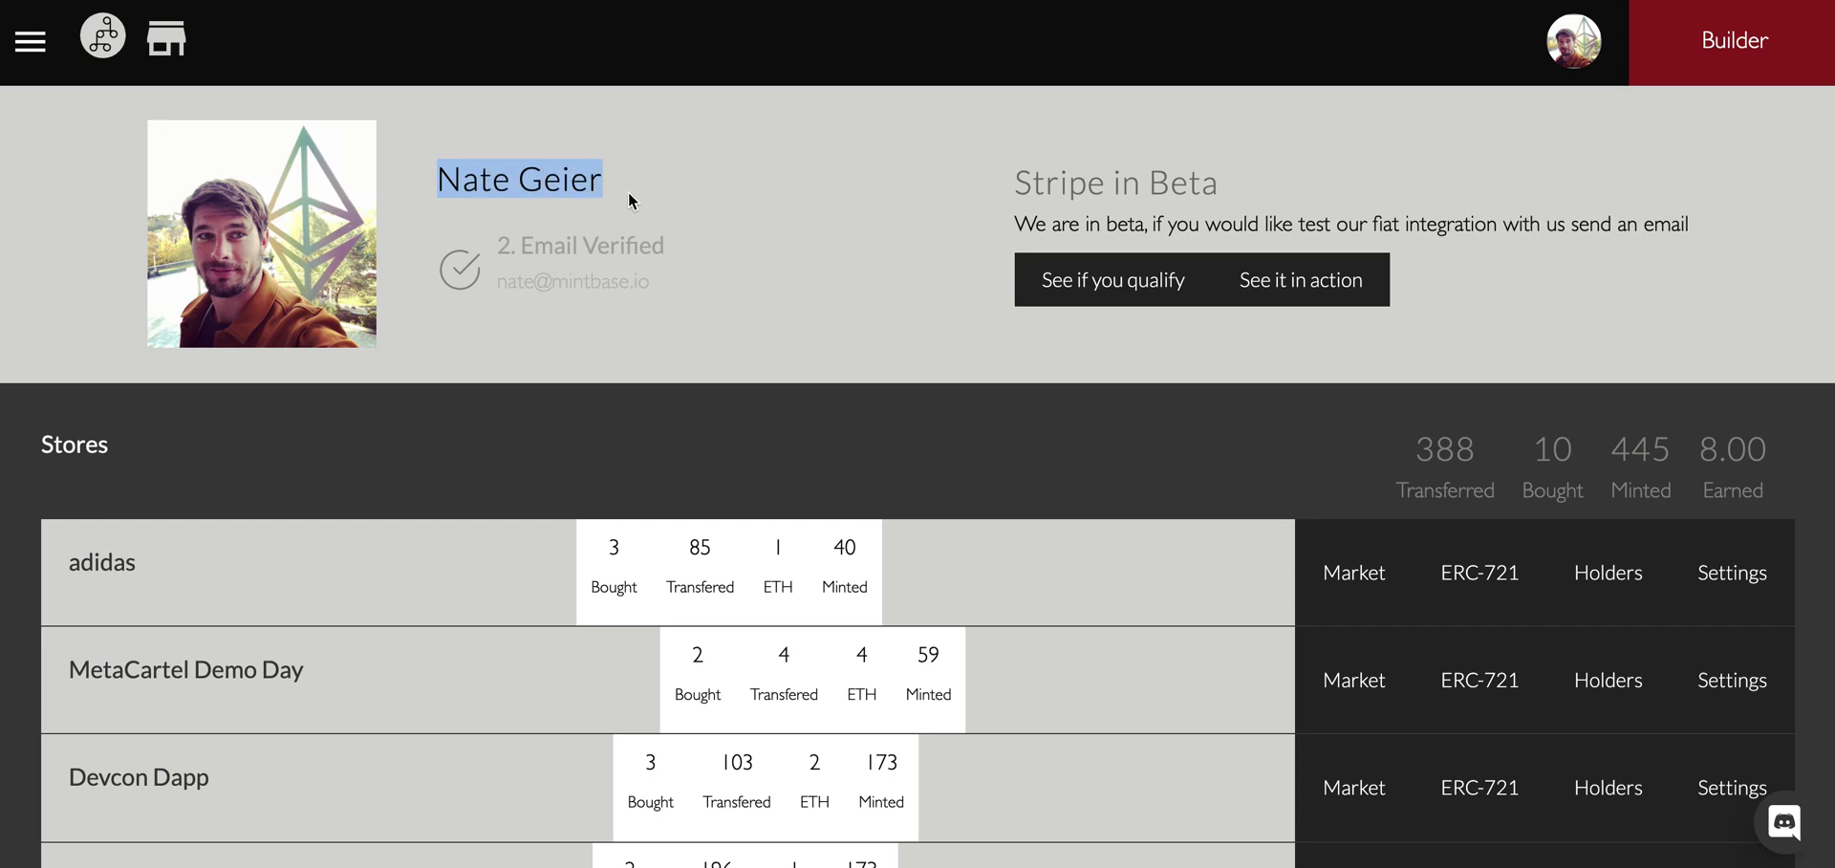
click(761, 318)
scroll(876, 450, down, 4)
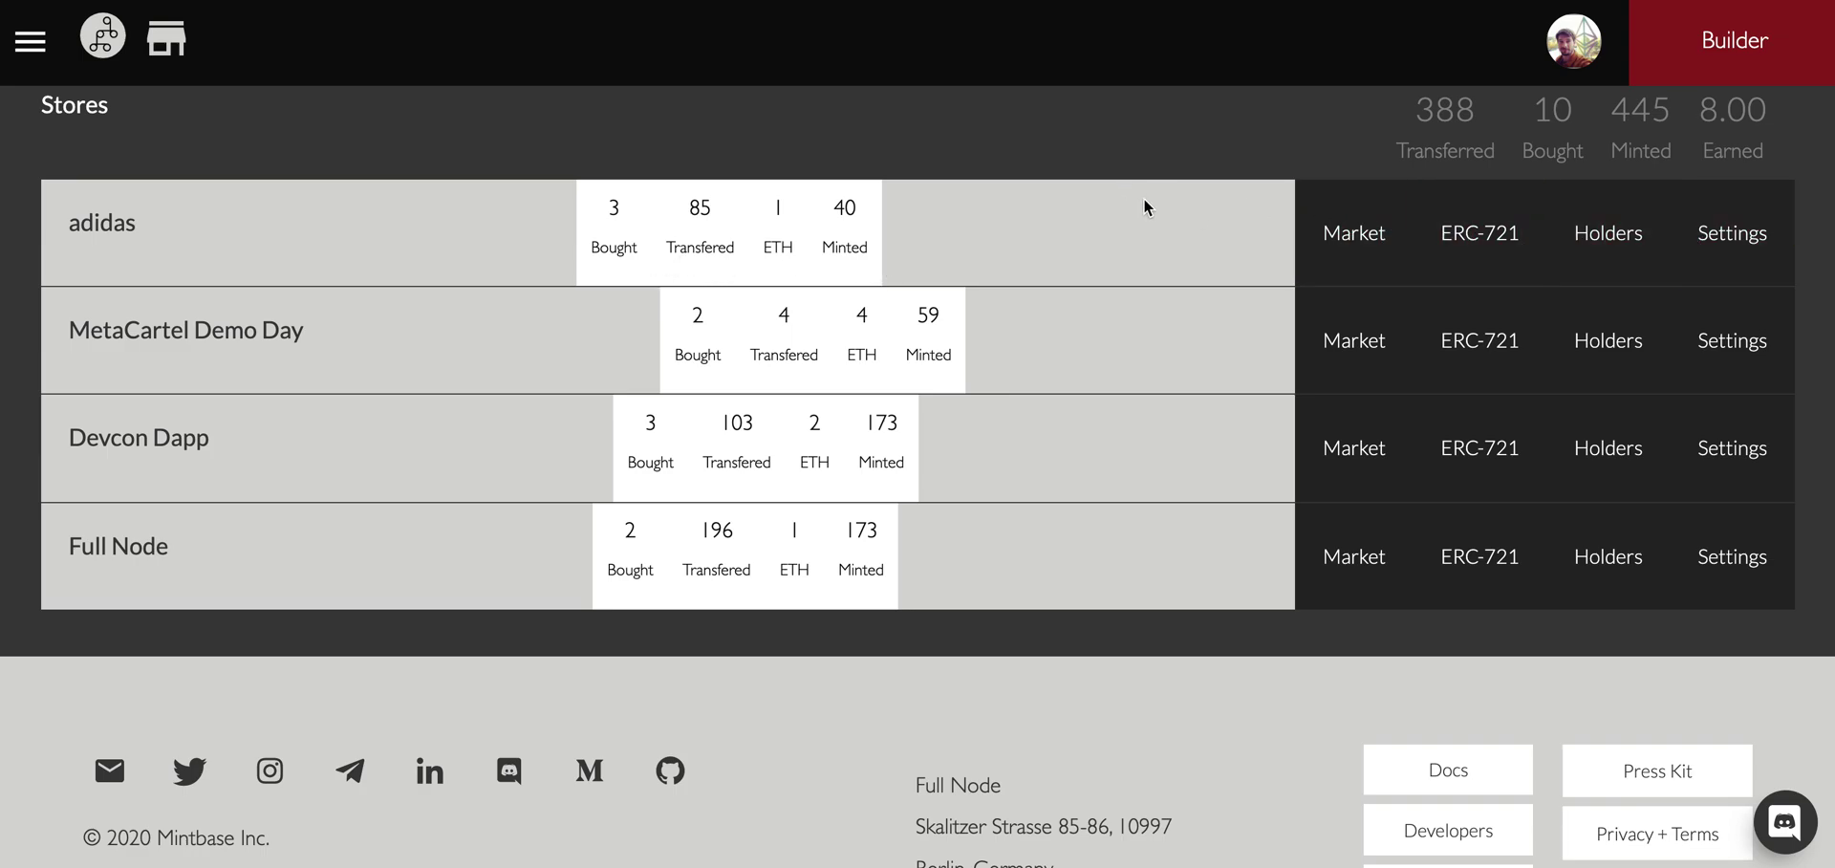
scroll(1443, 246, up, 4)
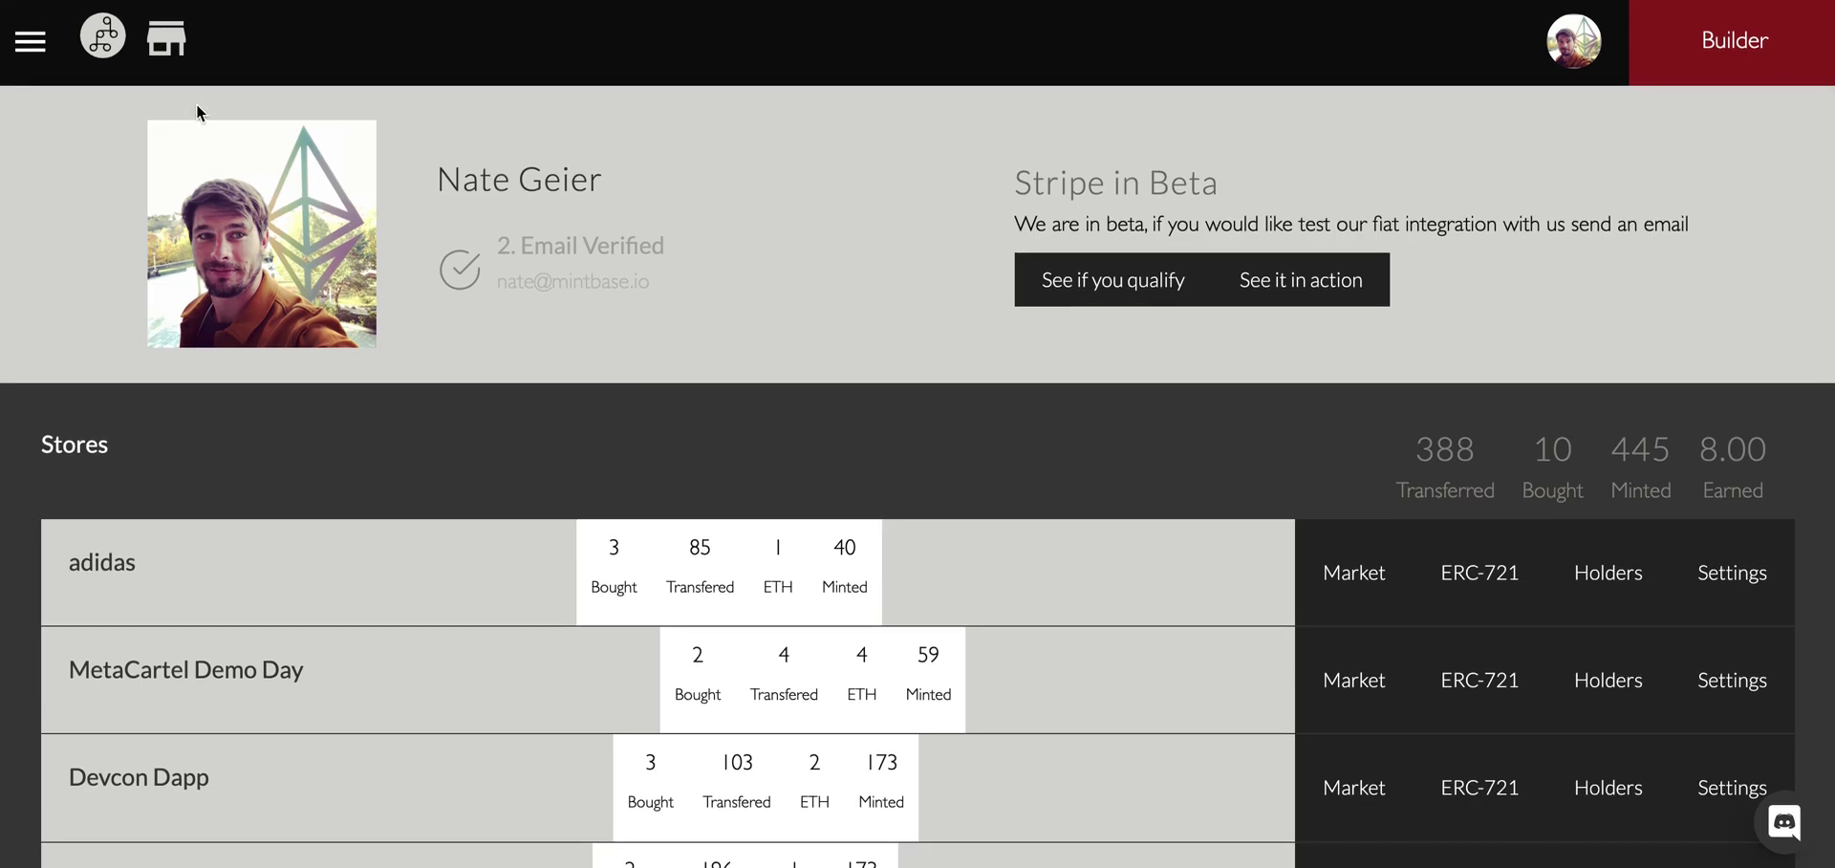
click(172, 42)
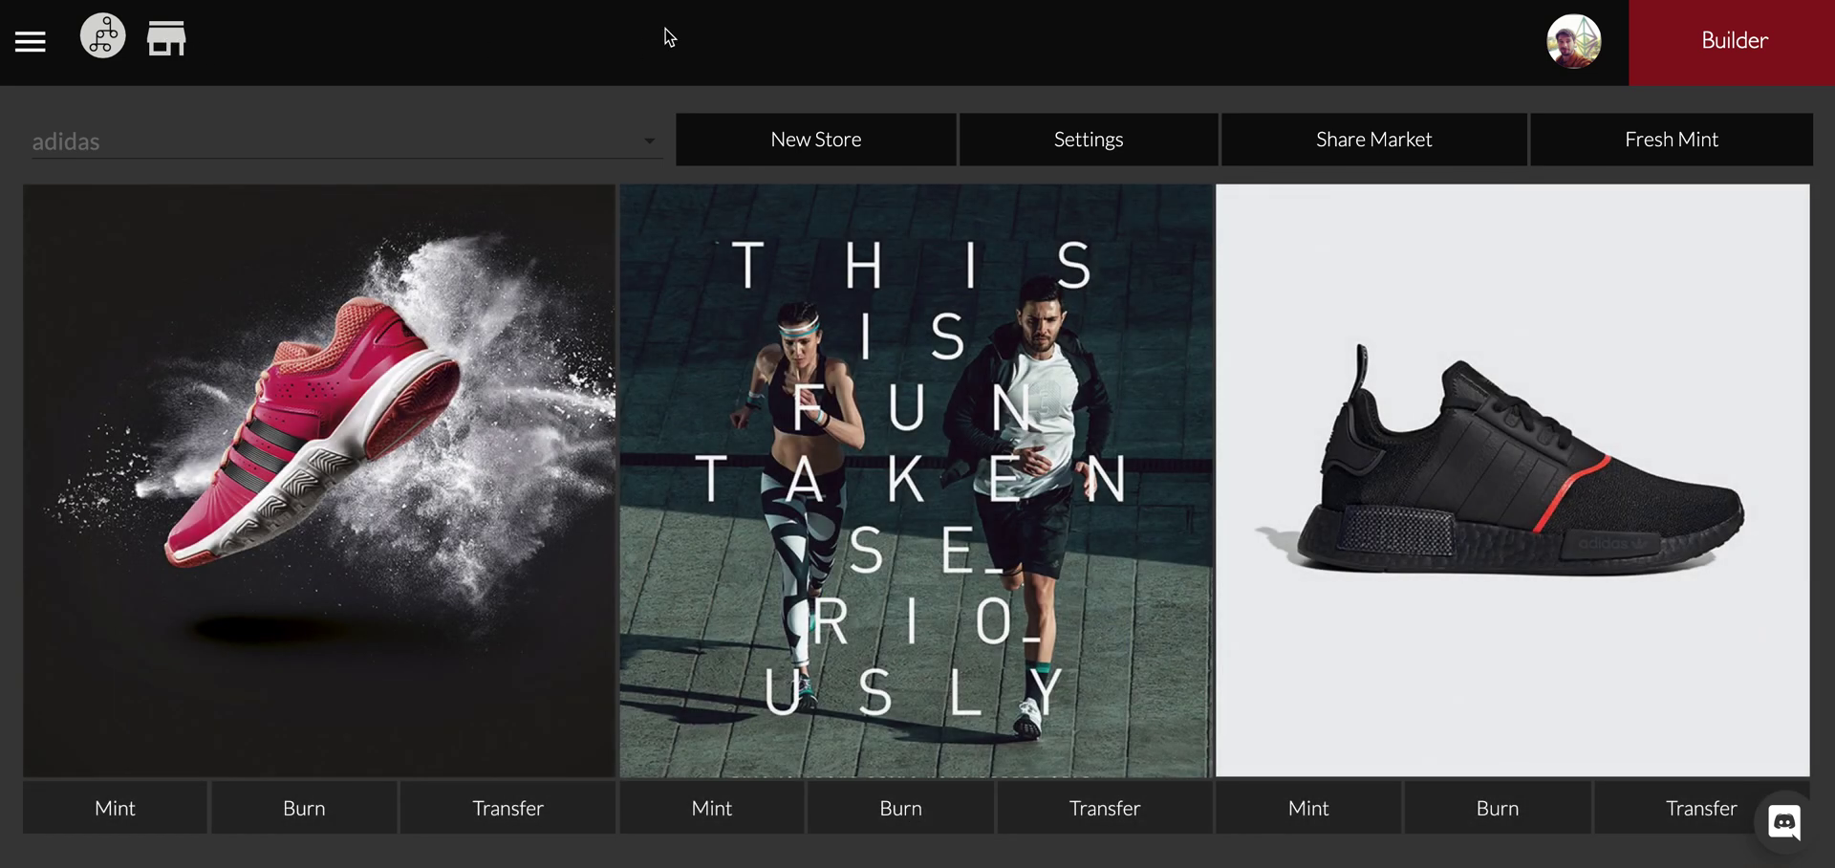
Start a new store named 'Nate's Joe Shop' with ticker symbol NJS.
click(811, 148)
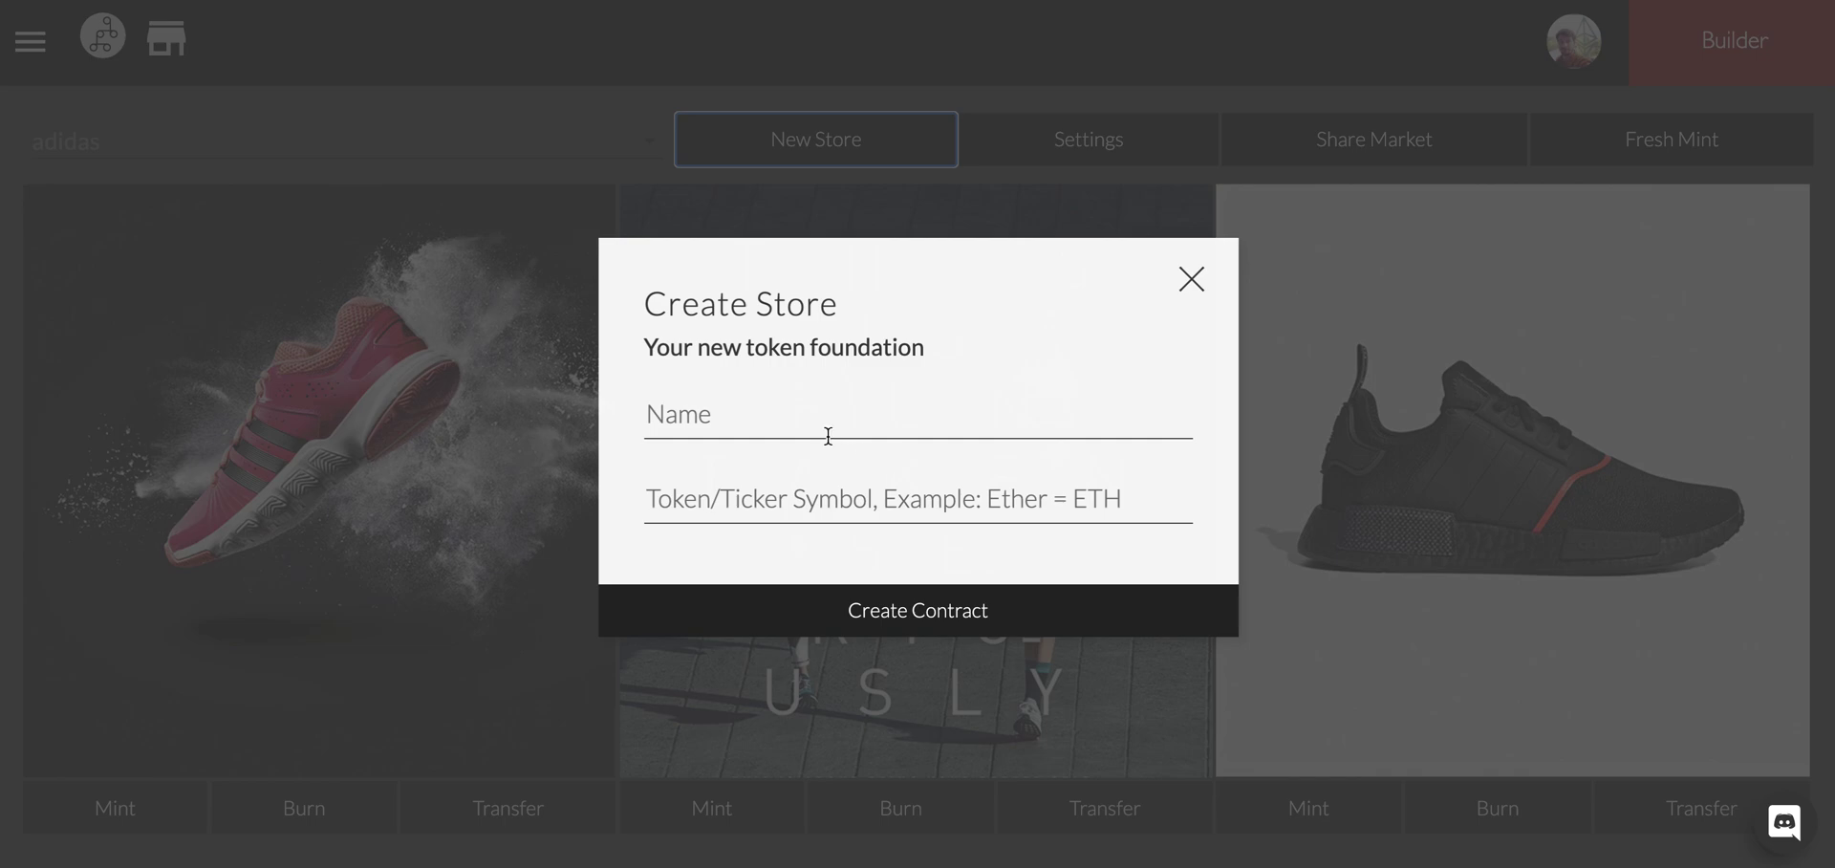
click(755, 429)
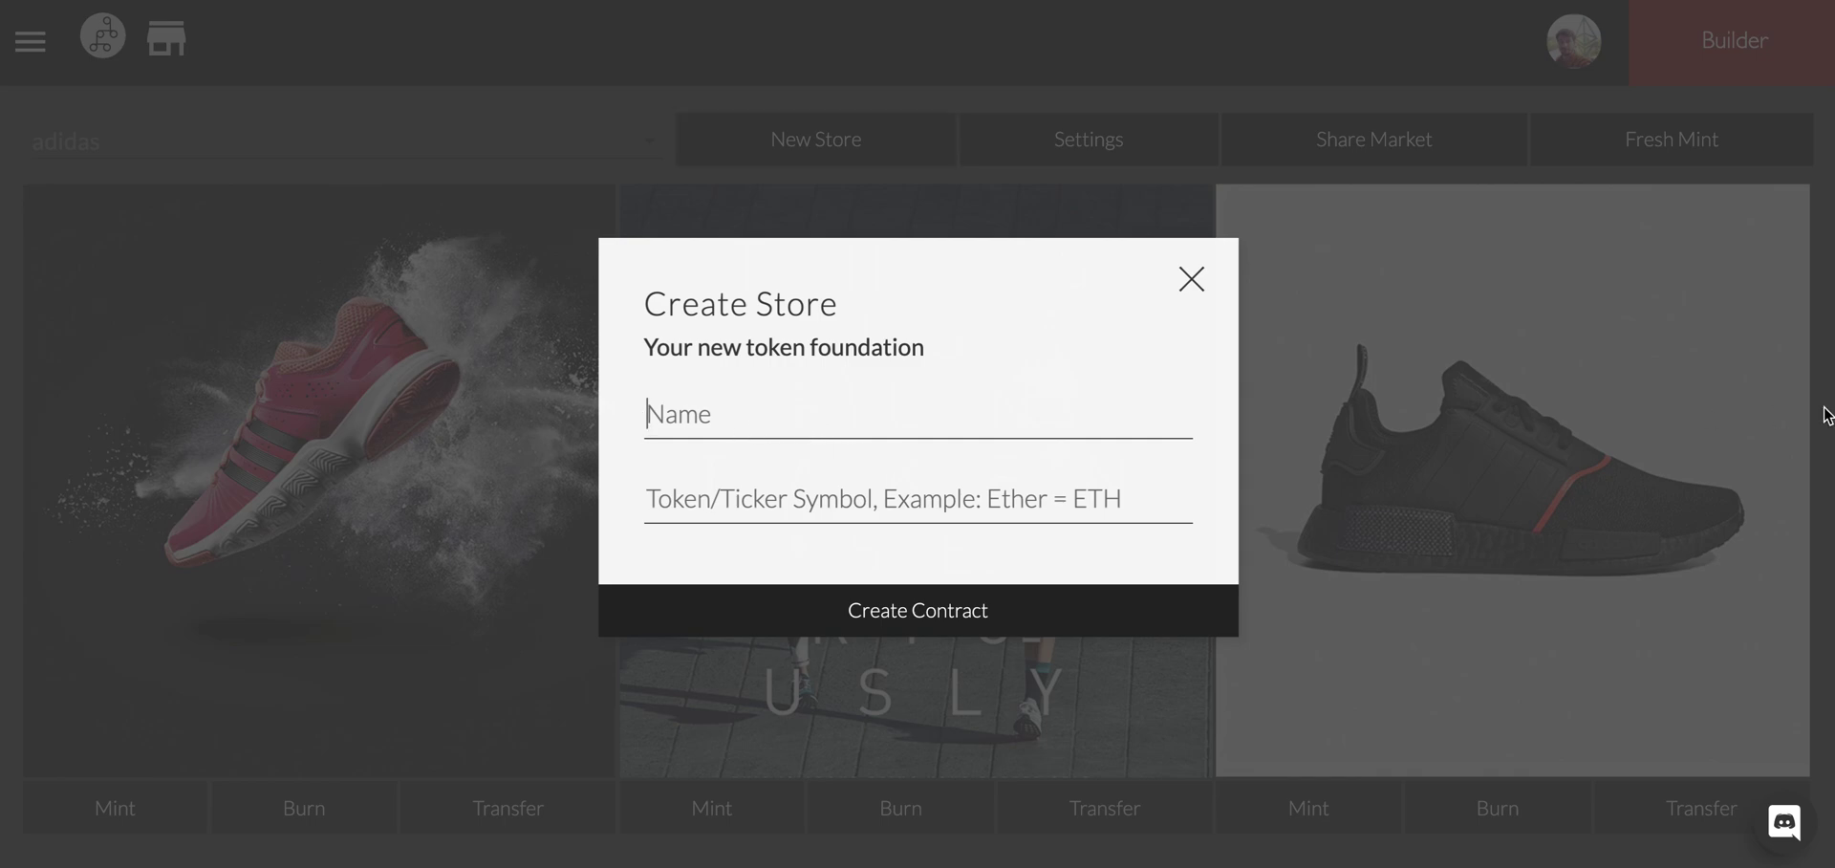
text(Nate's Joe Shop)
click(648, 498)
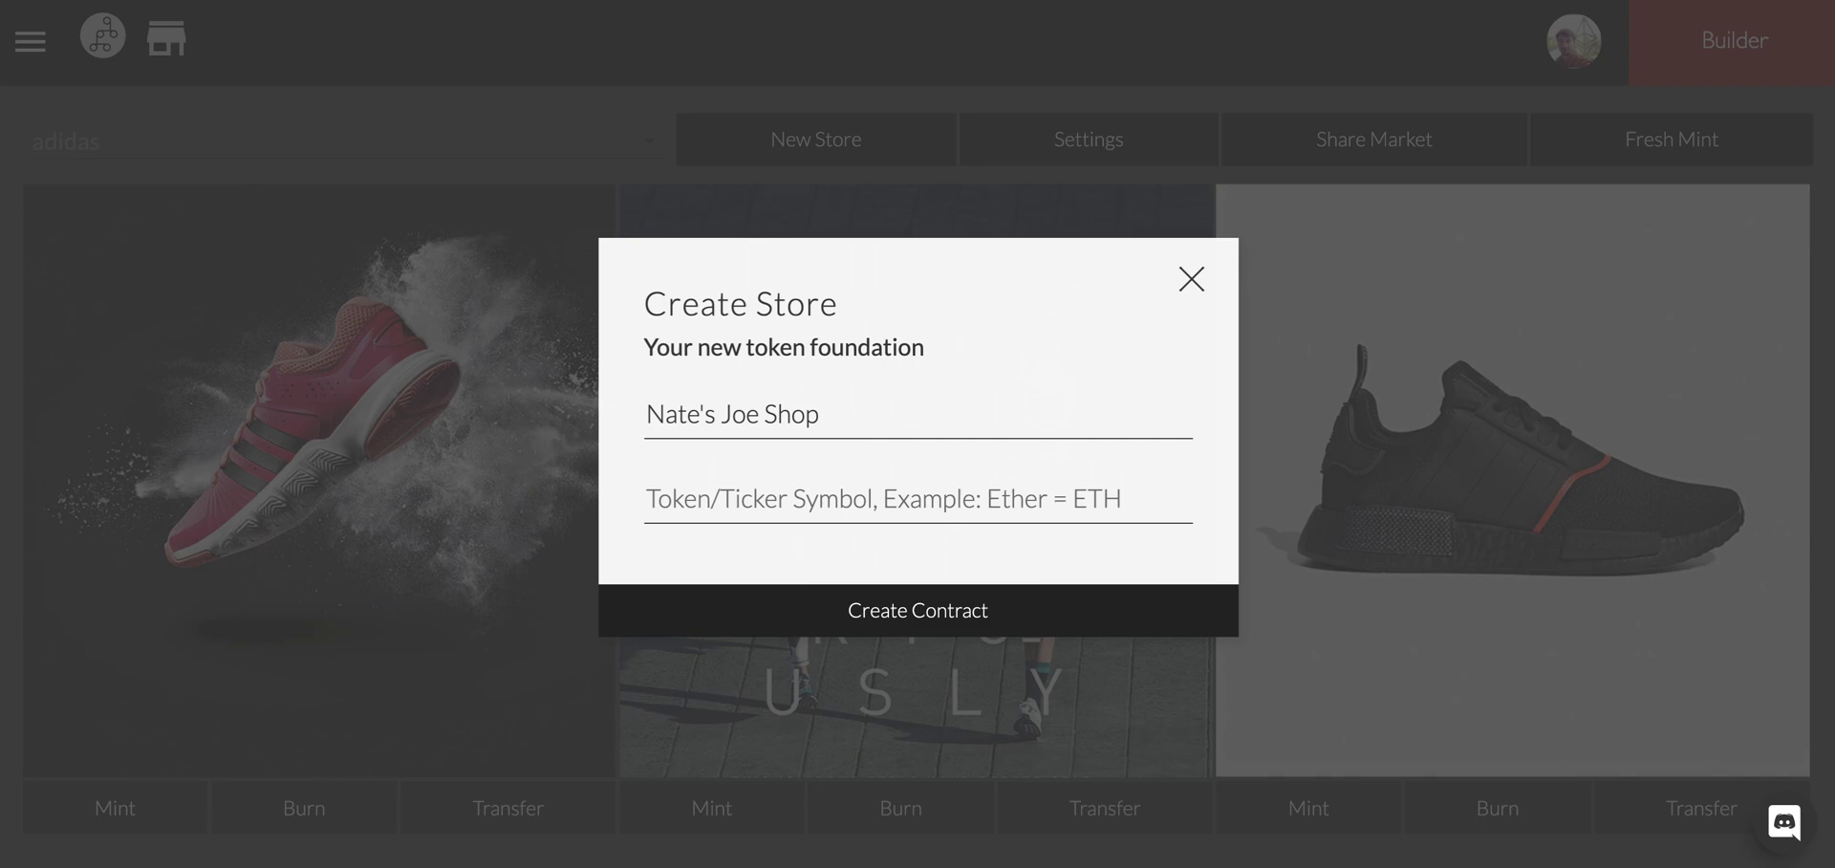
text(N)
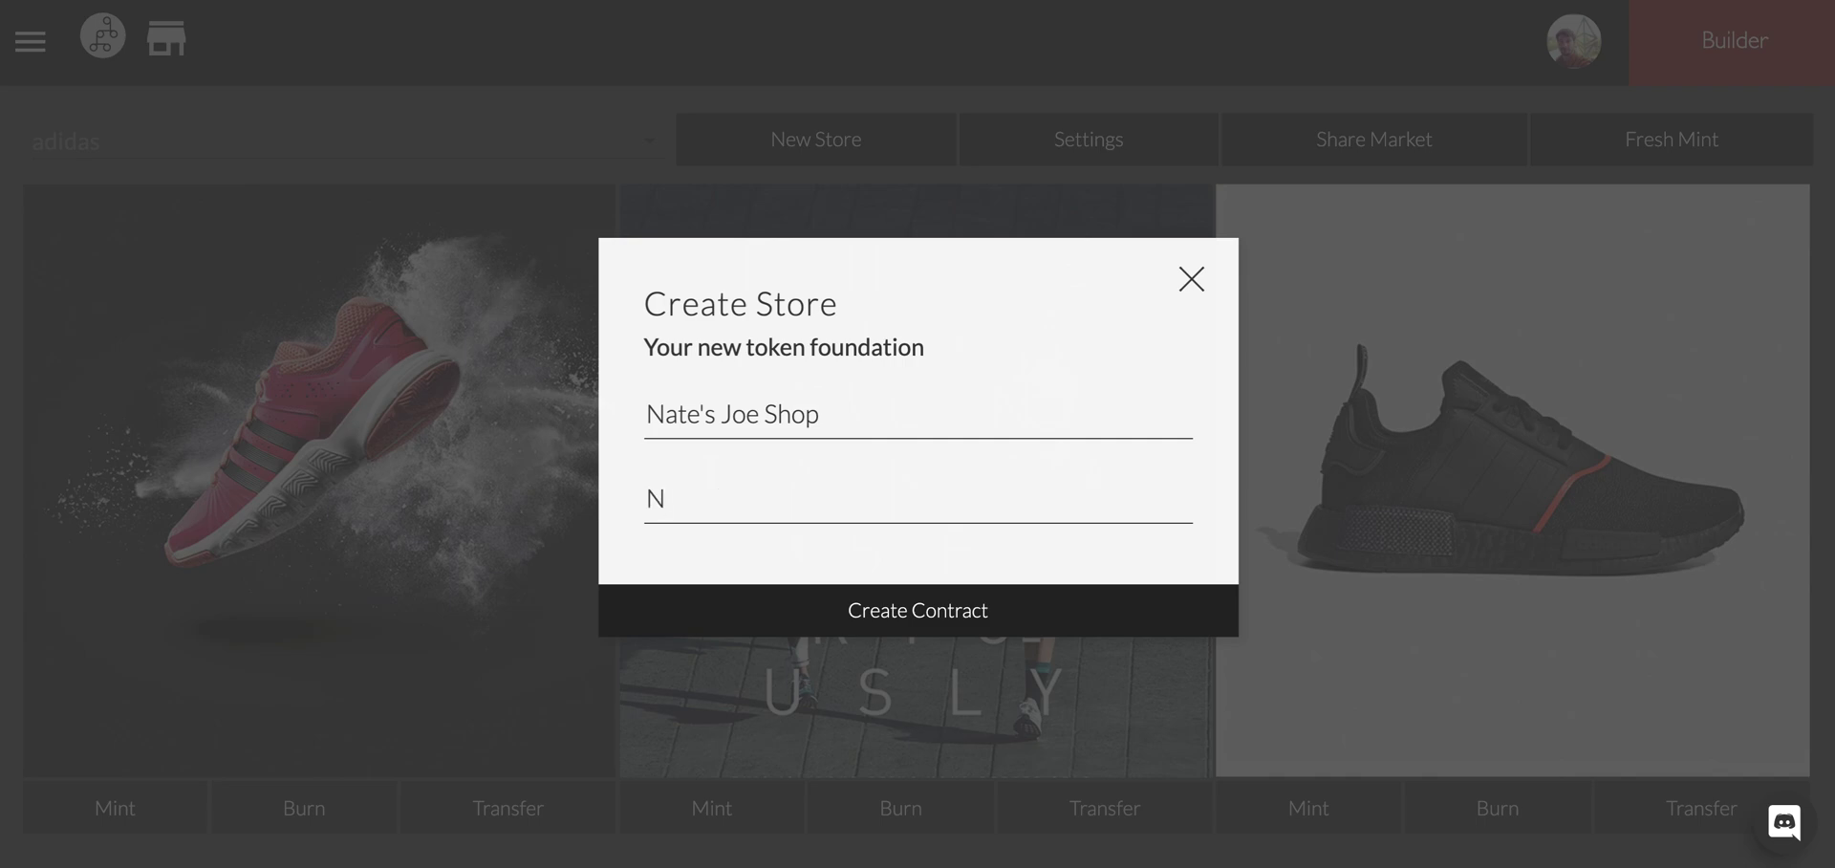
text(JS)
drag(703, 498, 642, 505)
Create the Nate's Joe Shop contract and confirm the transaction in MetaMask.
click(735, 492)
click(995, 622)
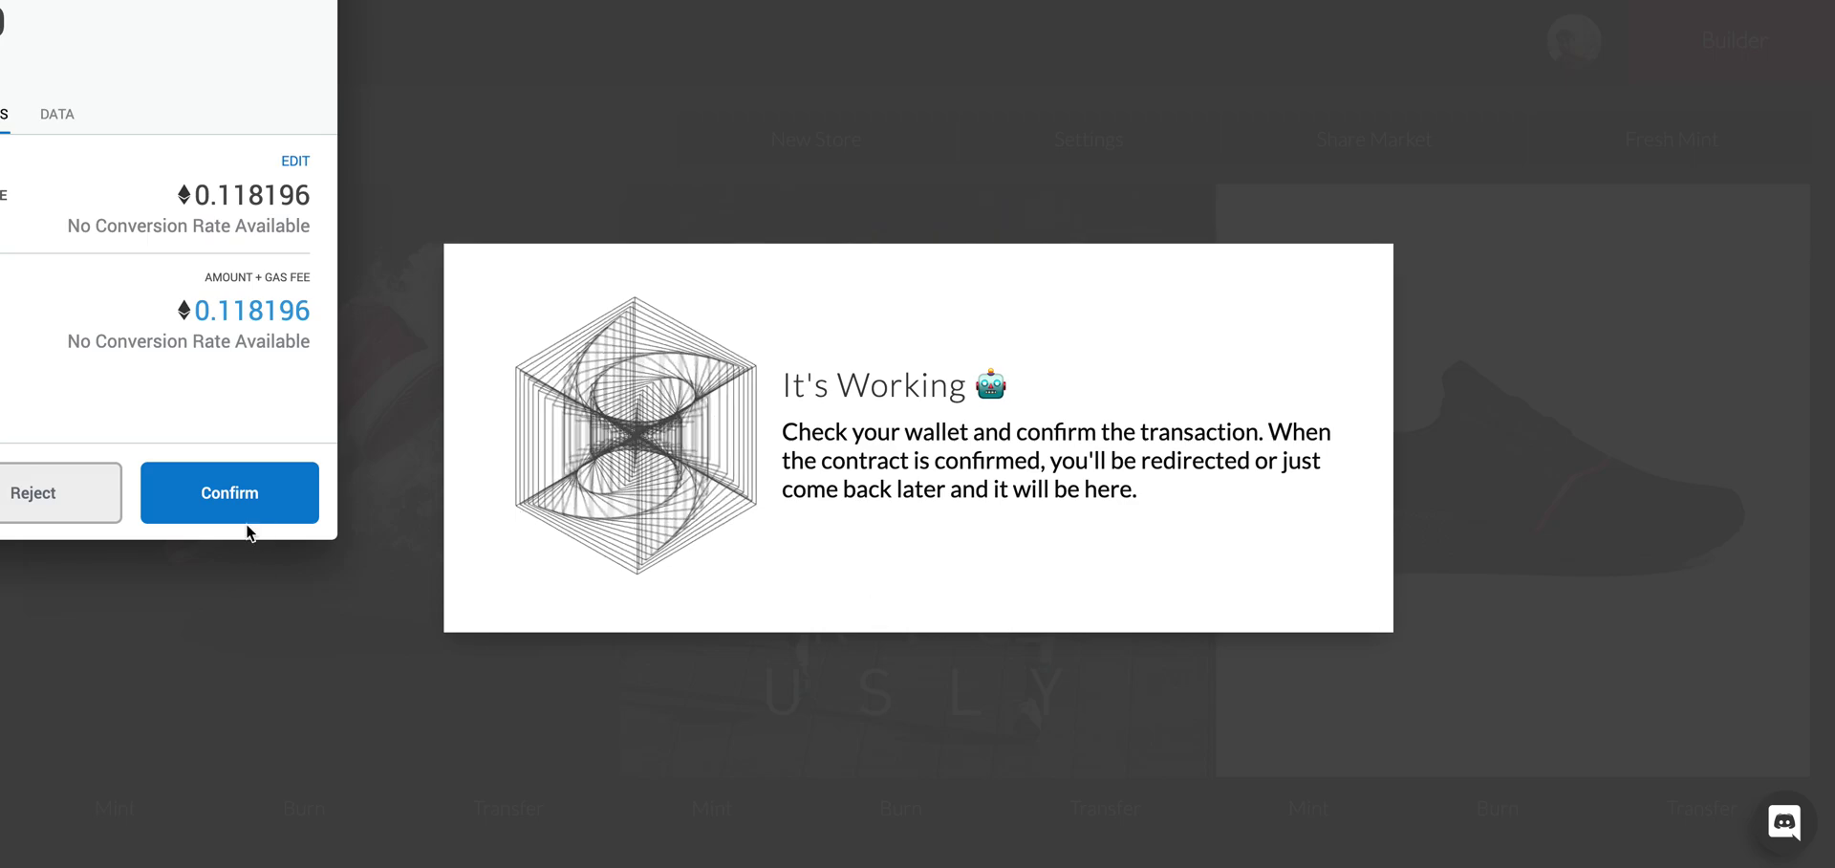
click(239, 487)
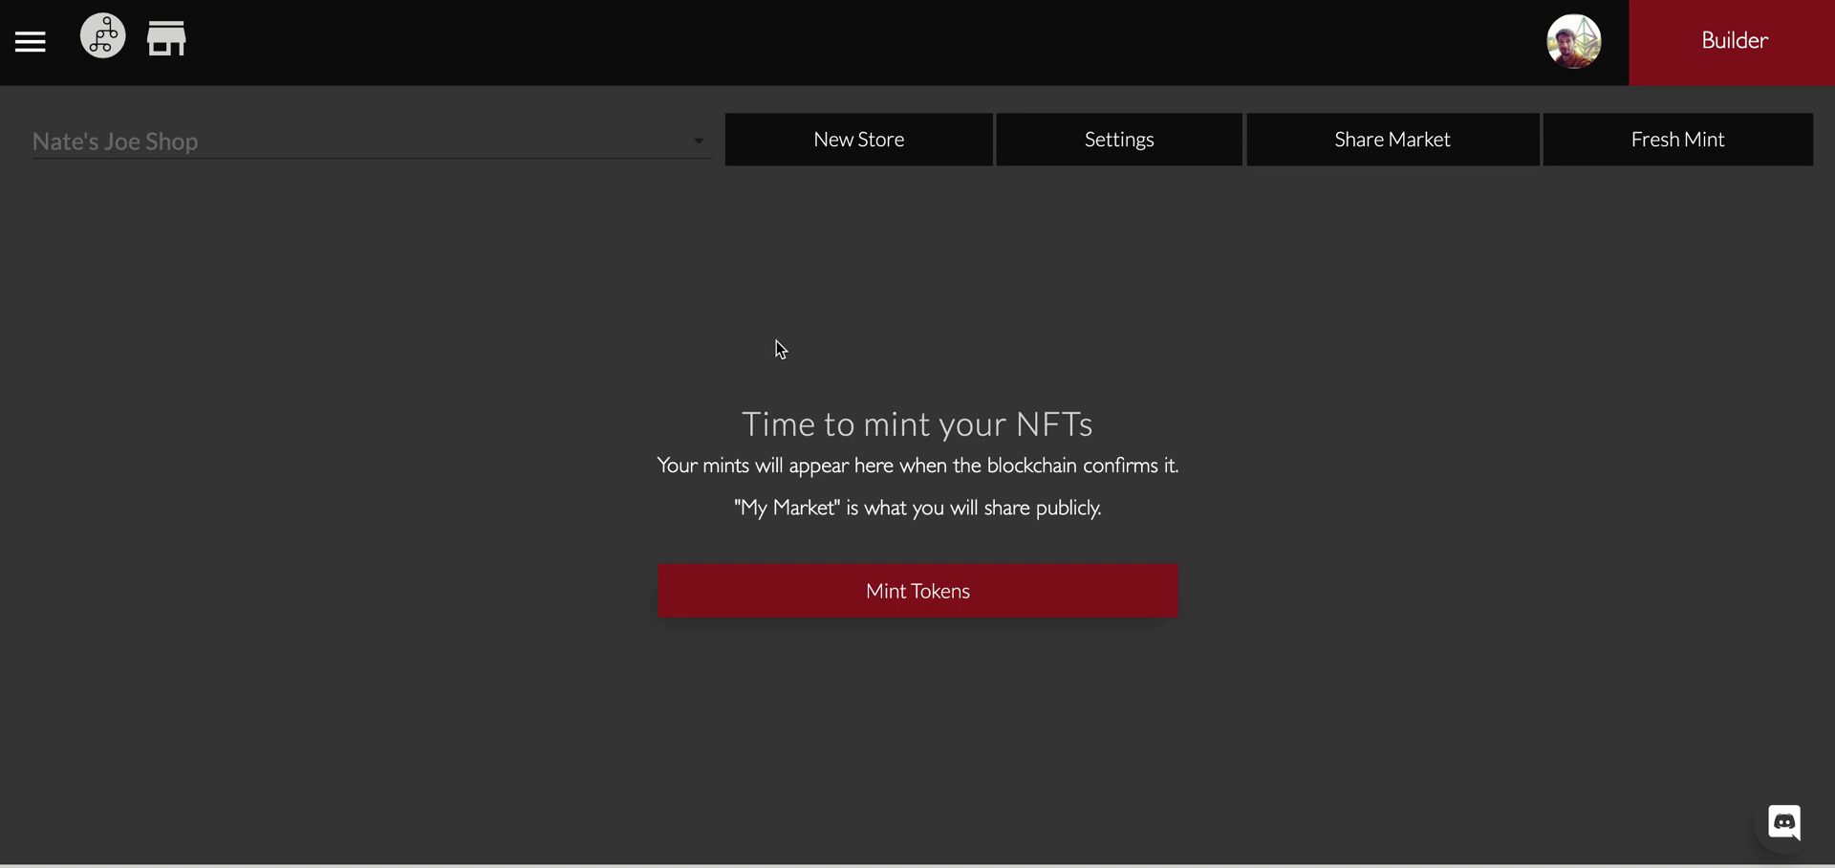
Open the Mintbase token minting form for a new token.
click(922, 611)
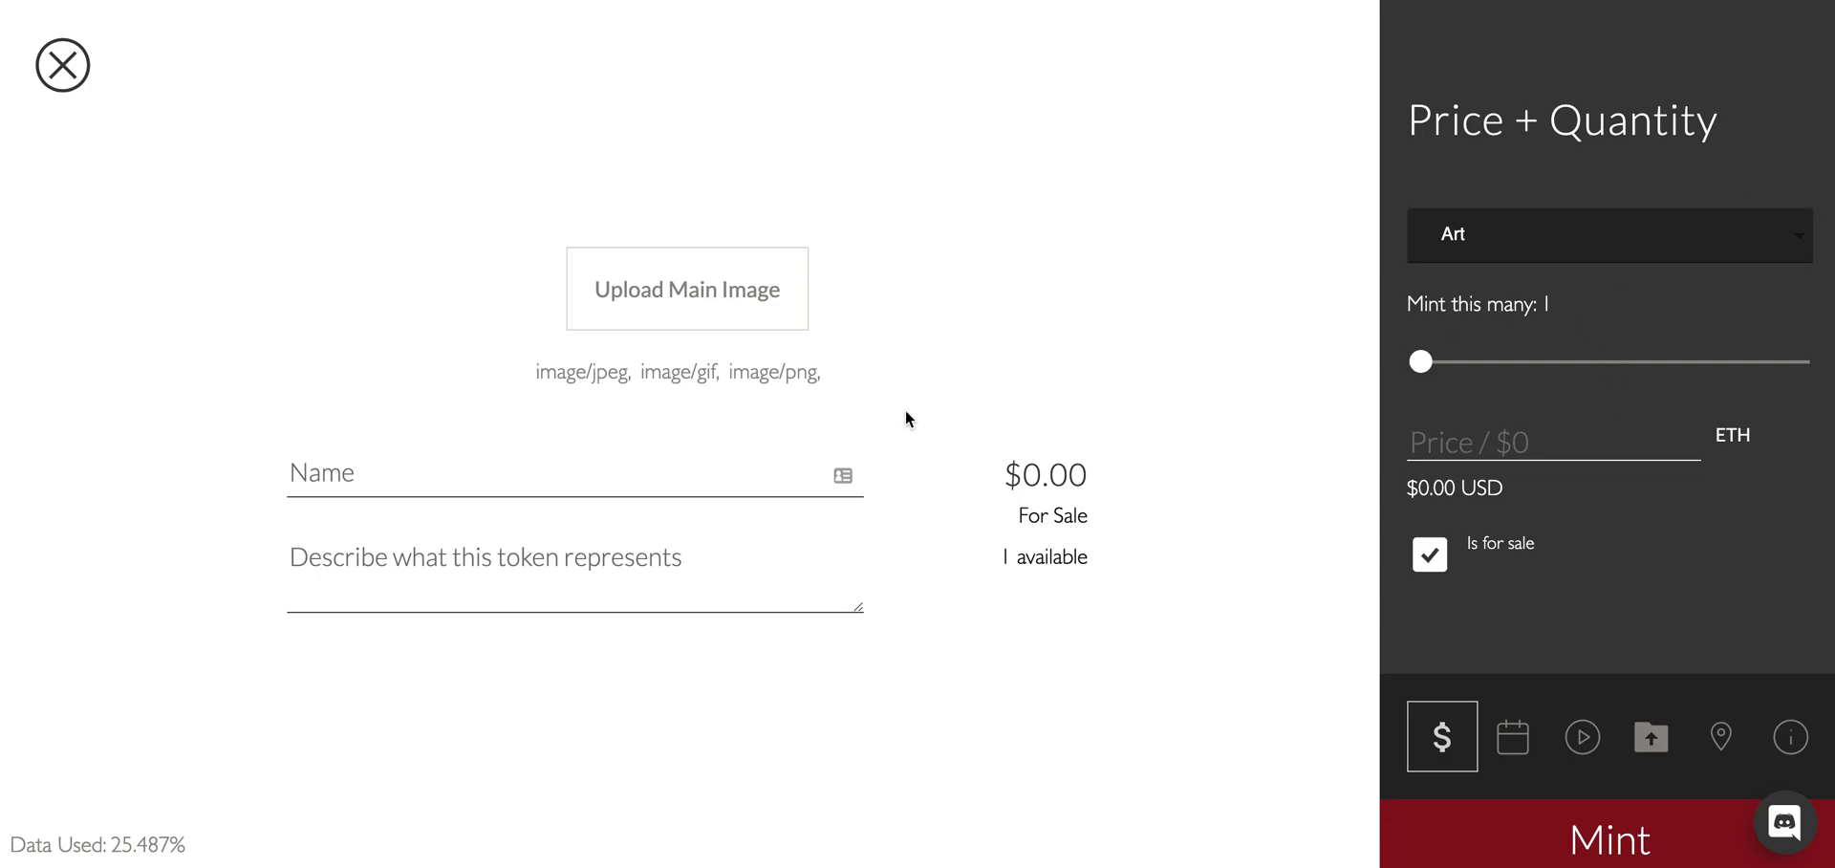
click(62, 67)
click(954, 608)
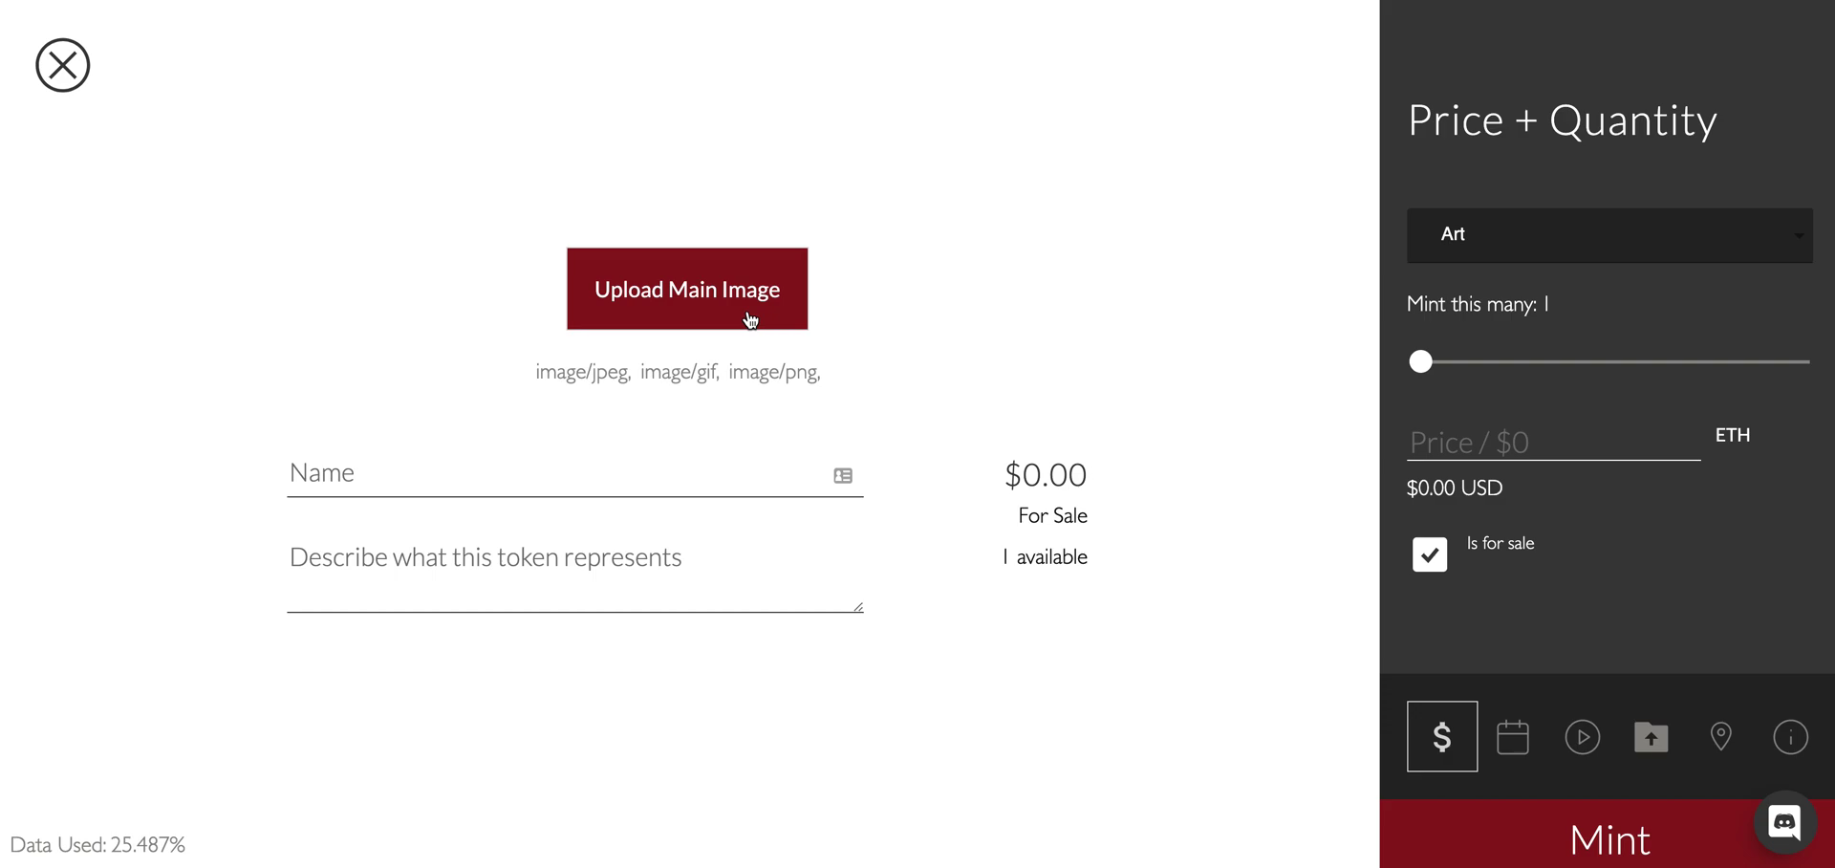
Upload bags.jpg, the espresso coffee bags photo, as the token's main image.
click(719, 303)
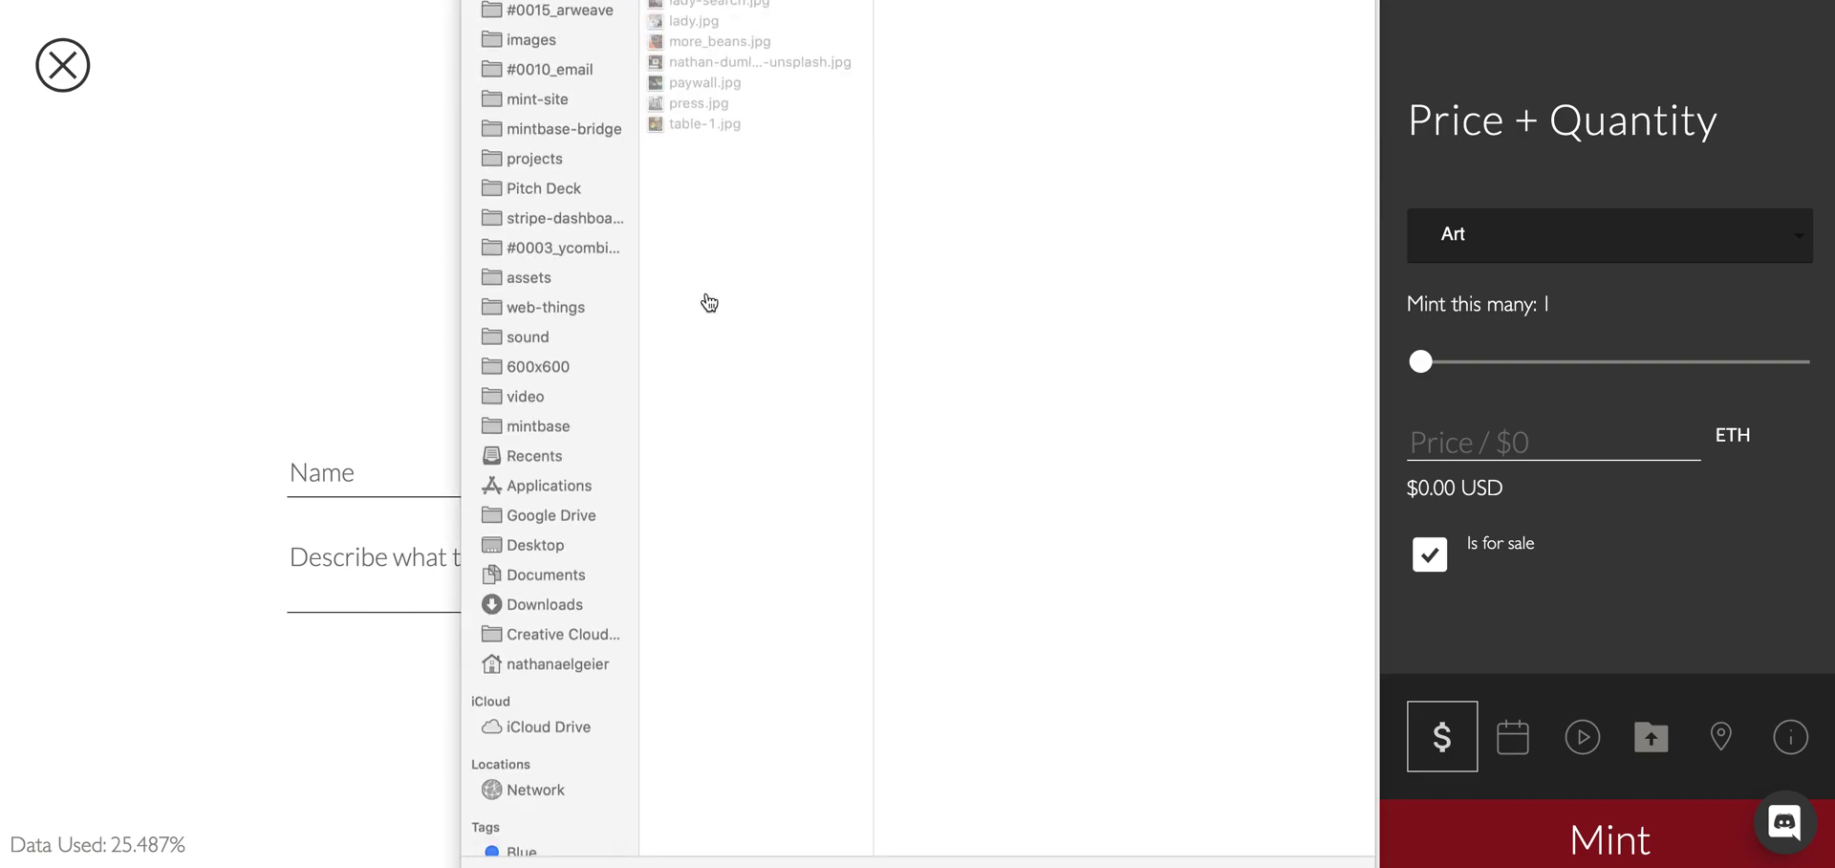
click(719, 180)
click(706, 141)
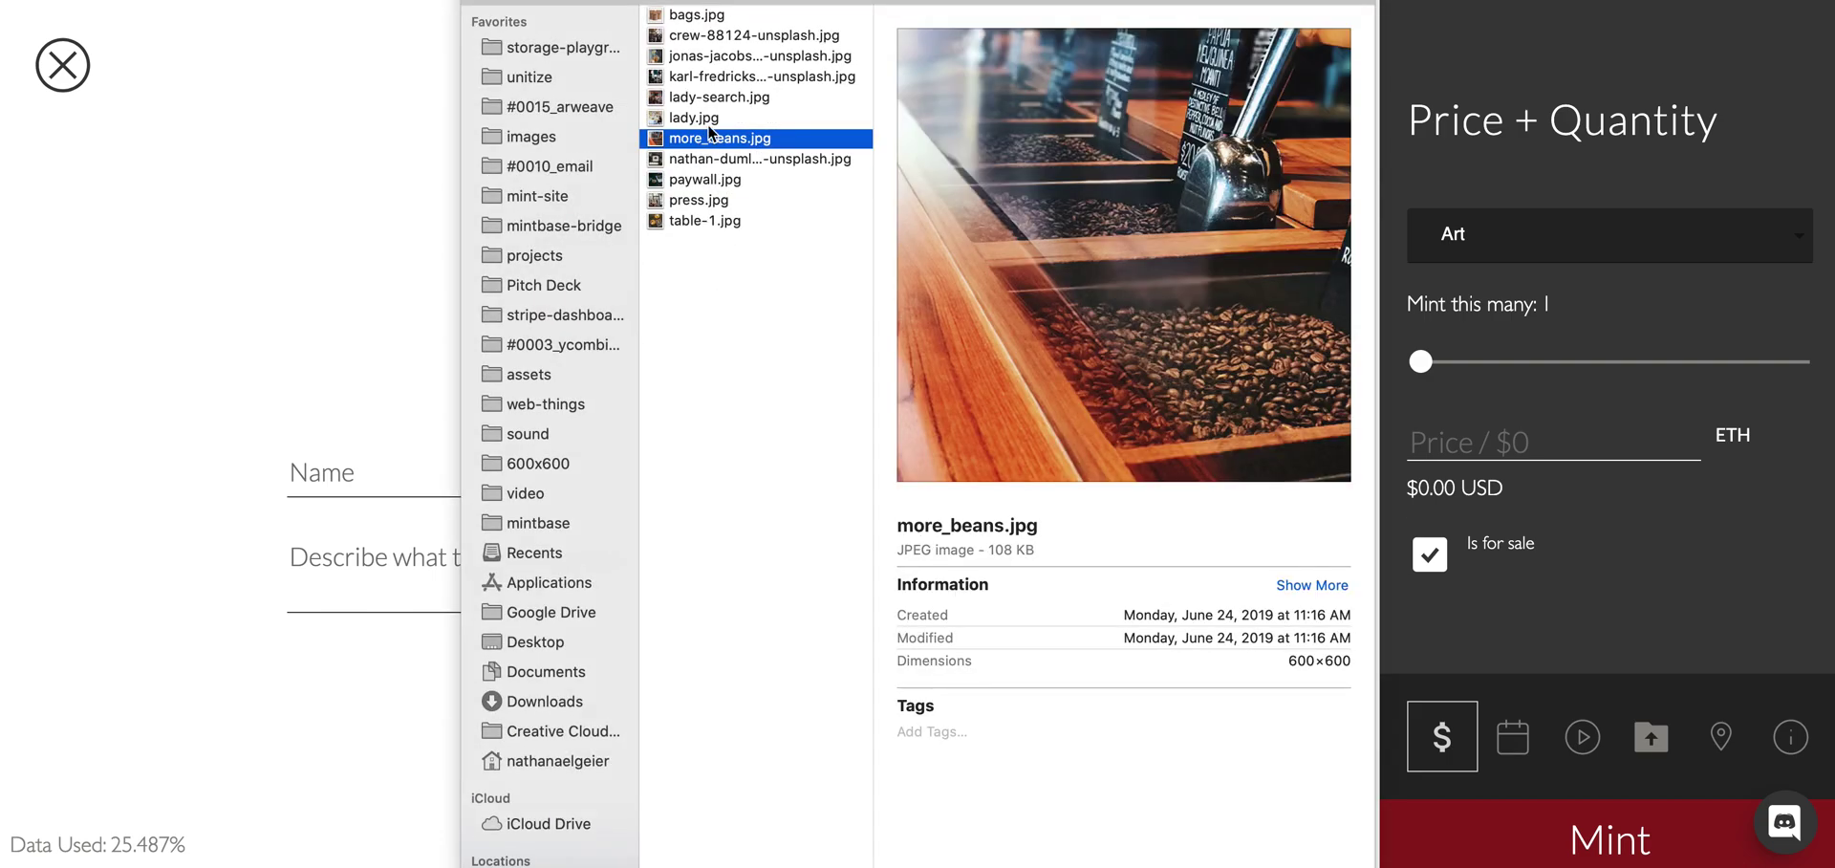
click(706, 118)
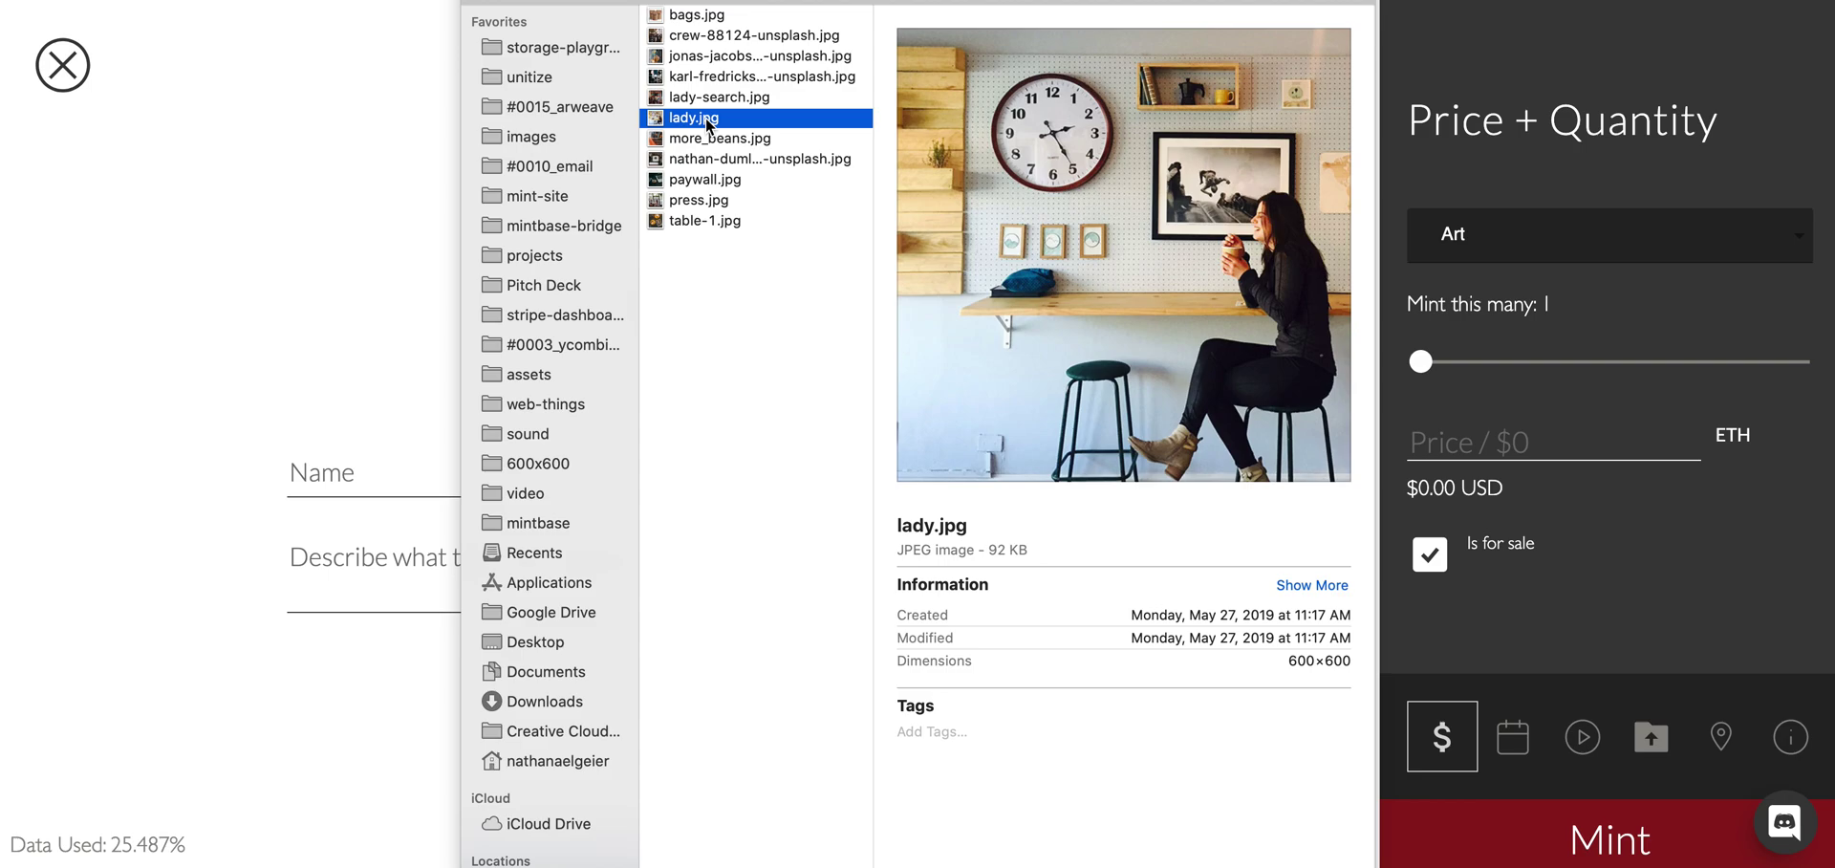
key(Up)
key(Up)
key(Up)
key(Up)
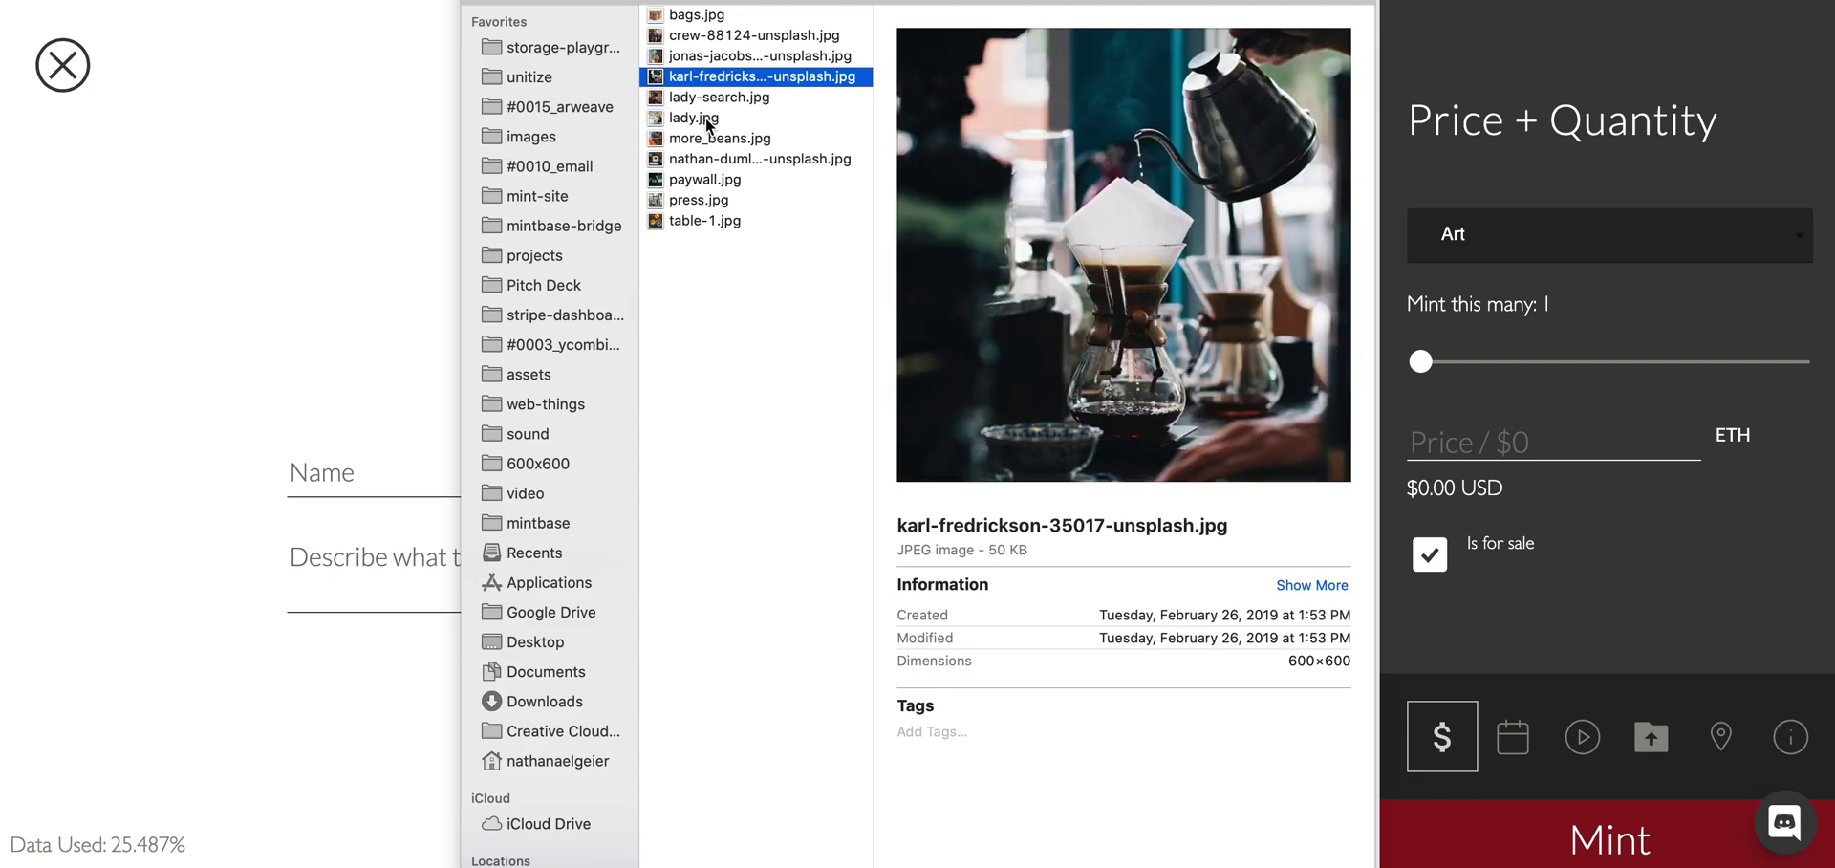
key(Down)
key(Up)
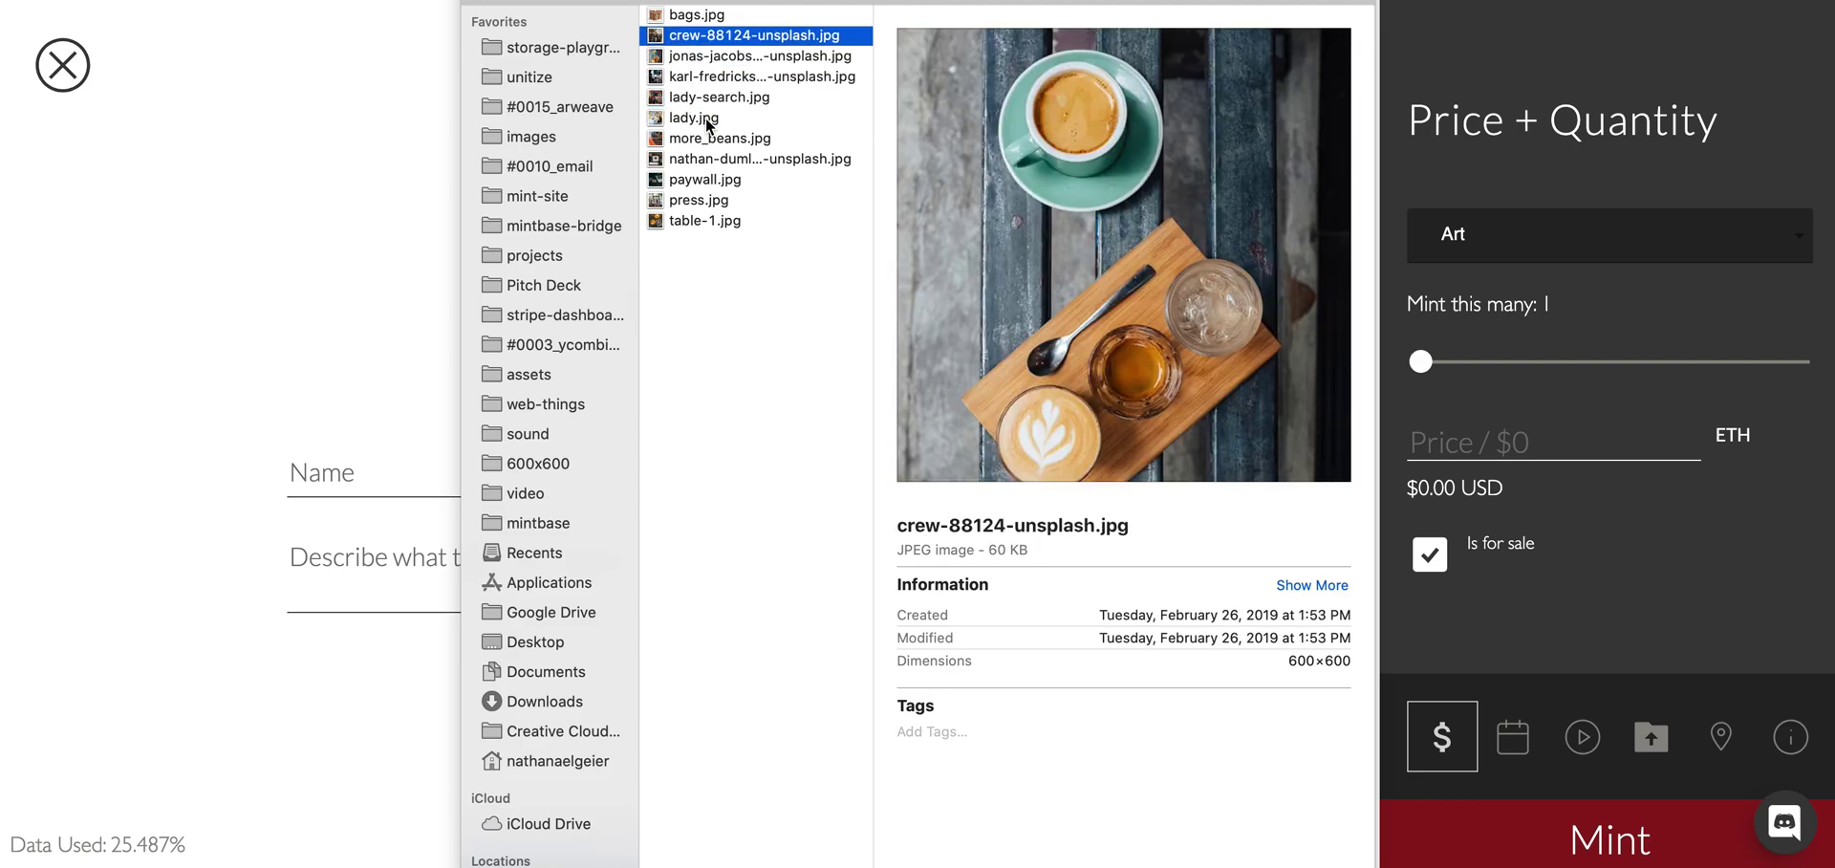
key(Up)
key(Escape)
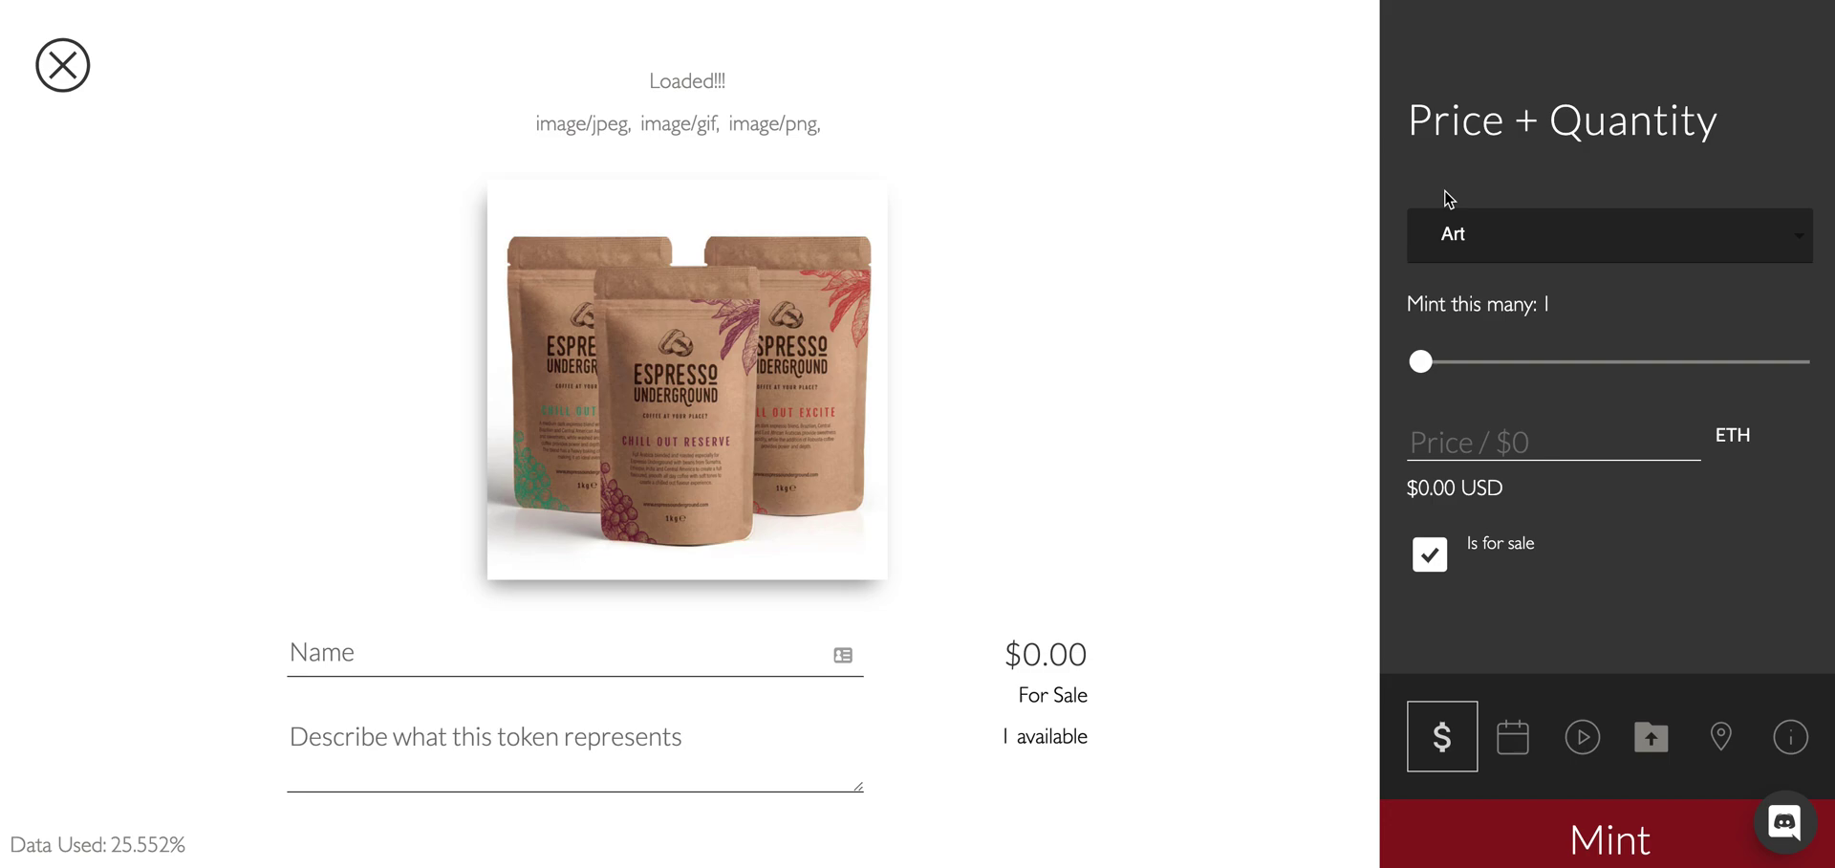
Name the token 'Bag o Beans' and paste a placeholder description.
click(487, 647)
text(Bag o Beans)
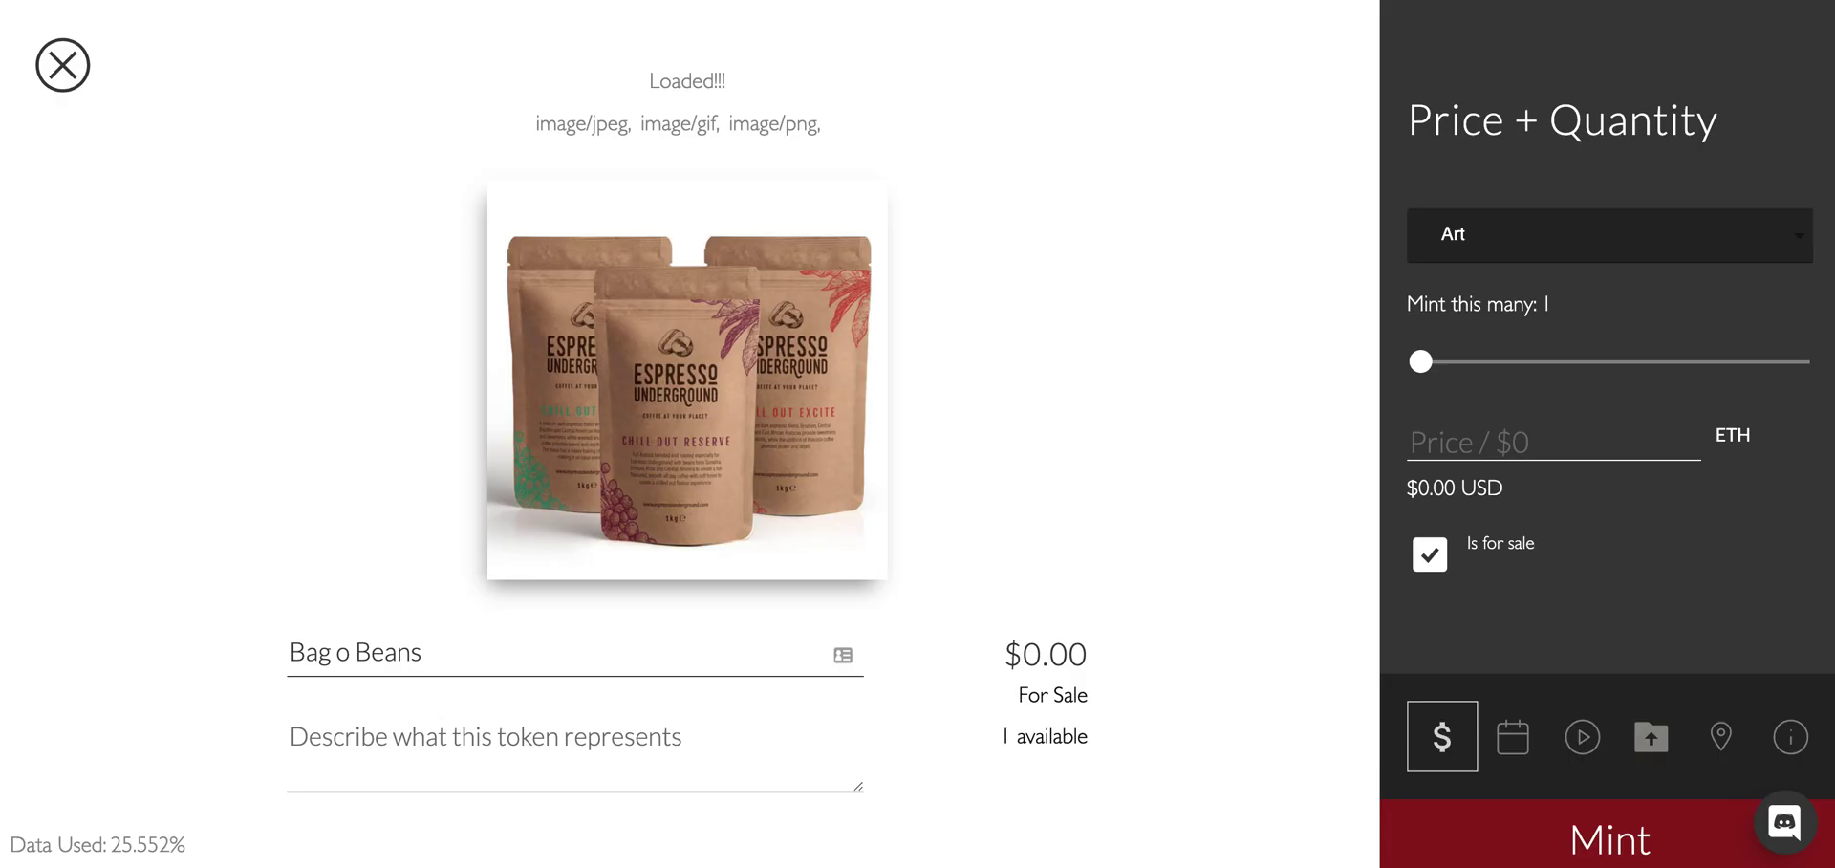
click(418, 742)
key(ctrl+v)
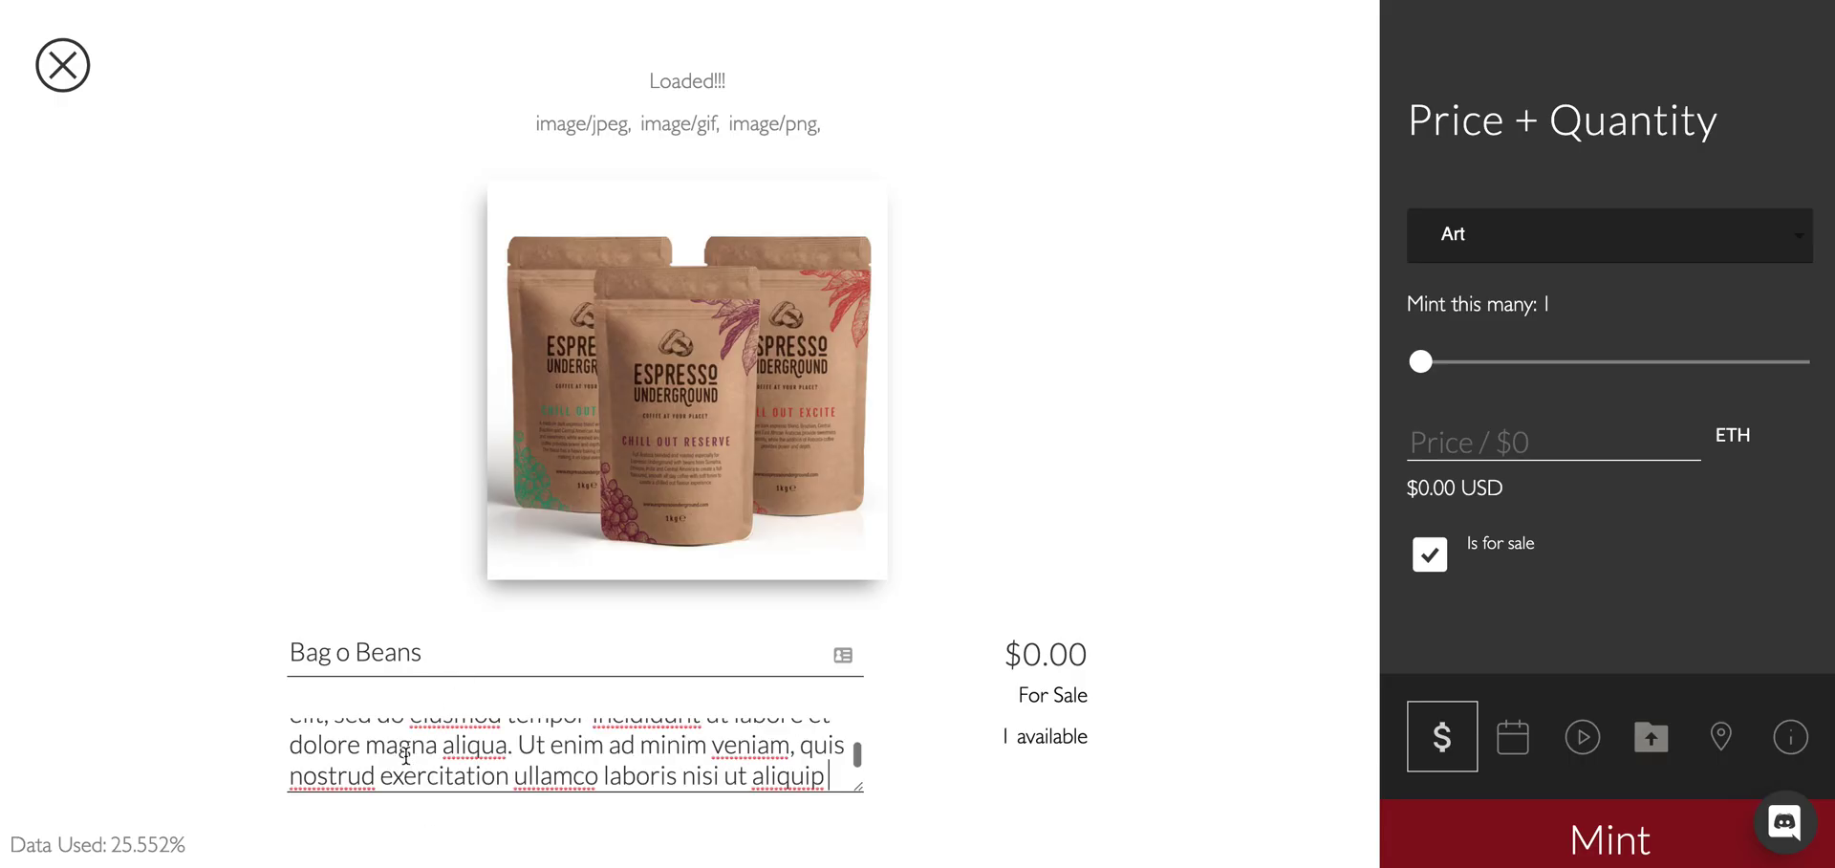
Price it at 0.1 ETH with 17 copies in the Product category.
click(1469, 455)
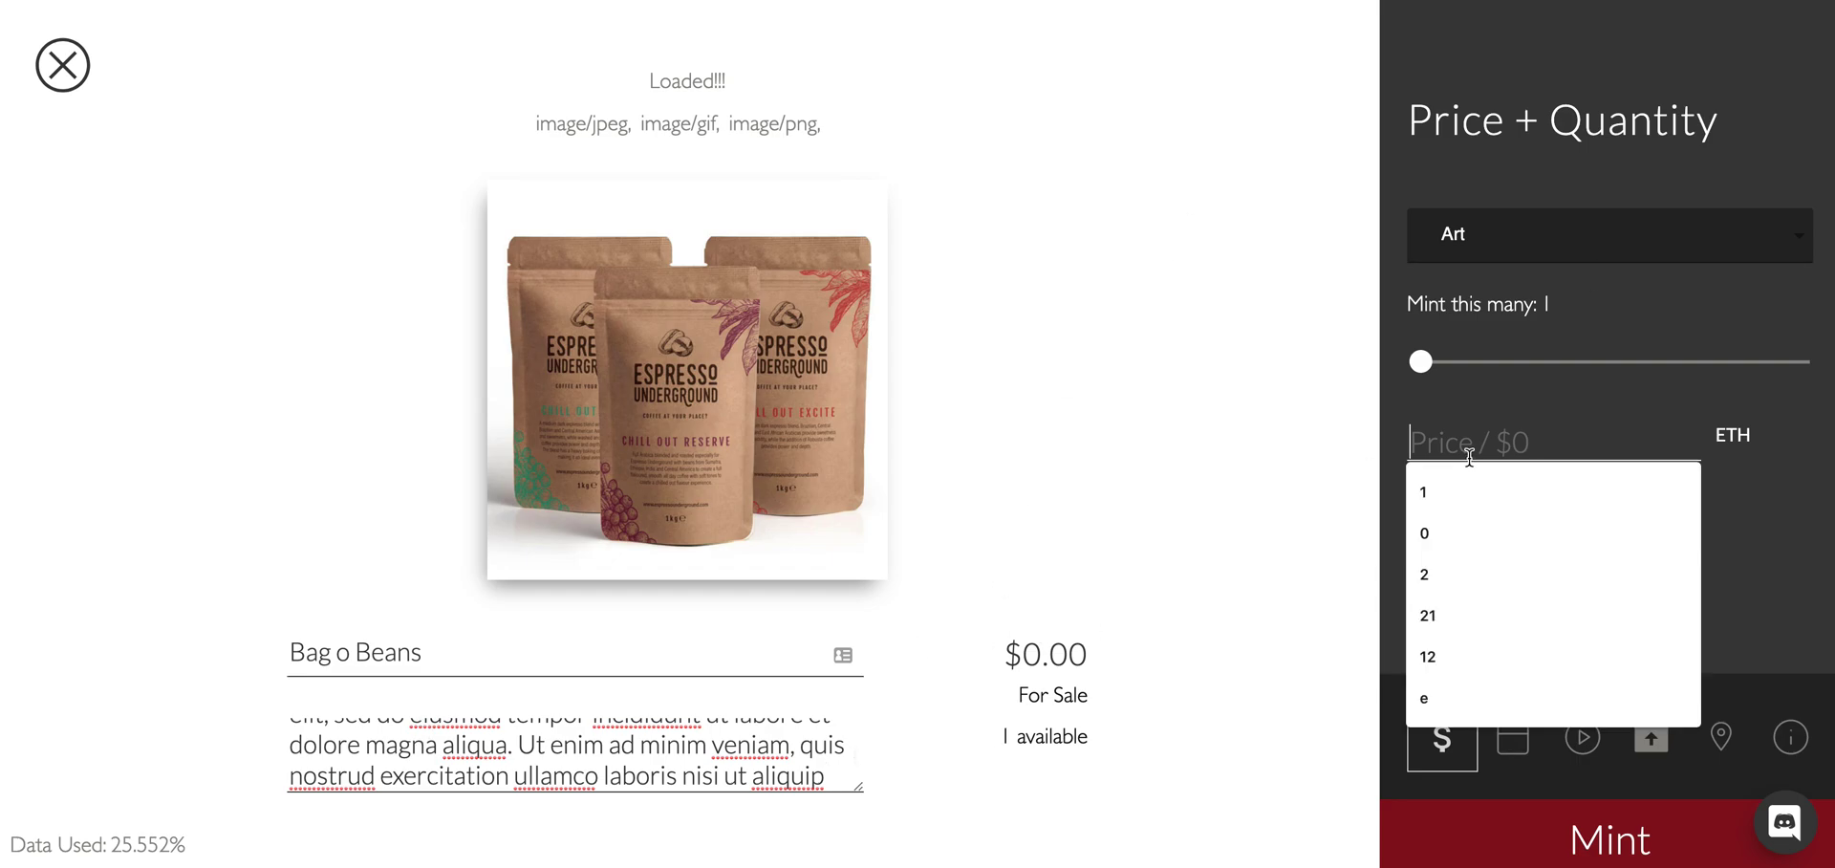
text(0.1)
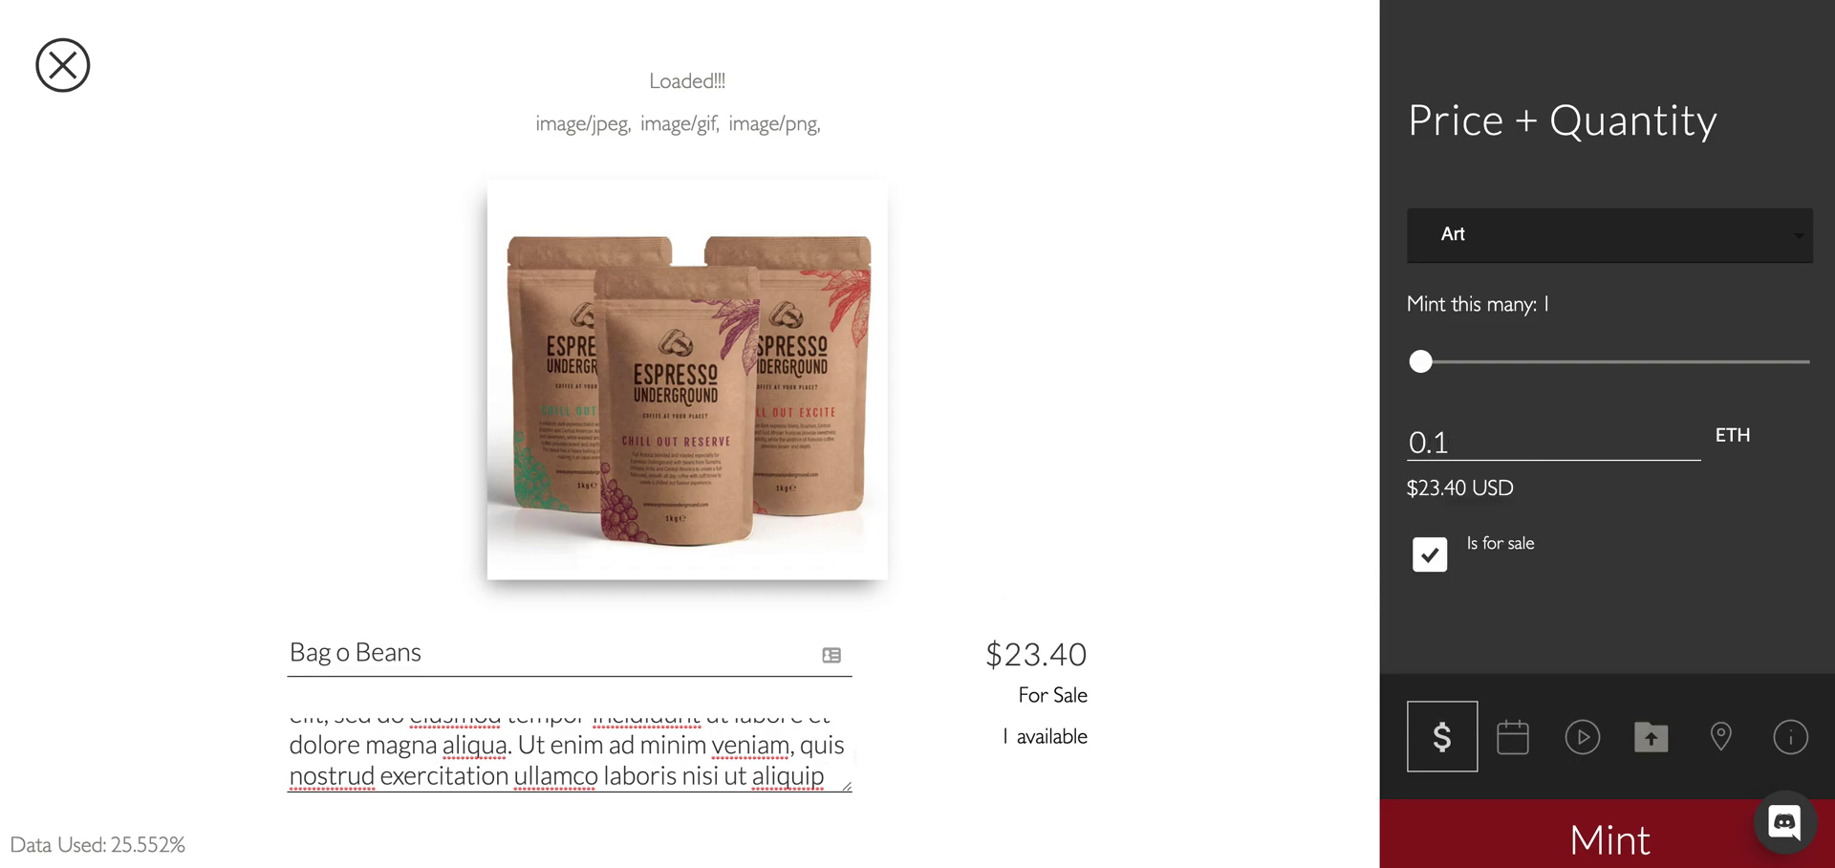
drag(1421, 361, 1672, 363)
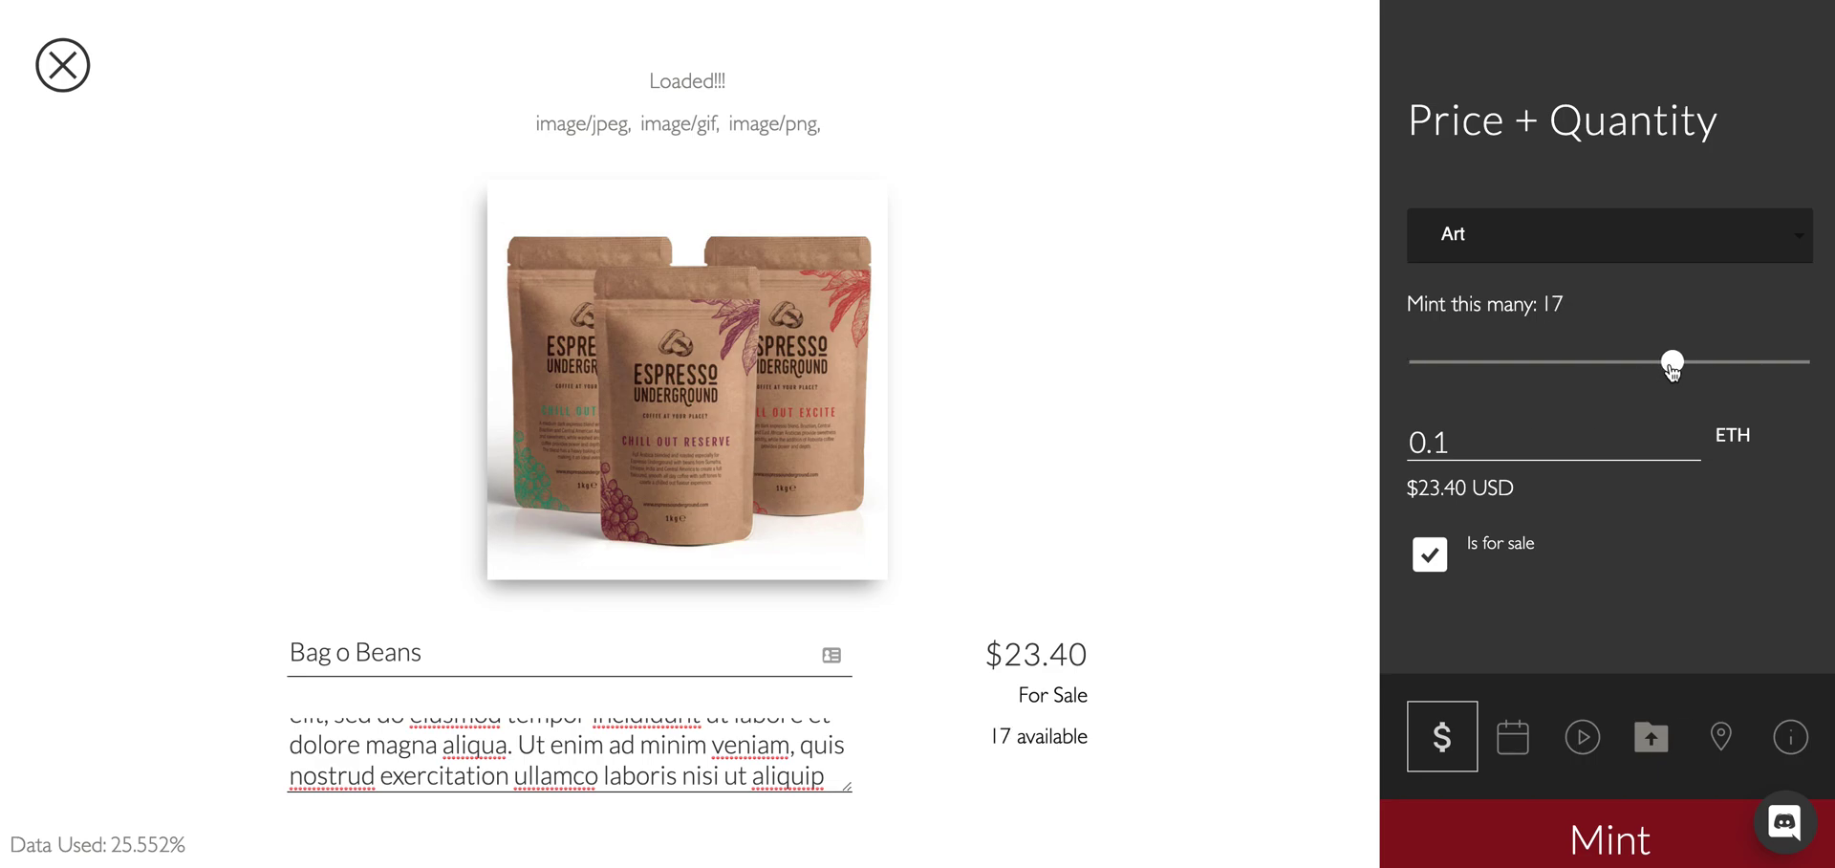
click(1592, 251)
click(1557, 447)
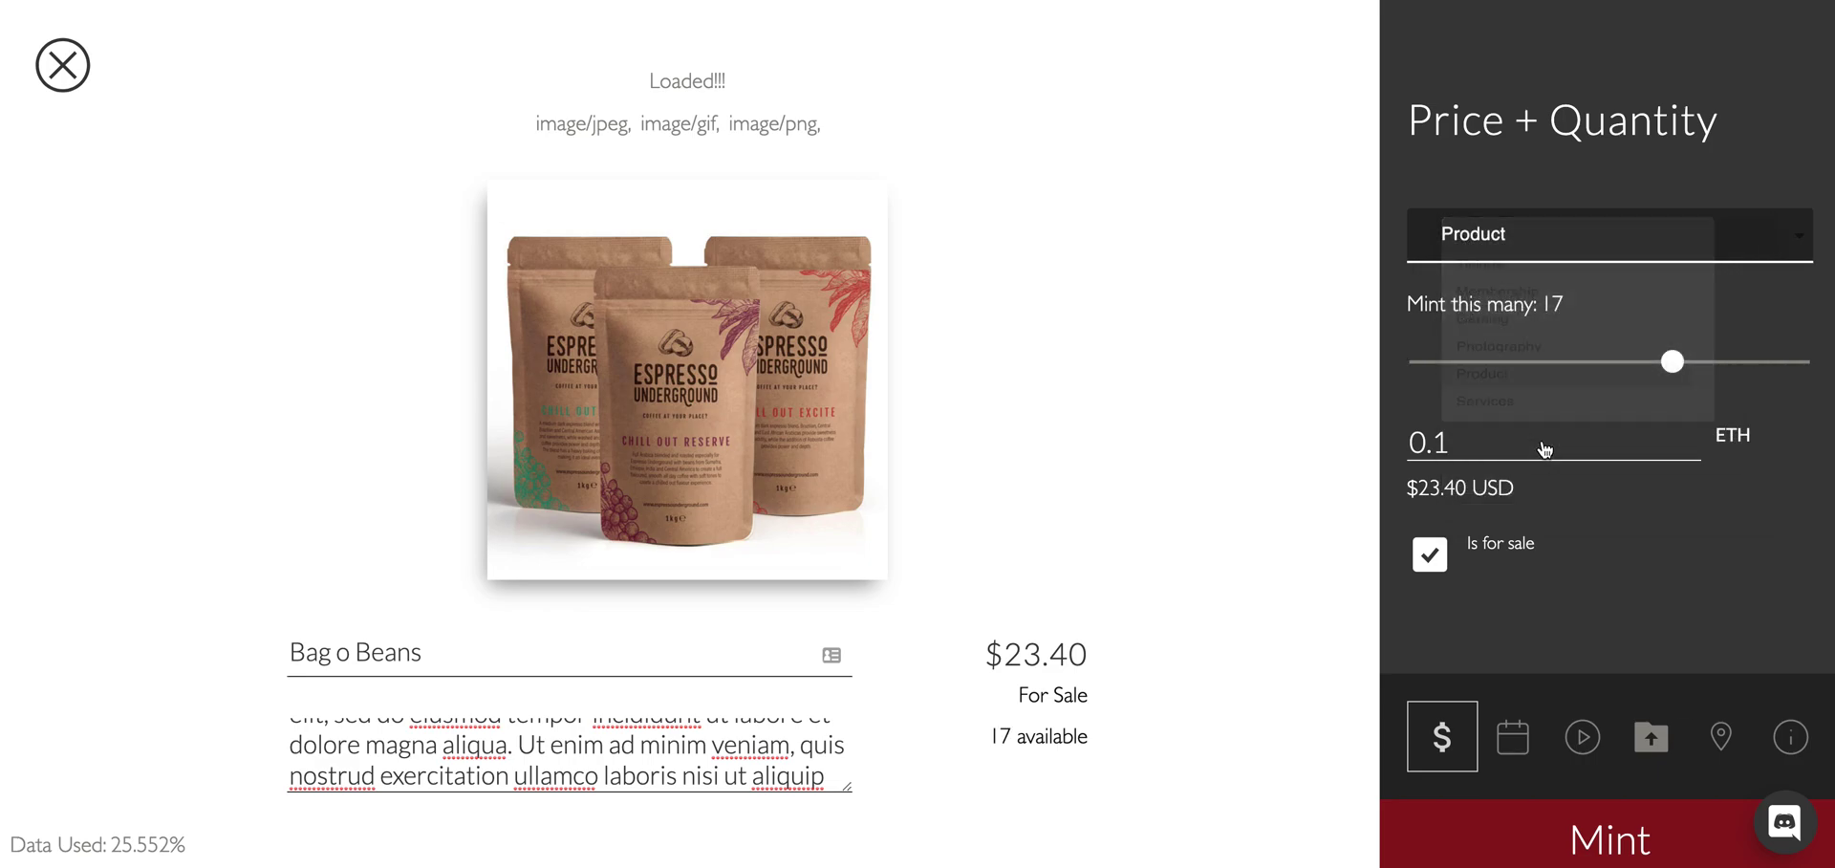
Set the token's sale date range to end on July 06.
click(1516, 755)
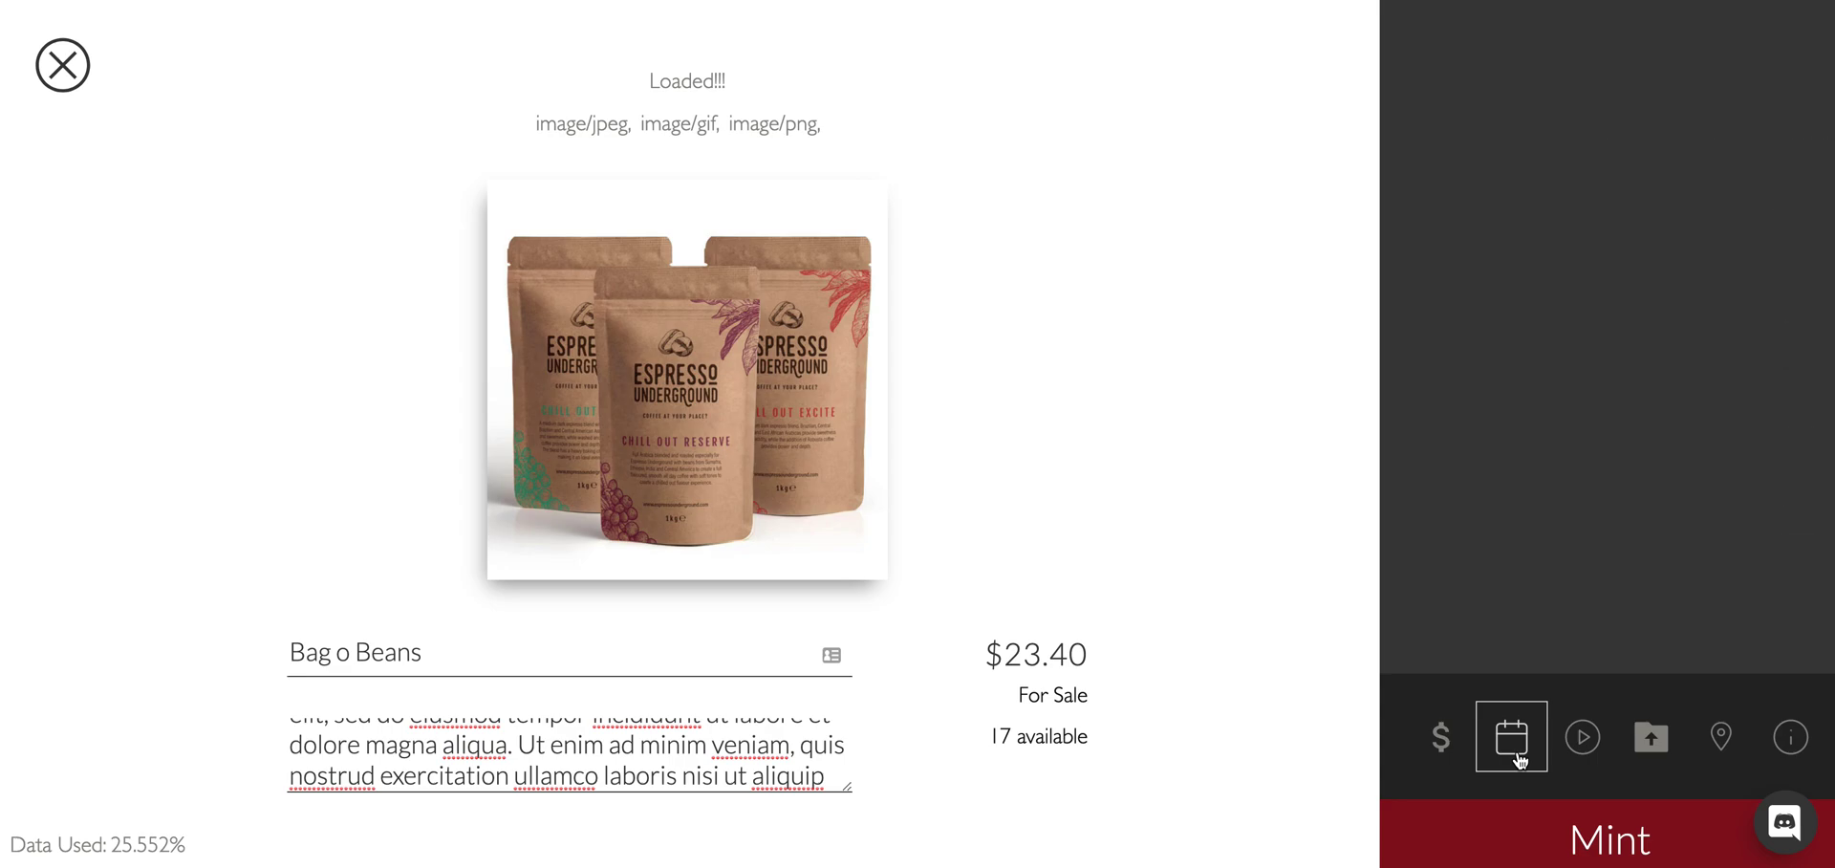
click(1581, 737)
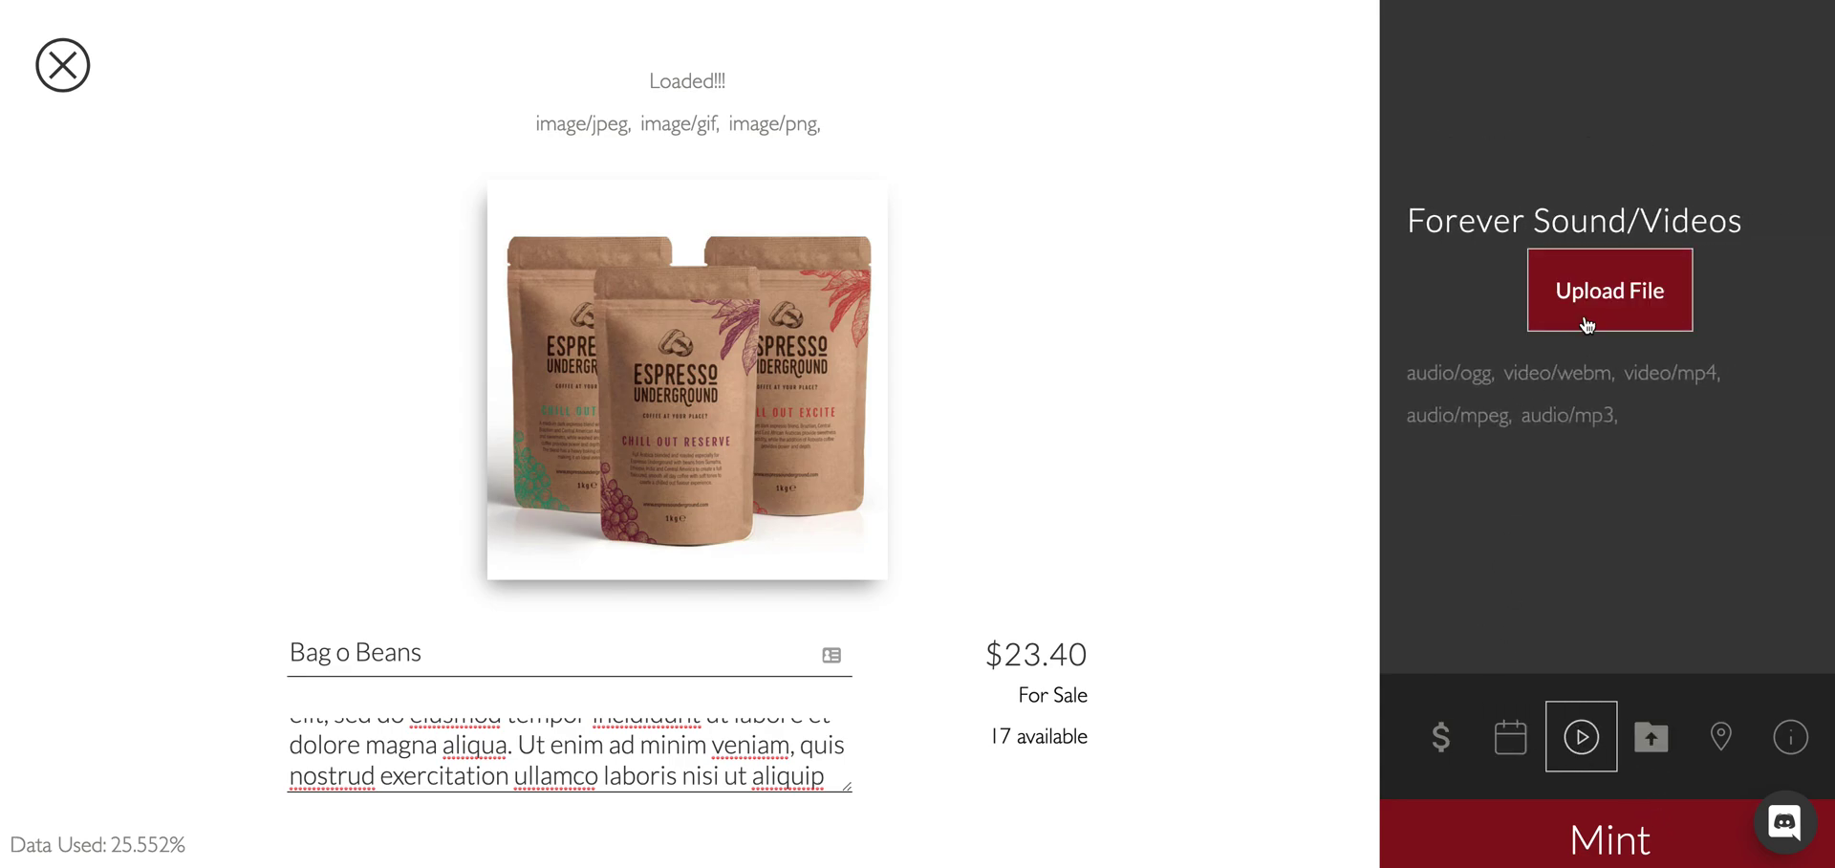
click(1511, 755)
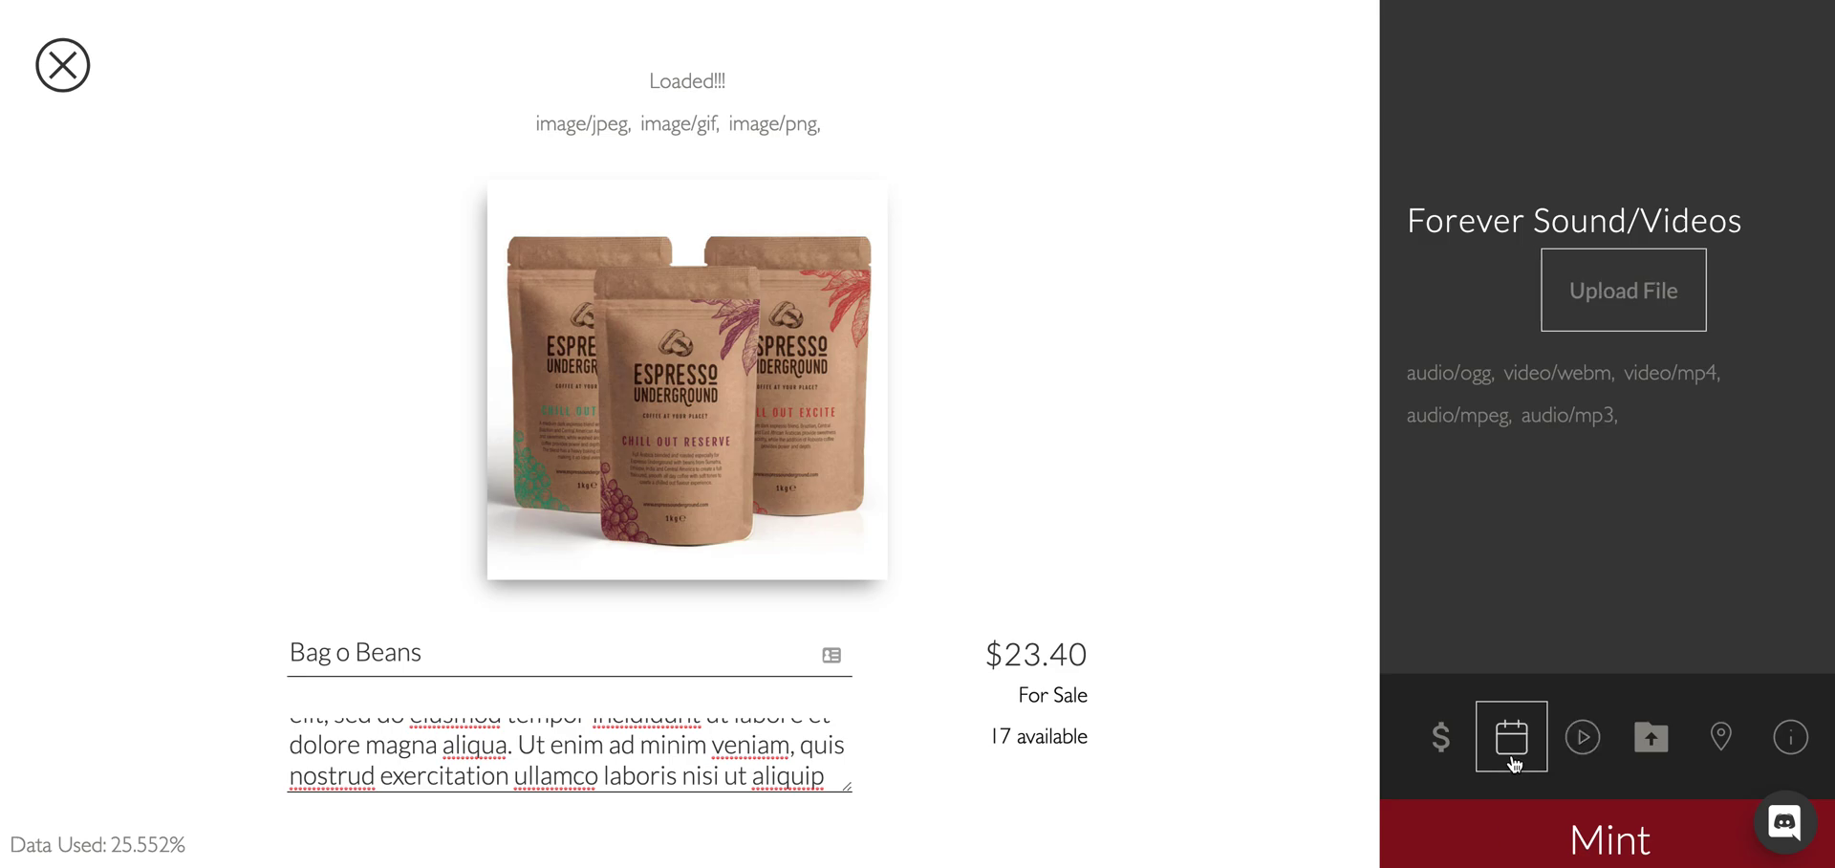
click(1600, 463)
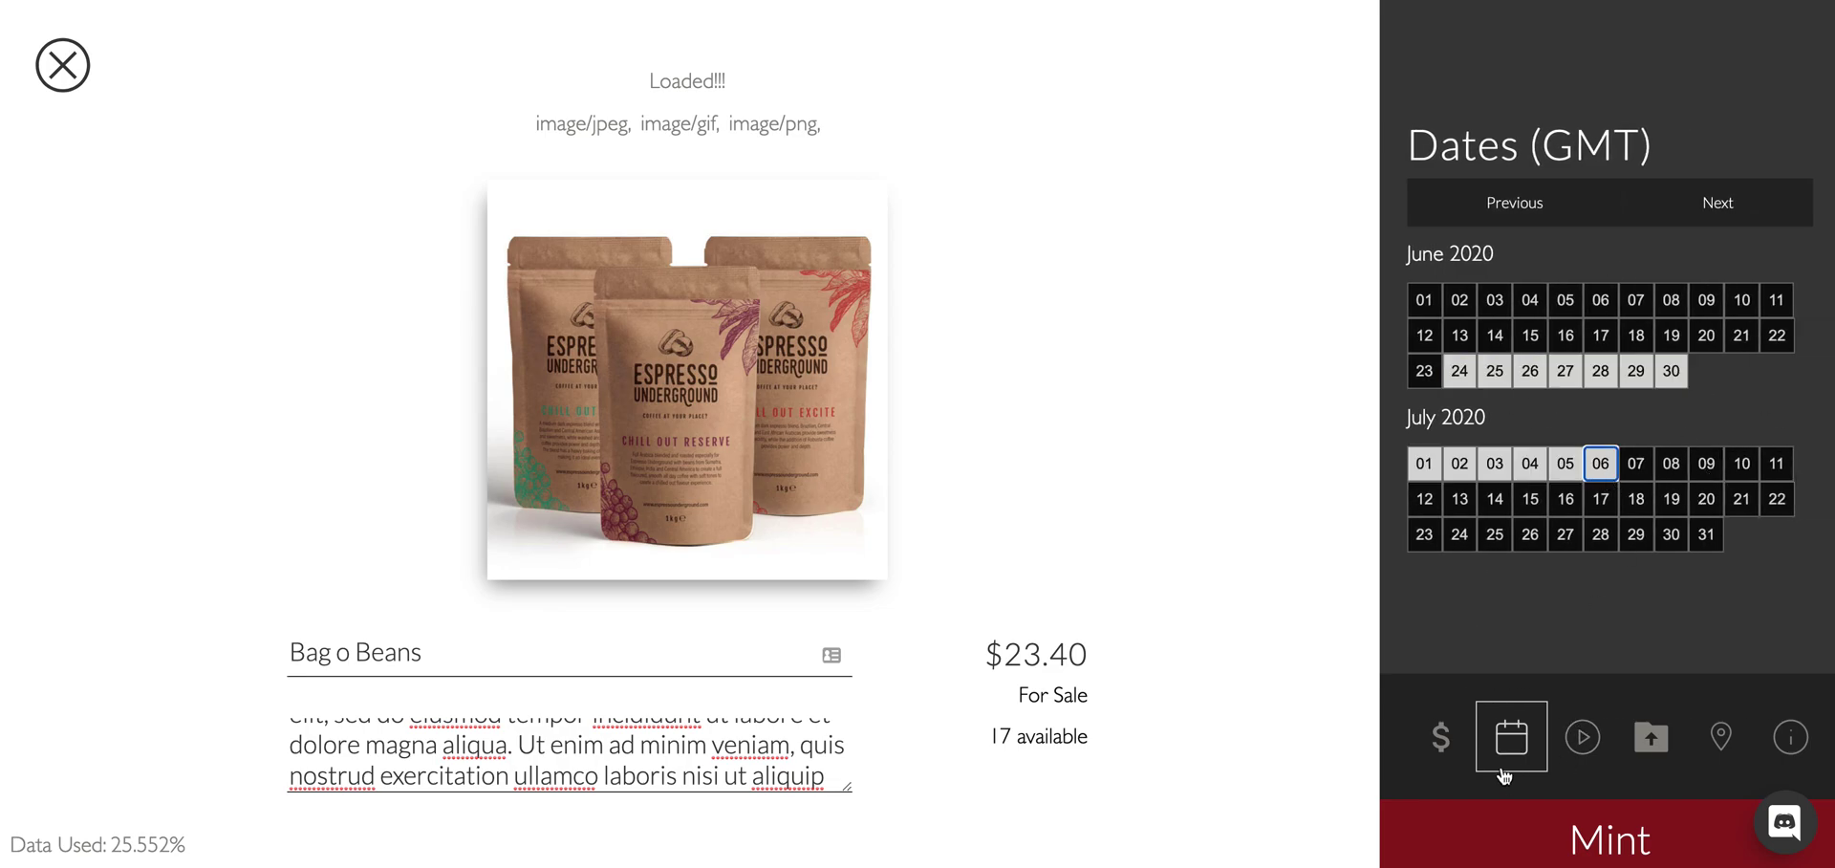
Enter berlin as the token's location.
click(1719, 736)
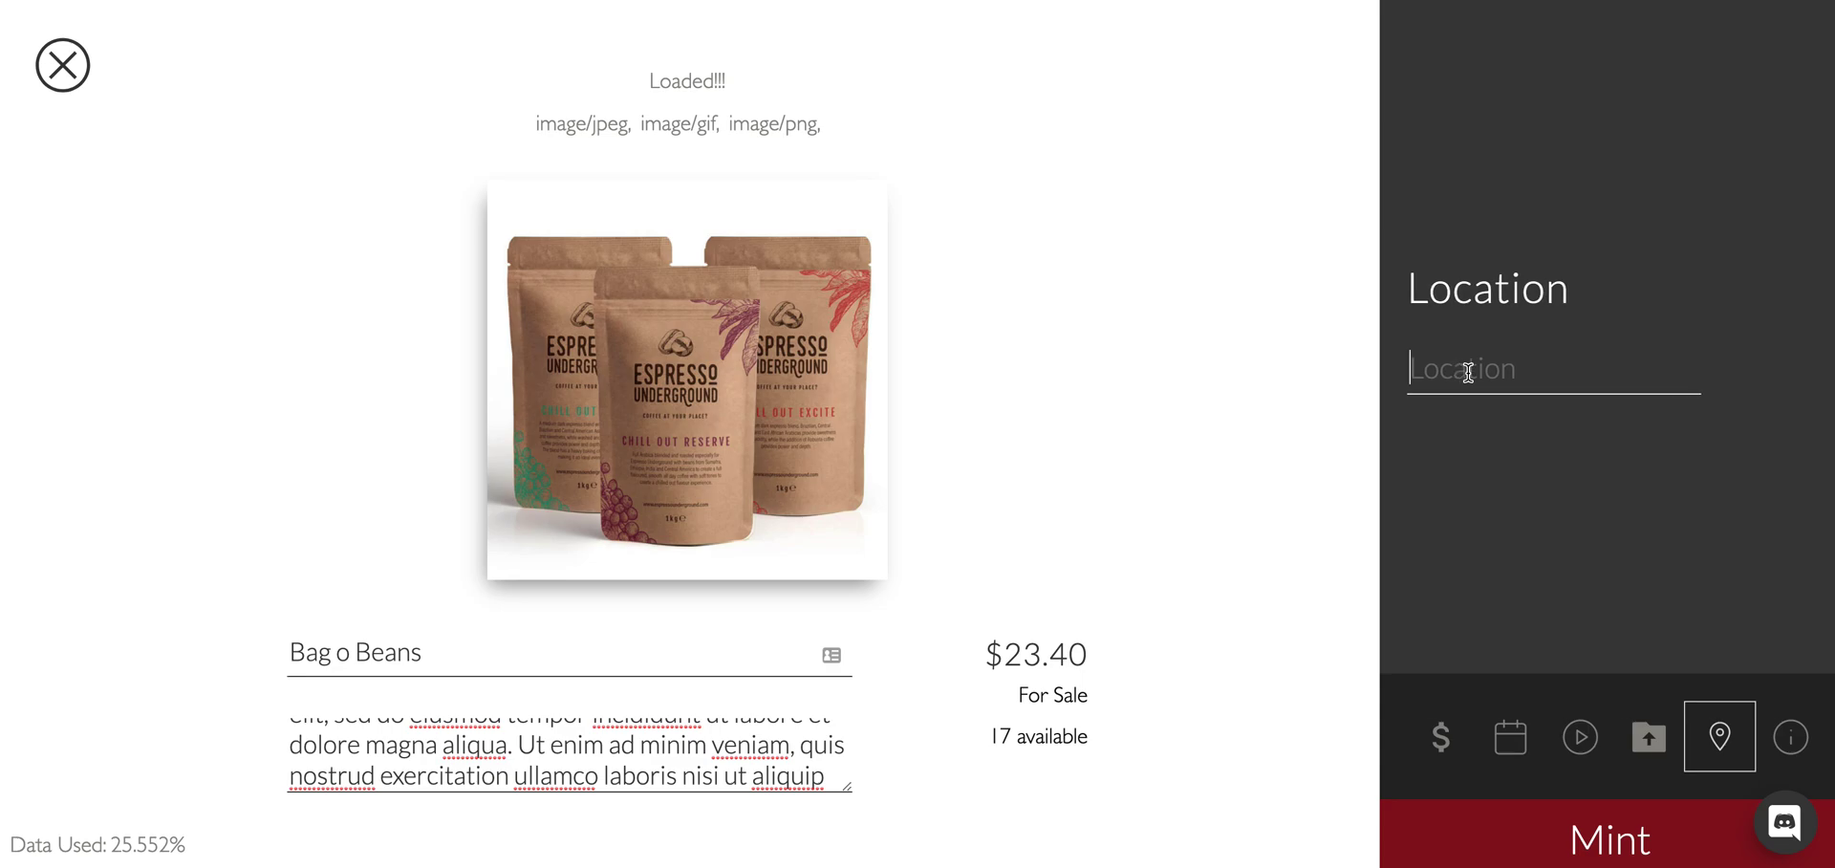
text(berlin)
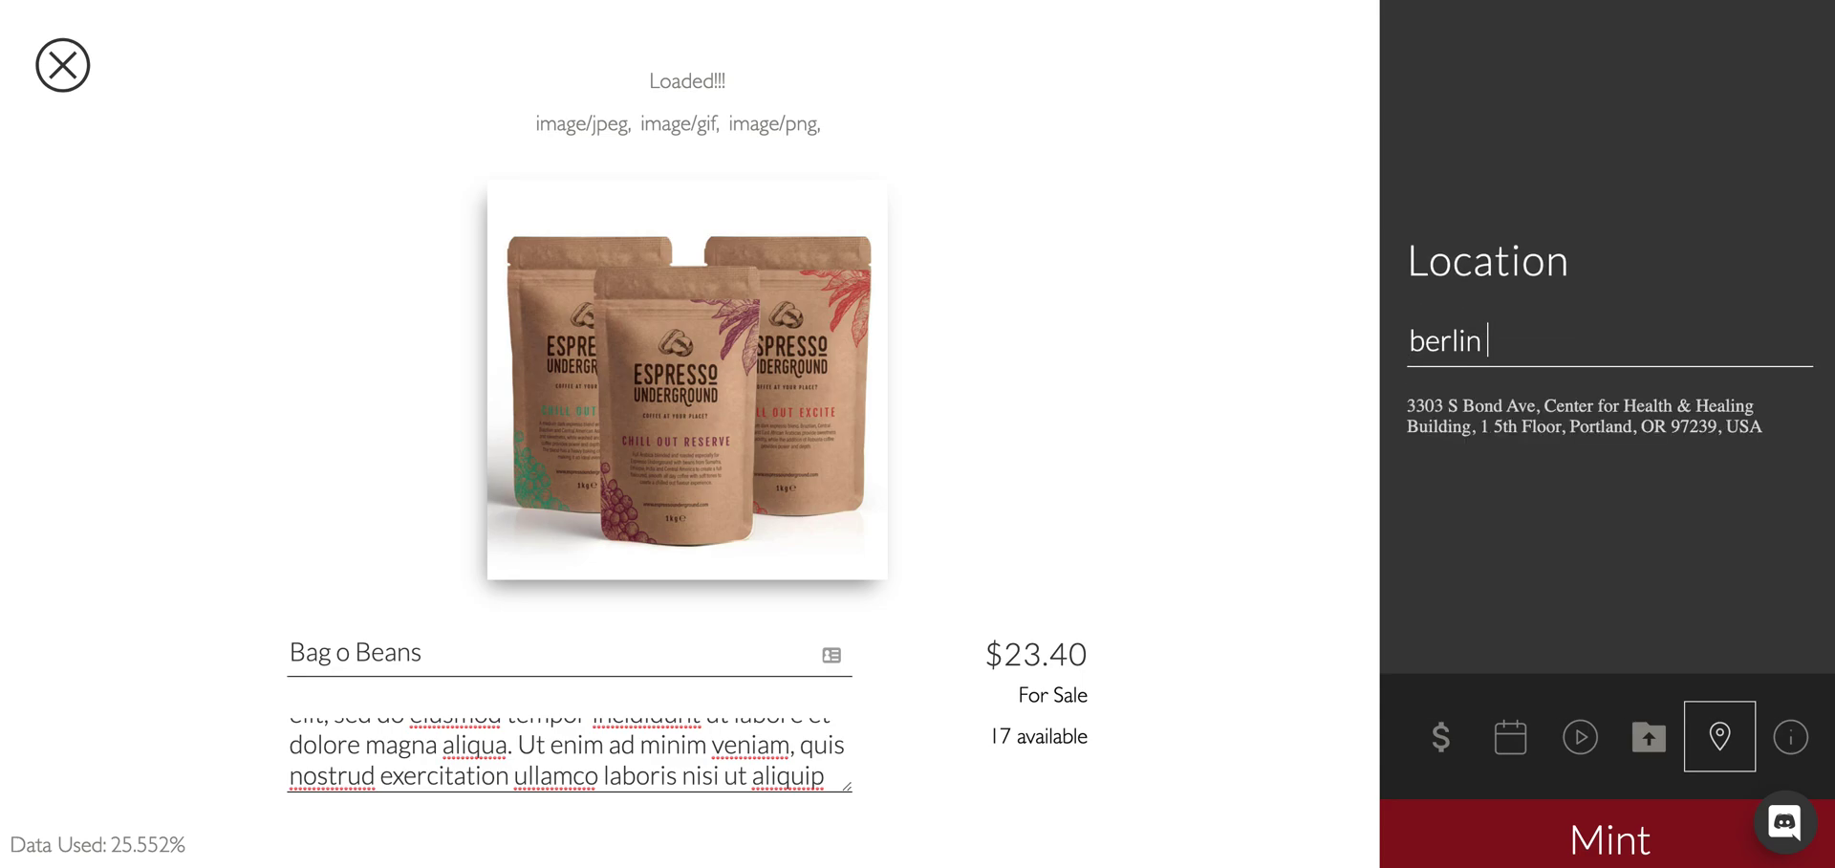
scroll(1737, 743, right, 3)
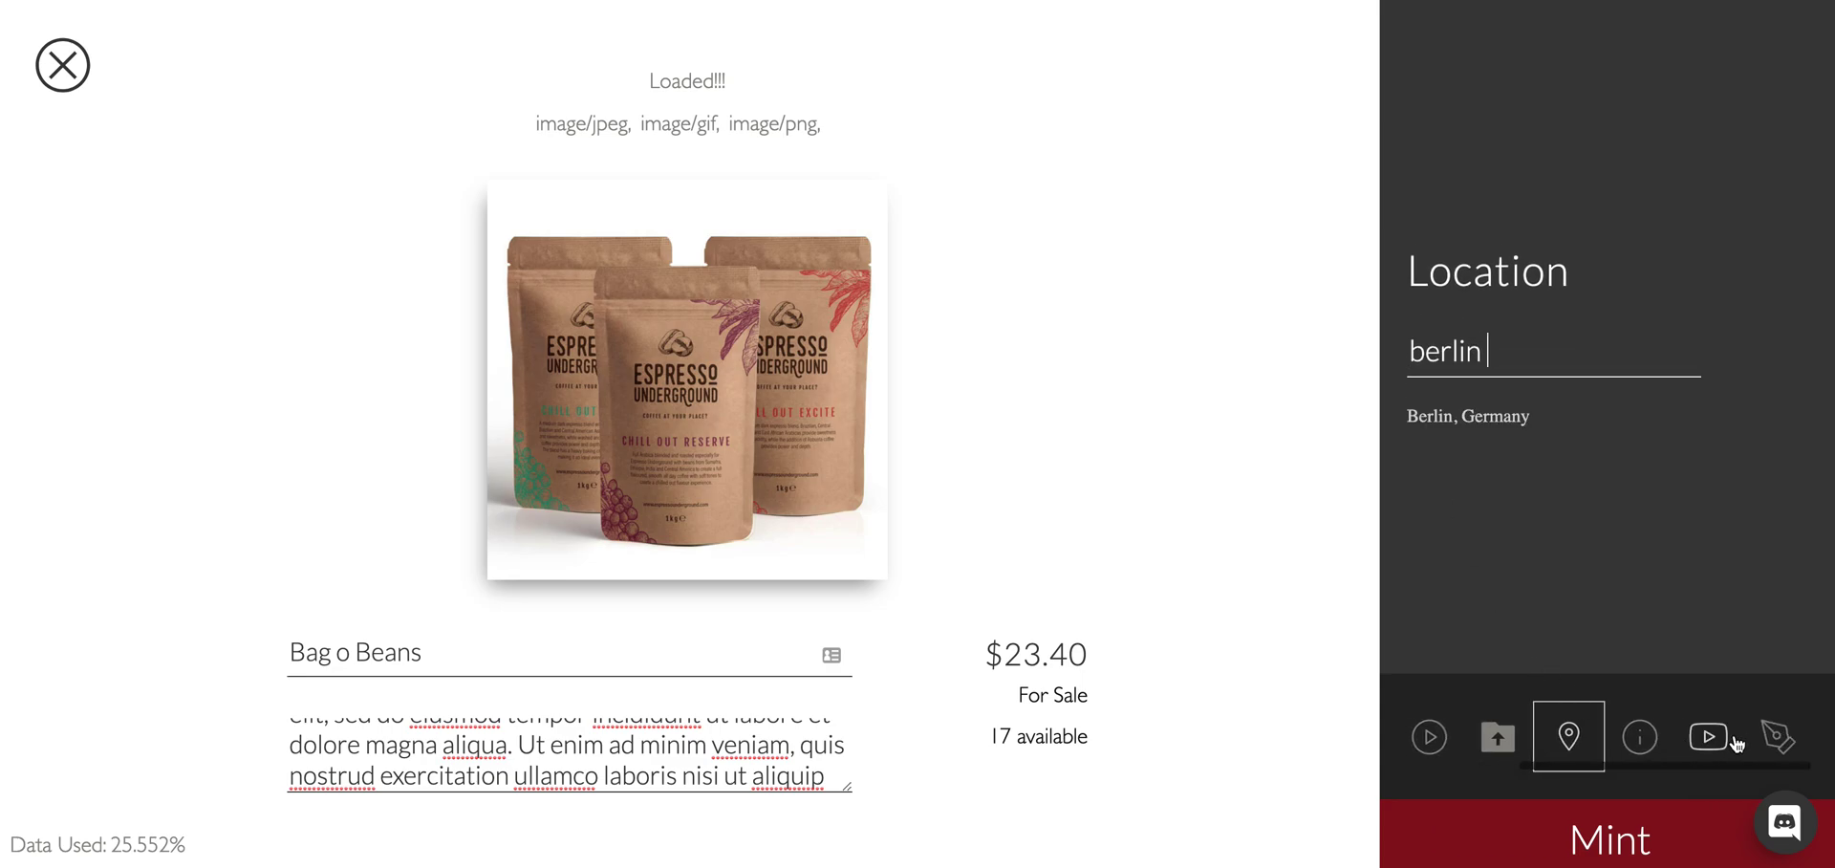
click(1704, 741)
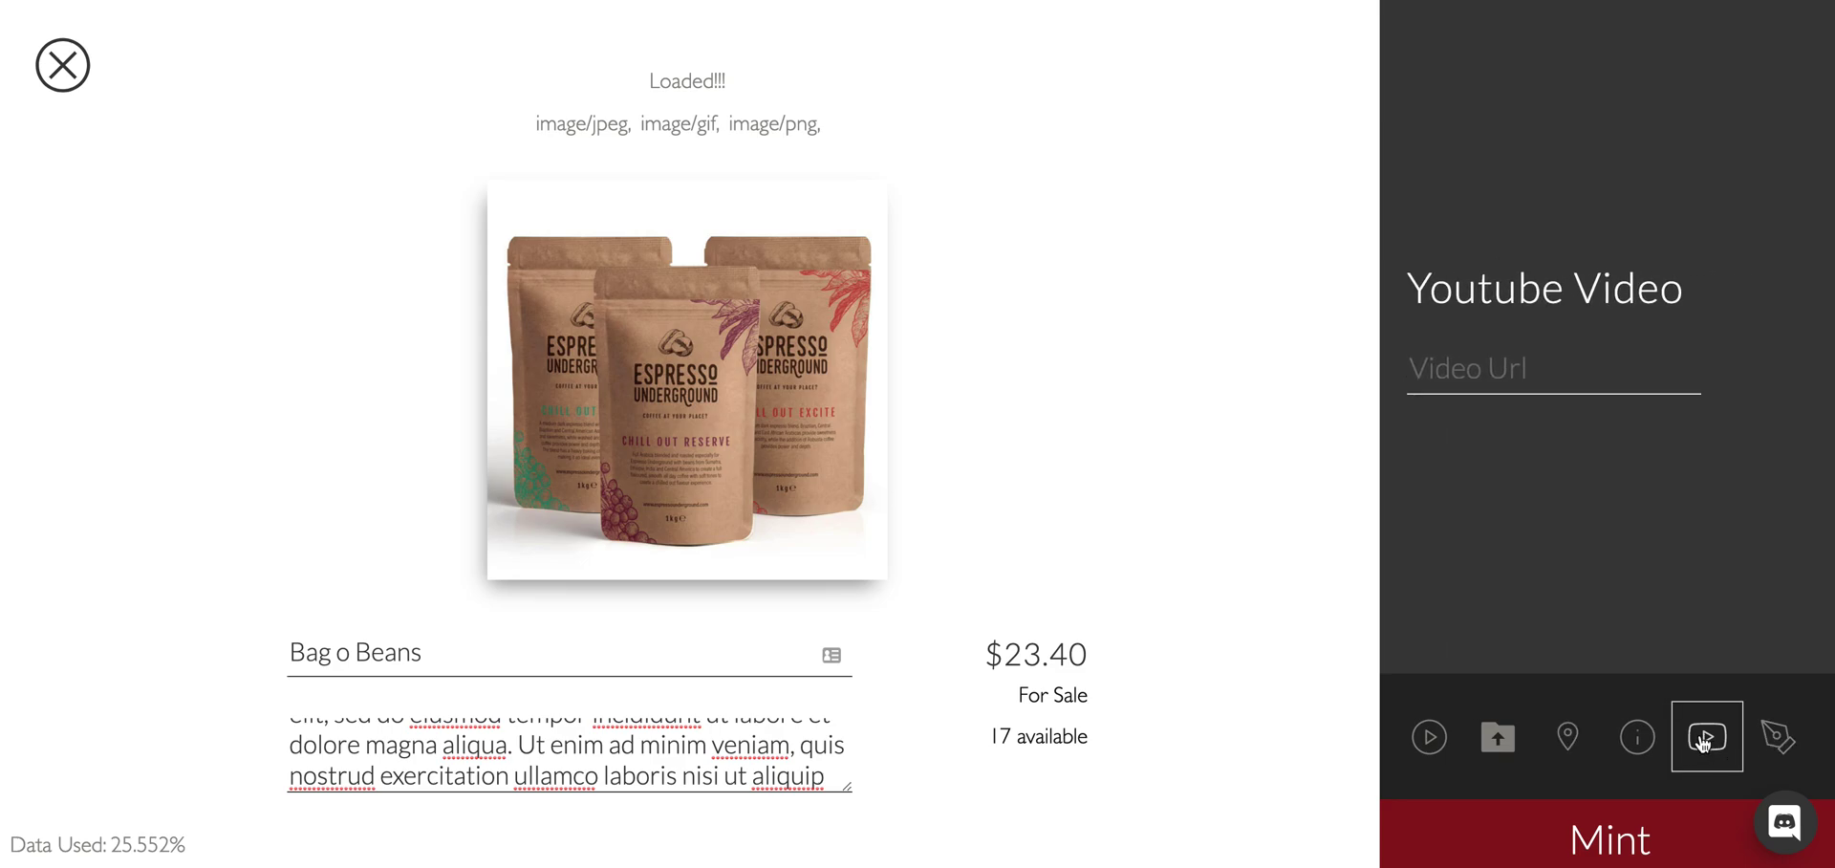
Add a custom attribute with key 'rare' and value 'beans'.
click(1776, 737)
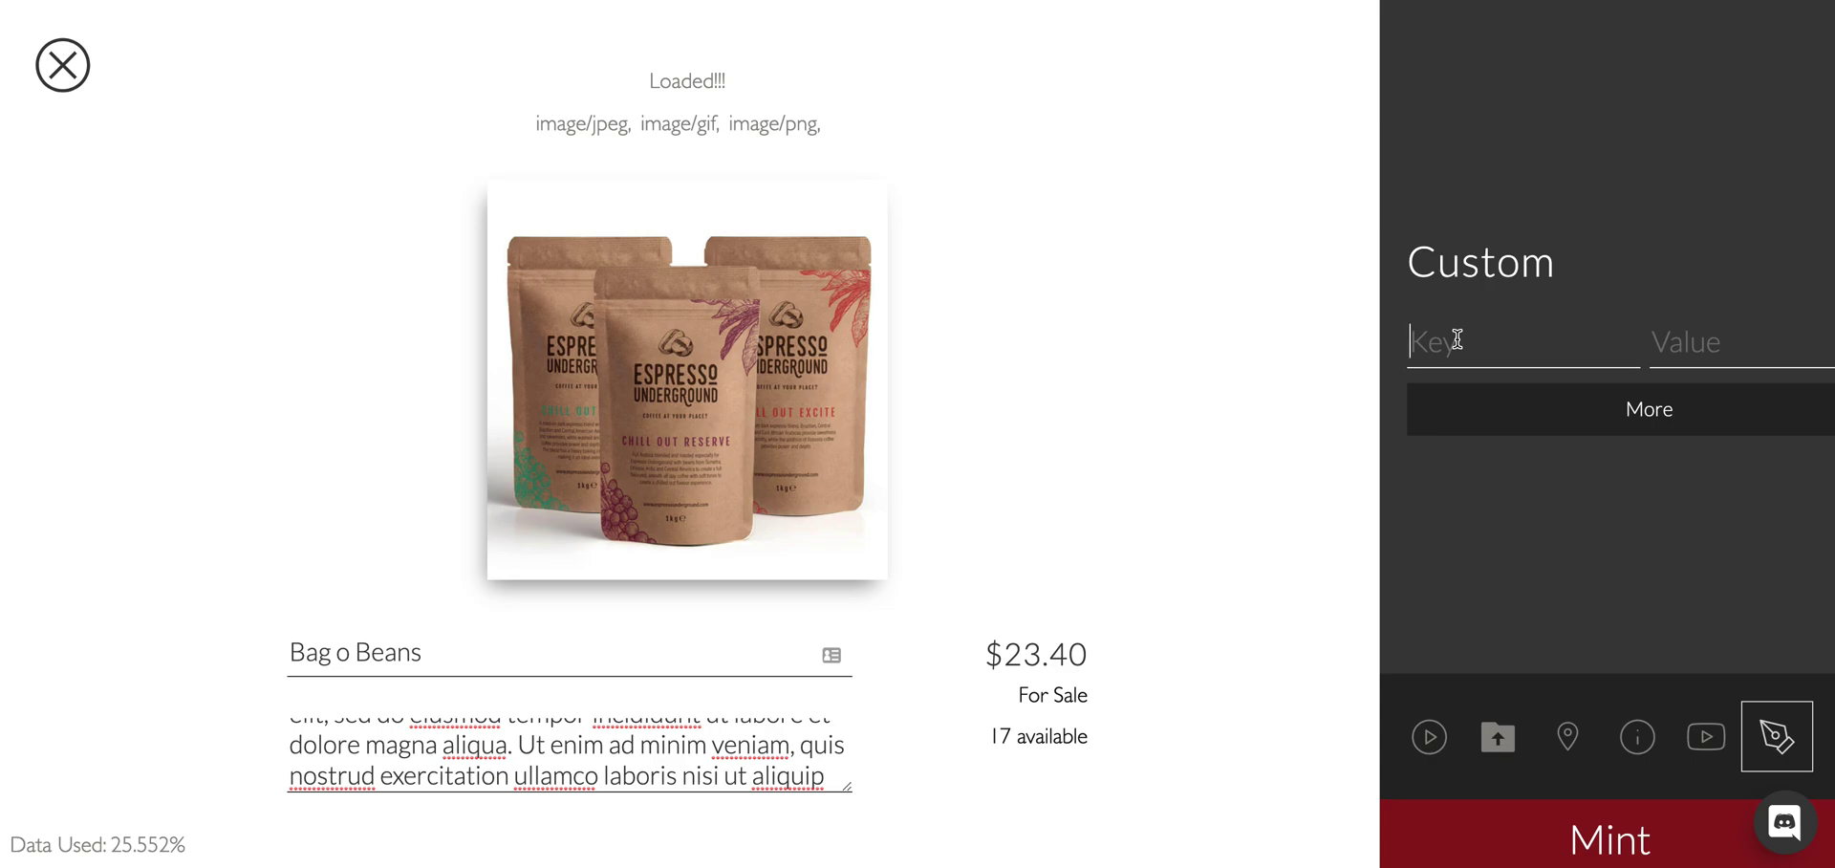
text(rare)
click(1705, 324)
text(beans)
Mint the Bag o Beans token and approve the transaction in MetaMask.
click(1615, 843)
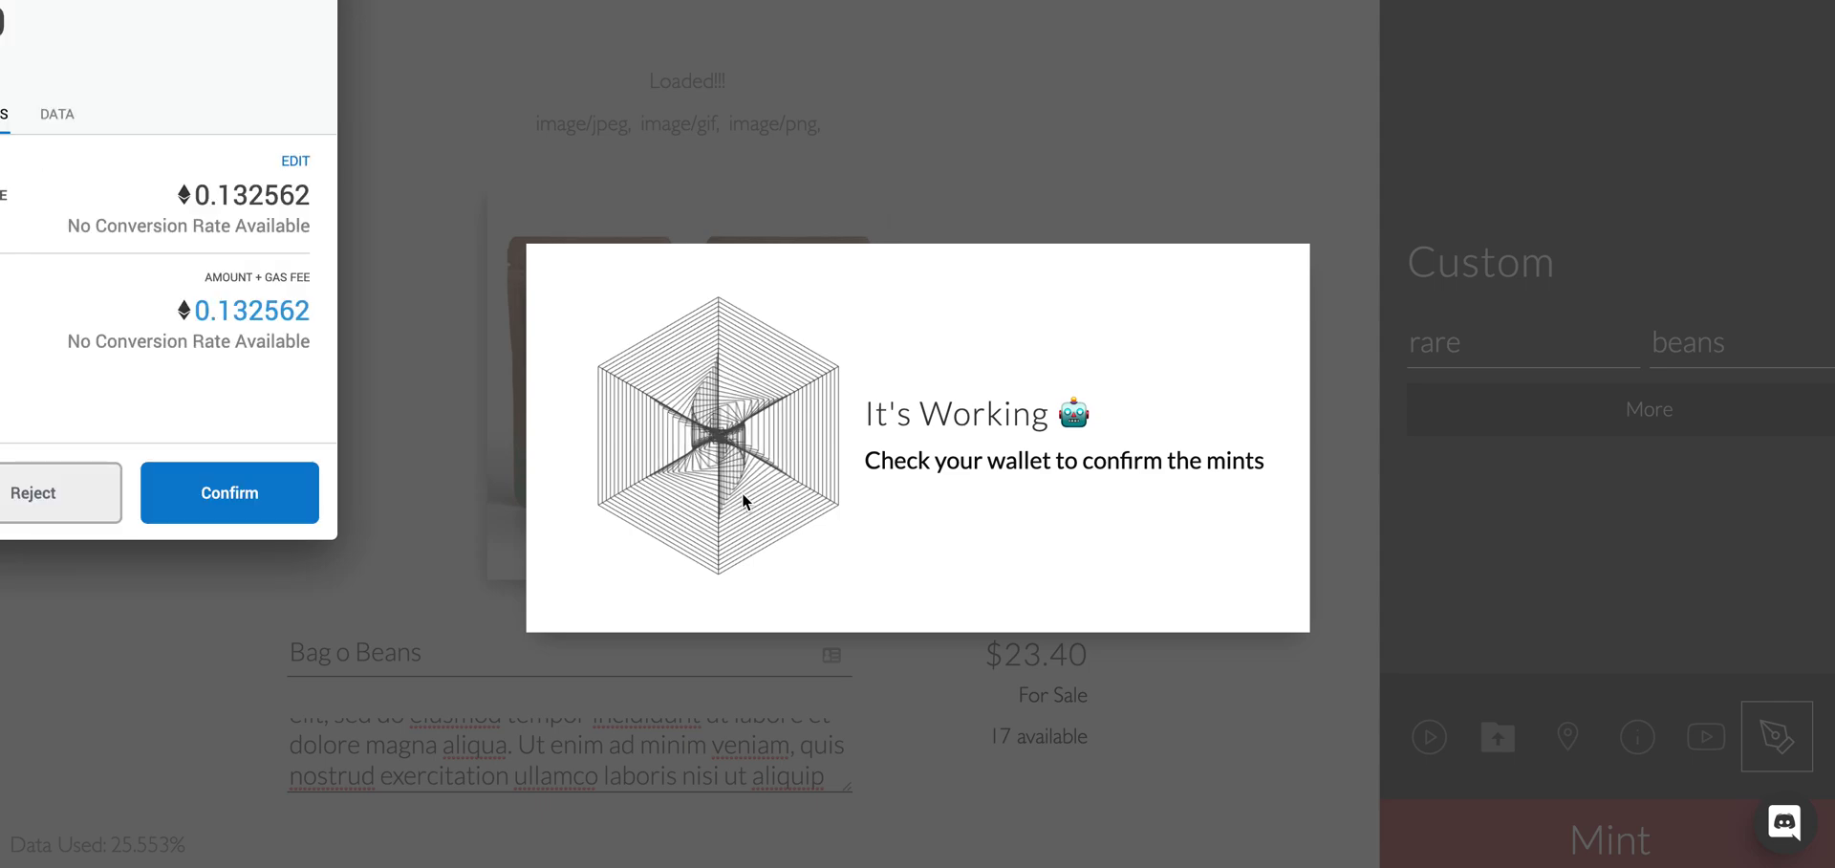
click(254, 495)
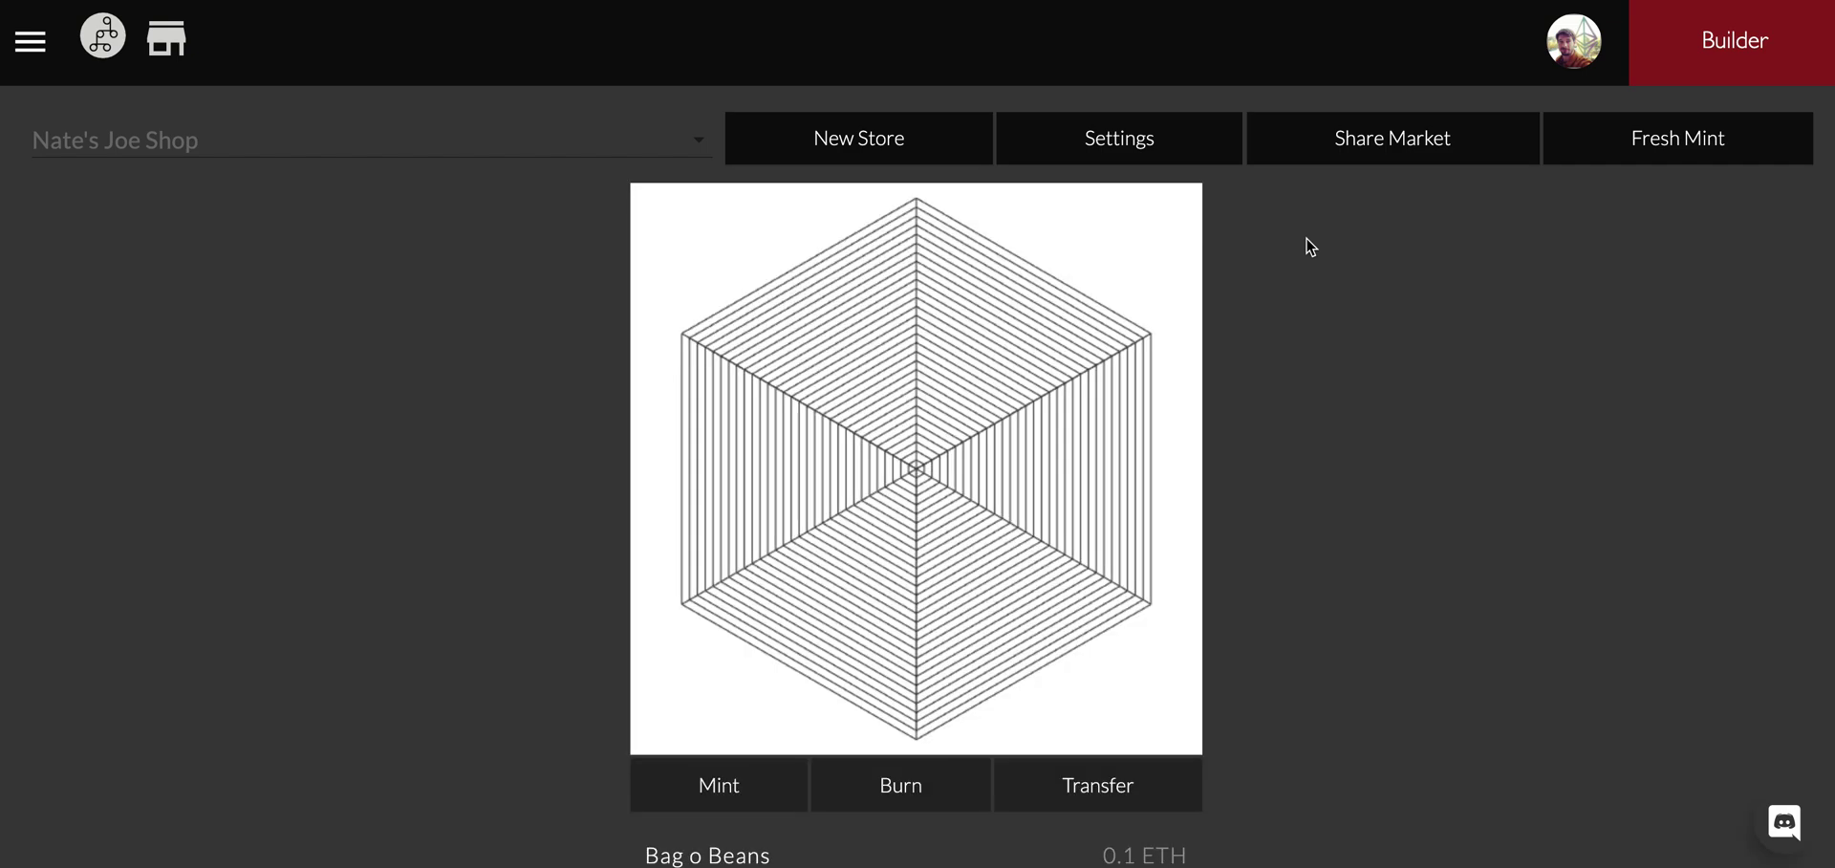
scroll(1071, 536, down, 3)
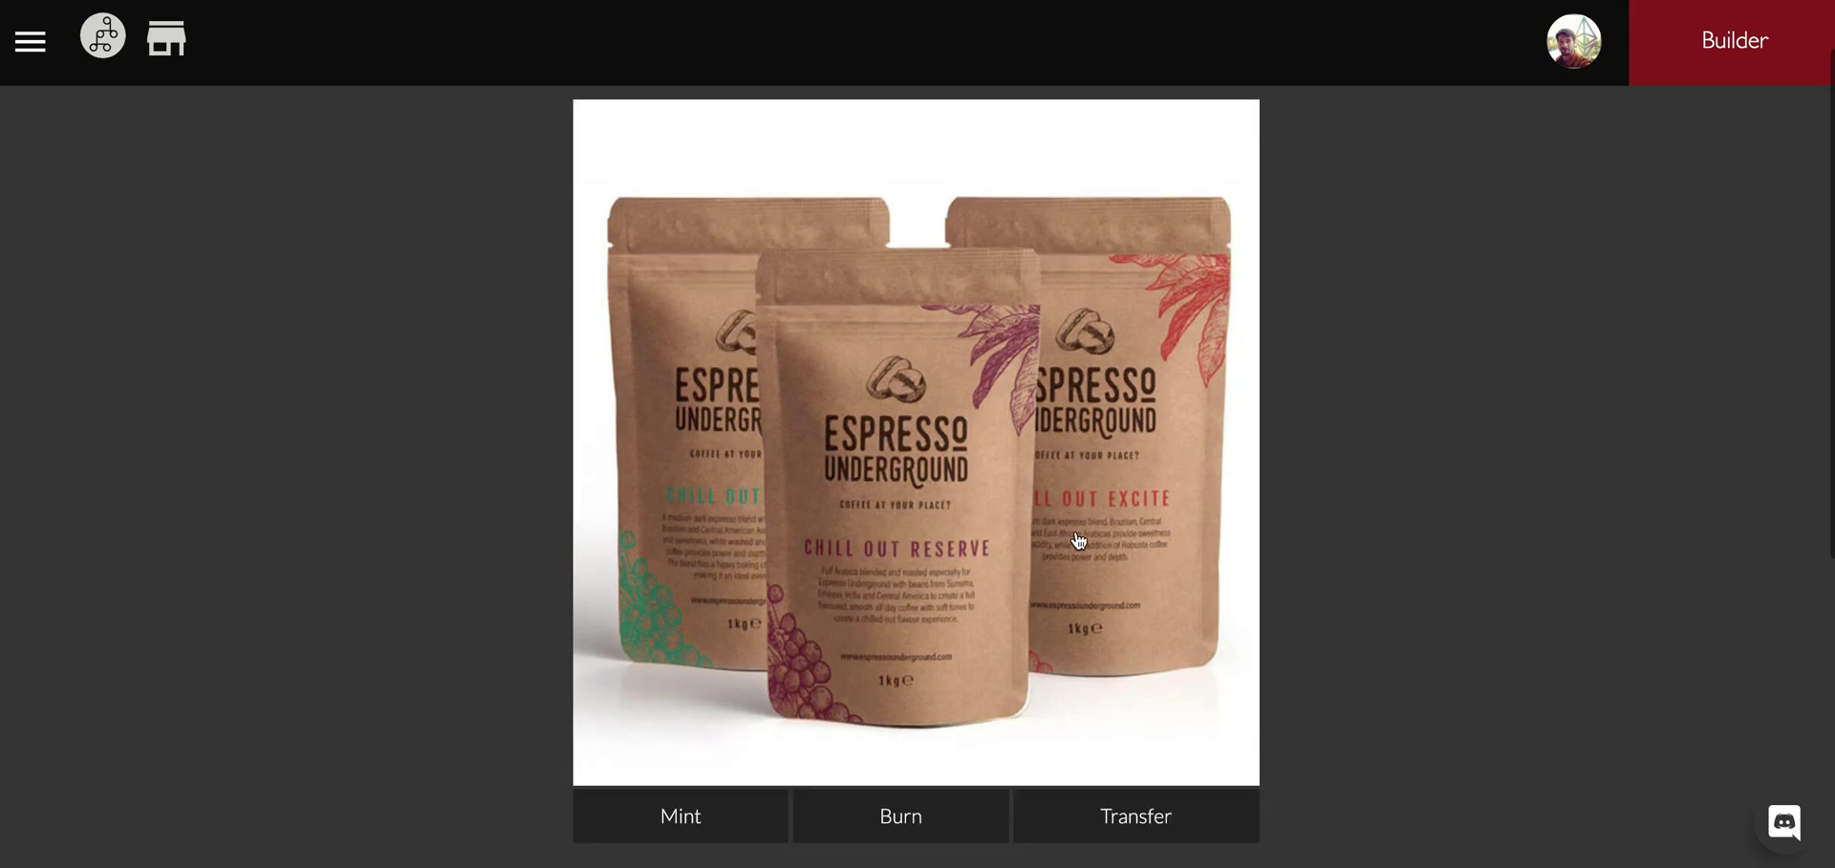
scroll(1064, 544, up, 3)
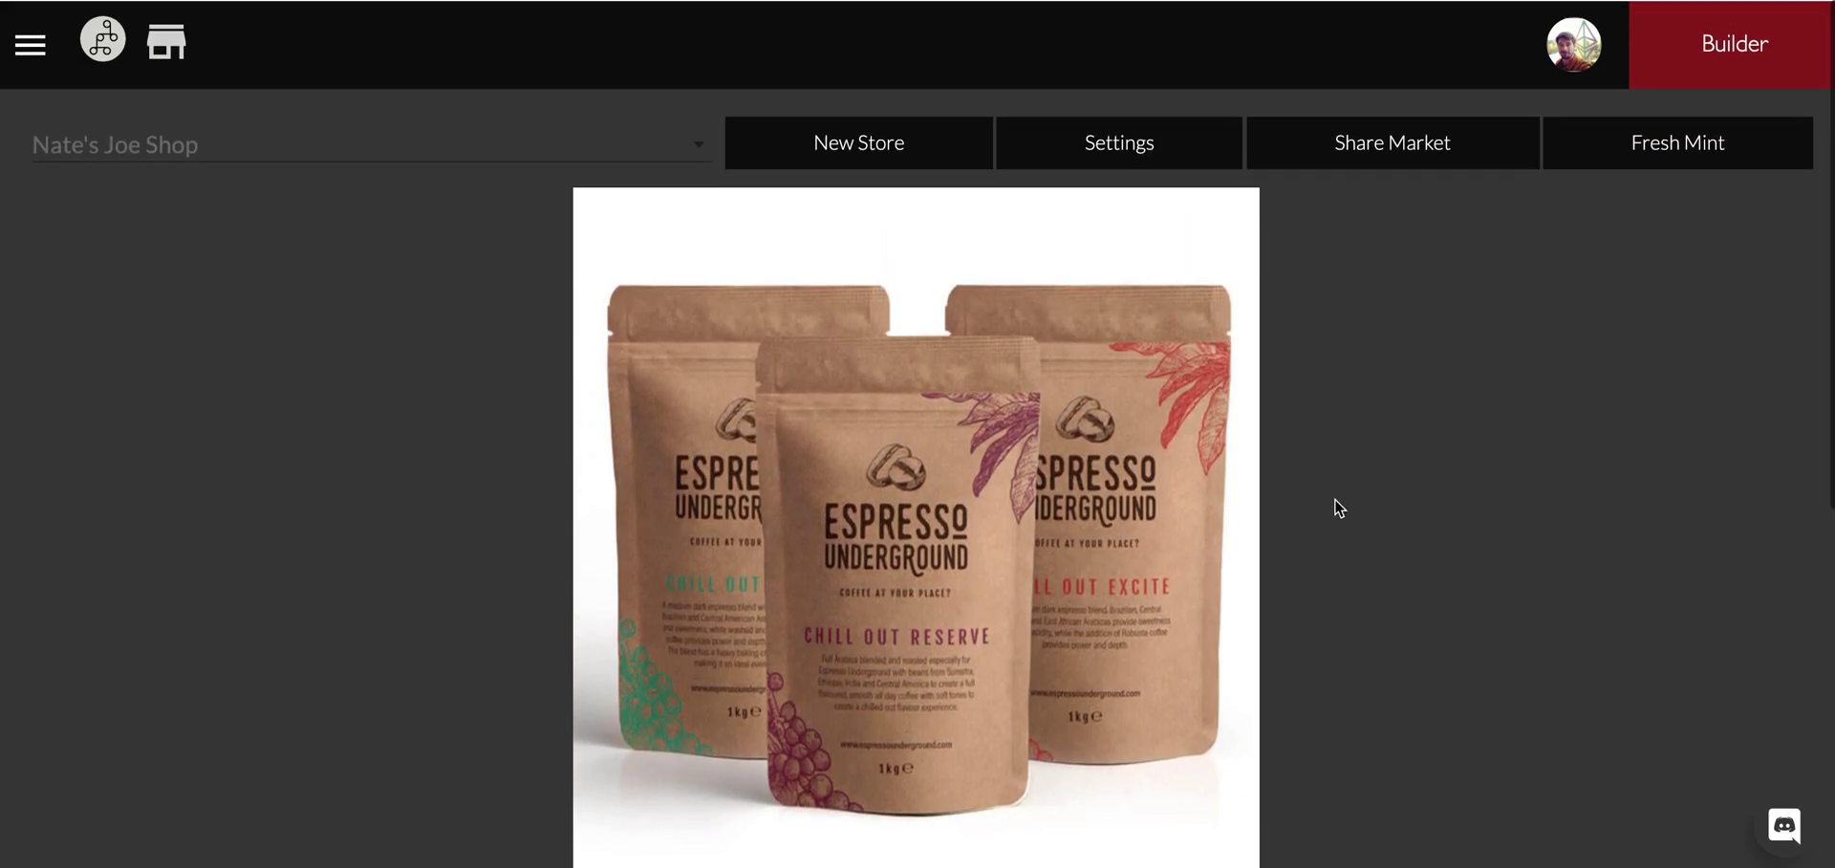
Start a new token and upload the café photo as its main image.
click(1630, 161)
click(656, 299)
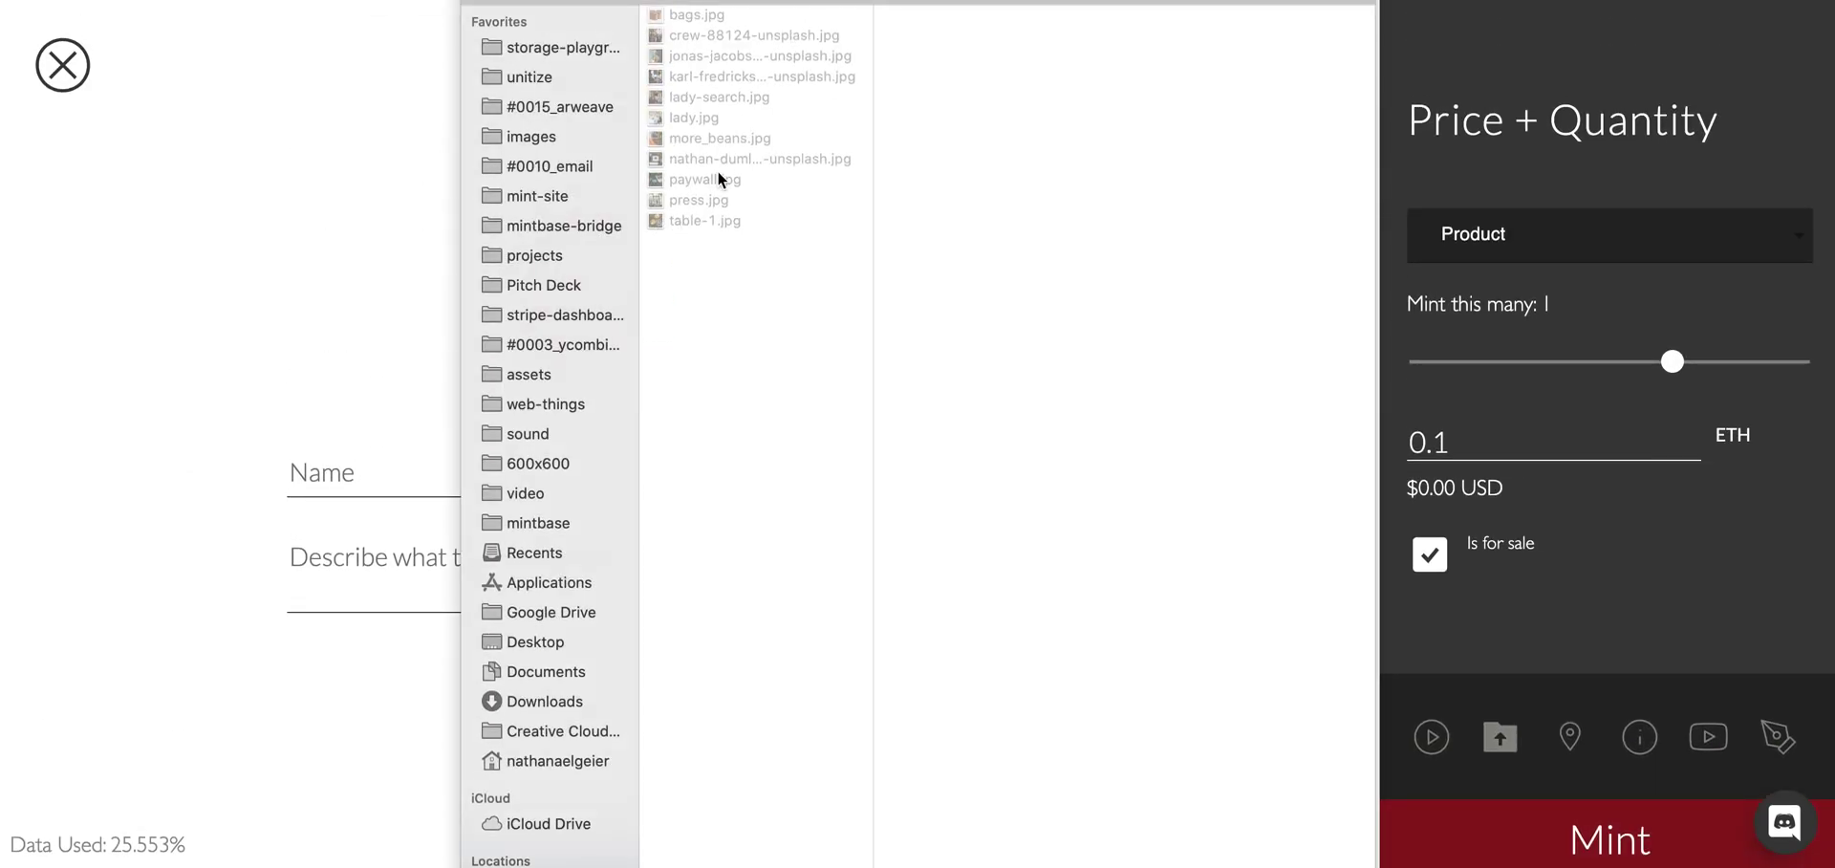
click(724, 157)
key(Up)
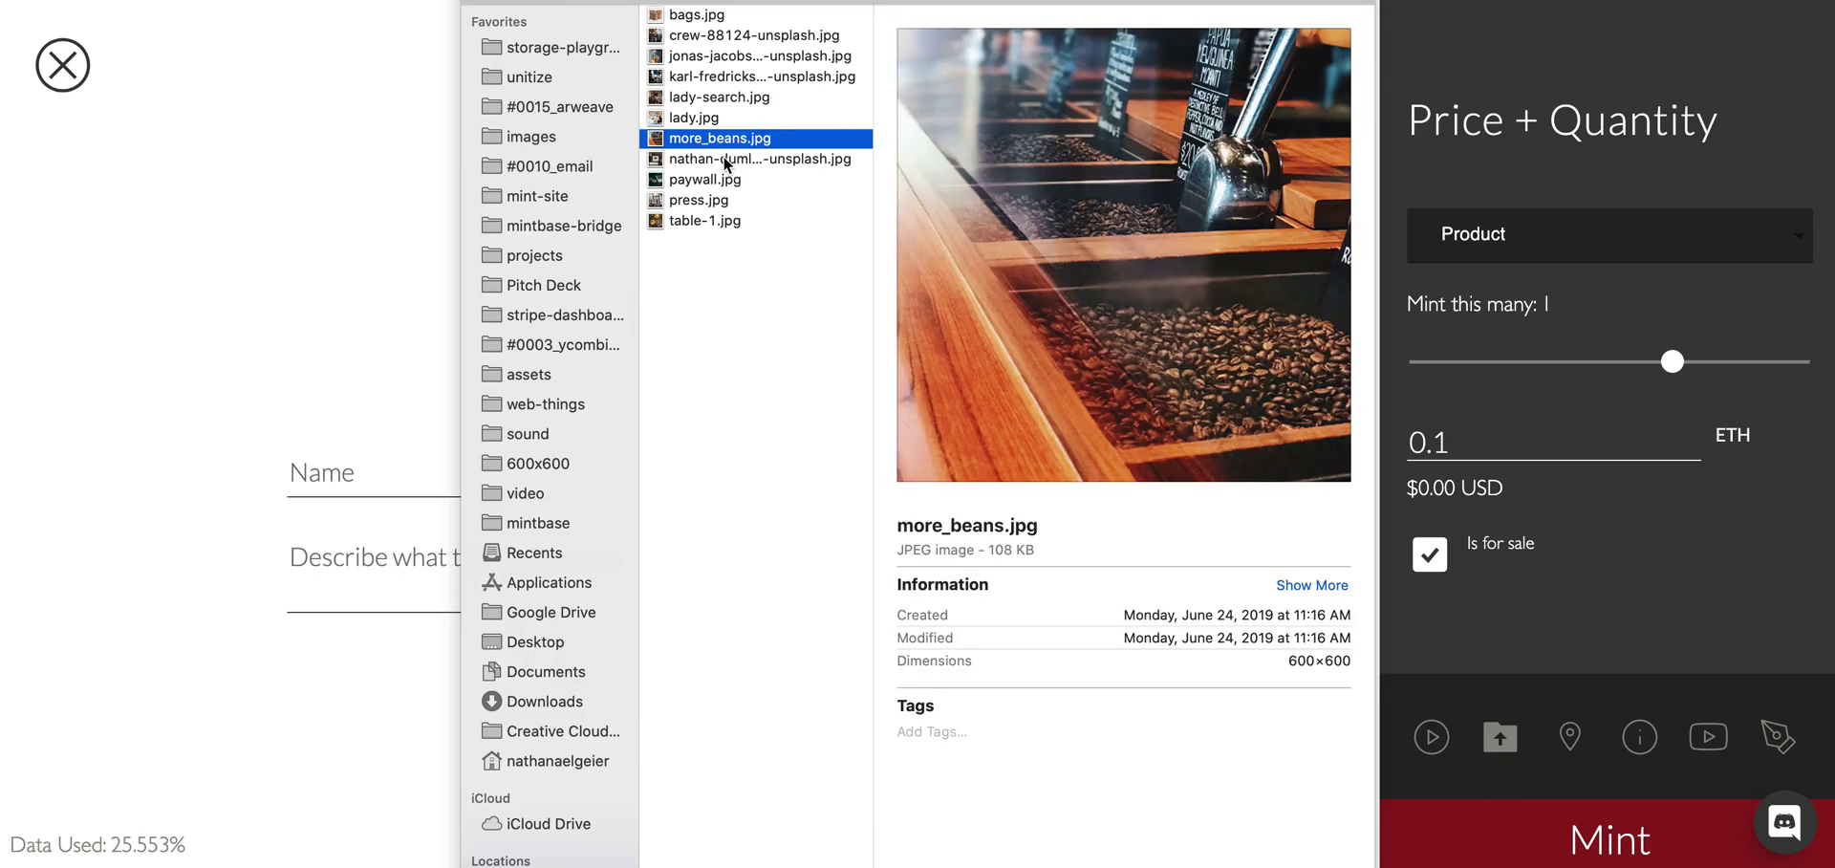
key(Up)
key(Up)
key(Return)
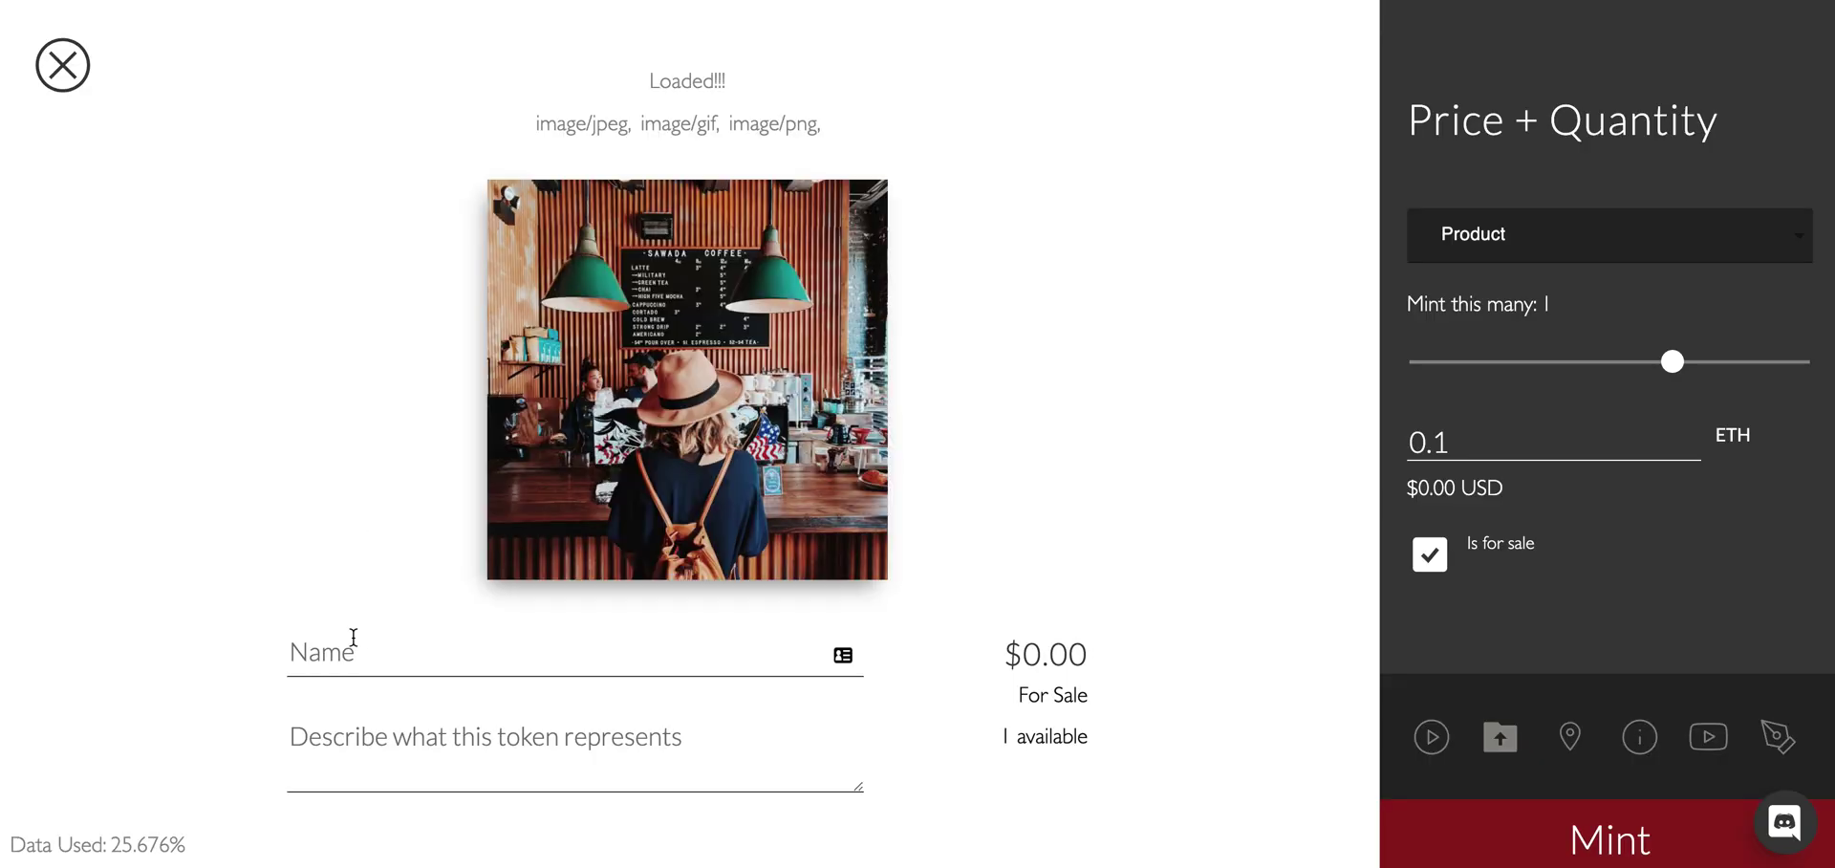
Name it 'Your Choice' with a placeholder description and 3 copies, then mint.
click(353, 640)
text(Your Choice)
click(356, 745)
text(Lorem ipsum dolor sit amet, consectetur adipiscing elit, sed do eiusmod tempor incididunt ut labore et dolore magna aliqua. Ut enim ad minim veniam, quis nostrud exercitation ullamco laboris nisi ut aliquip)
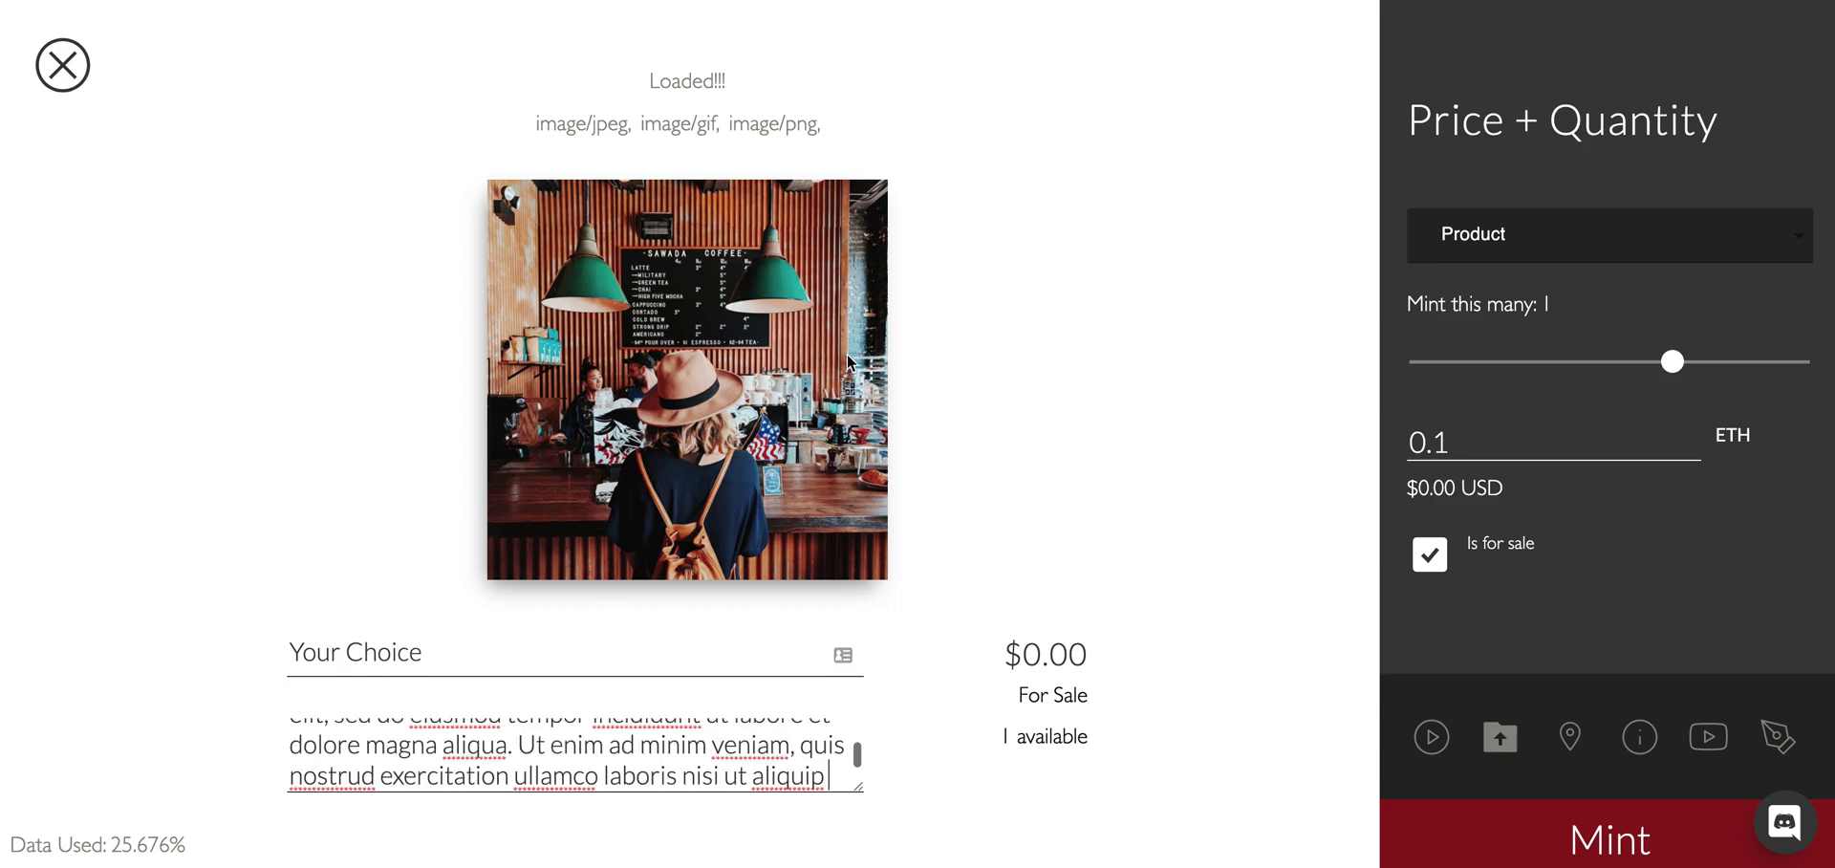
drag(1672, 362, 1452, 363)
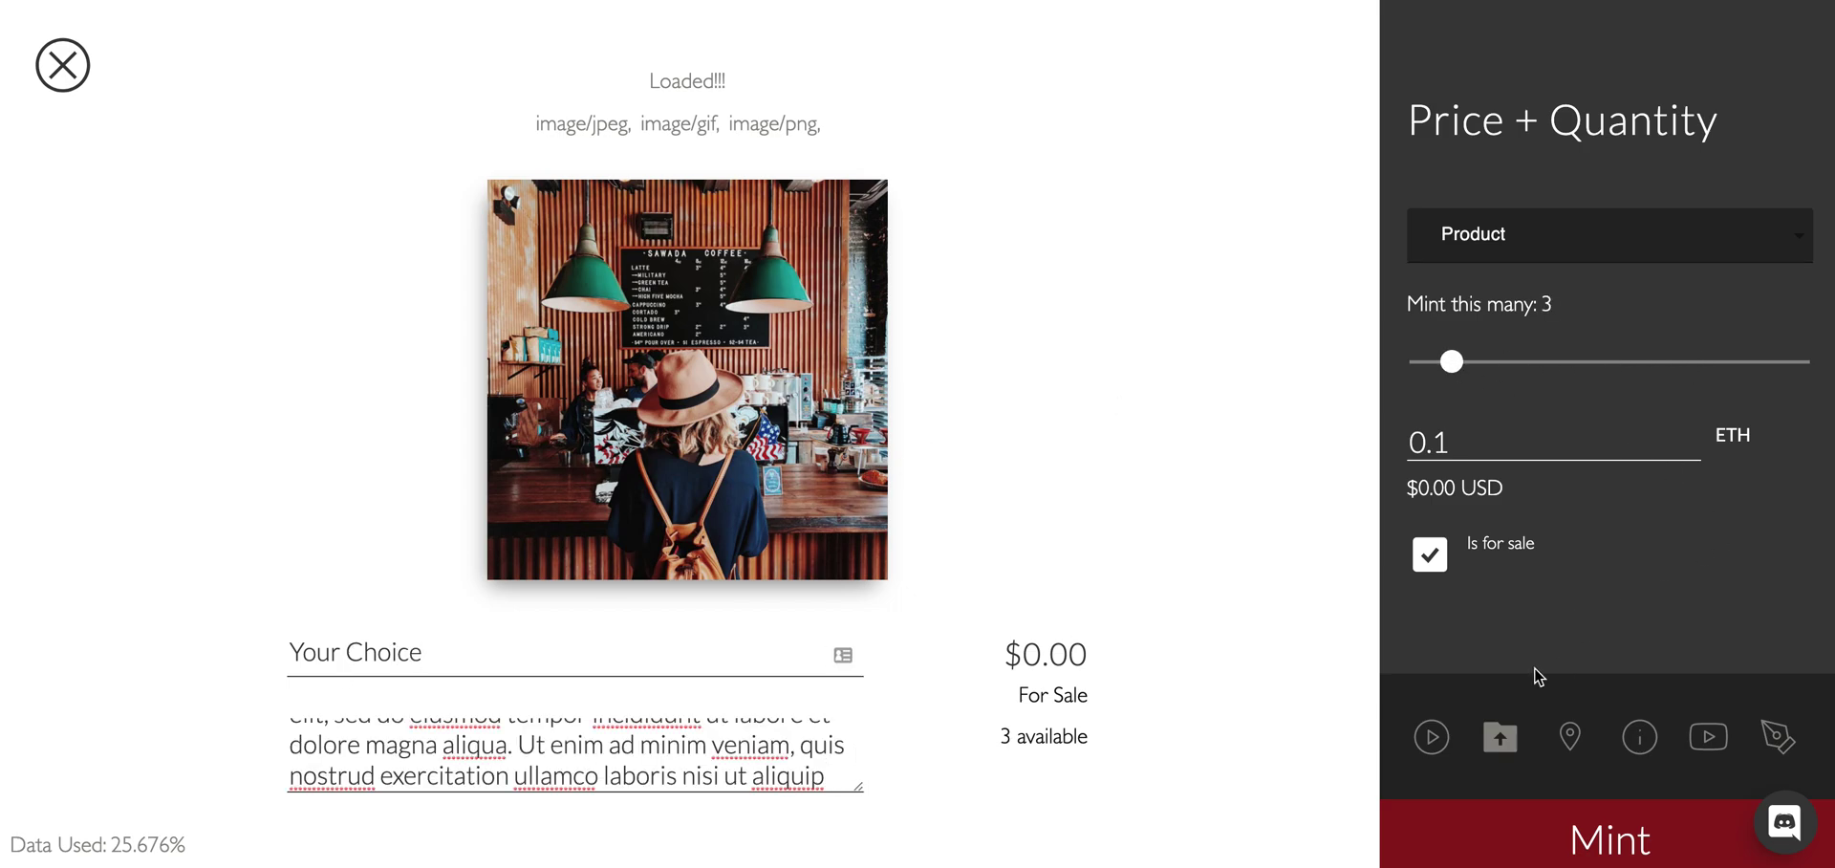
click(1581, 839)
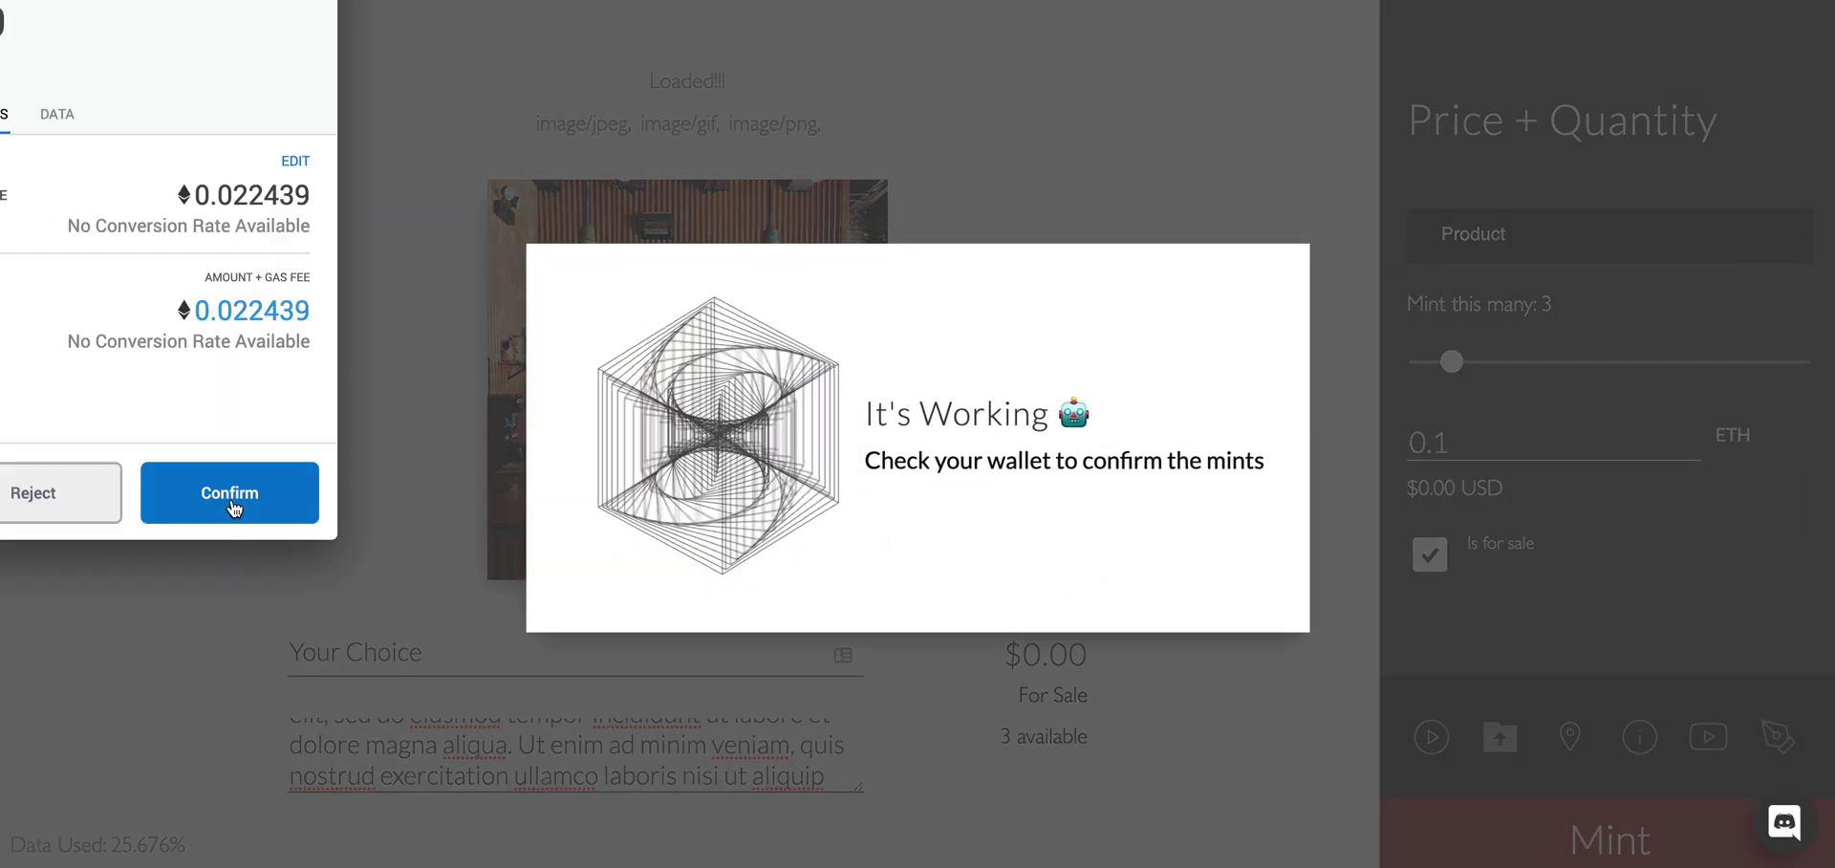
Approve the Your Choice mint, check both tokens in the store, and open its Transfer form.
click(229, 495)
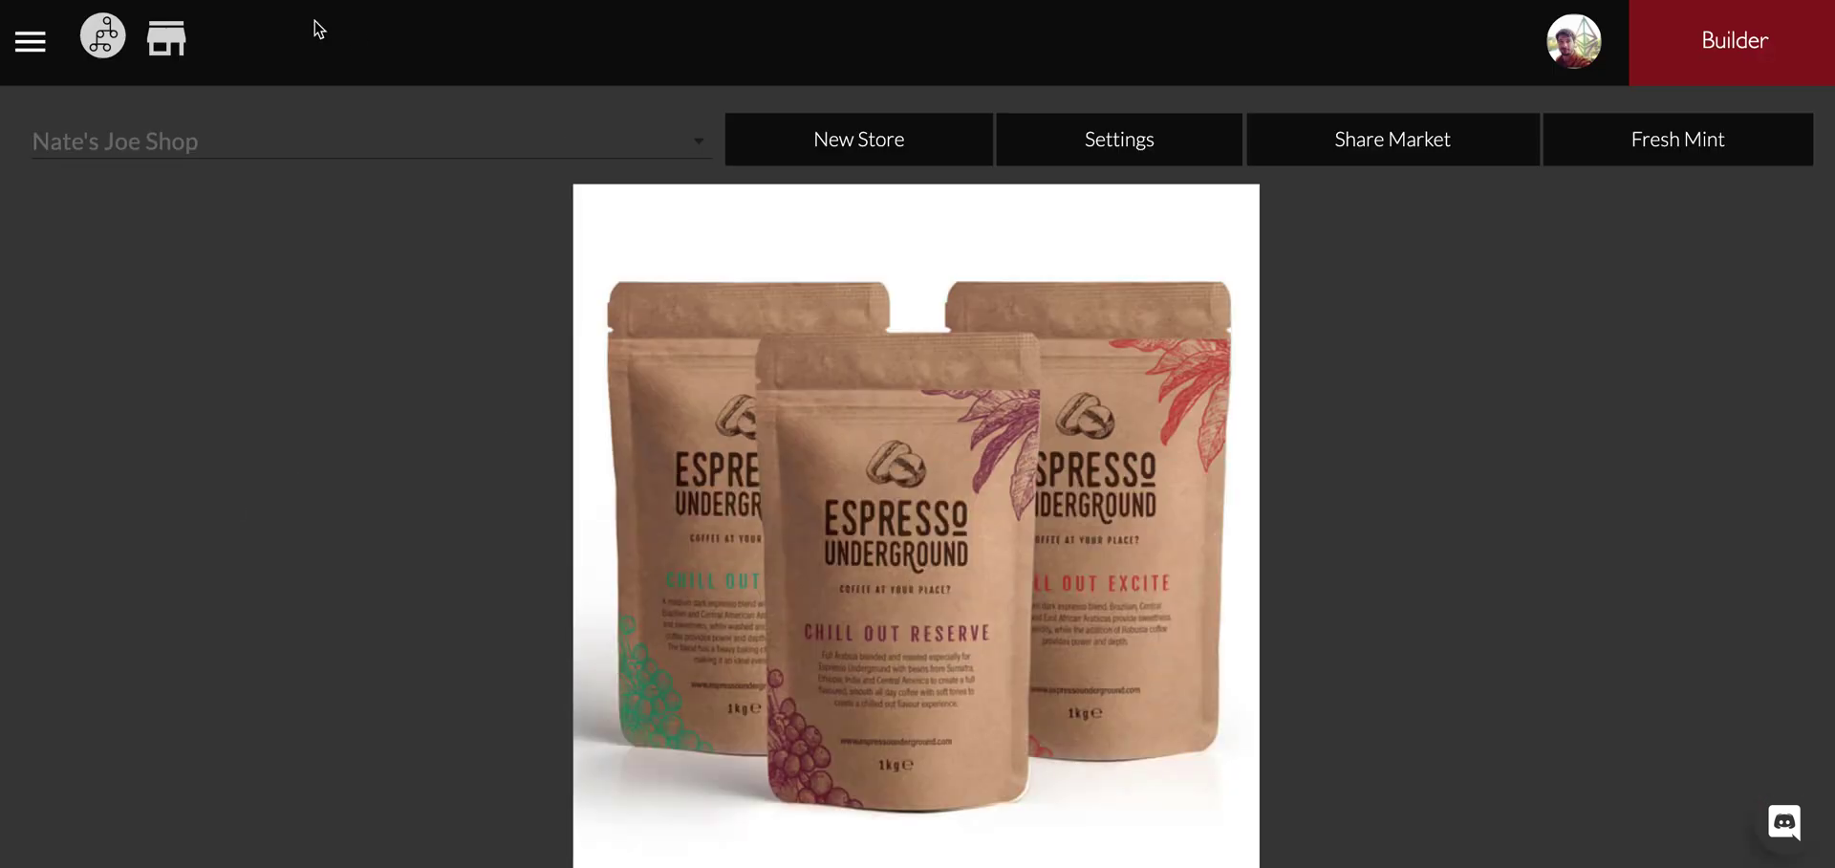
scroll(1116, 497, down, 3)
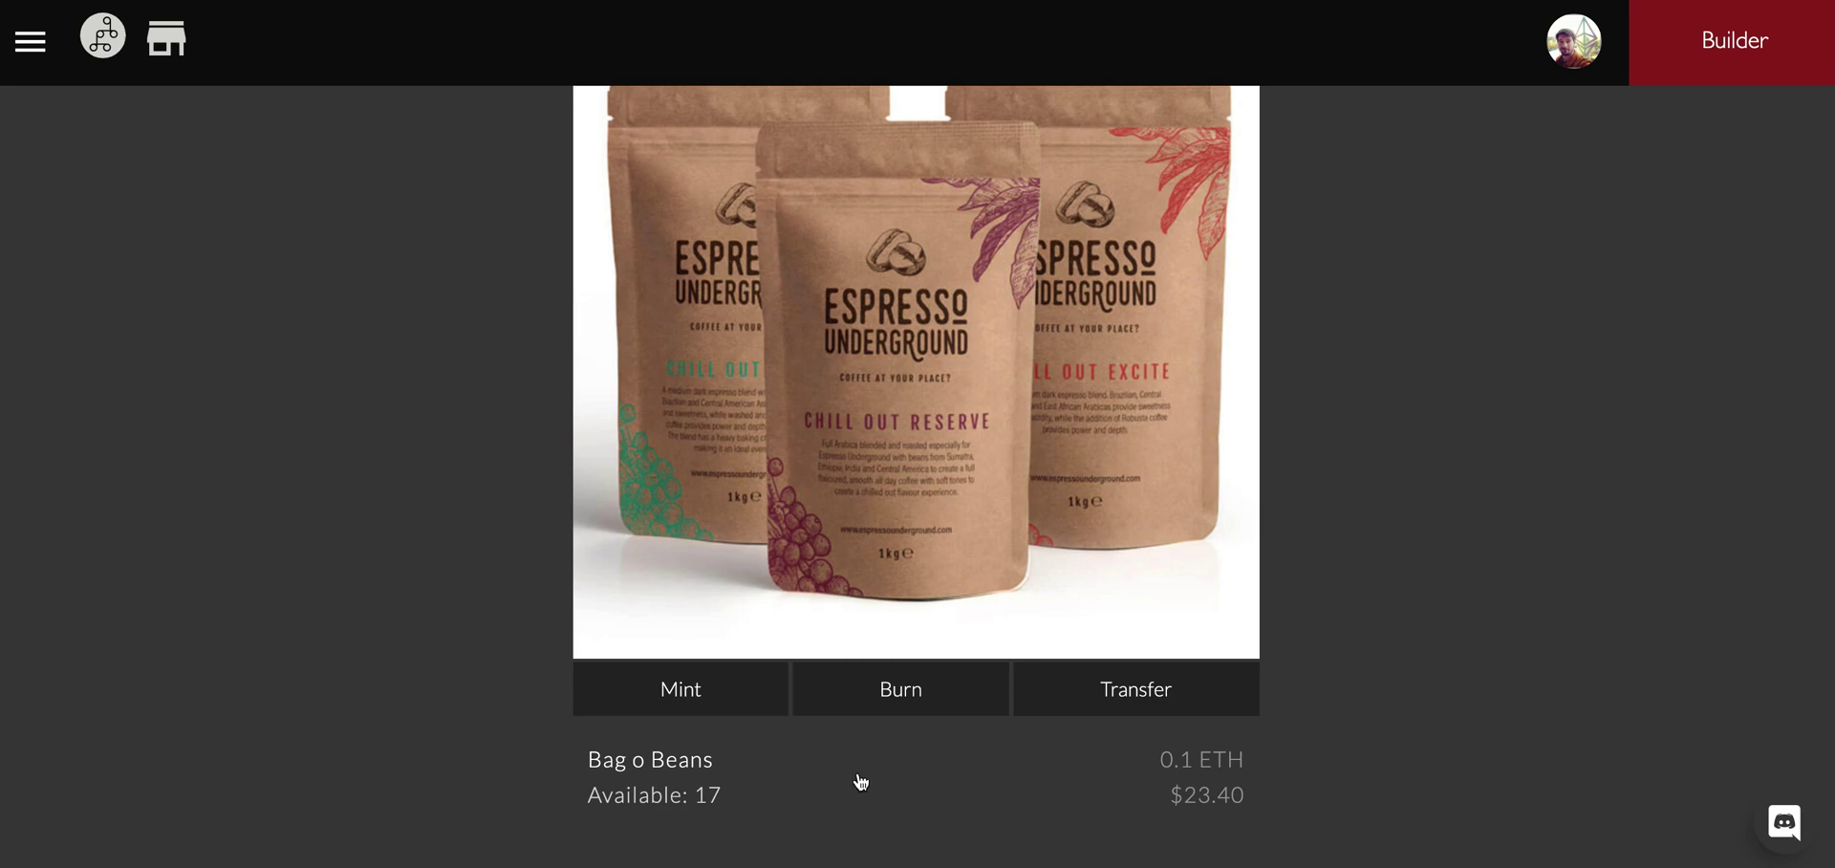
scroll(860, 776, up, 3)
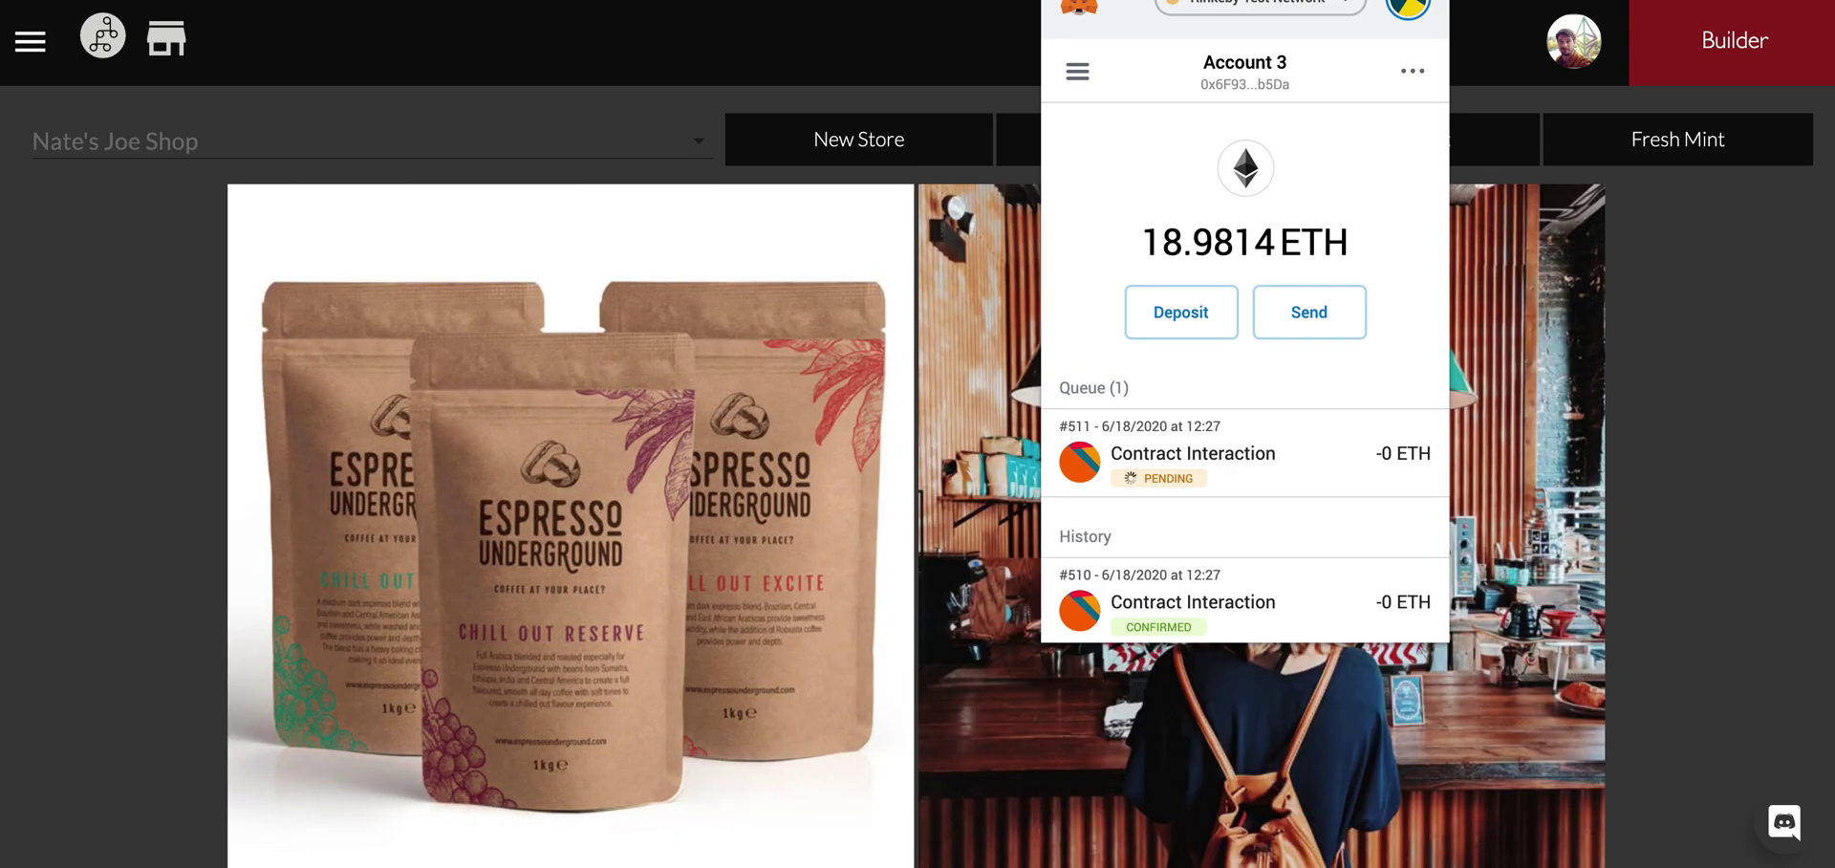
click(1741, 583)
scroll(1717, 605, down, 3)
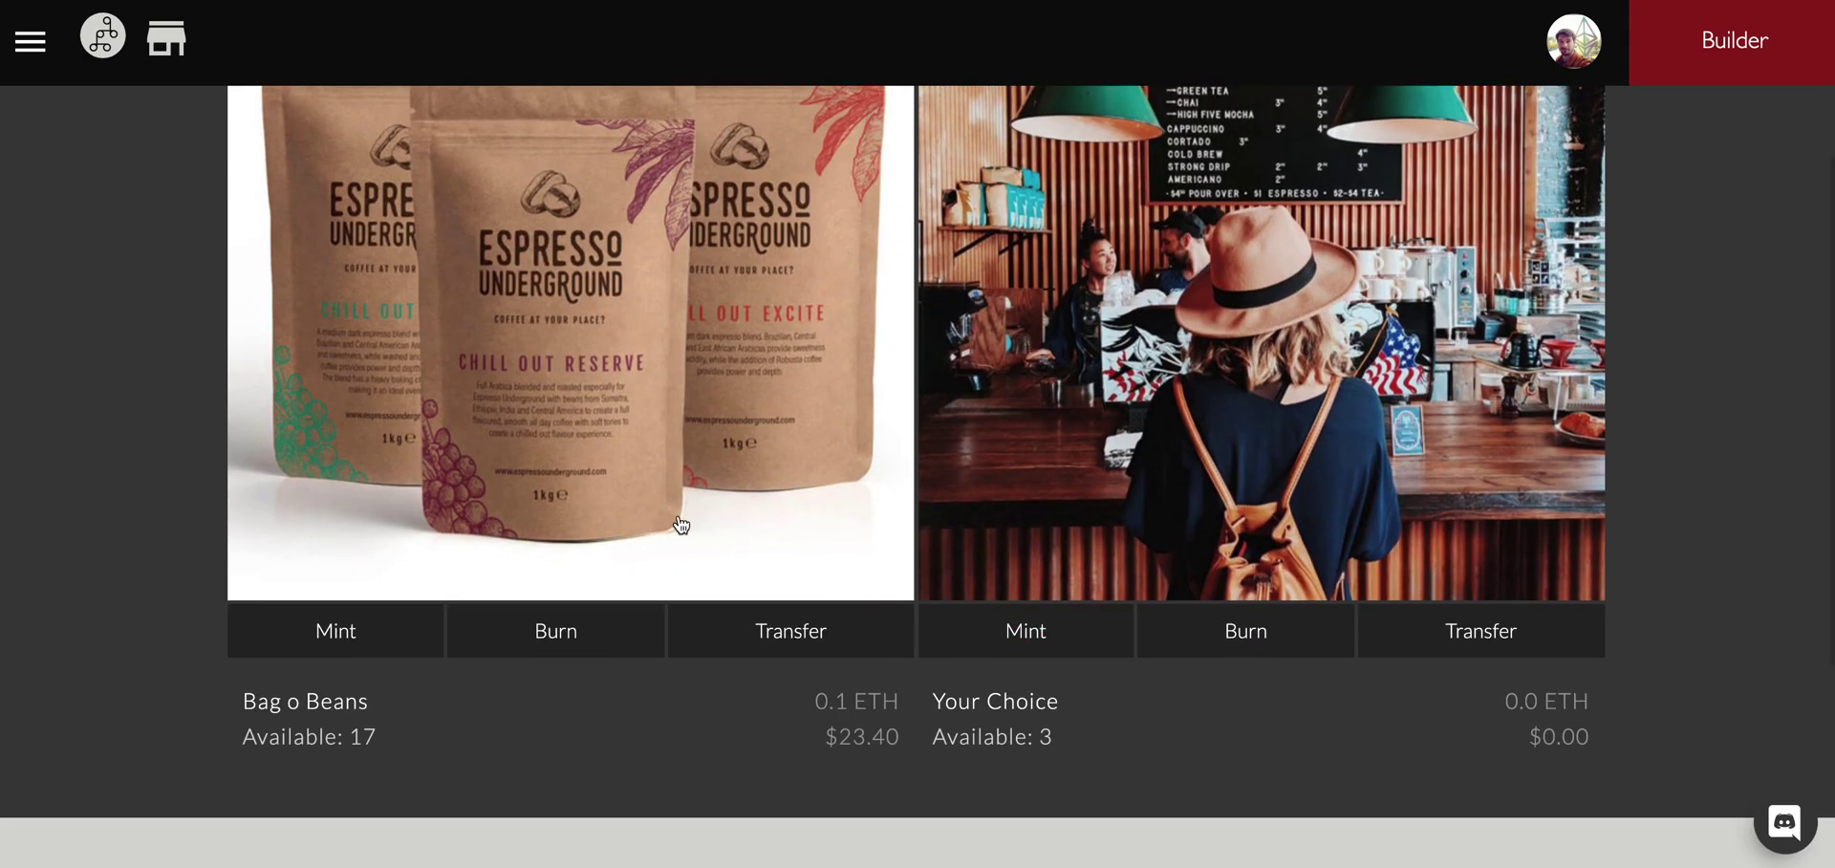
click(1528, 635)
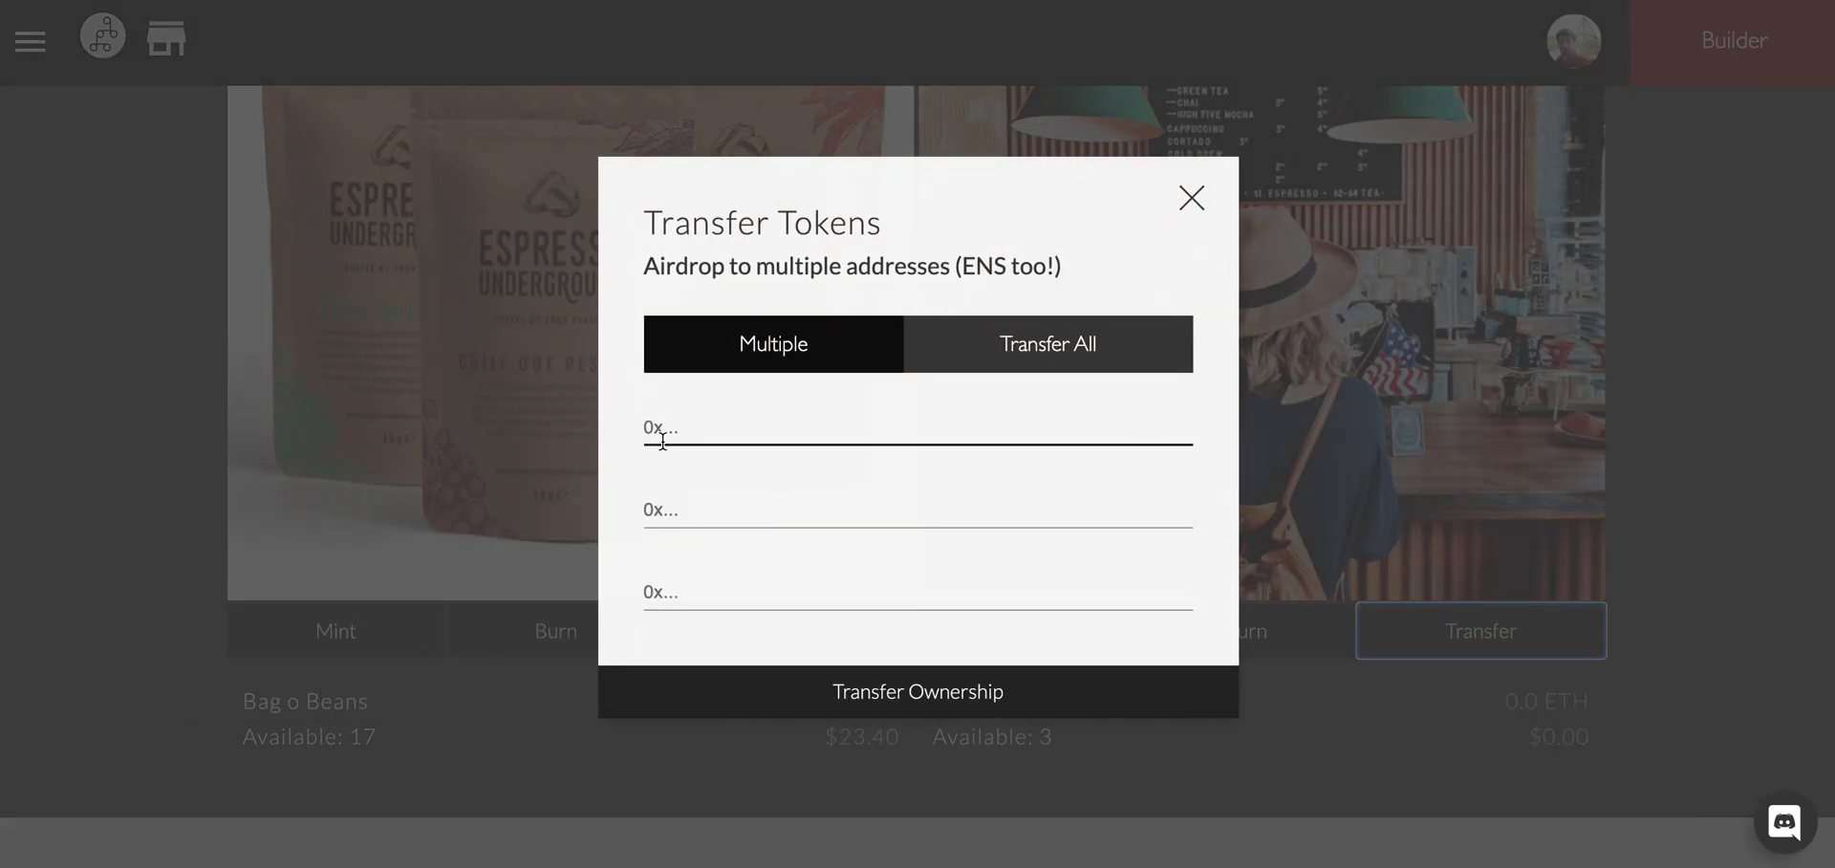
Close Transfer Tokens and browse the Bag o Beans listing: 0.1 ETH, 17 left.
click(1192, 198)
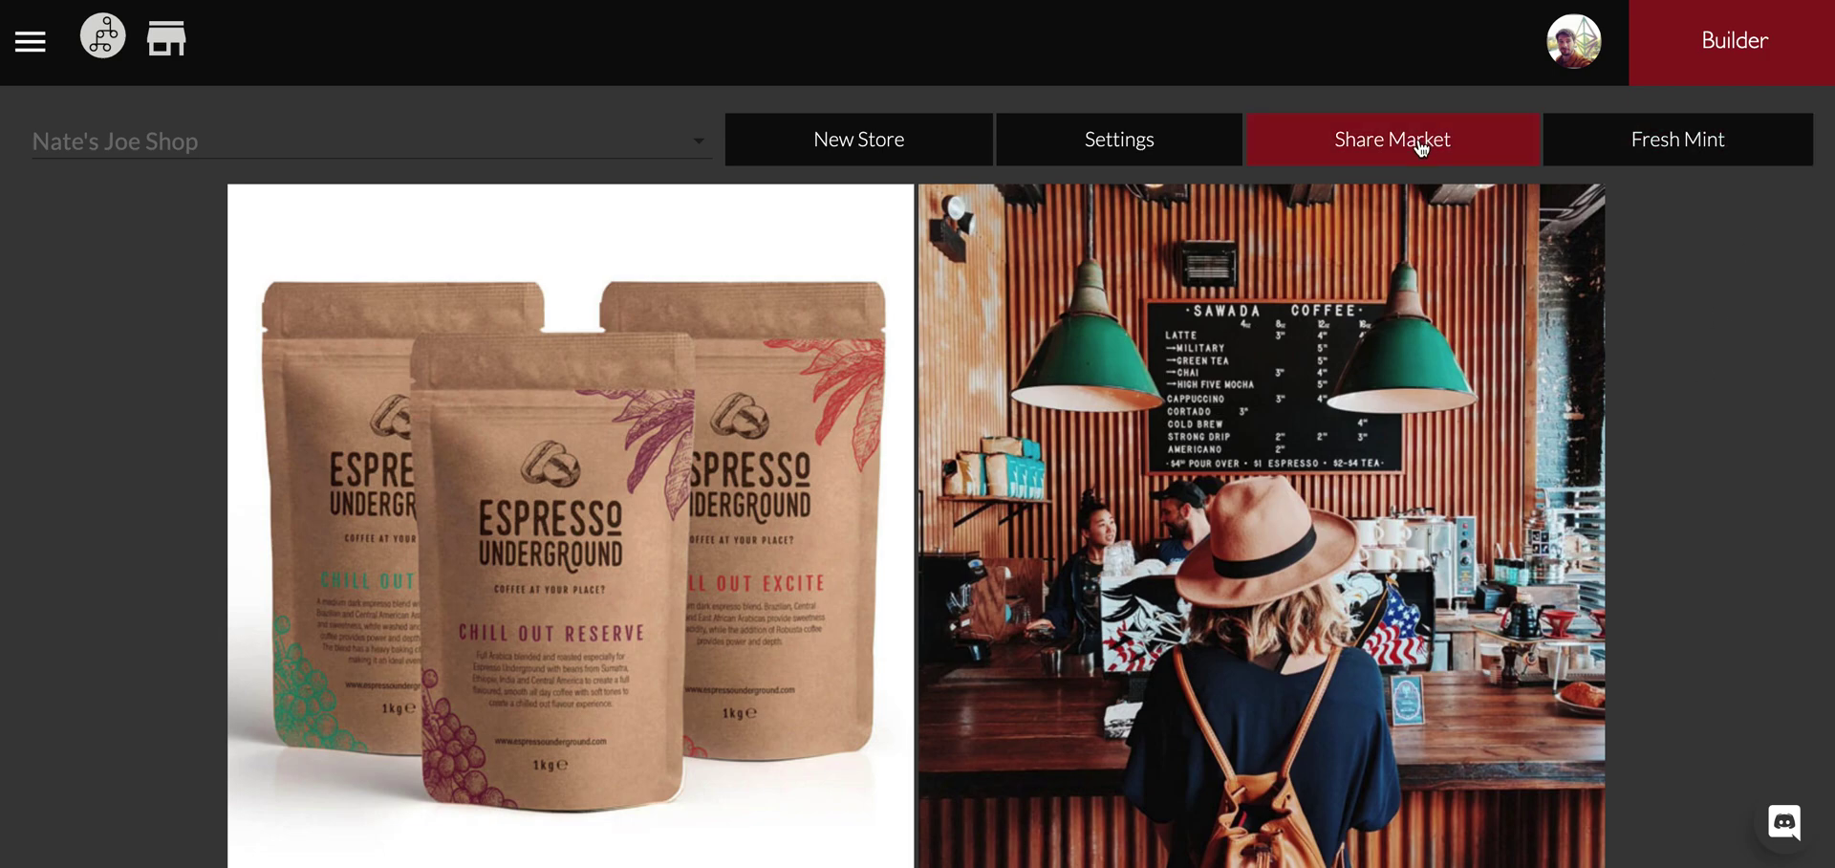
scroll(614, 347, down, 3)
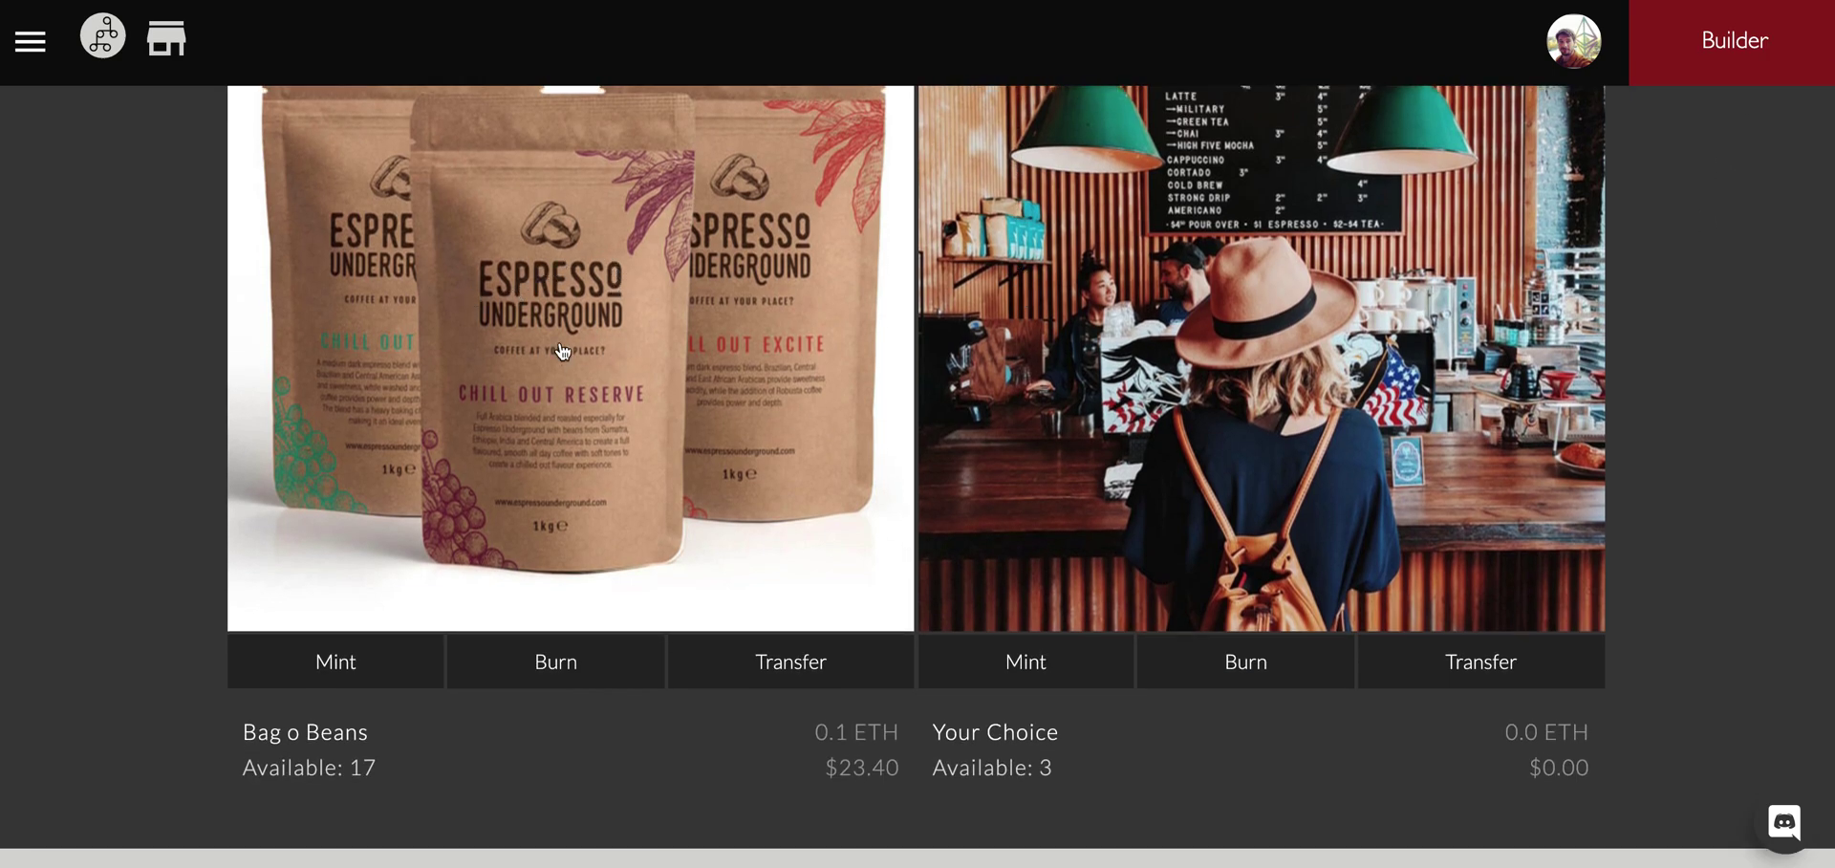
scroll(599, 336, up, 3)
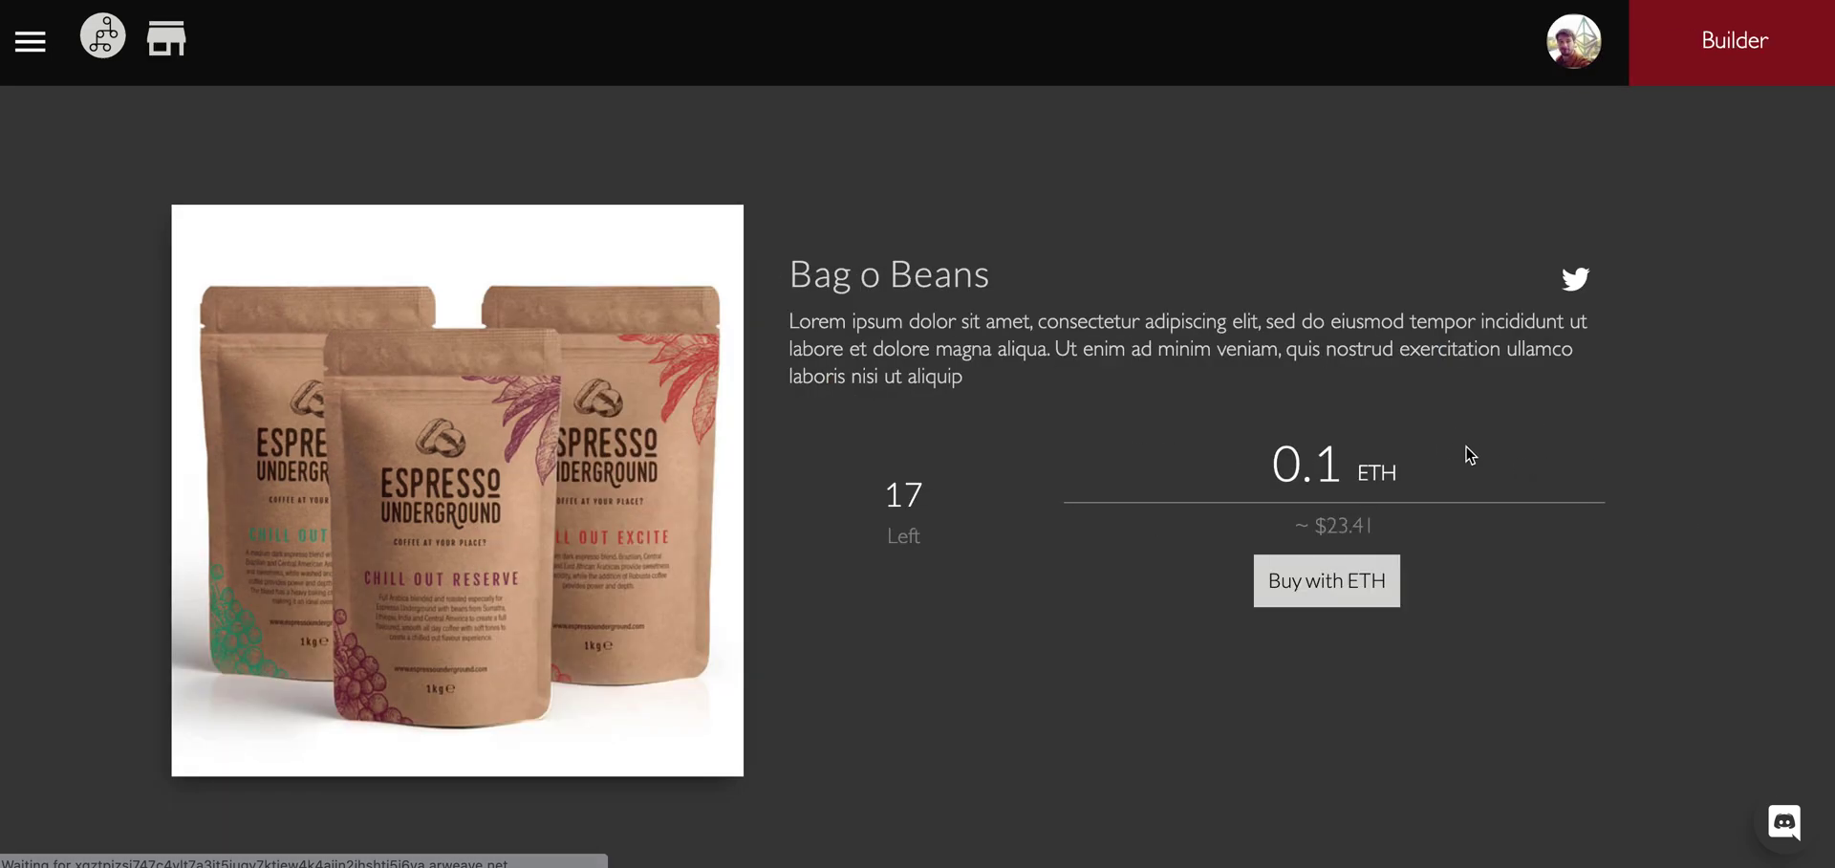
scroll(977, 443, down, 3)
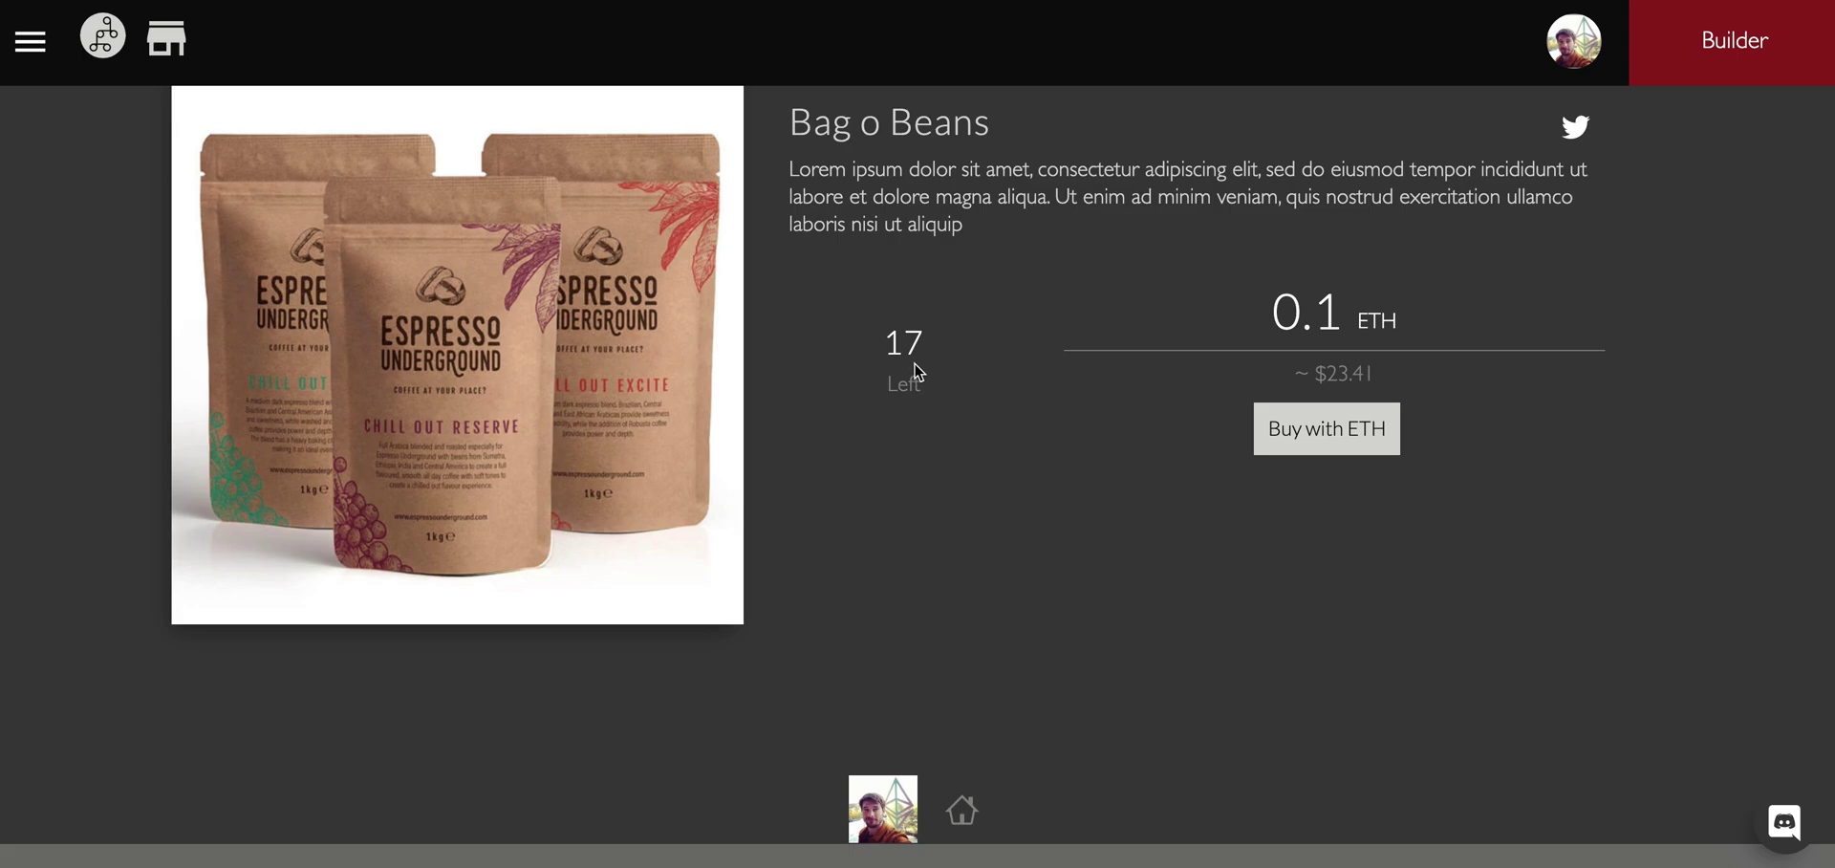
scroll(944, 451, down, 5)
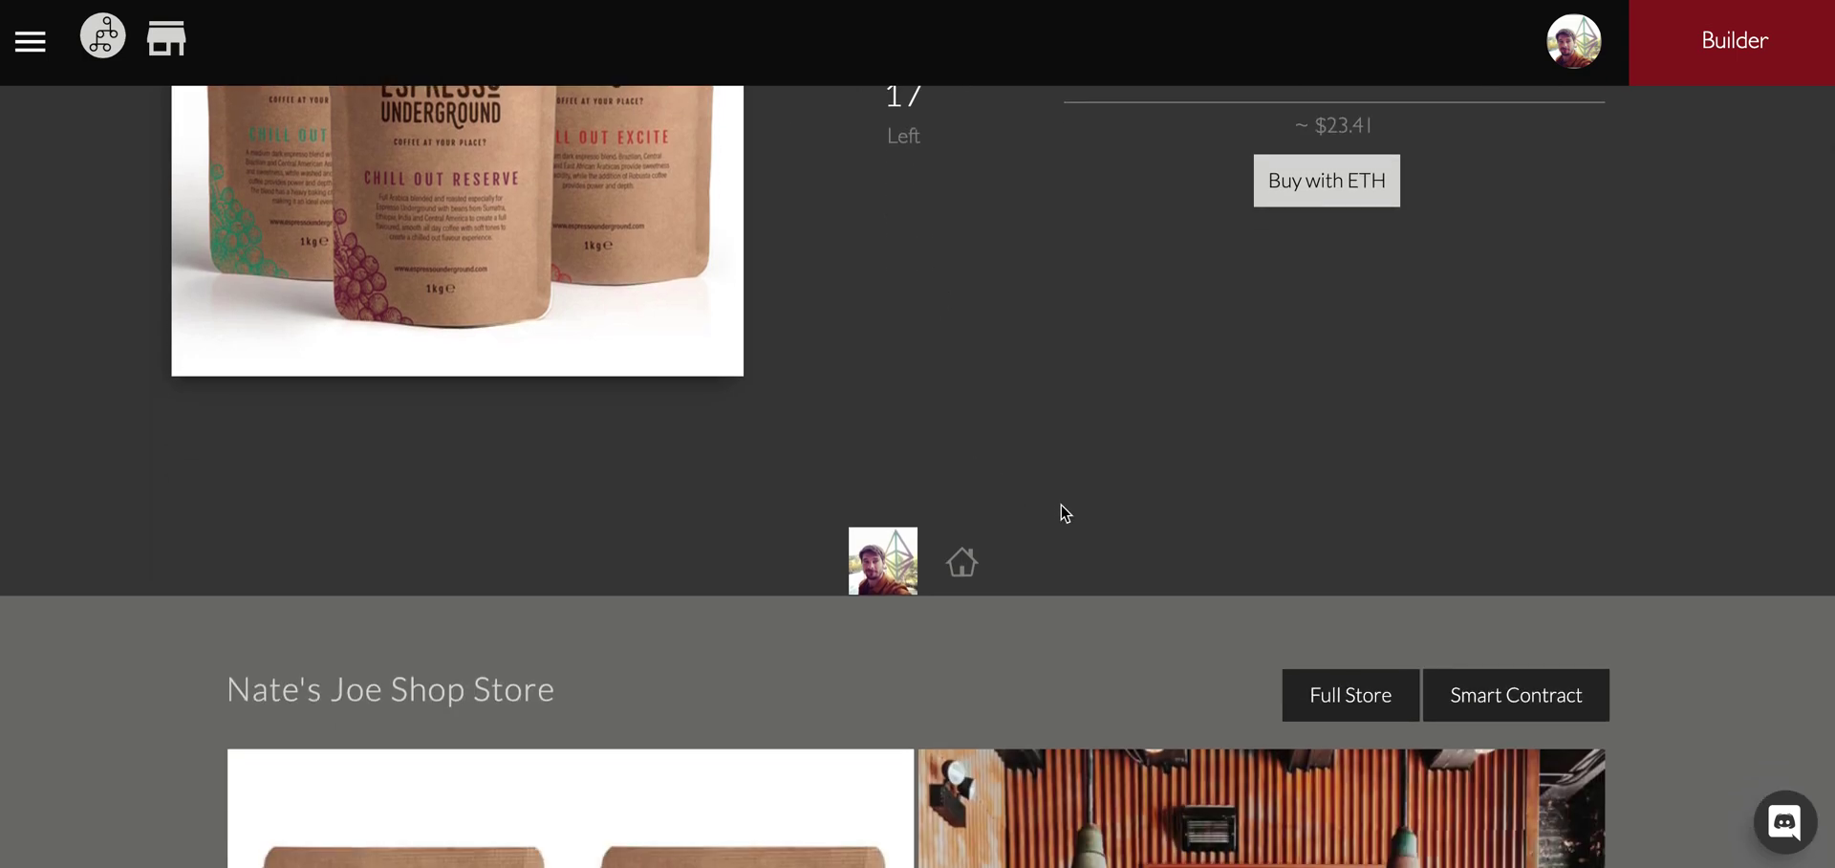
scroll(1061, 513, down, 7)
scroll(1061, 513, up, 2)
scroll(1060, 513, up, 13)
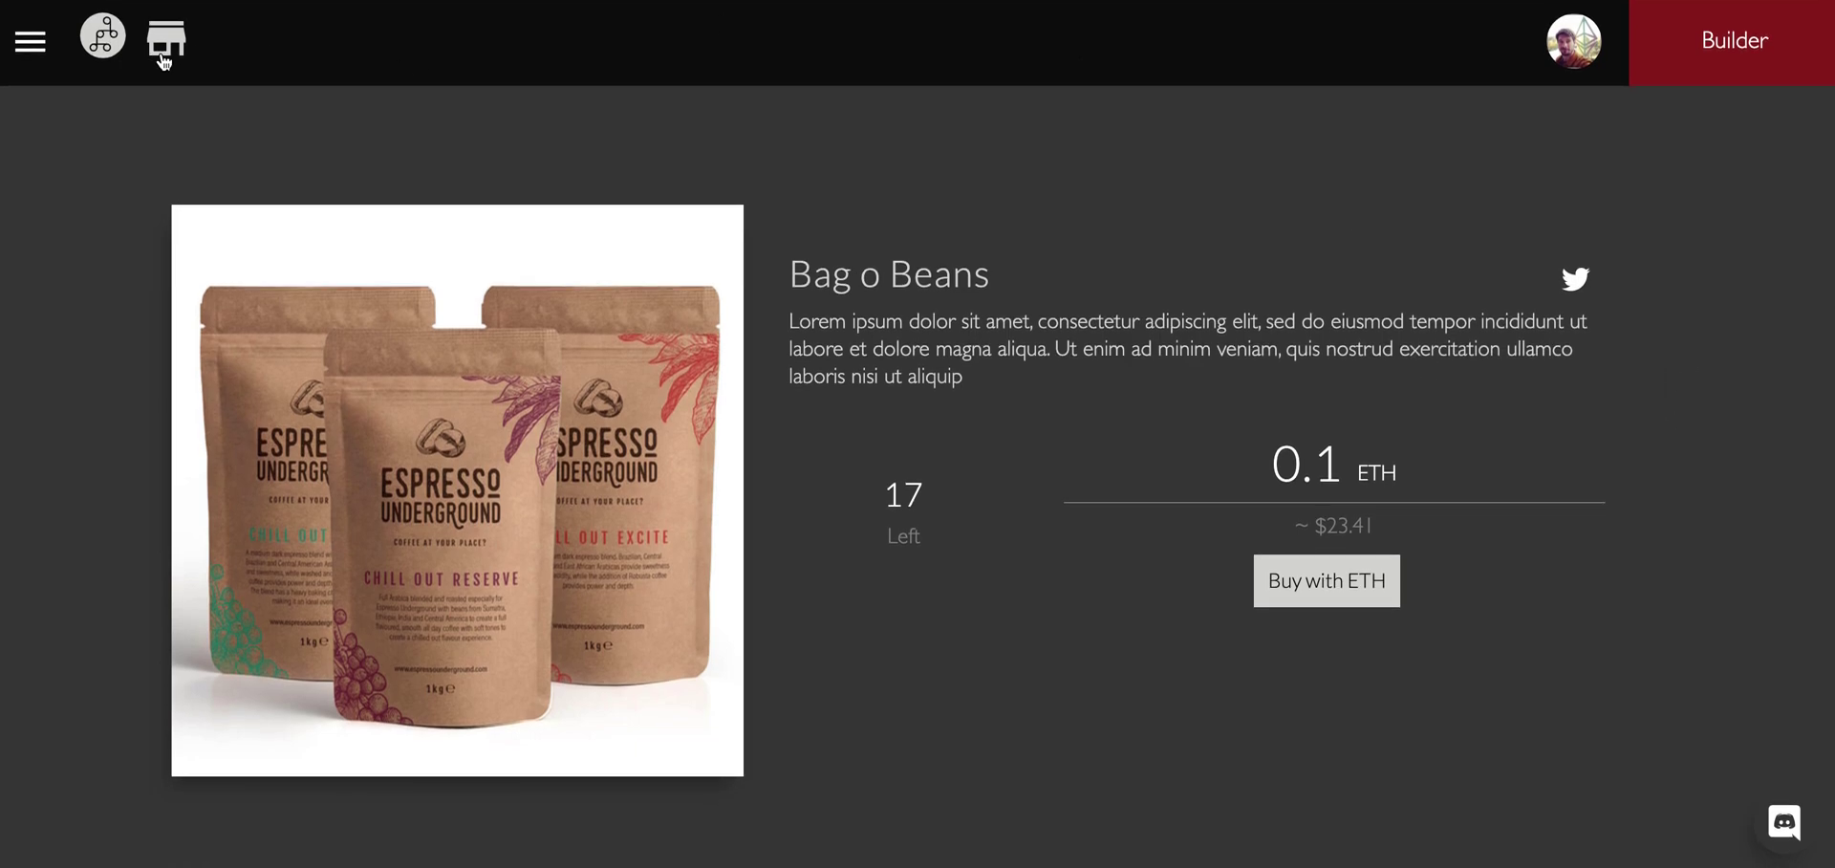
Open the adidas store's settings from the profile and review Add Minter and Active Minters.
click(1553, 59)
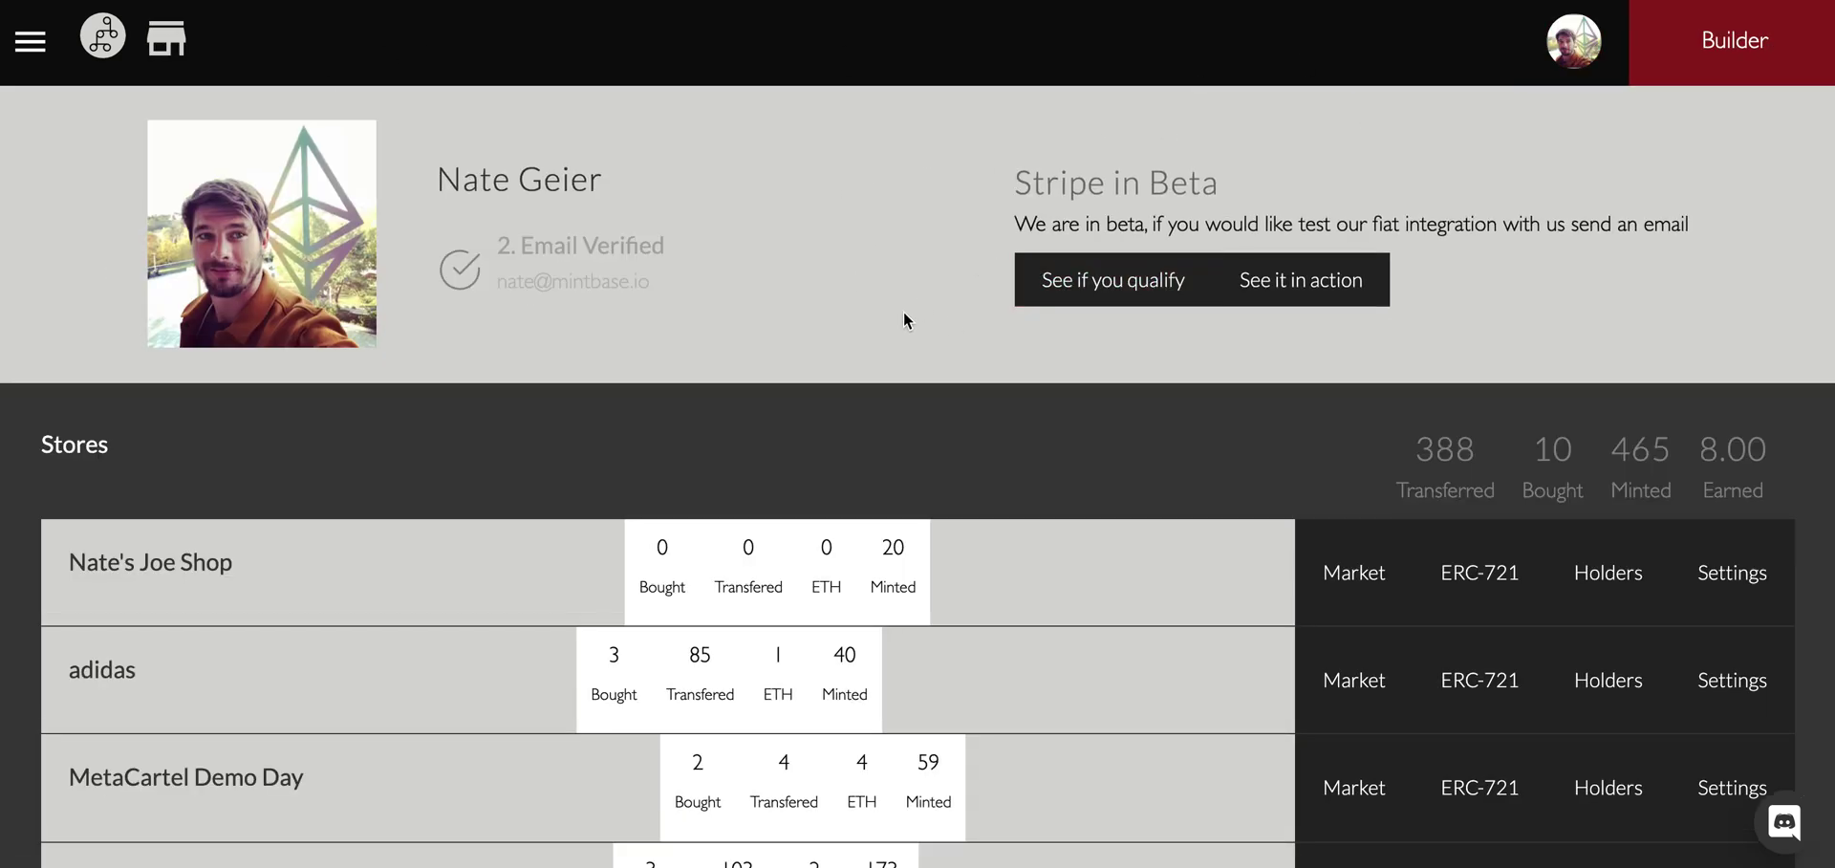
scroll(1281, 598, down, 2)
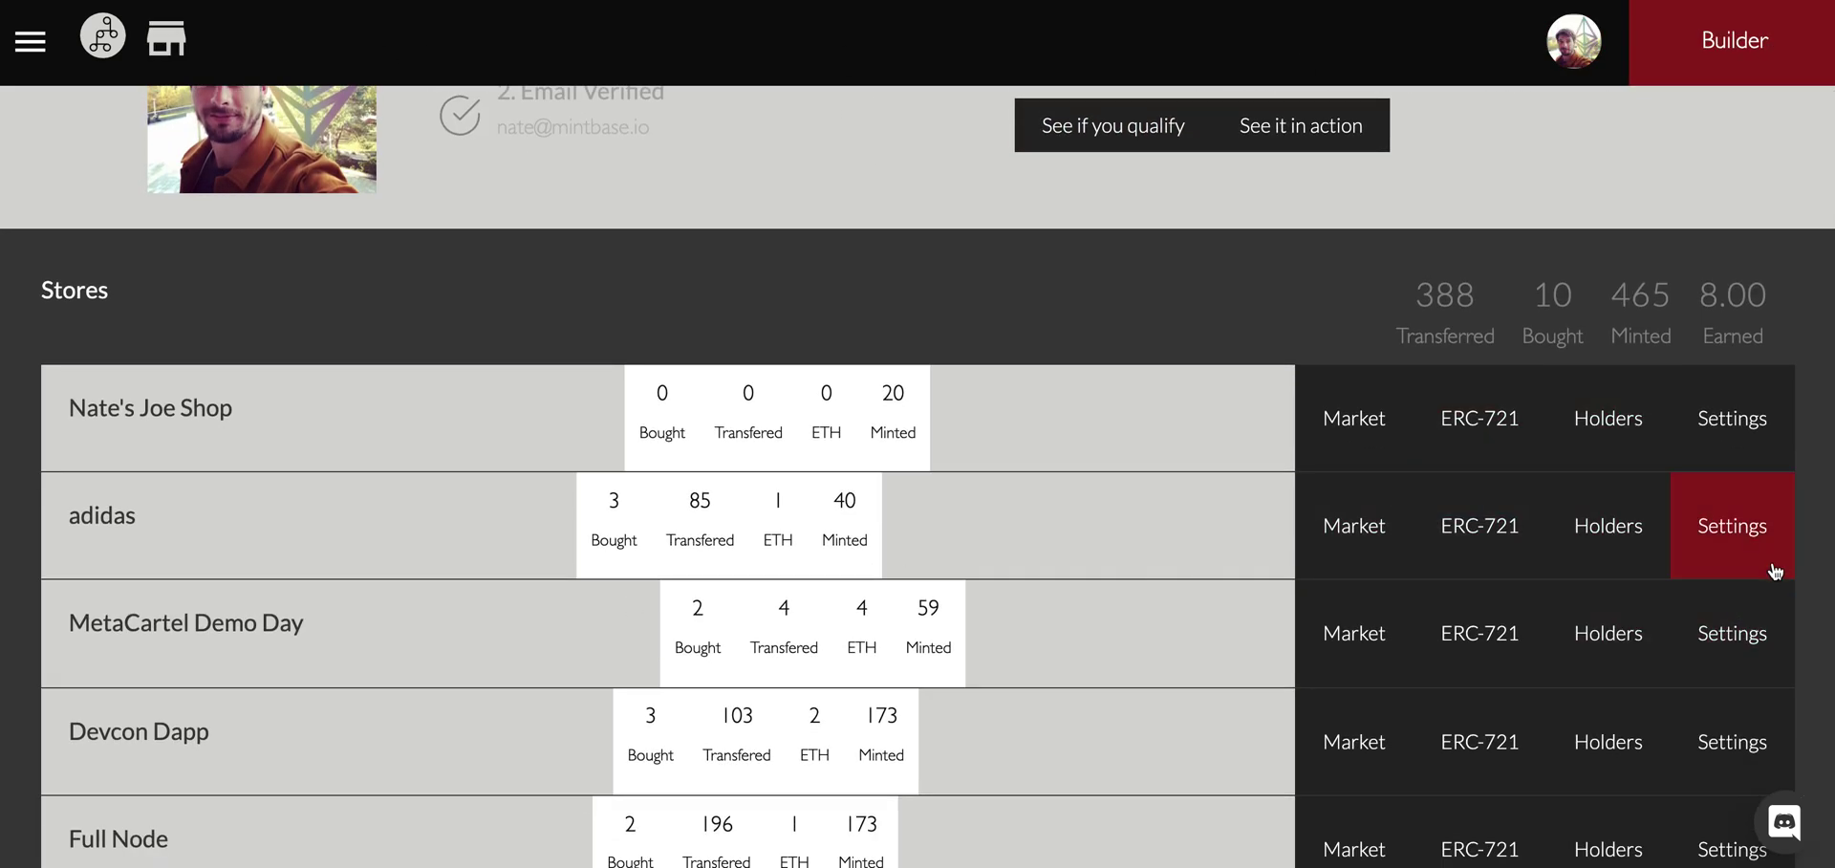
click(1766, 557)
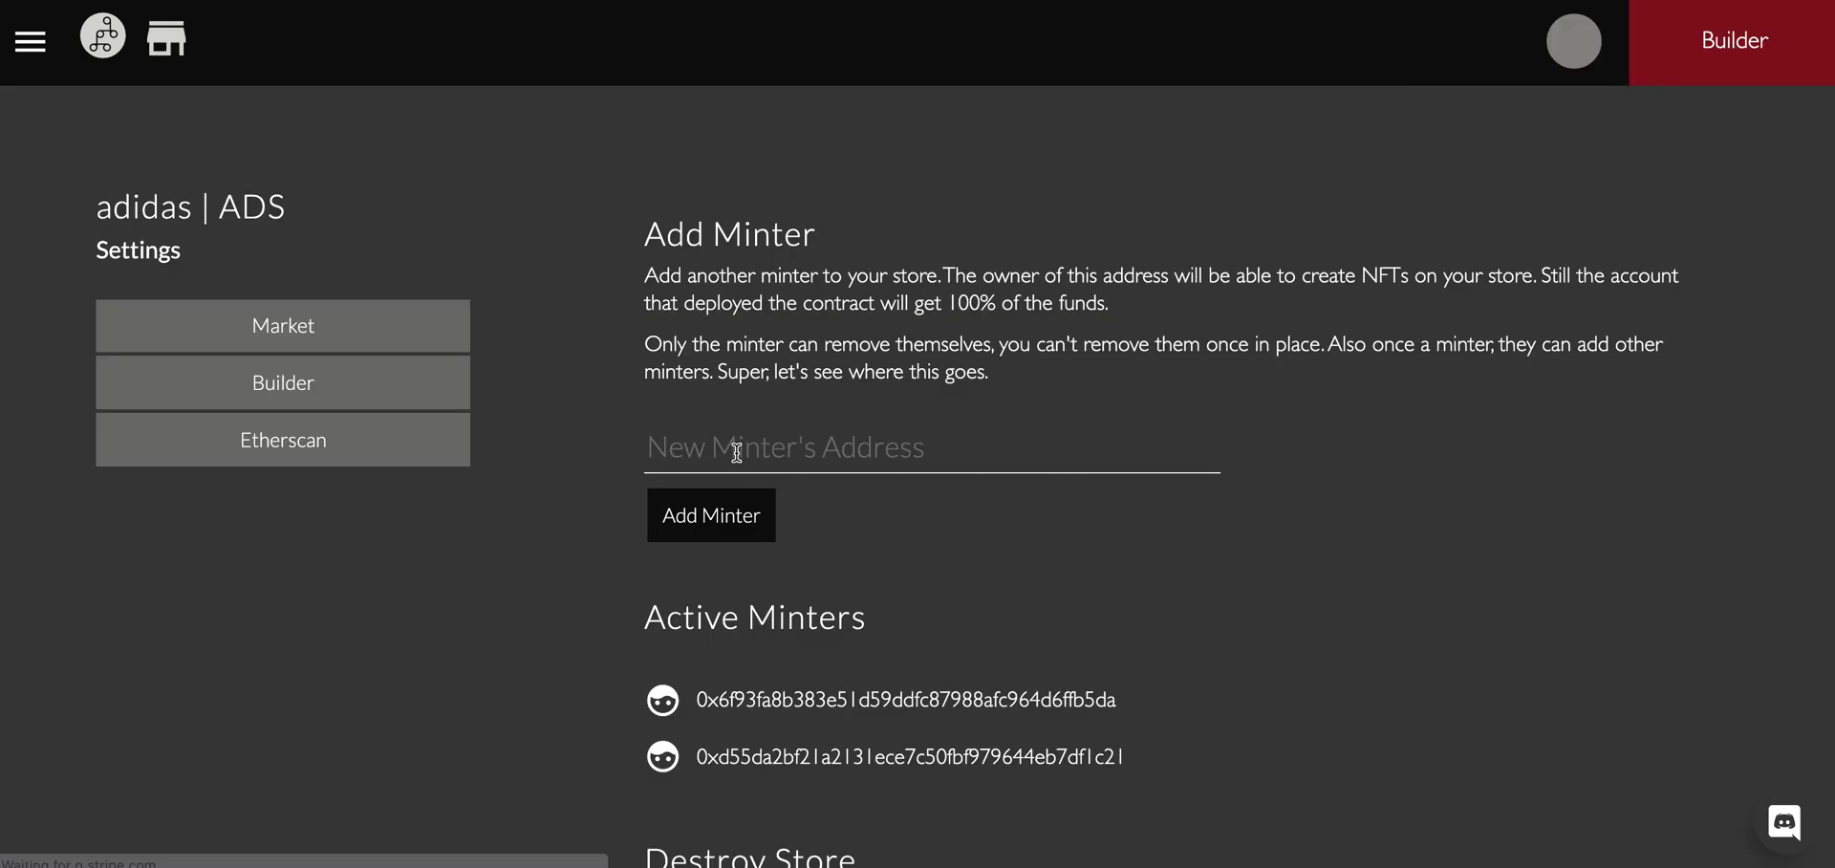
click(733, 449)
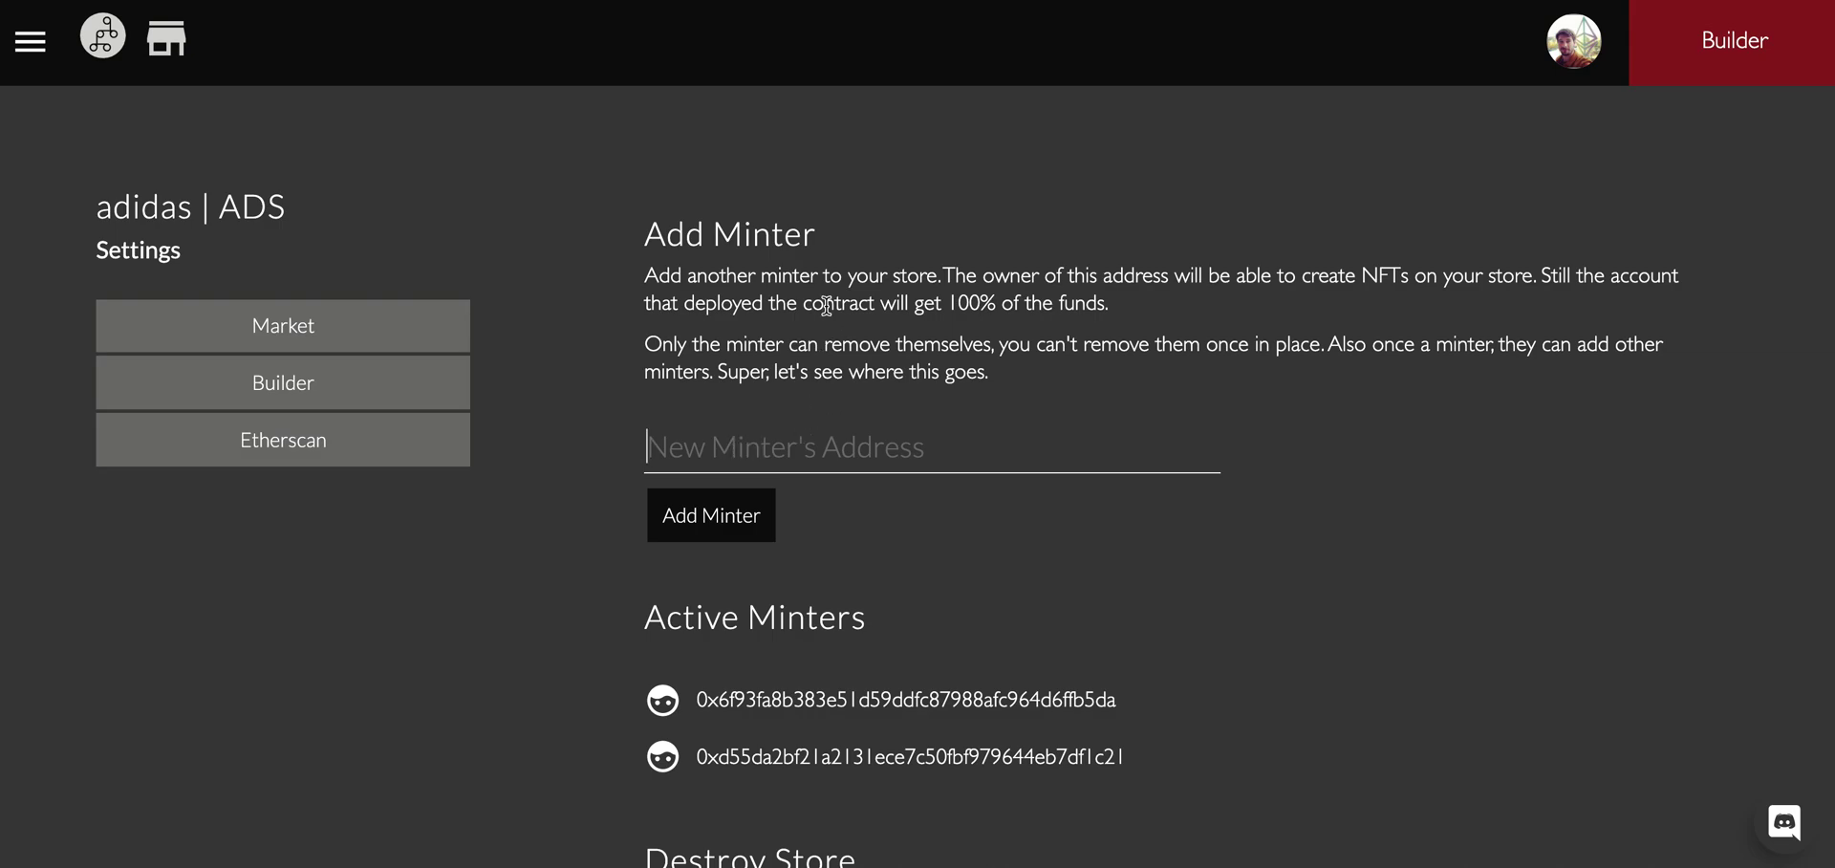
scroll(869, 683, down, 1)
scroll(870, 683, down, 3)
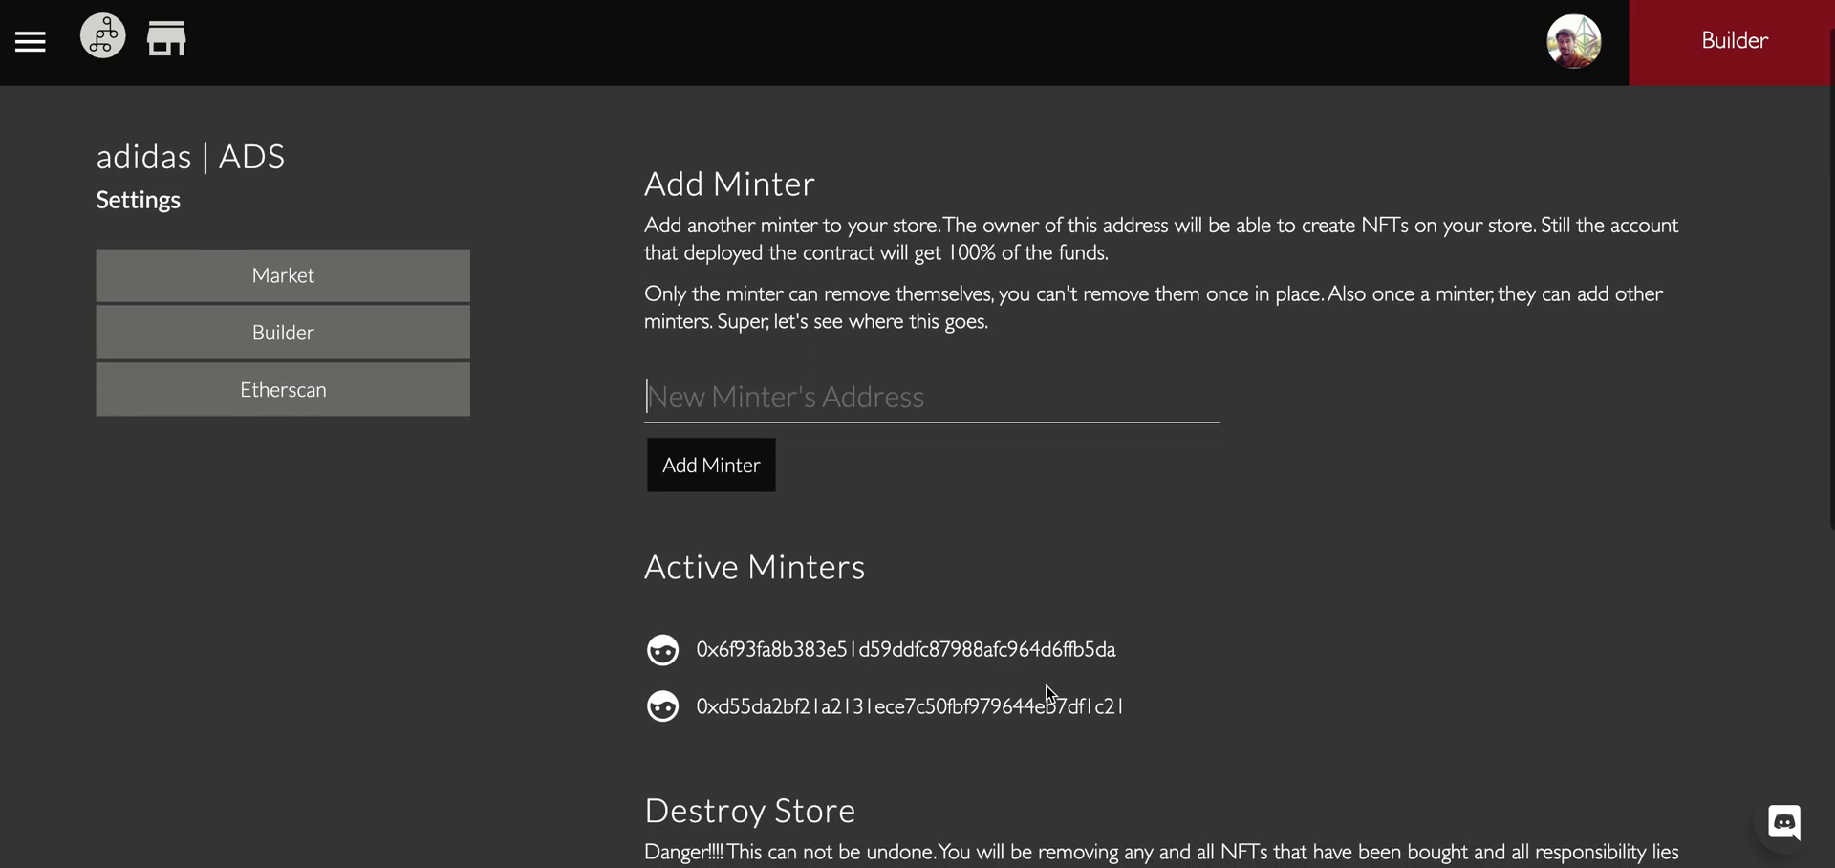
scroll(973, 646, up, 3)
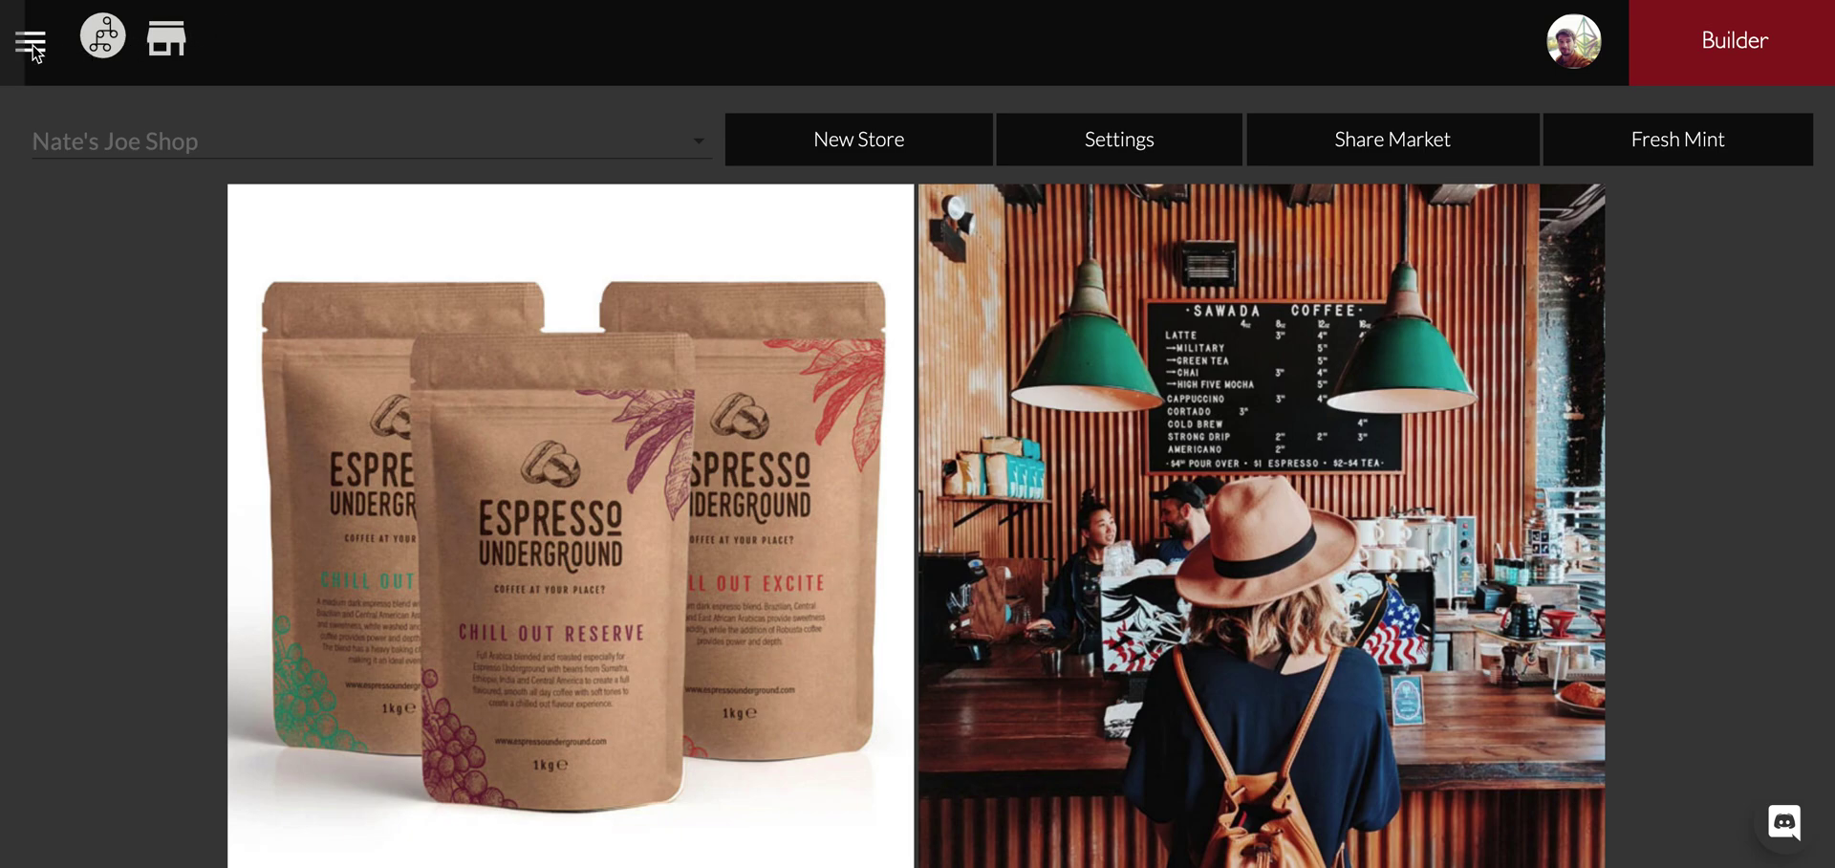
Open Mintbase Docs and browse the Users (ui) and Minting pages.
click(30, 41)
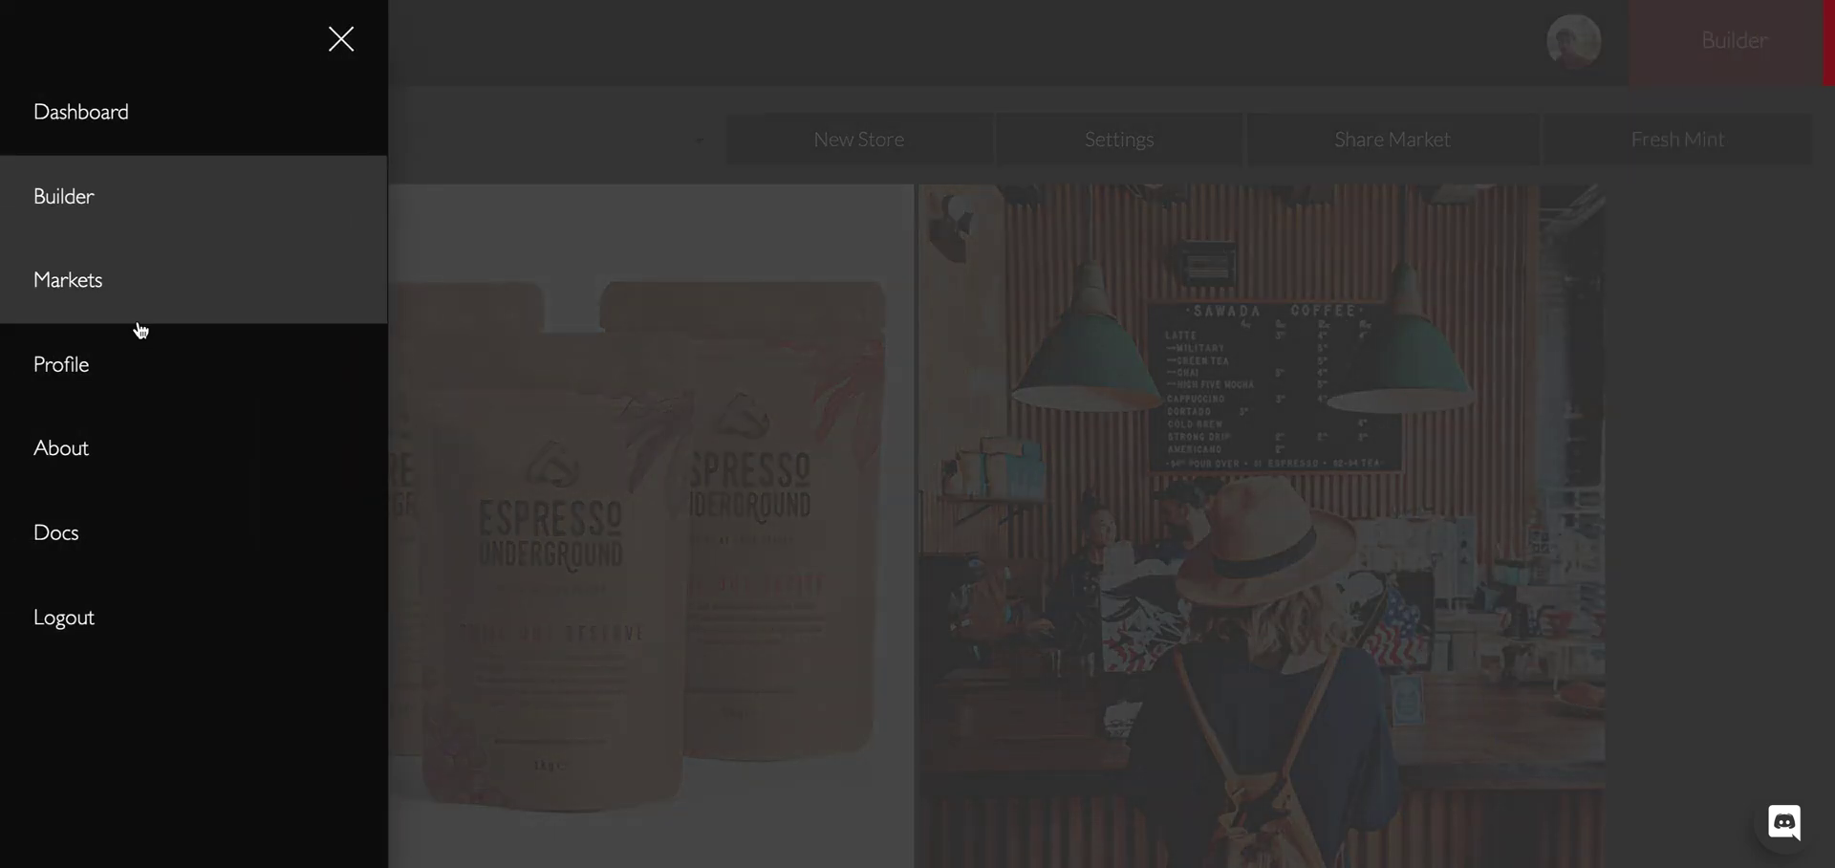
click(188, 568)
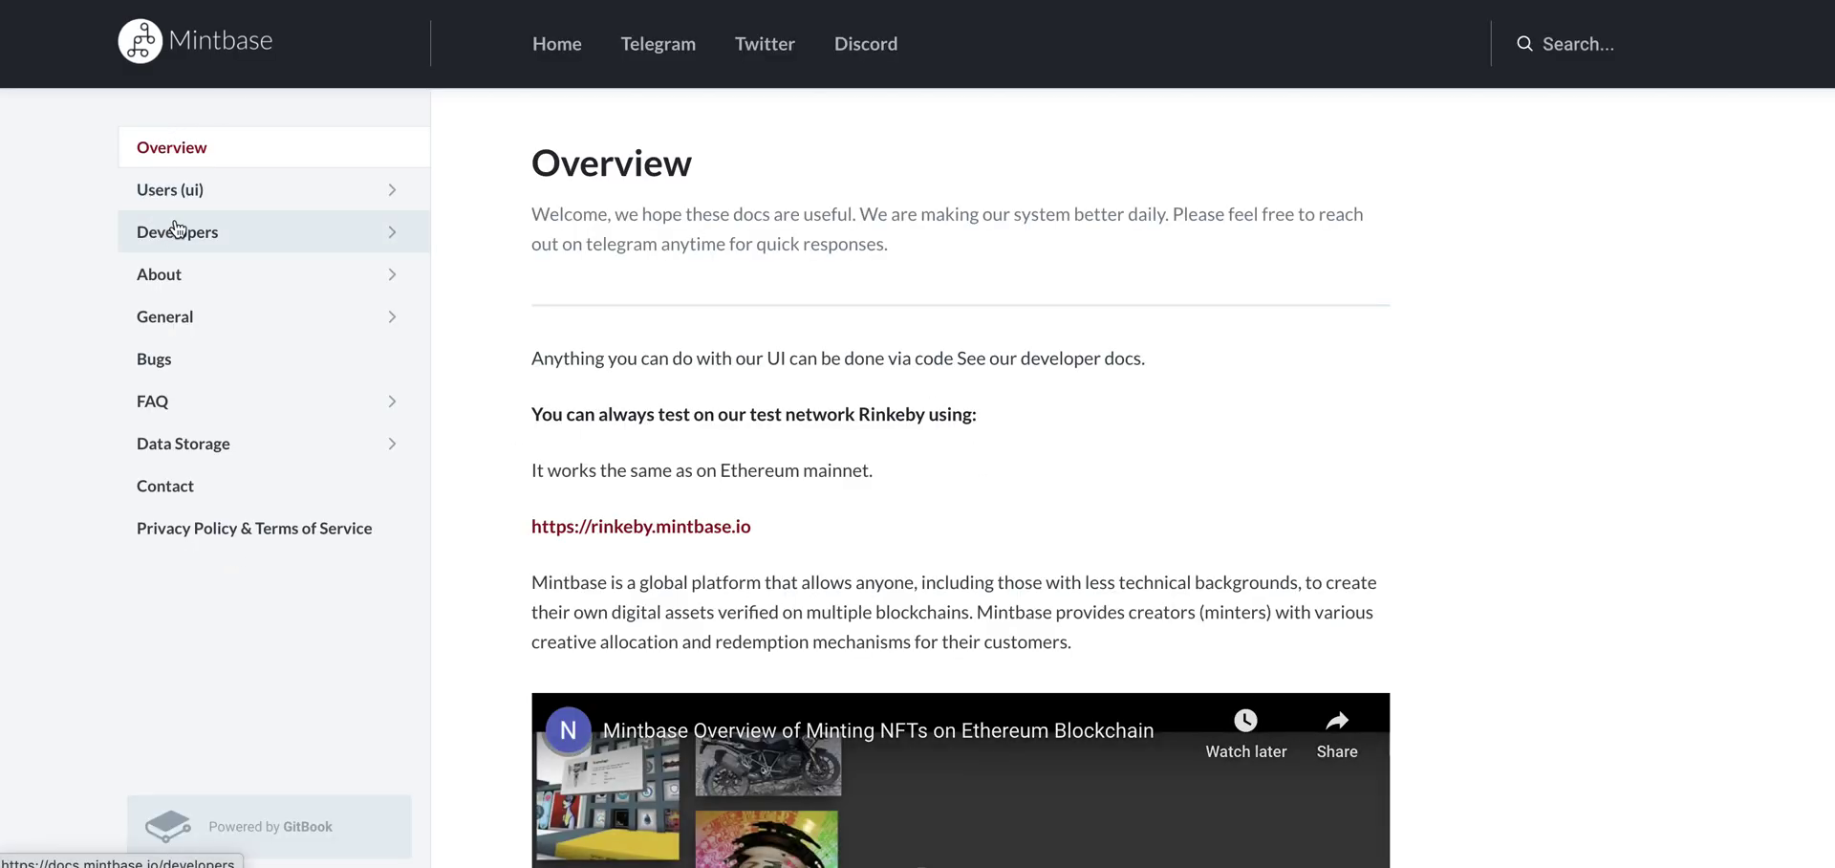
click(180, 189)
scroll(1145, 383, down, 4)
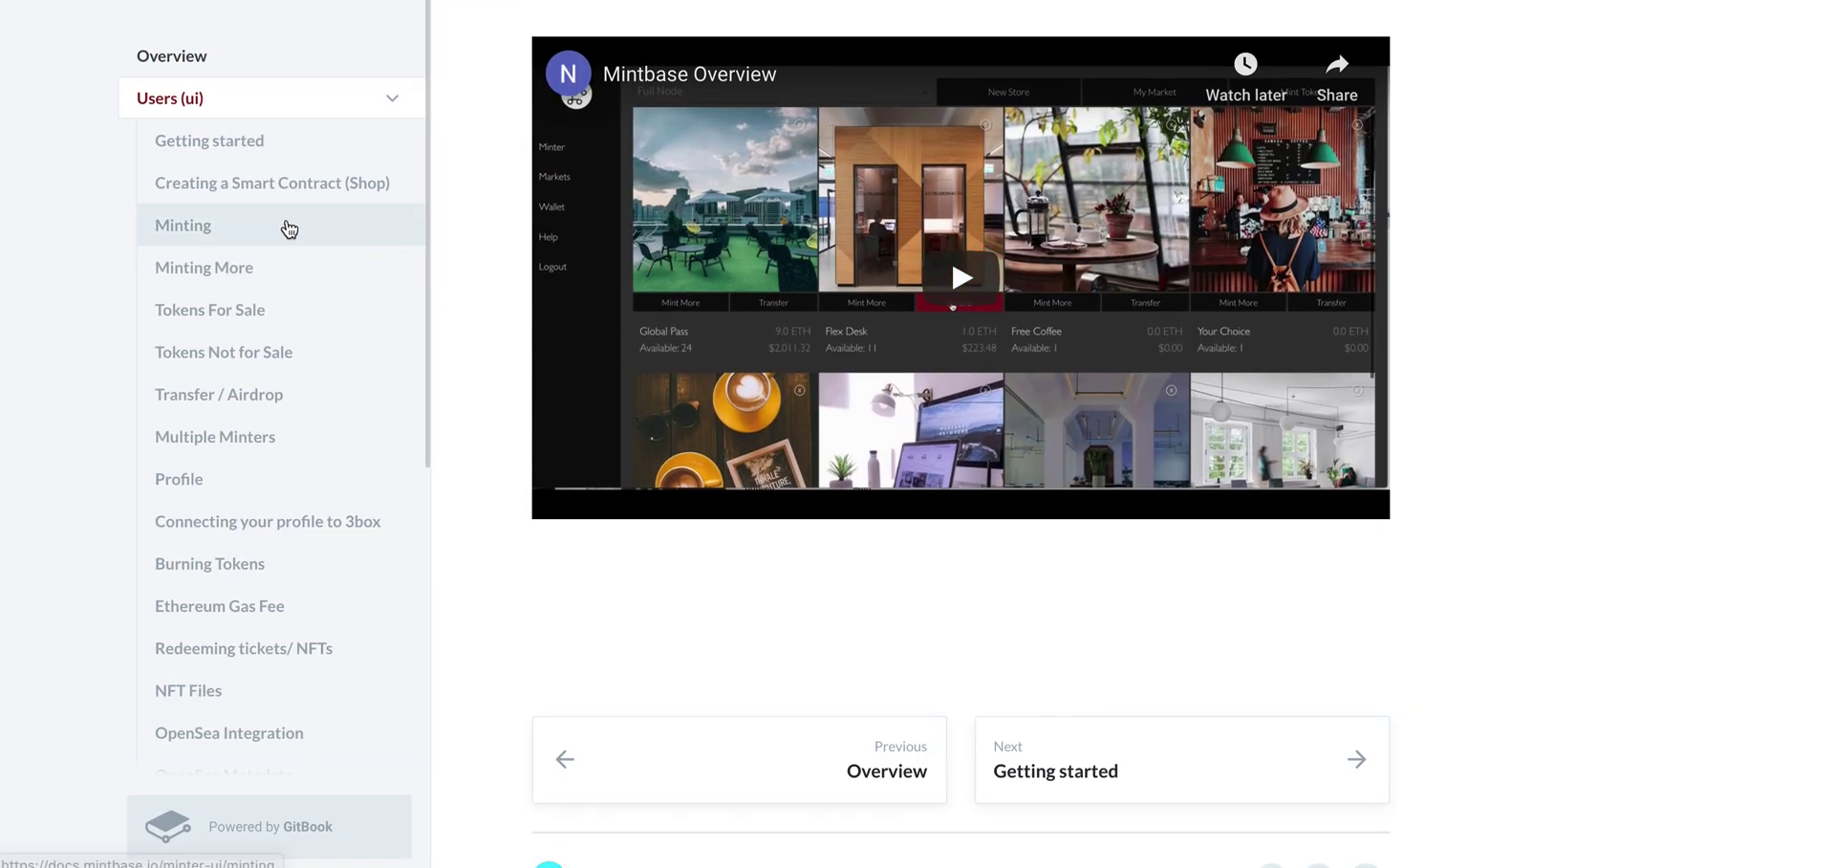
click(258, 228)
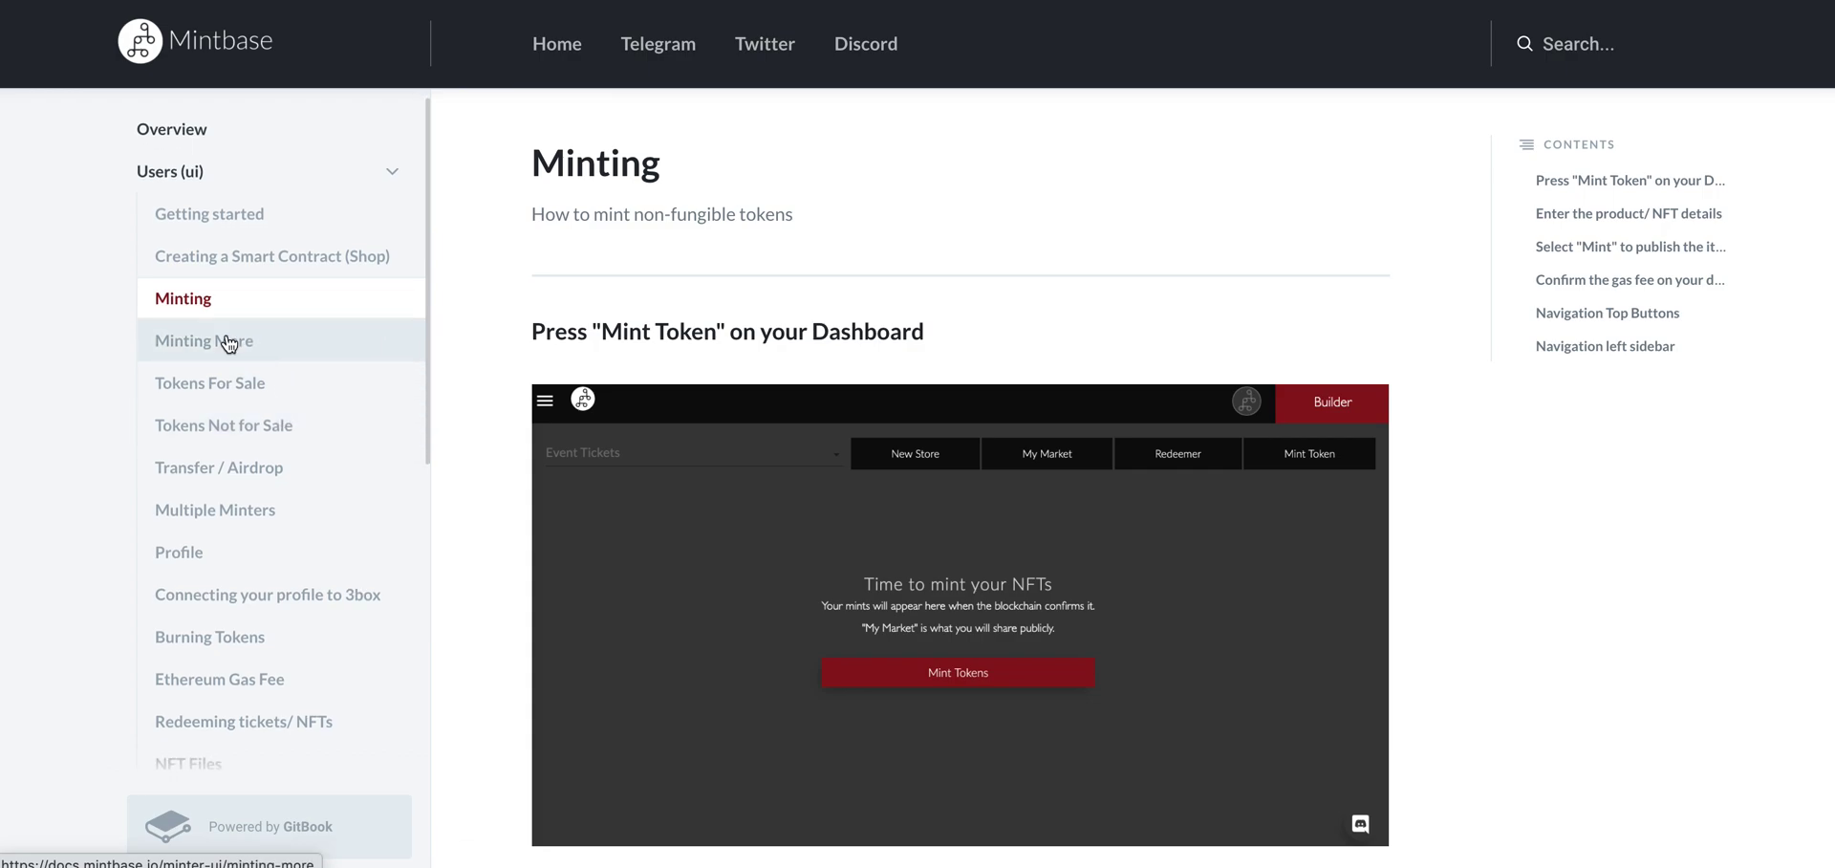
Expand the Developers section and open the Token Data page.
scroll(260, 361, down, 3)
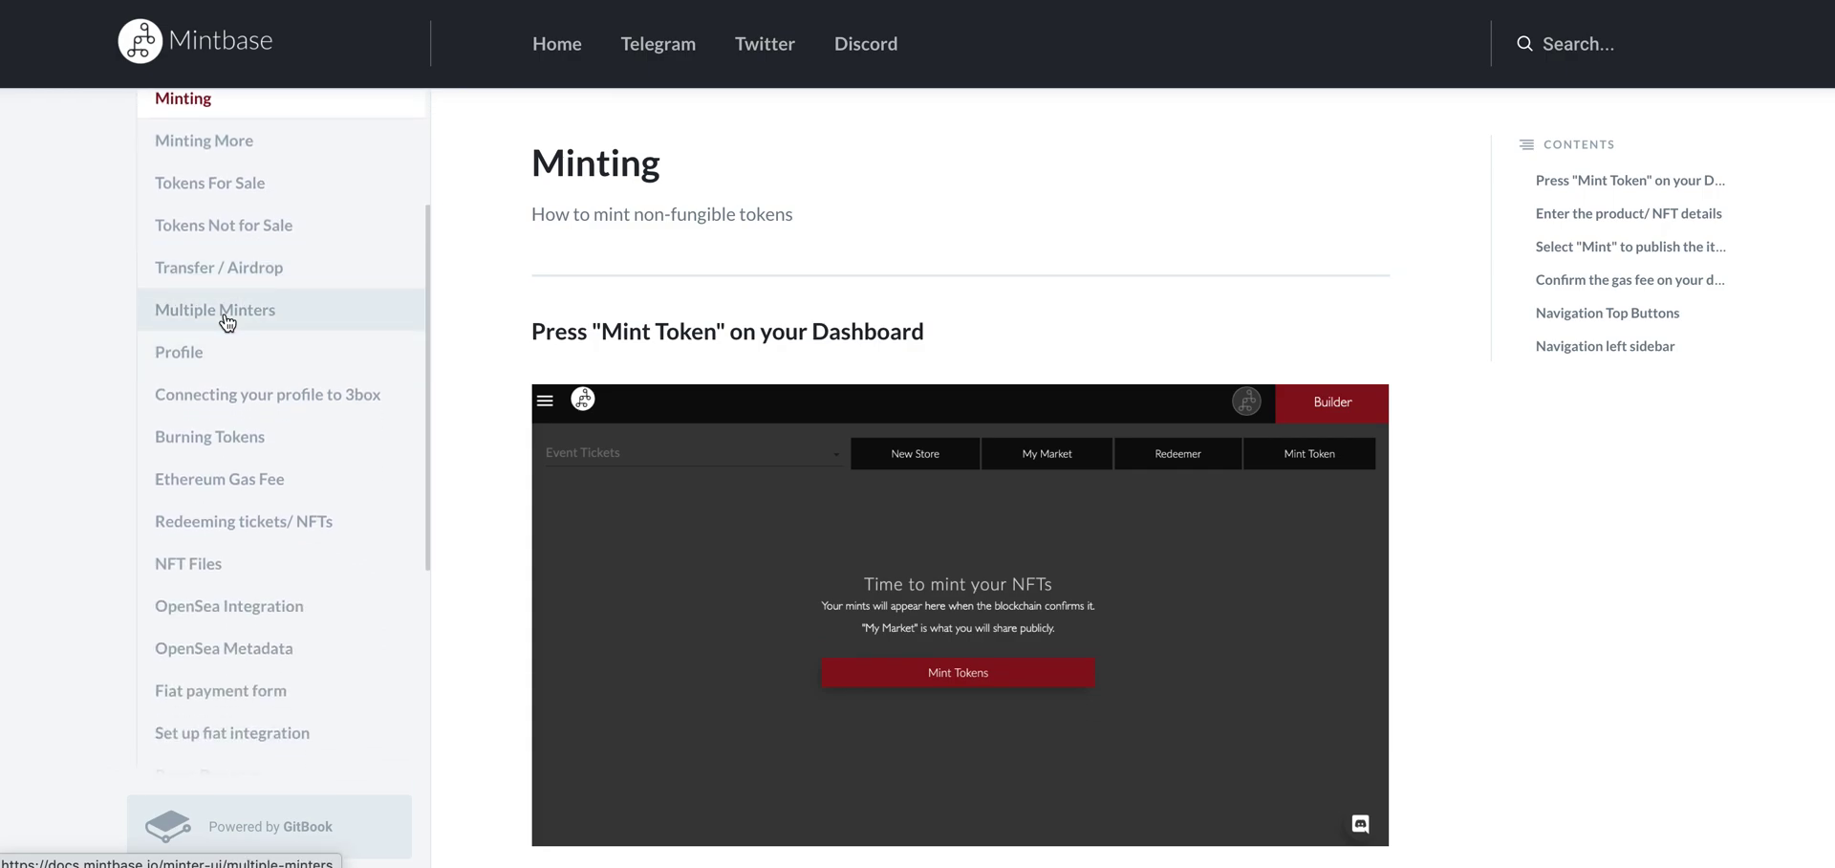
scroll(250, 401, down, 2)
scroll(284, 497, down, 1)
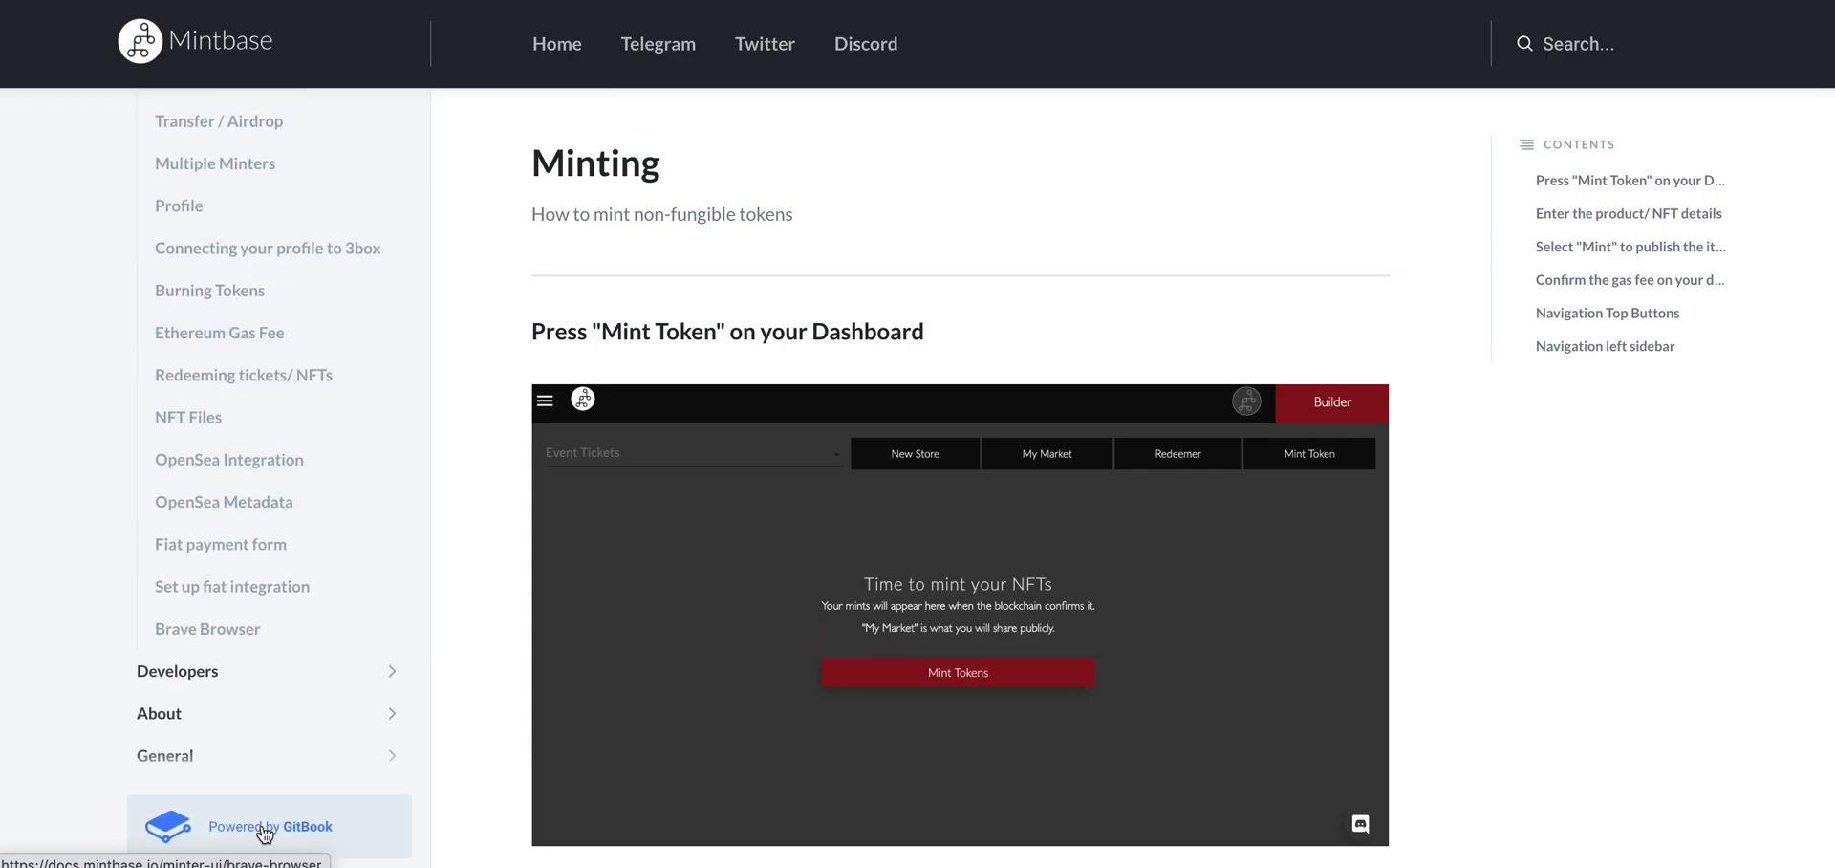
click(271, 690)
scroll(287, 622, down, 3)
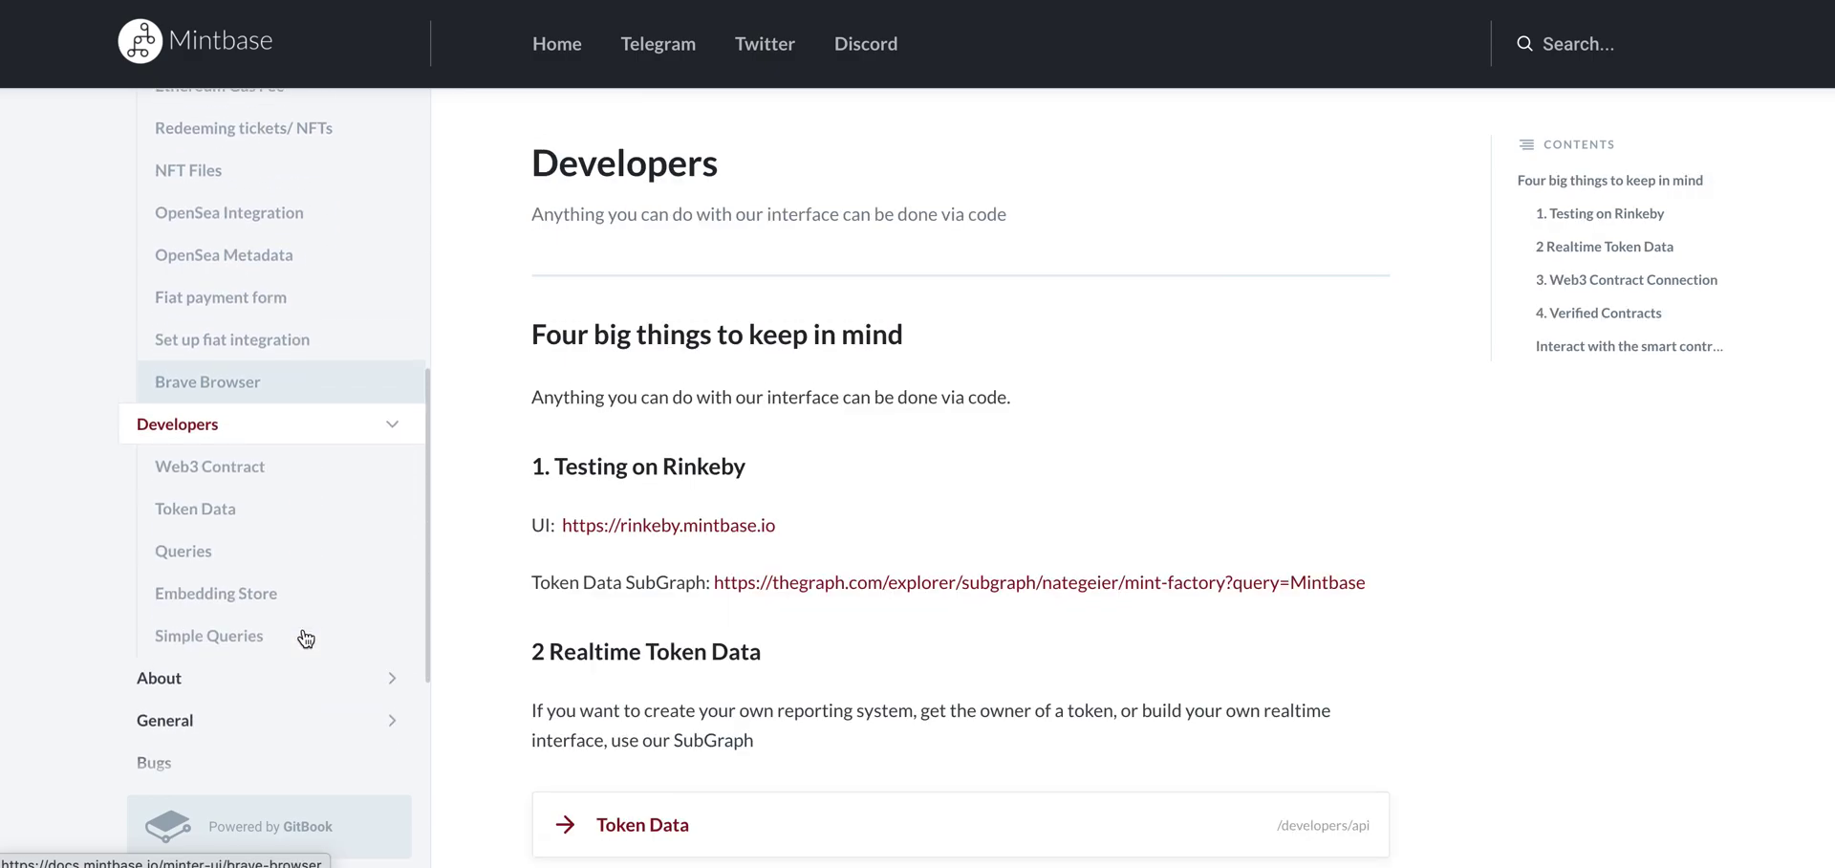
scroll(1290, 693, down, 1)
scroll(587, 514, down, 2)
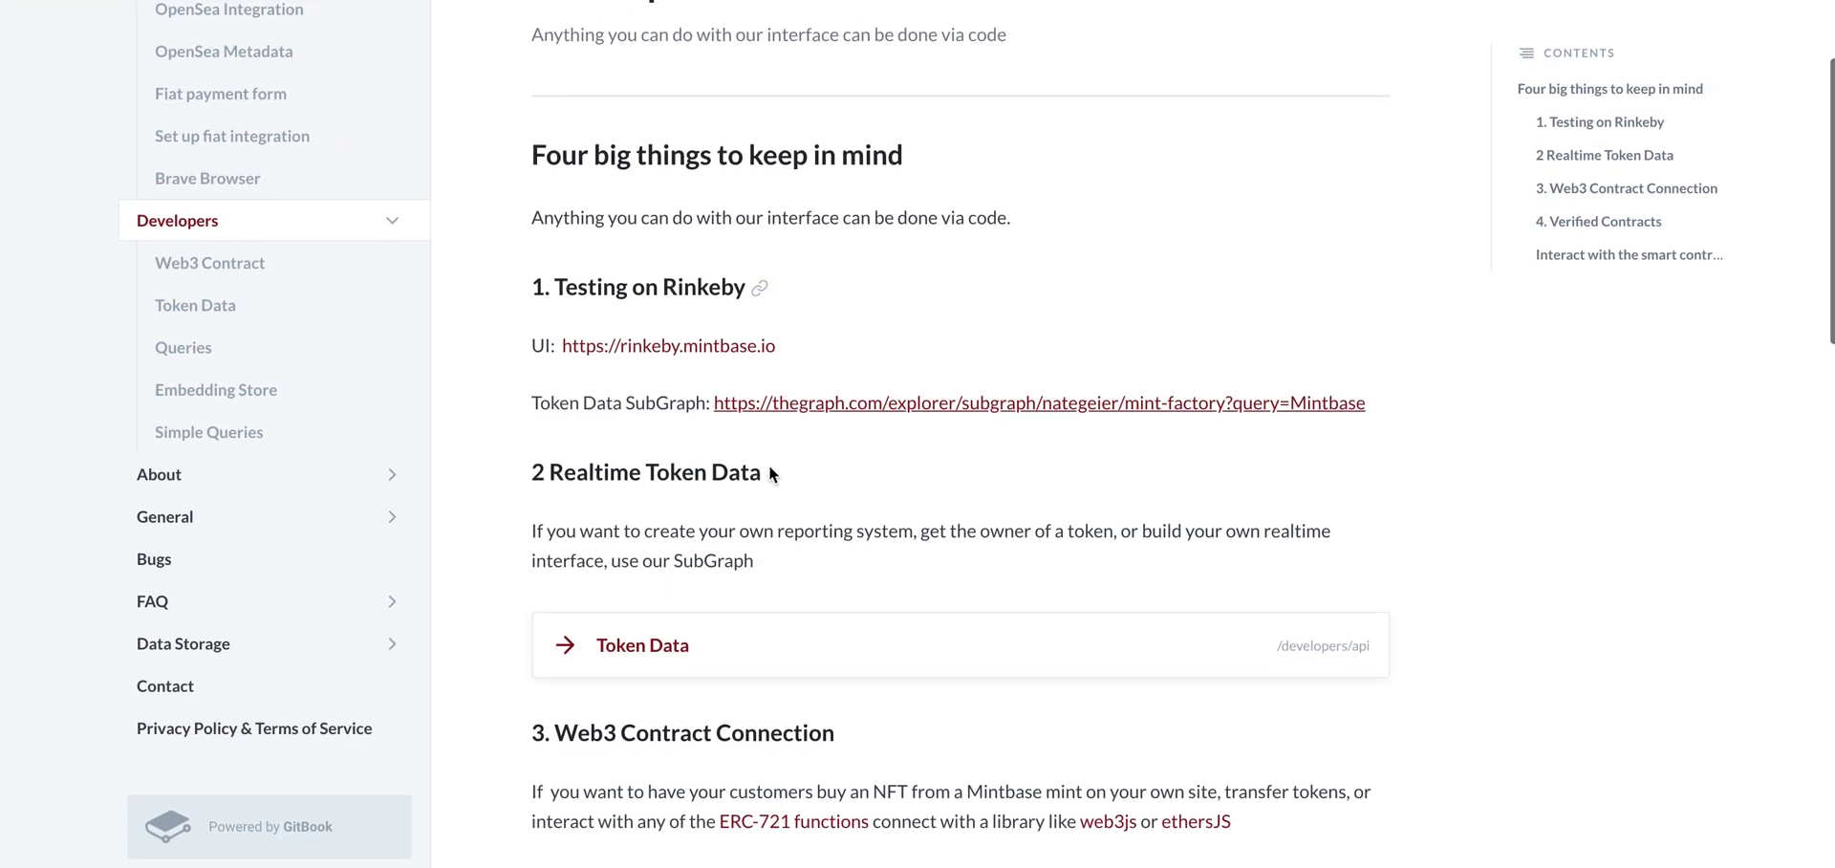
click(685, 657)
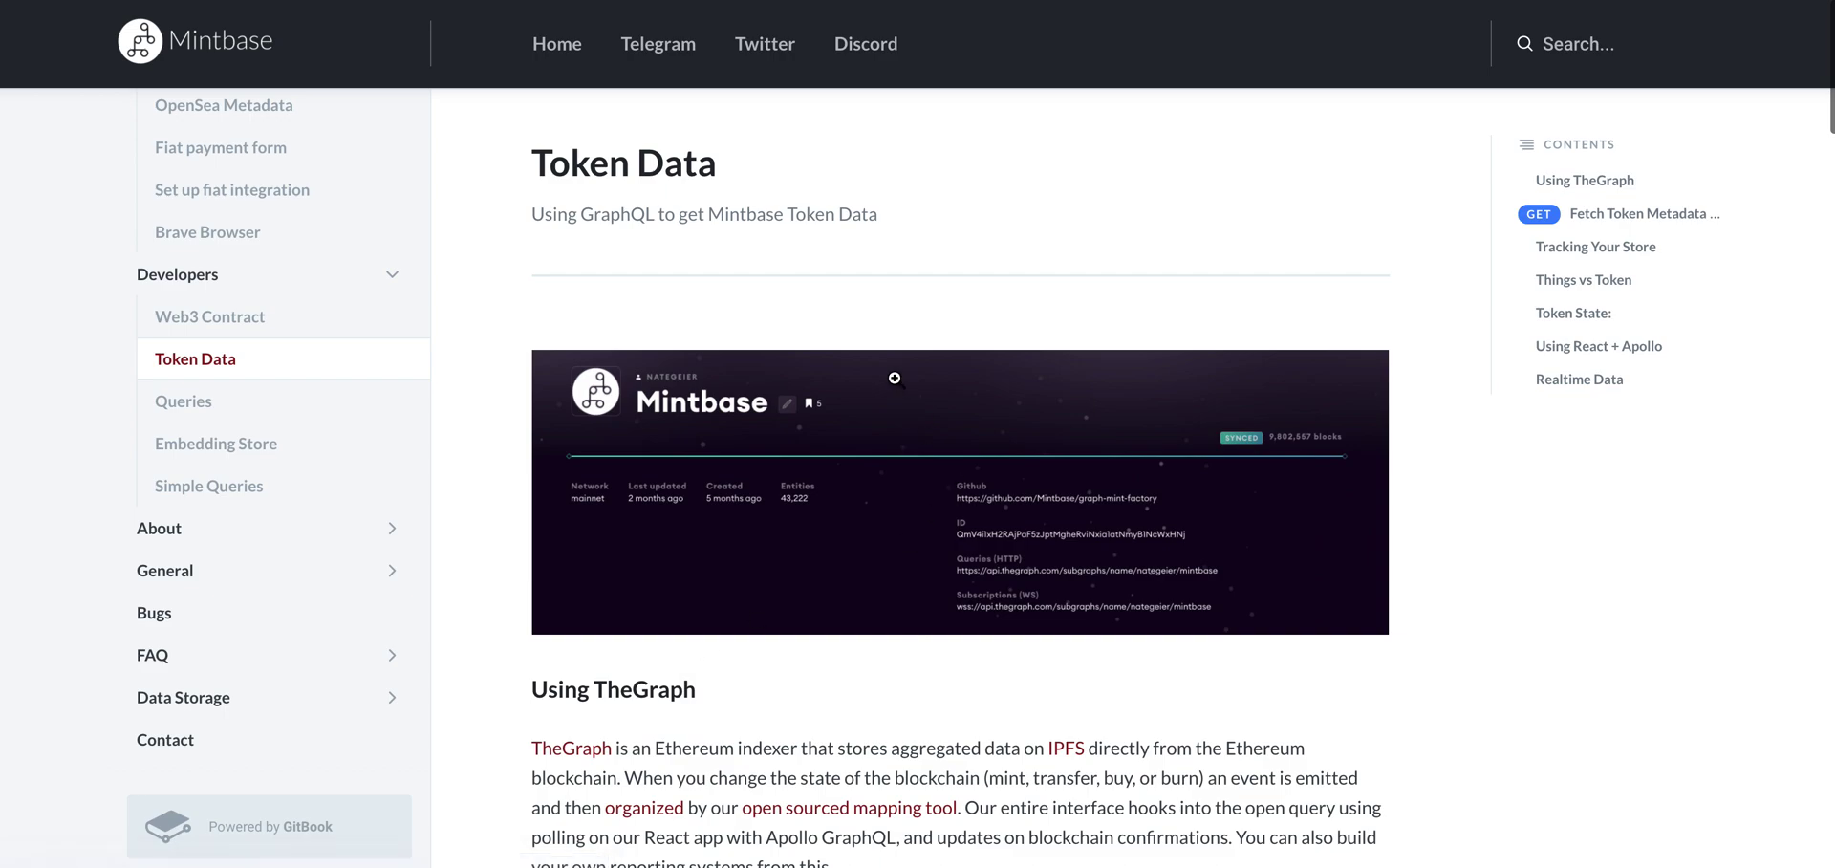
scroll(898, 382, down, 8)
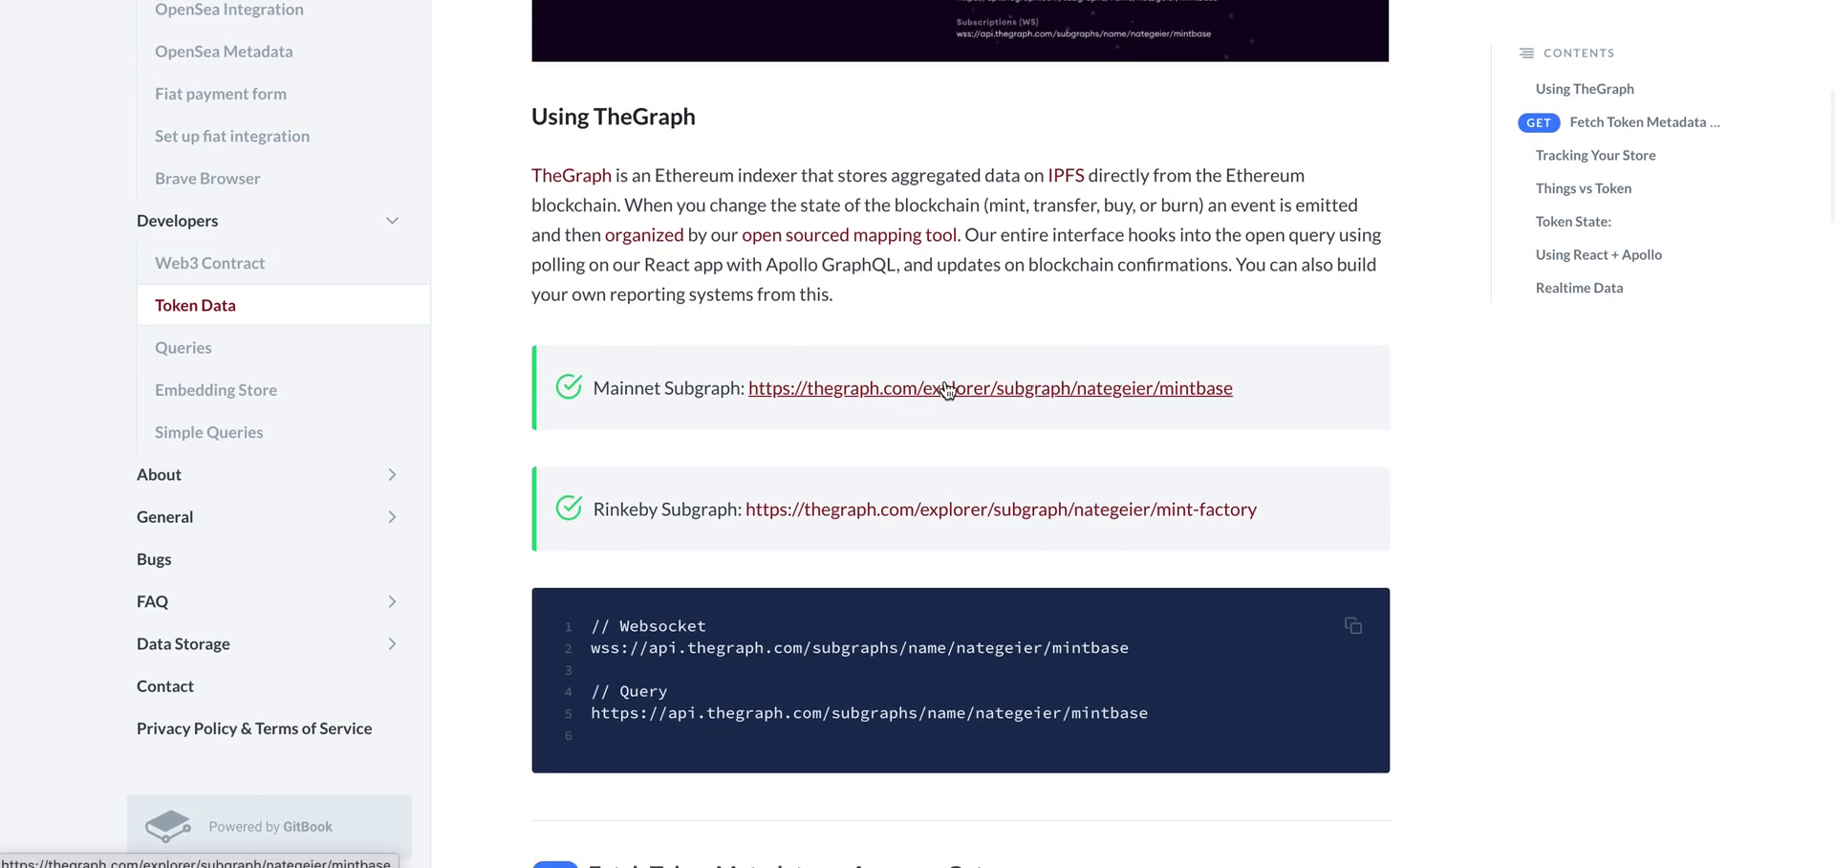
Open the Mintbase mainnet subgraph and run the default stats query in the Playground.
click(932, 387)
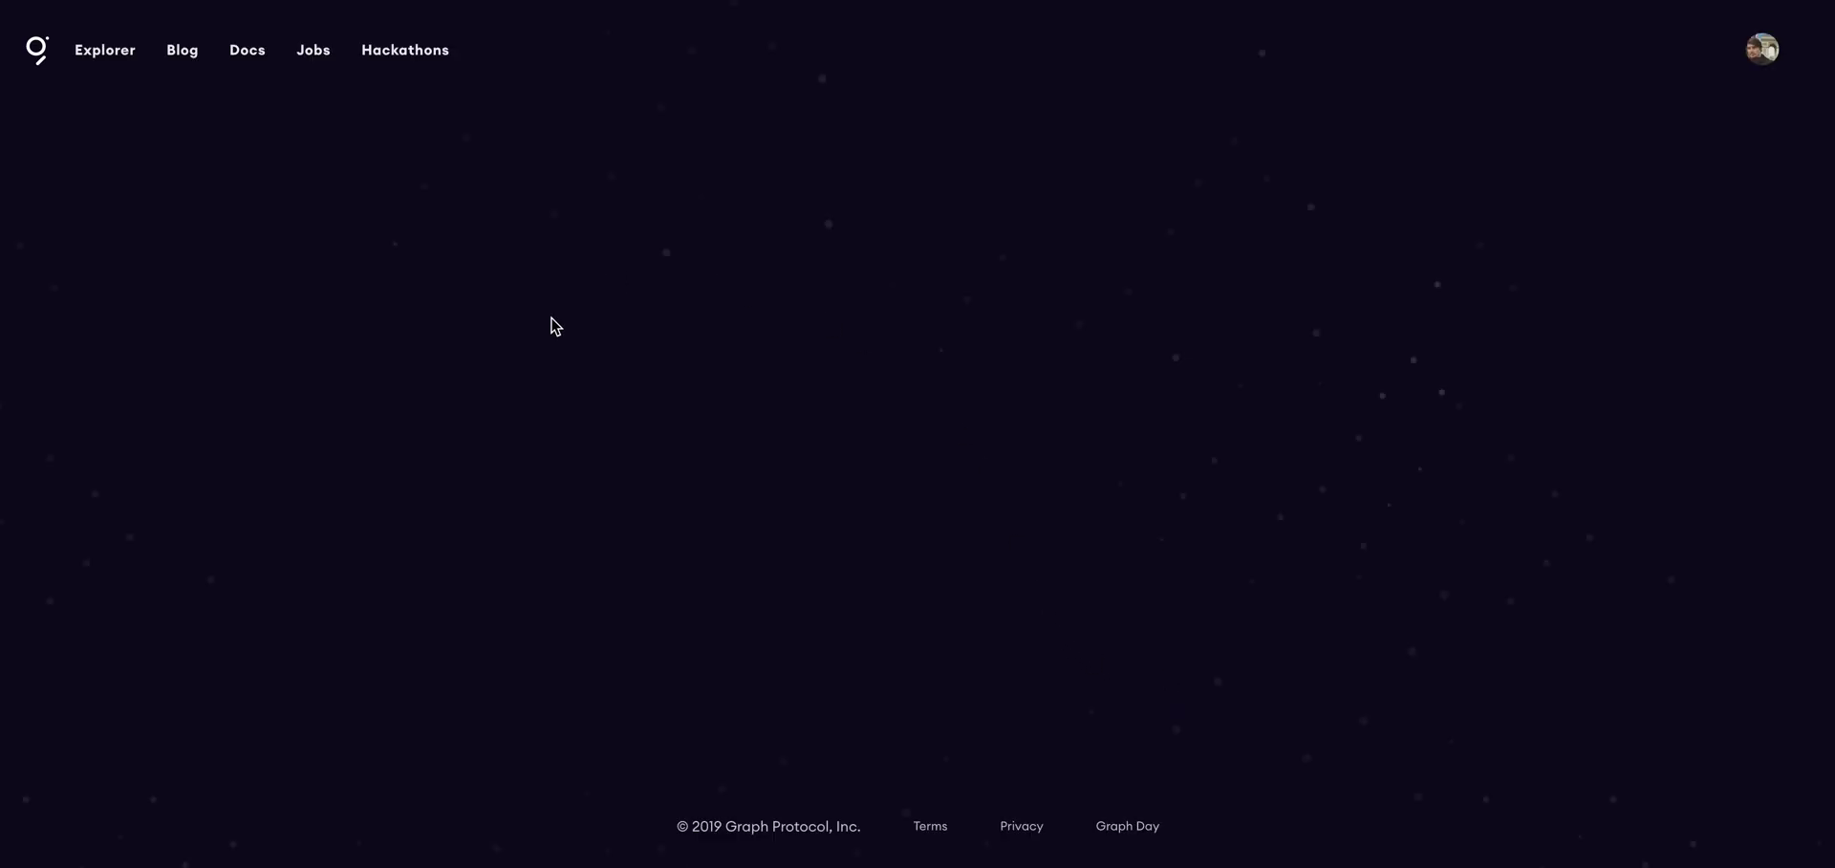
scroll(1172, 535, down, 1)
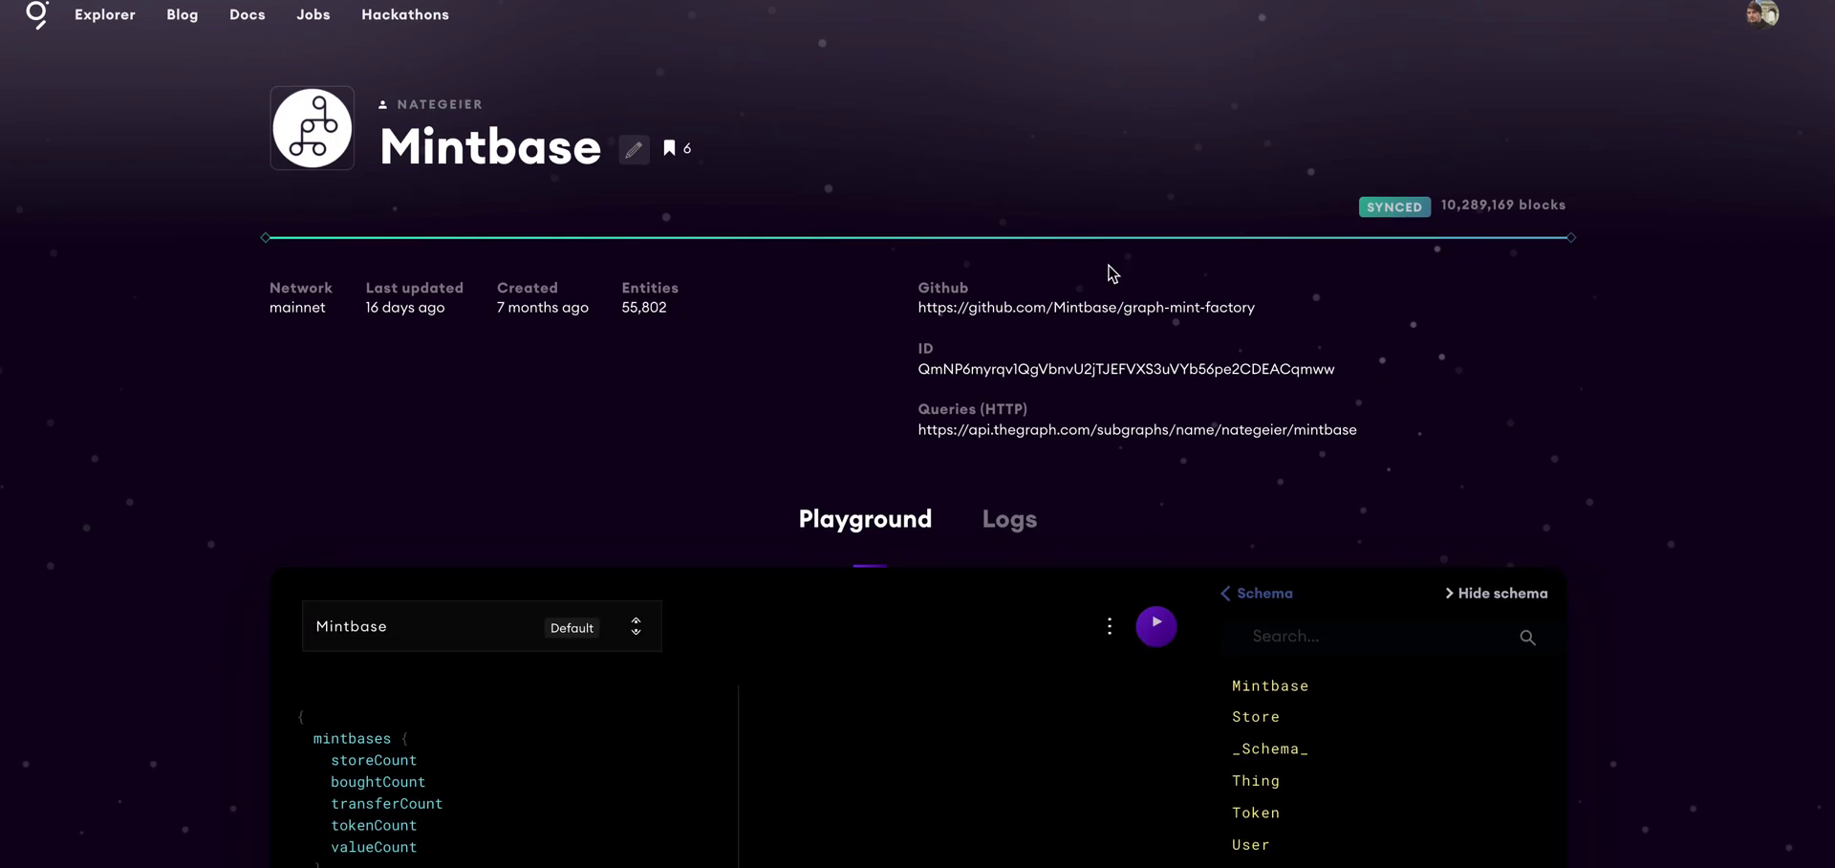
scroll(1099, 231, down, 1)
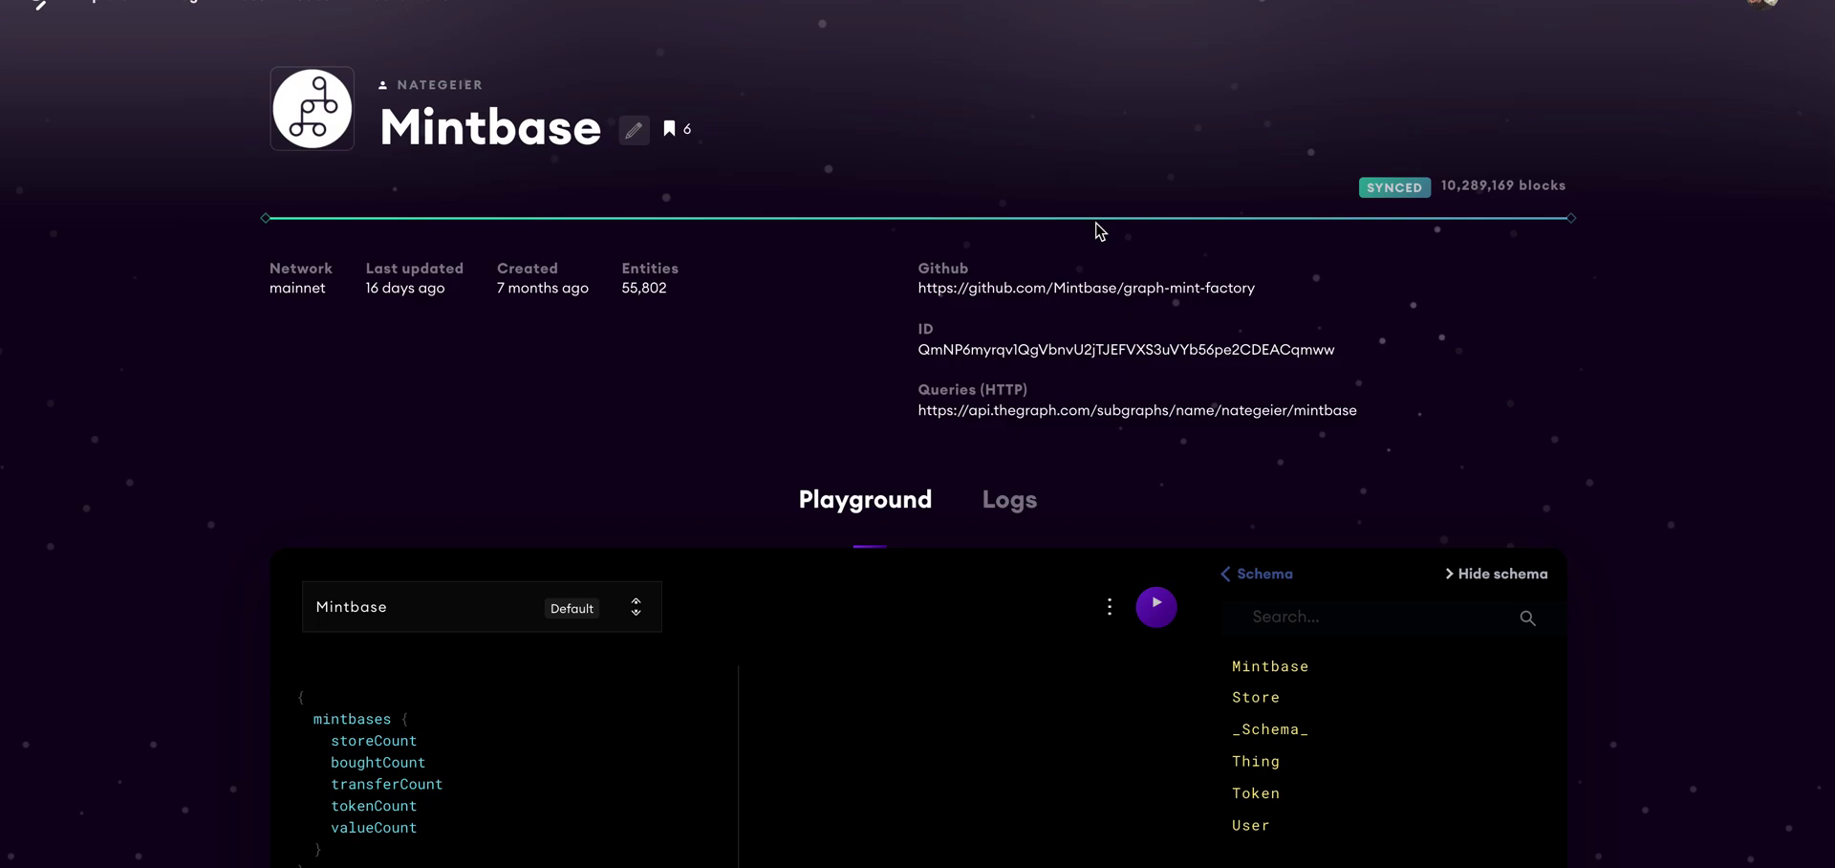
scroll(1099, 230, down, 3)
click(1156, 406)
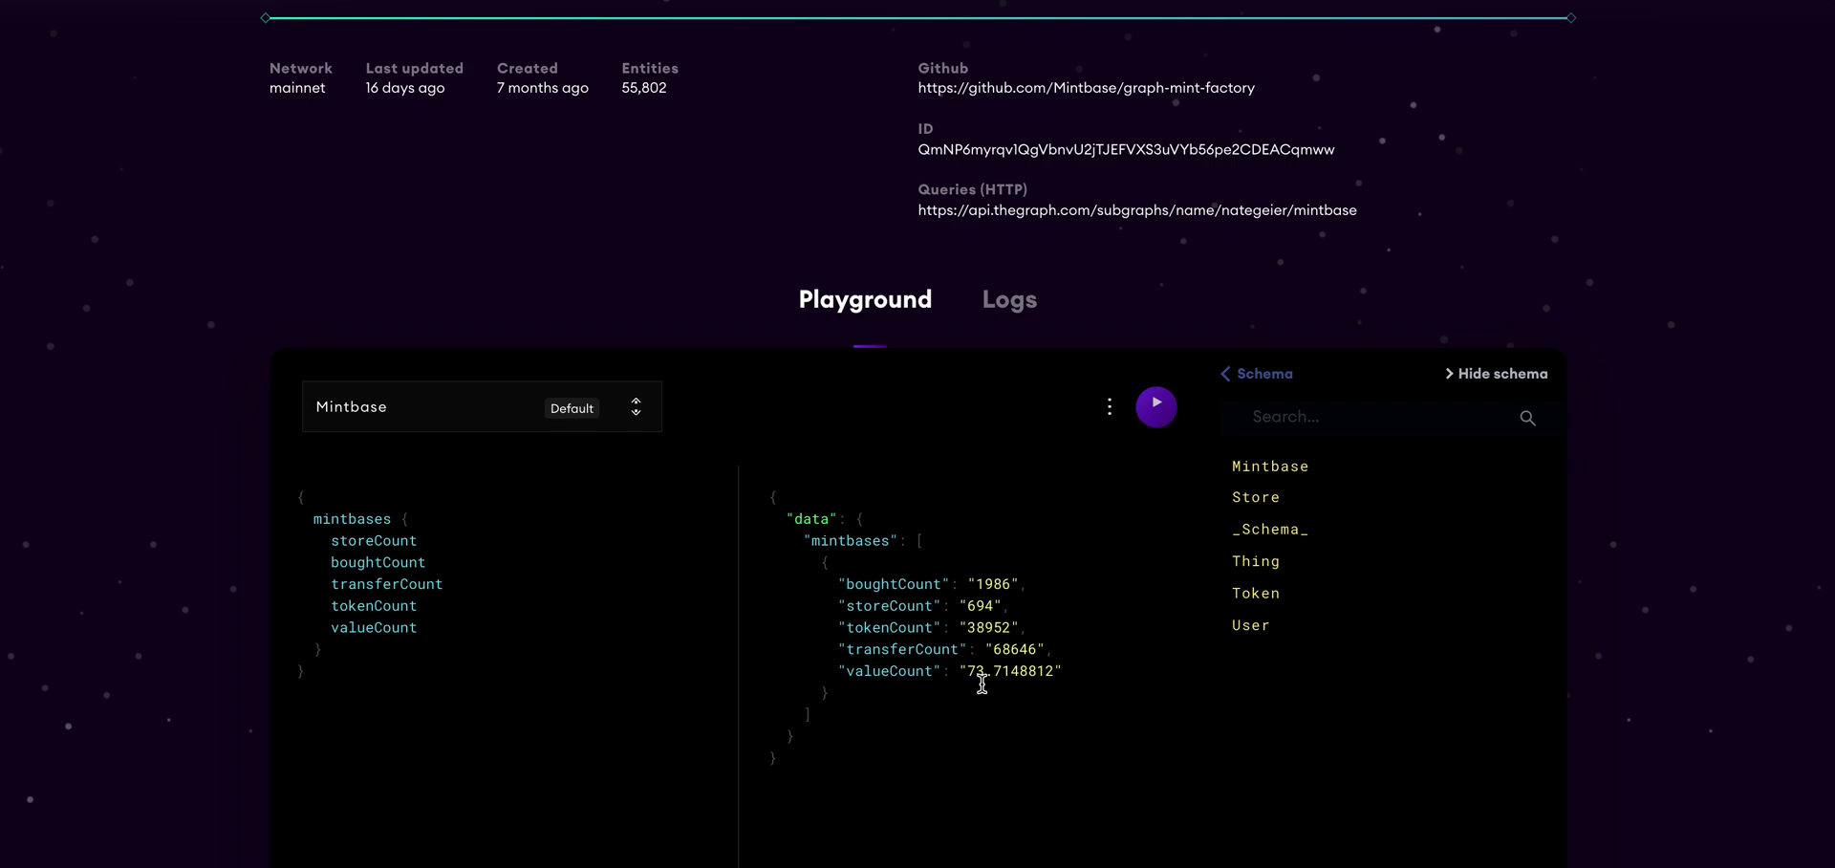
Run the UserTokens query to list the owner's two token ids, then return to Nate's Joe Shop.
click(636, 407)
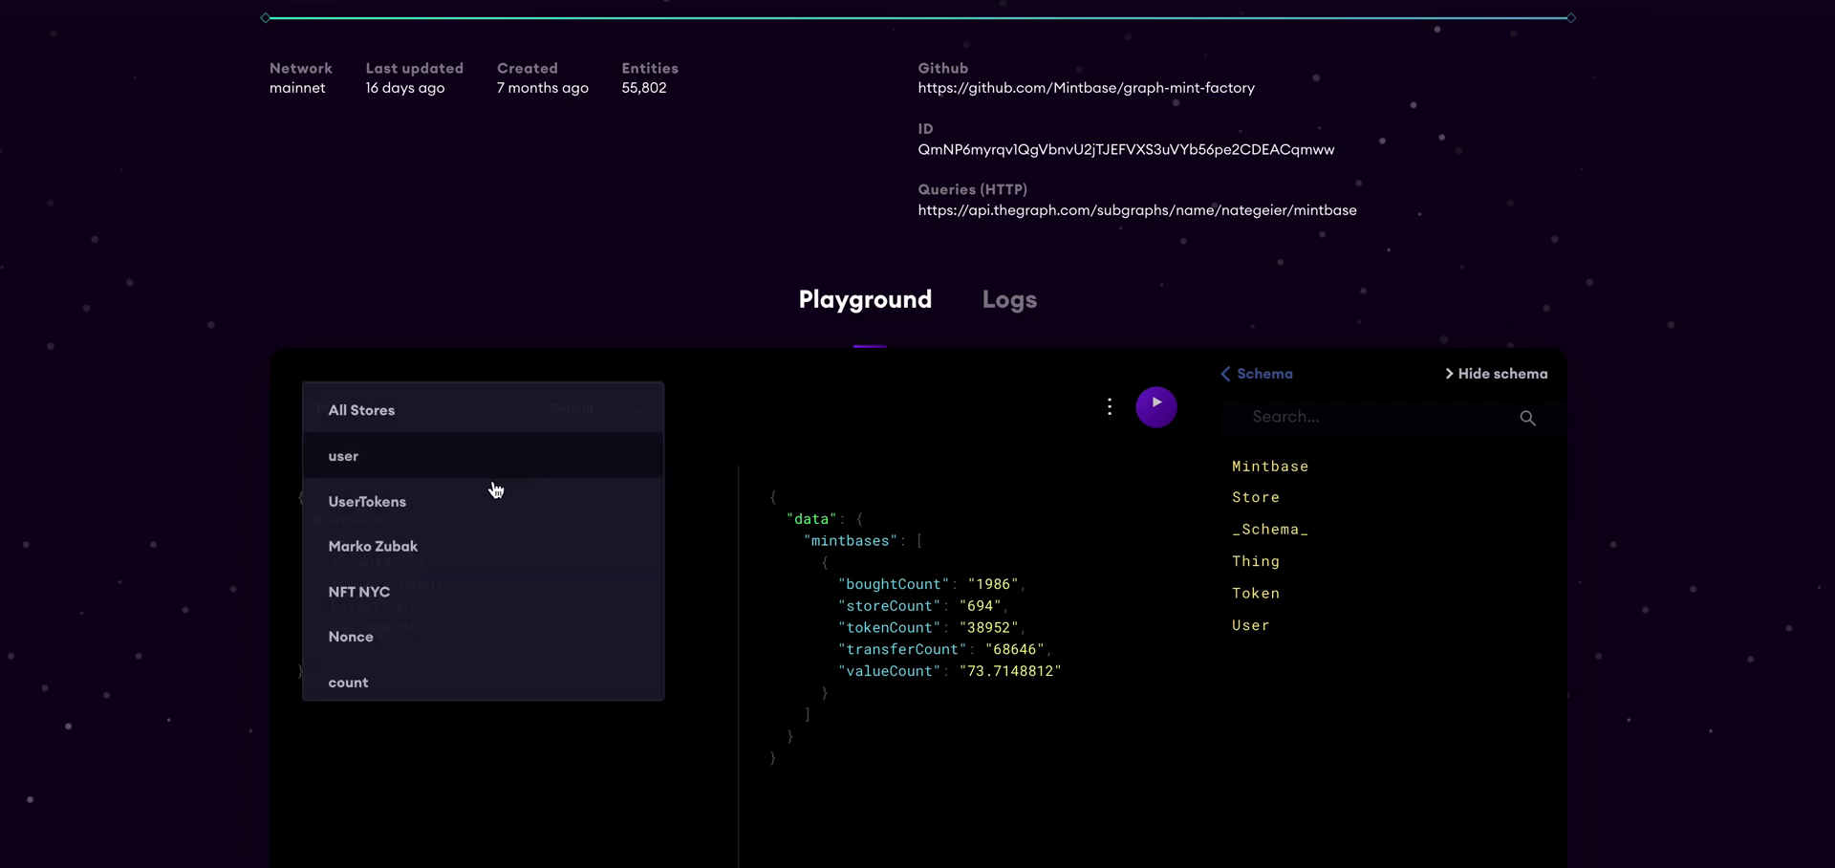
click(492, 522)
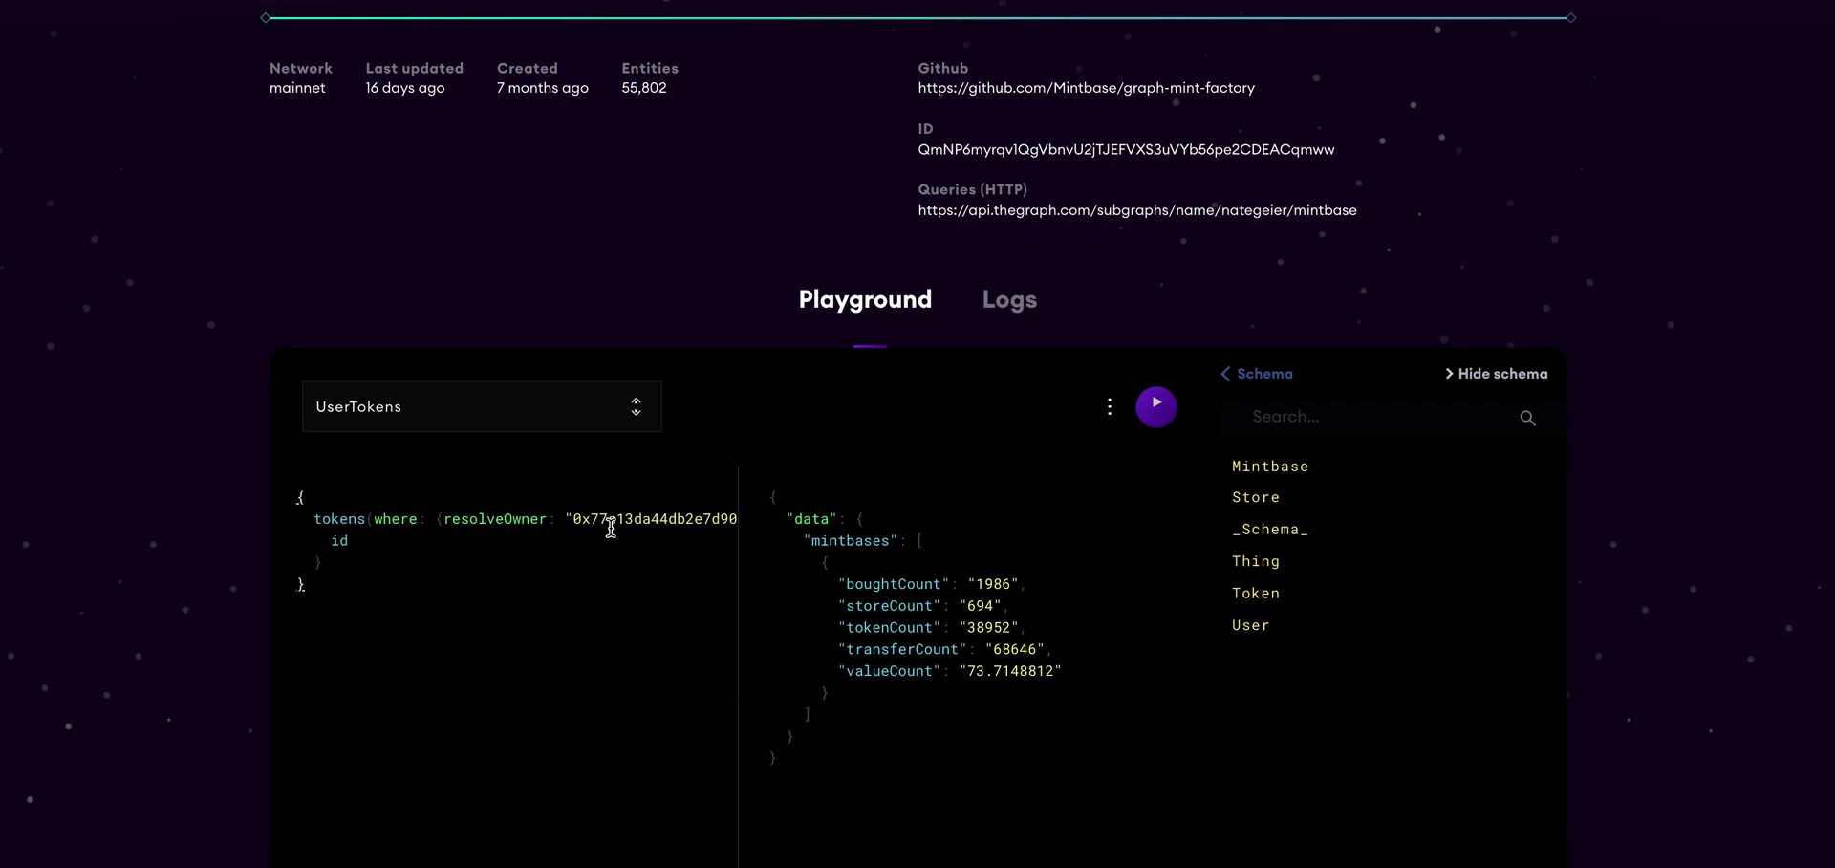
click(635, 421)
scroll(520, 531, down, 1)
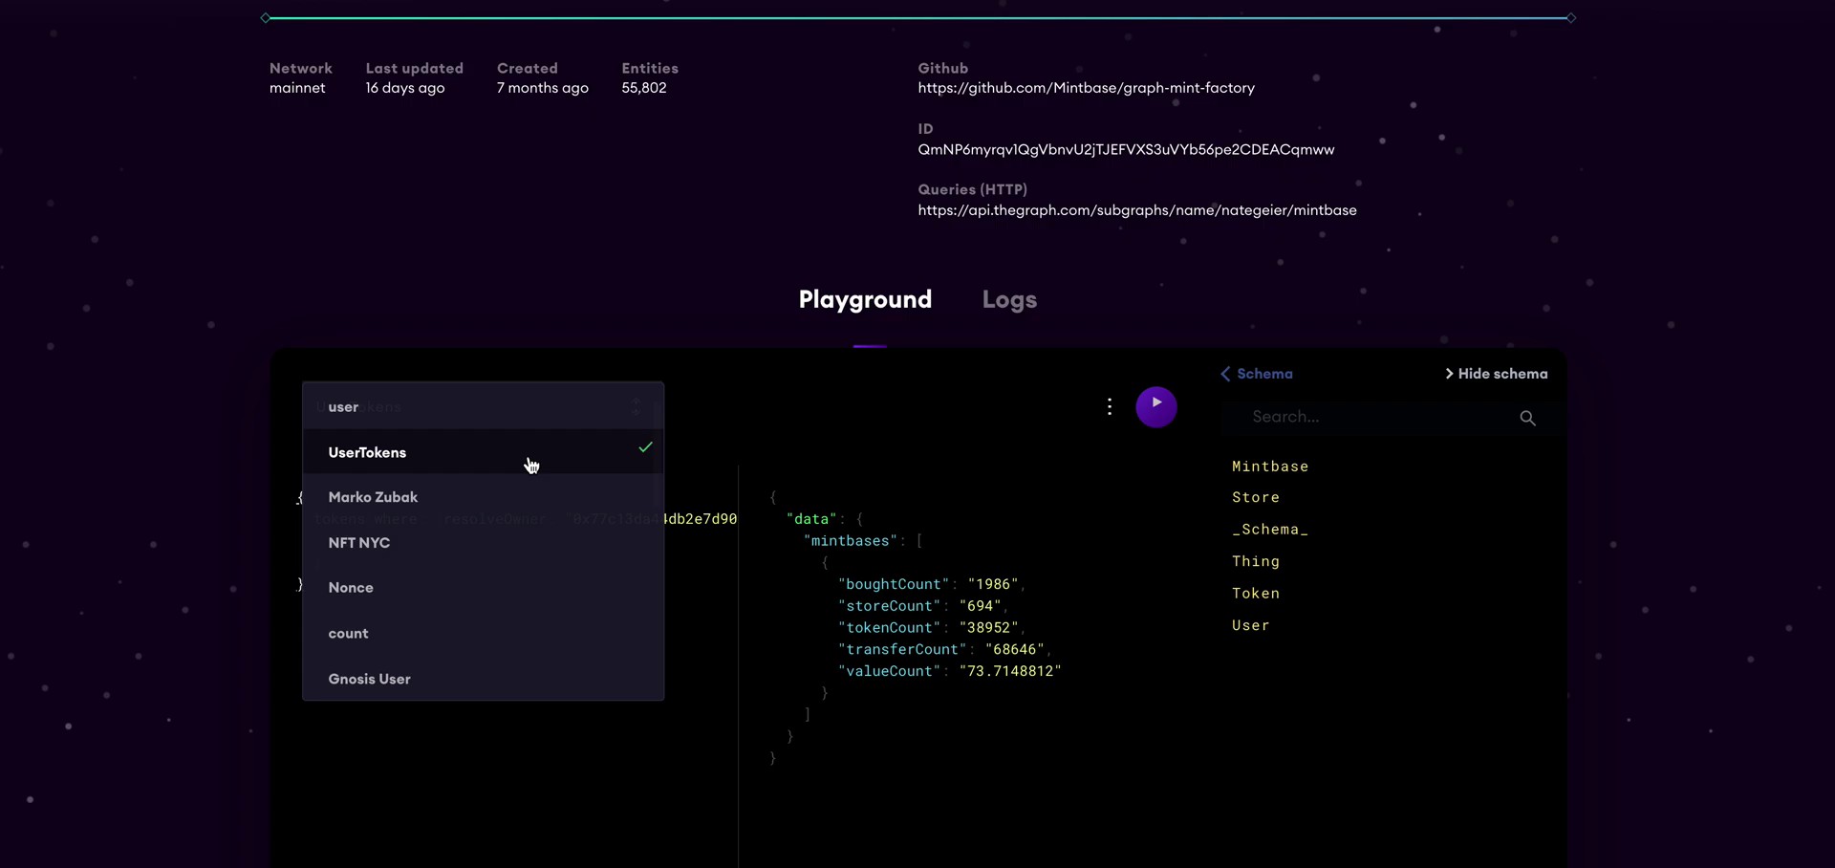
click(639, 457)
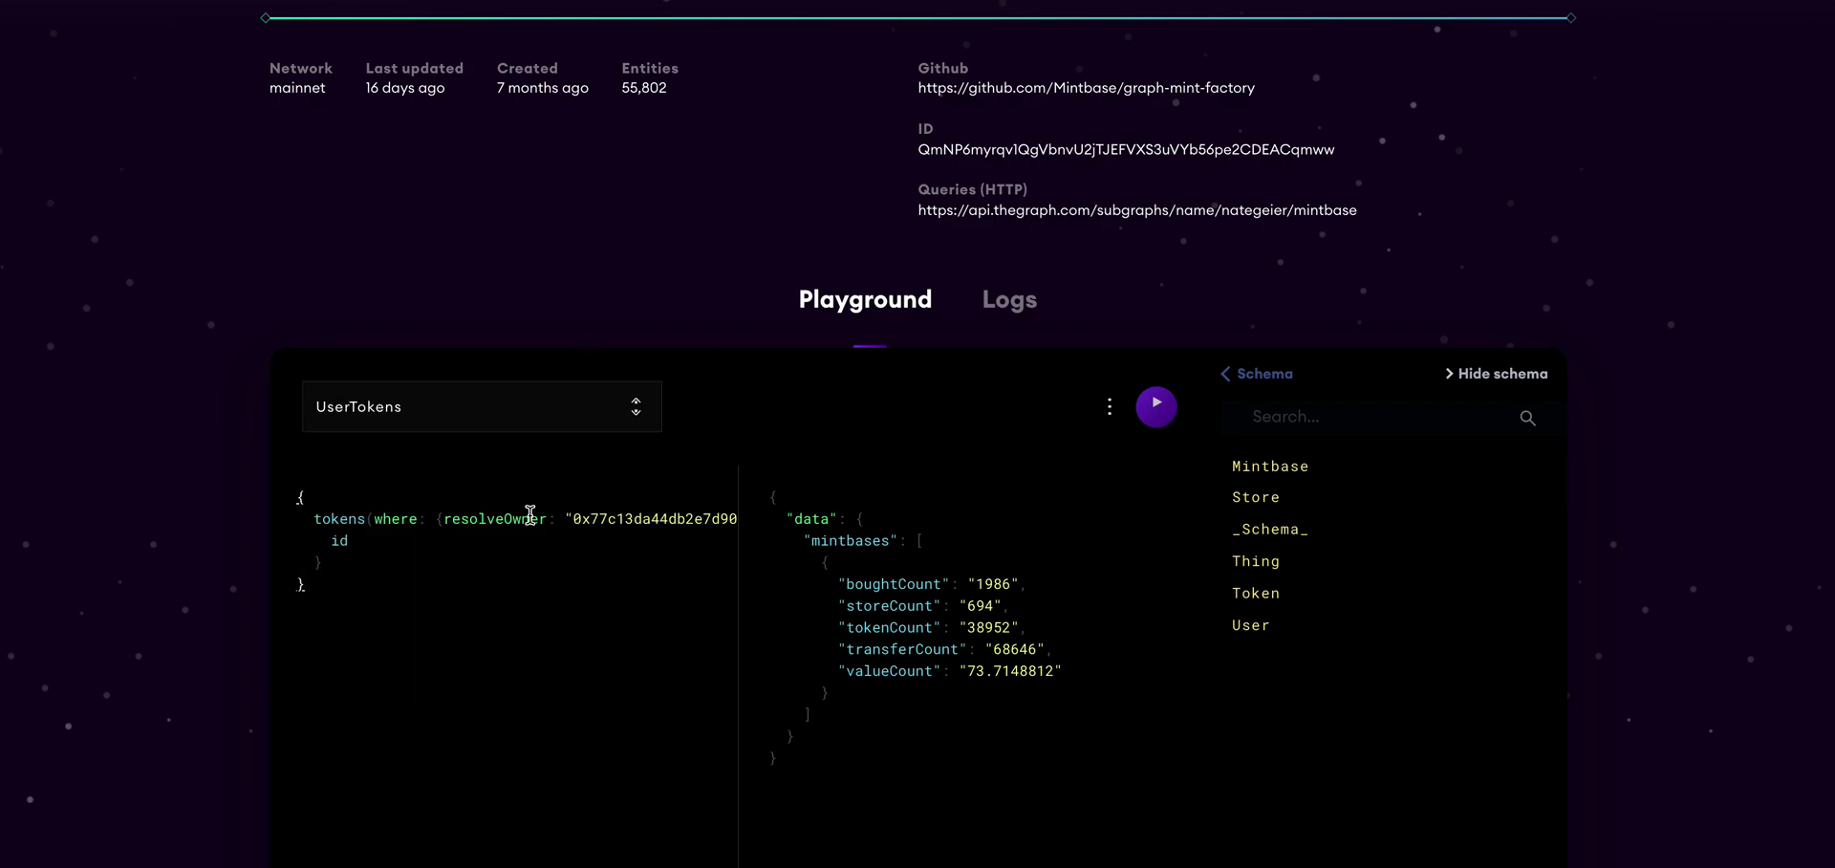
double_click(612, 518)
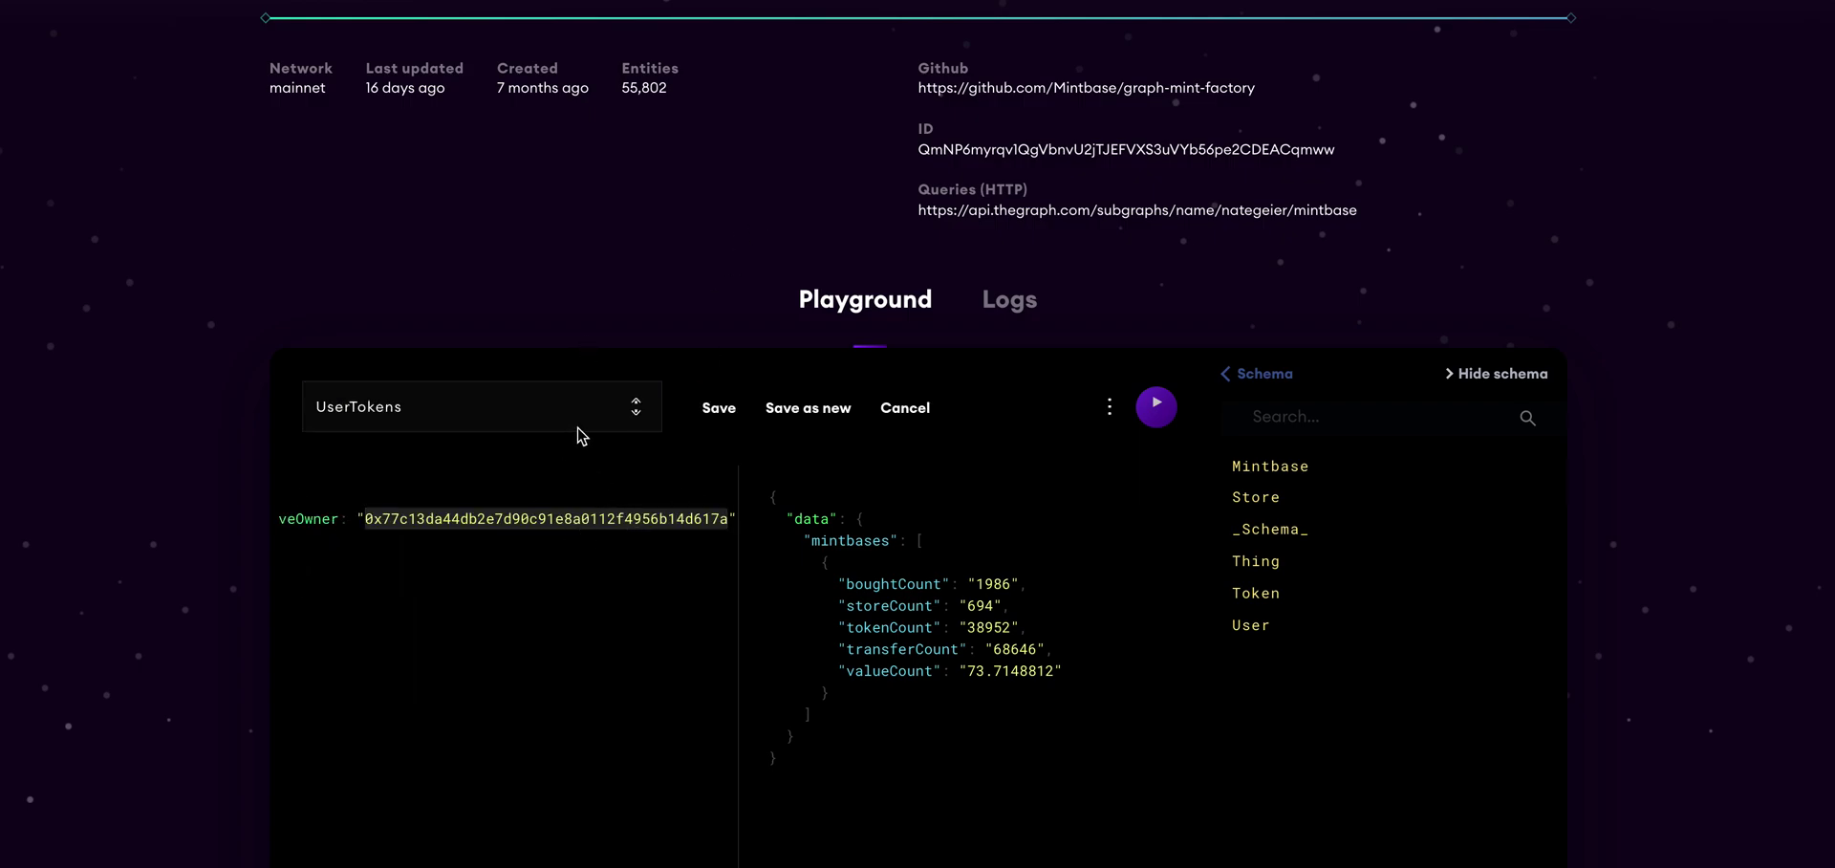
click(1156, 406)
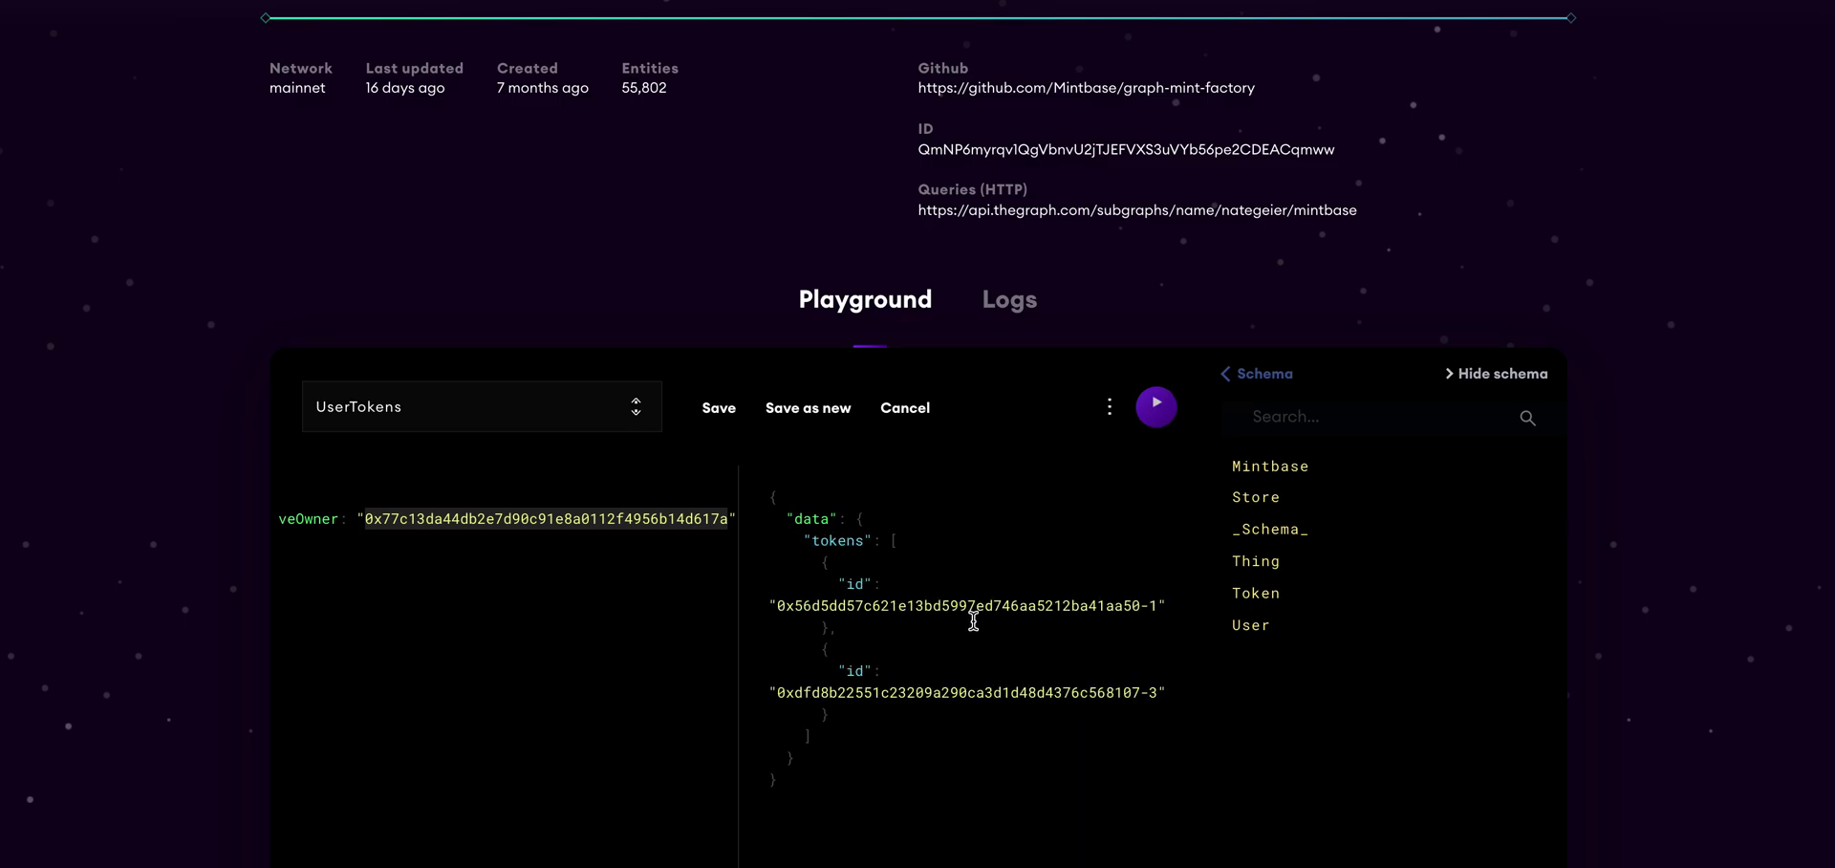
scroll(973, 621, up, 3)
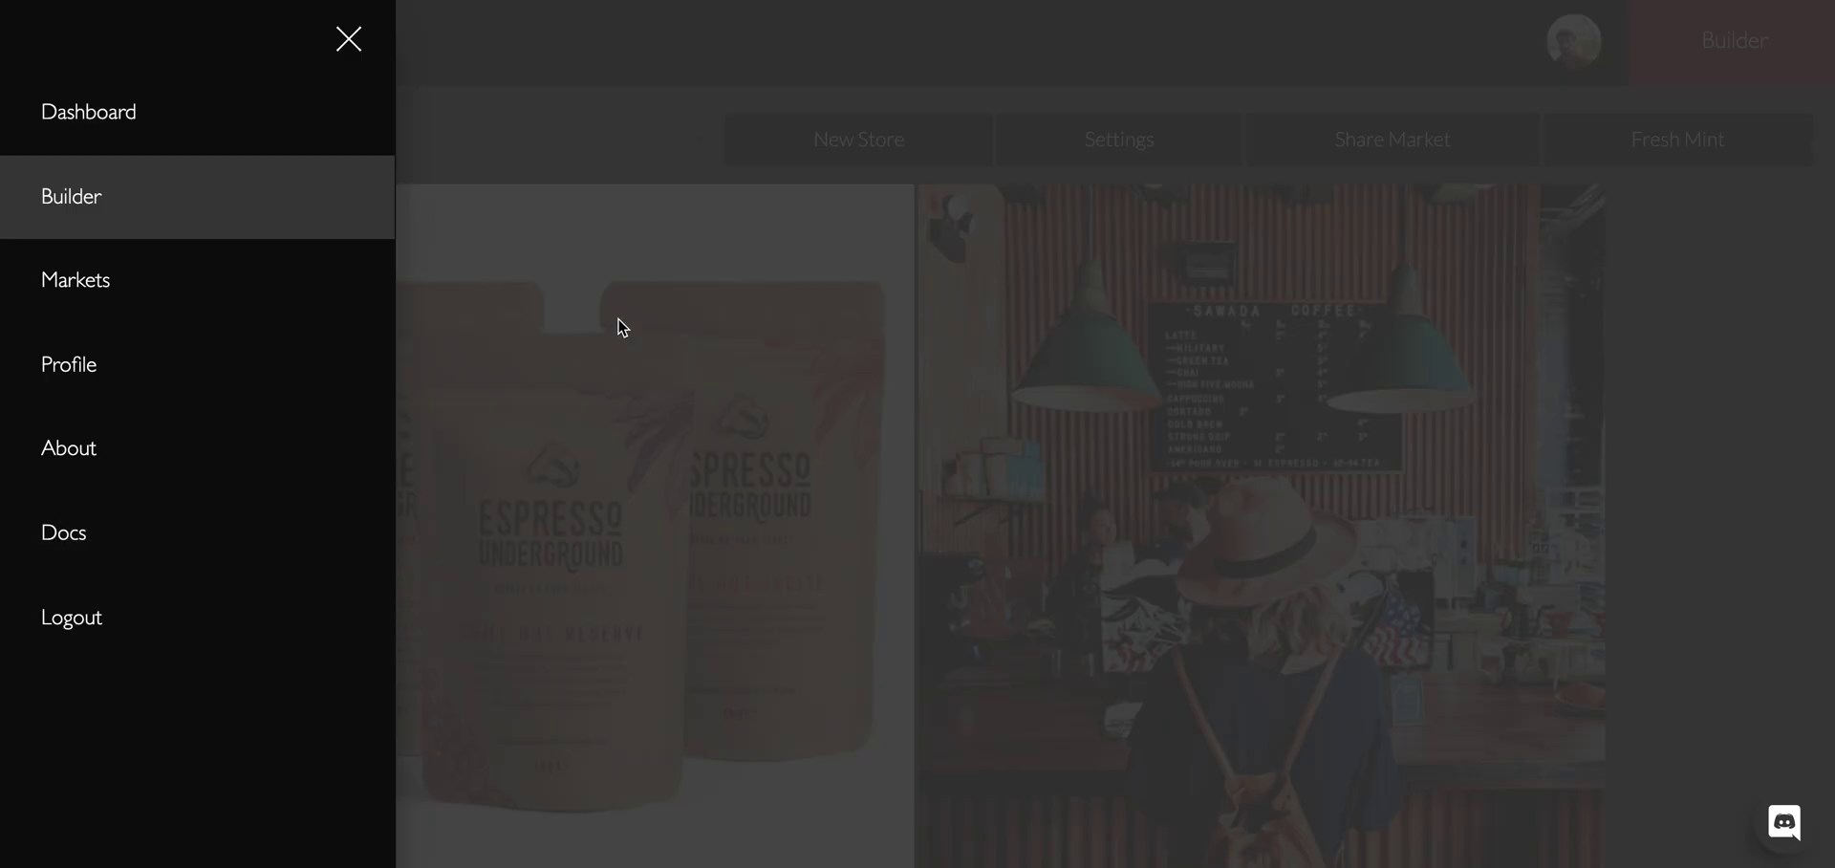
click(529, 512)
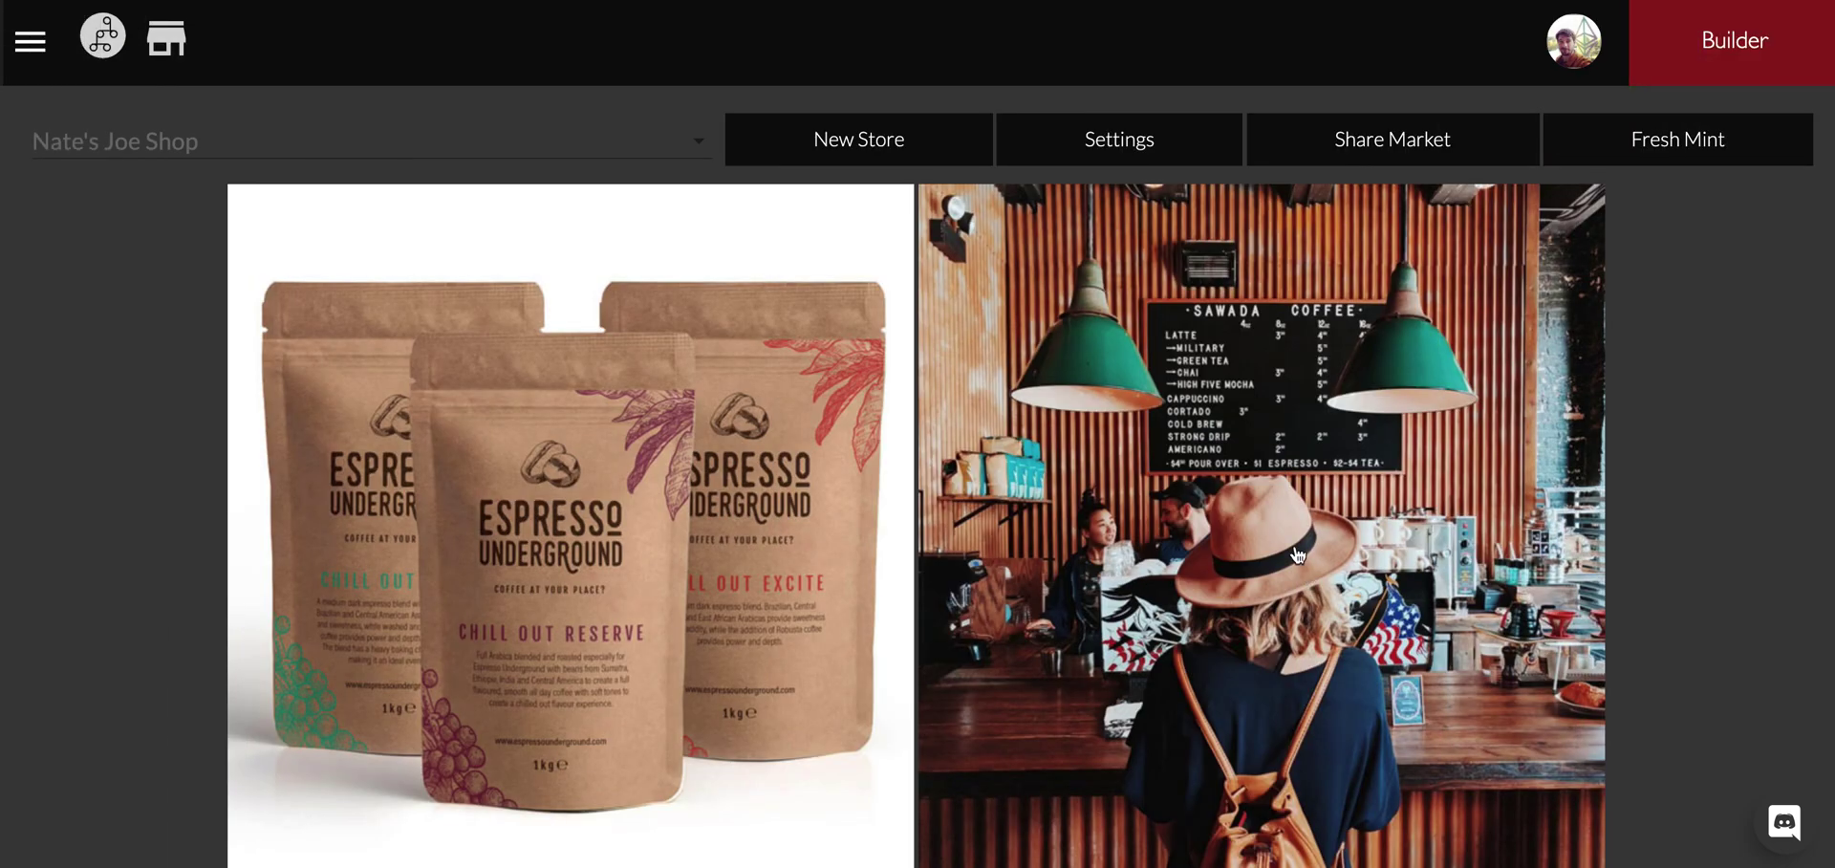
scroll(1295, 564, down, 1)
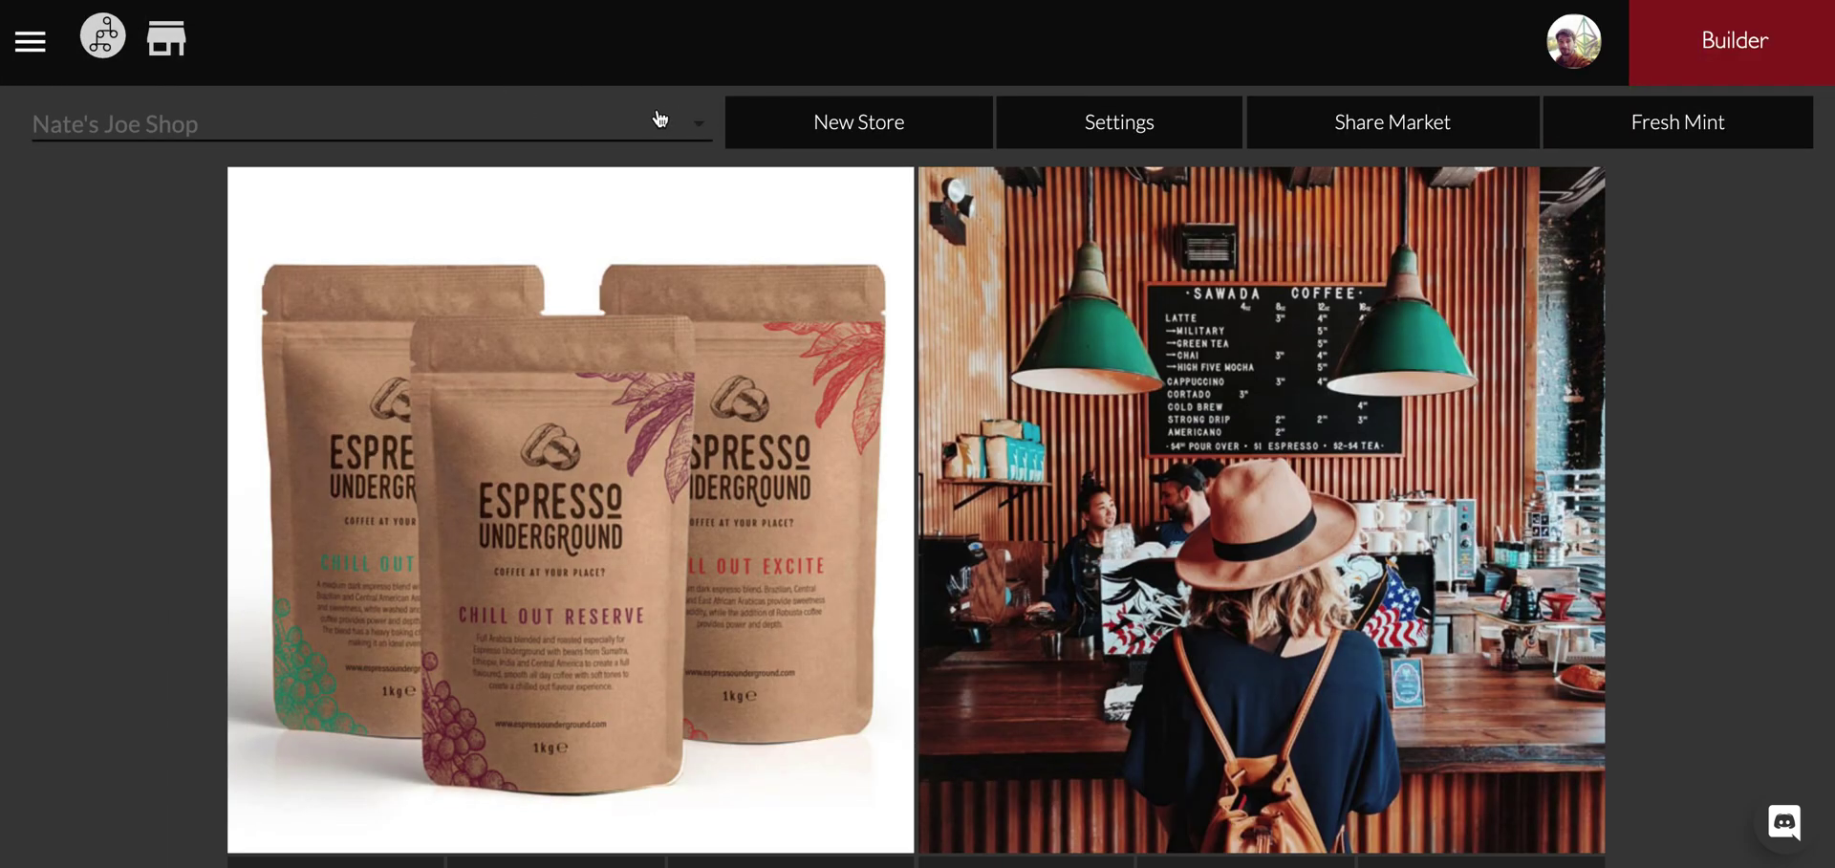